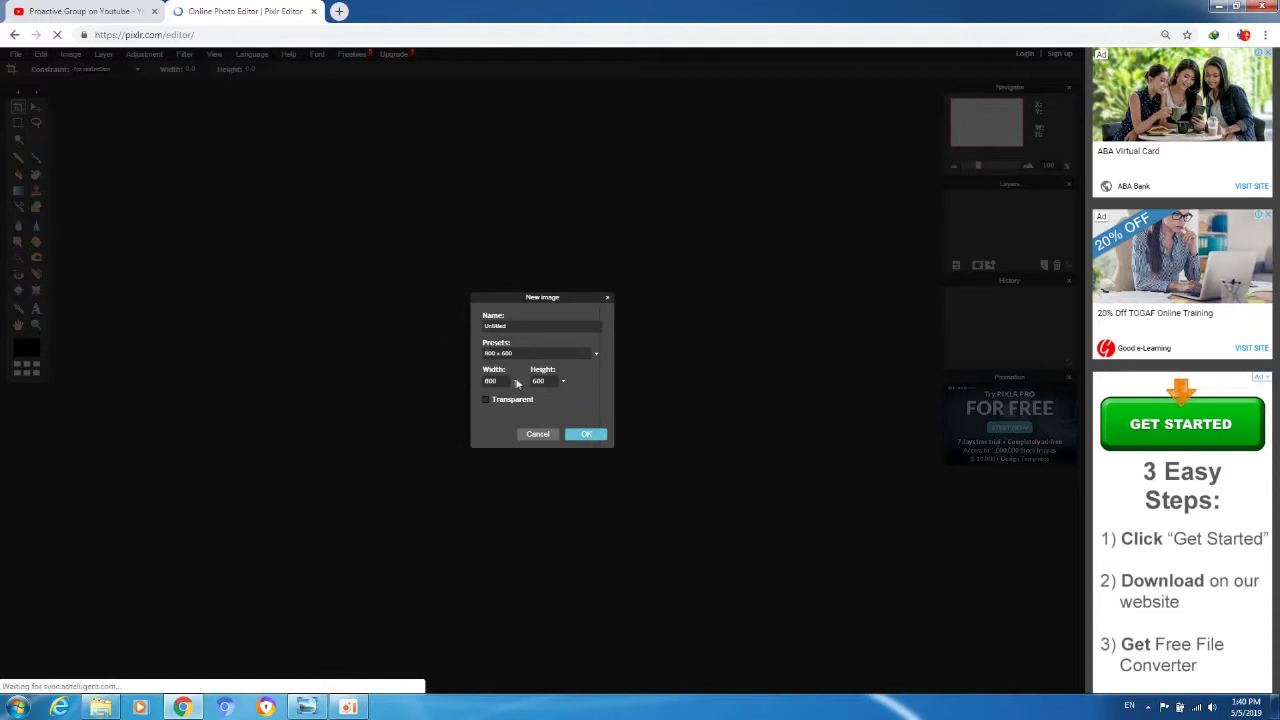
Create a new image 2560 pixels wide and 1440 pixels high
click(503, 380)
key(BackSpace)
key(BackSpace)
key(BackSpace)
text(2560)
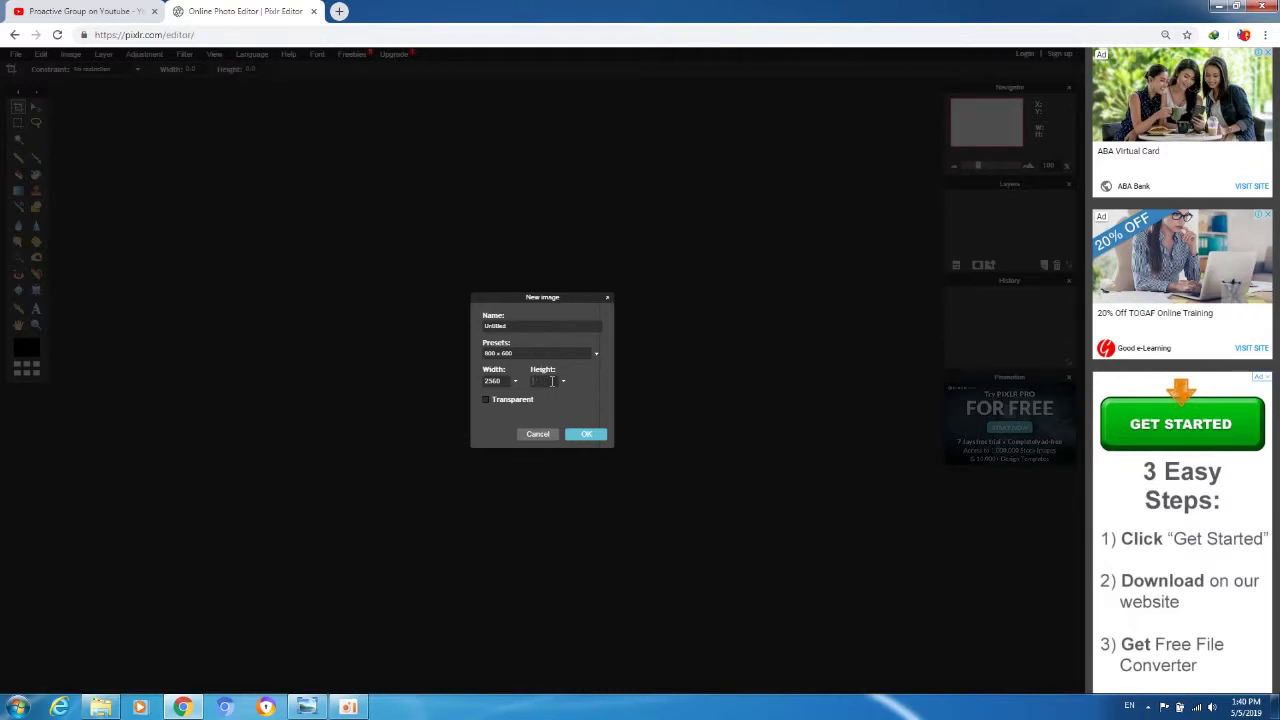
click(556, 386)
text(1440)
click(586, 435)
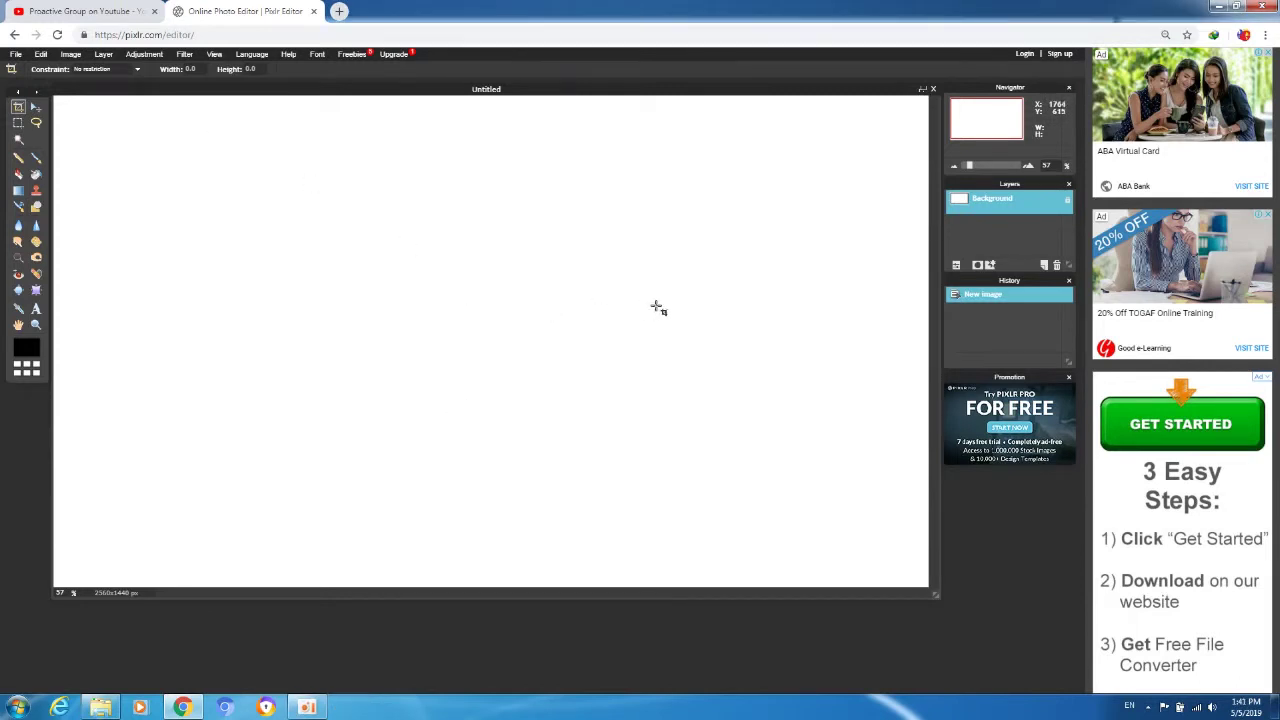
Add the copied Khmer paragraph as a text layer in the right half of the canvas, using the iSeth Z11 font
click(38, 310)
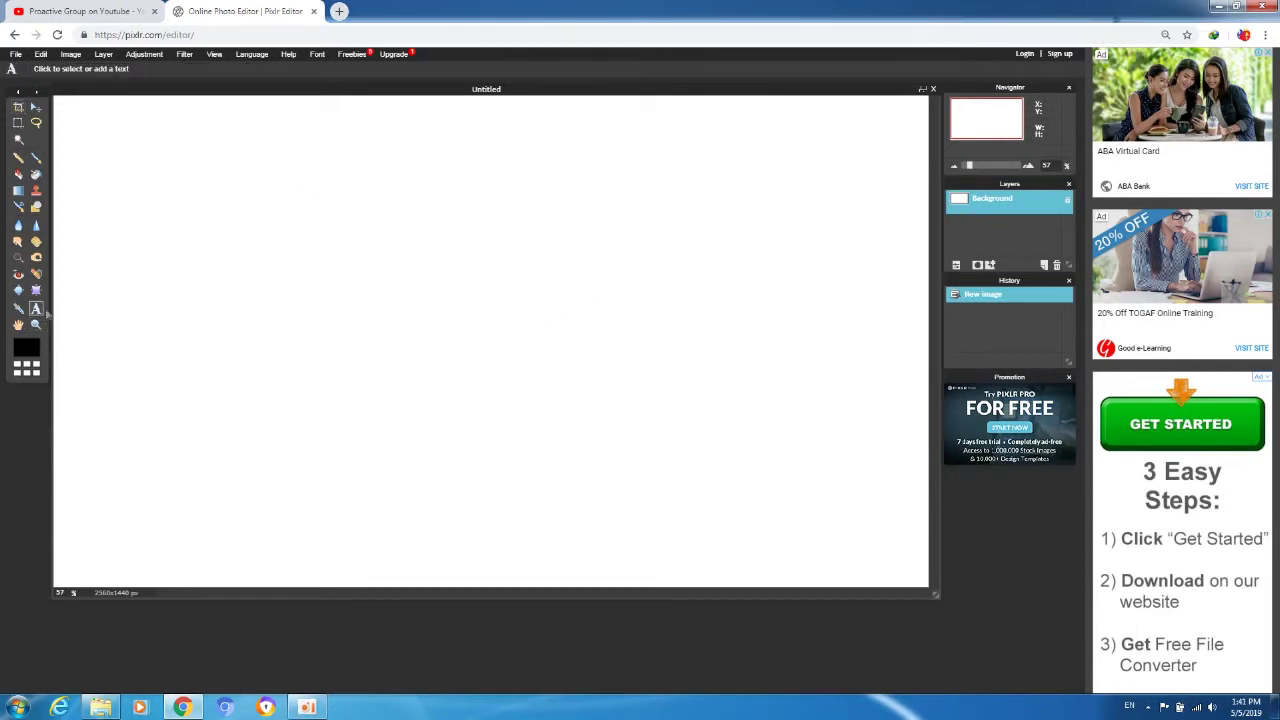
click(658, 278)
key(ctrl+v)
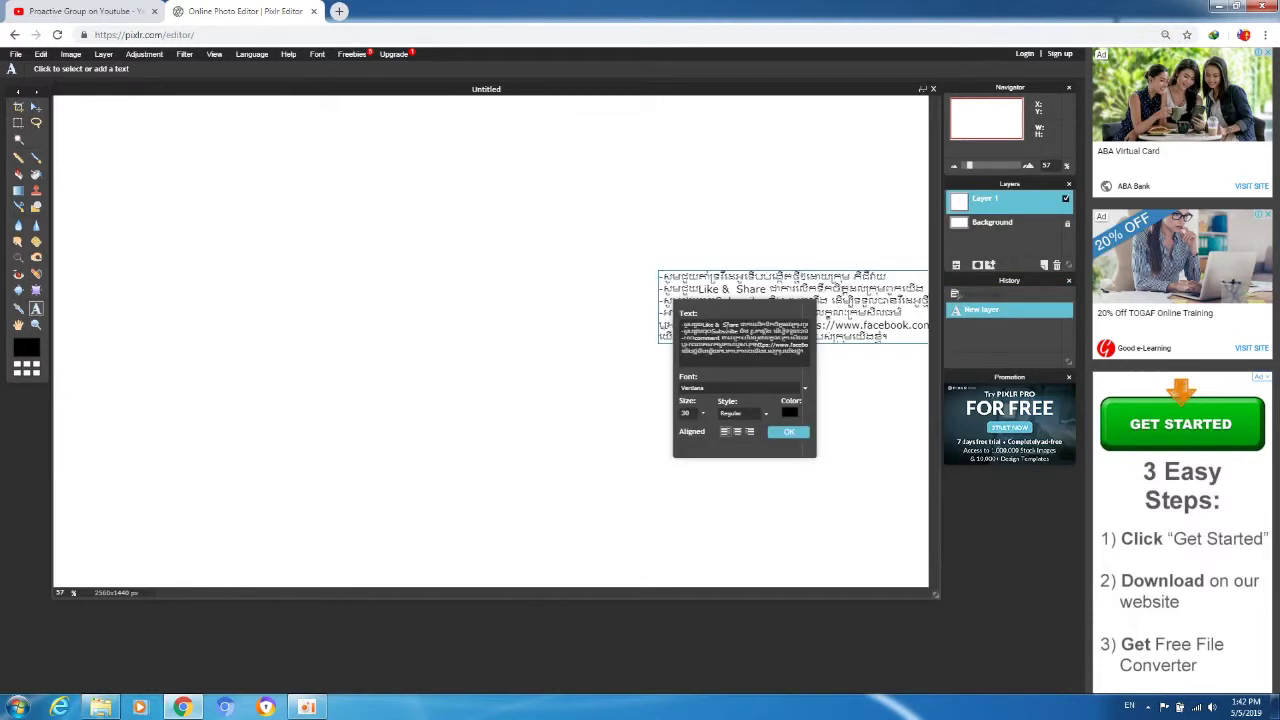
drag(743, 275, 662, 287)
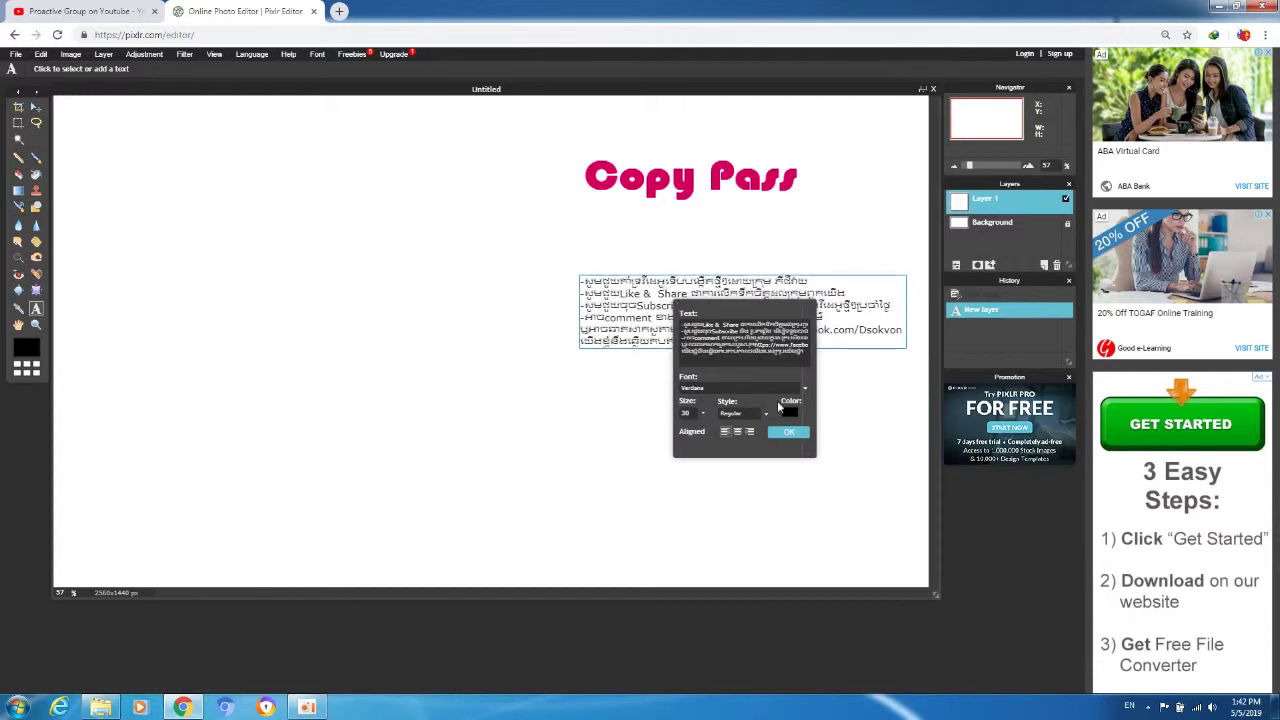
click(772, 390)
scroll(798, 441, down, 10)
click(738, 435)
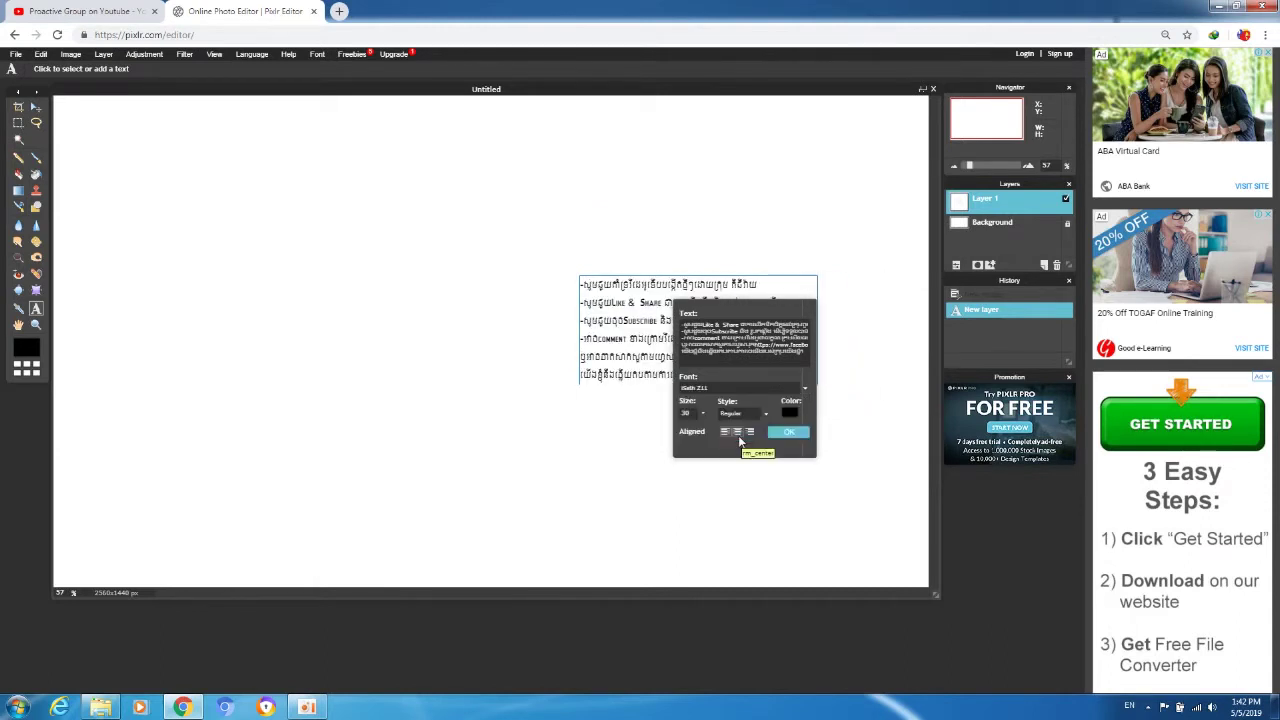
click(789, 433)
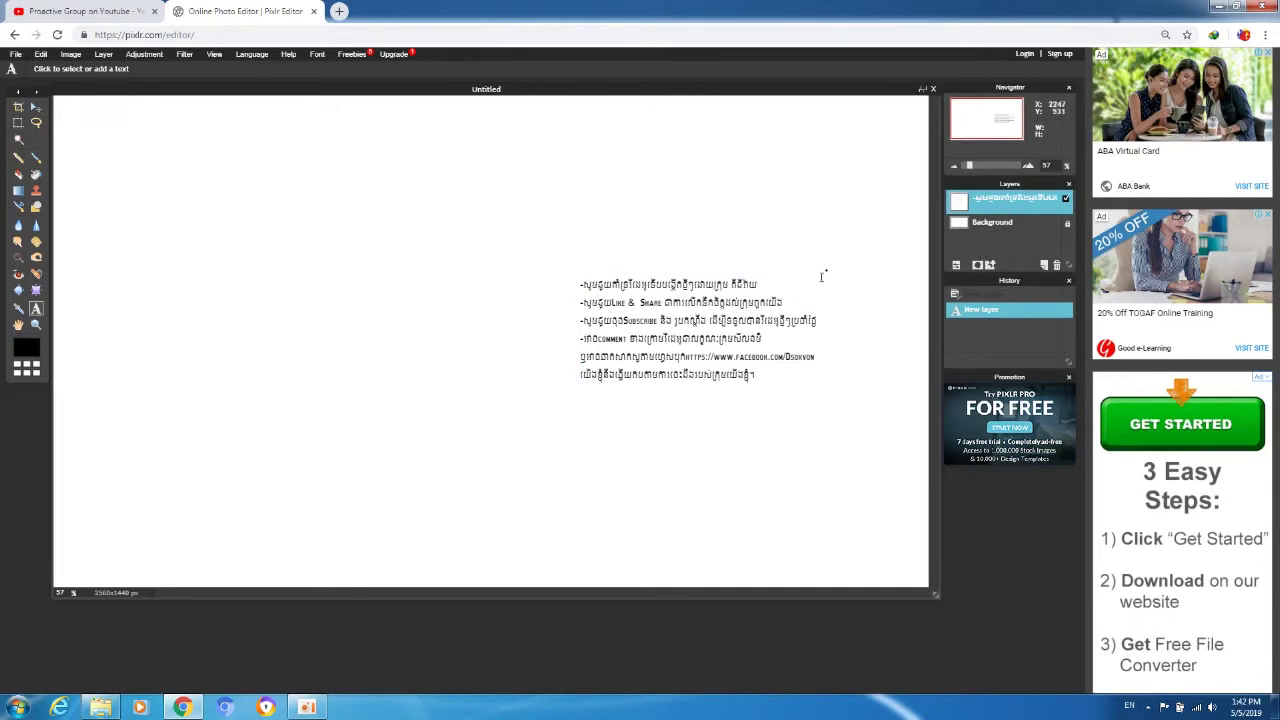
Recolor the Khmer paragraph bright purple with hue 287, saturation 100 and lightness 100
click(705, 360)
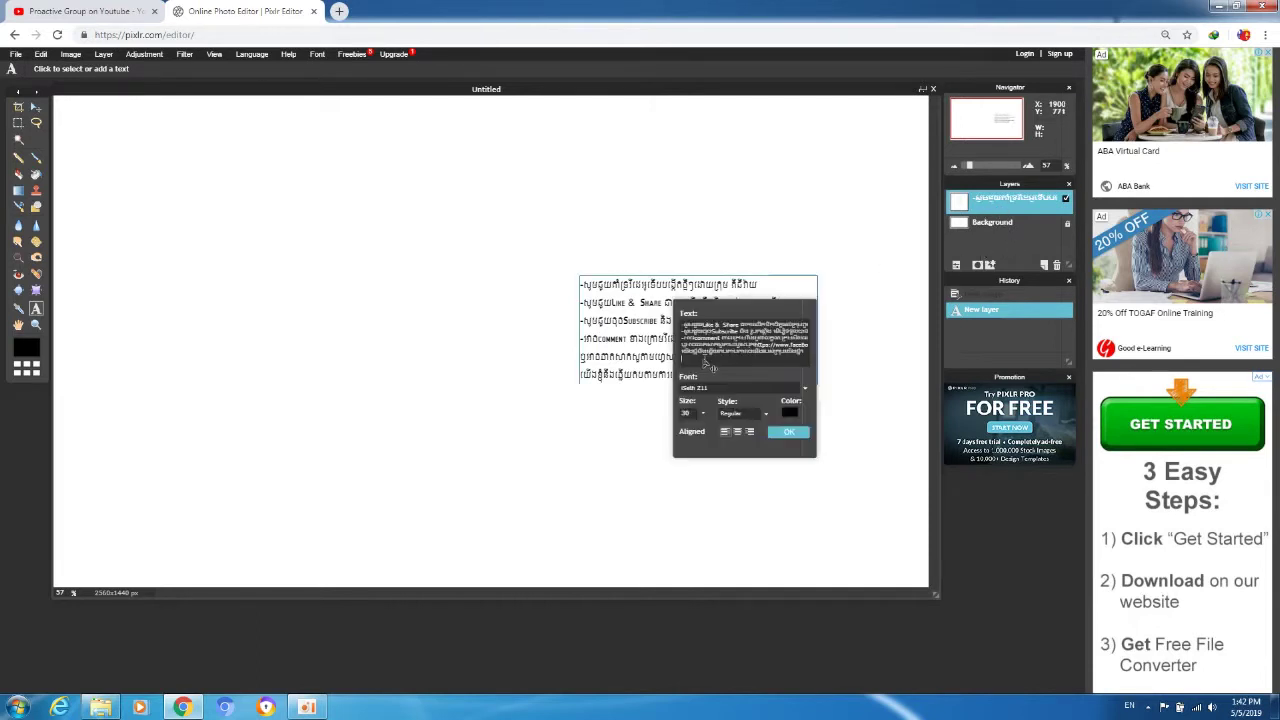
click(790, 413)
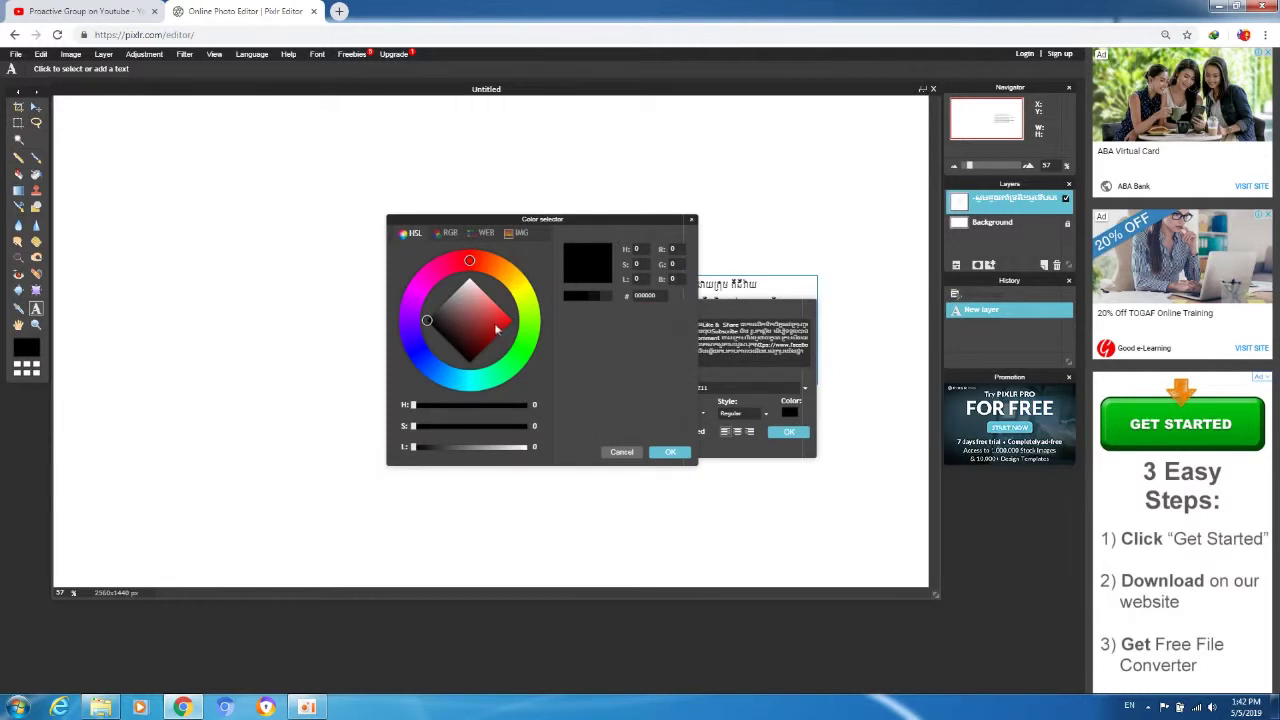
drag(582, 224, 412, 240)
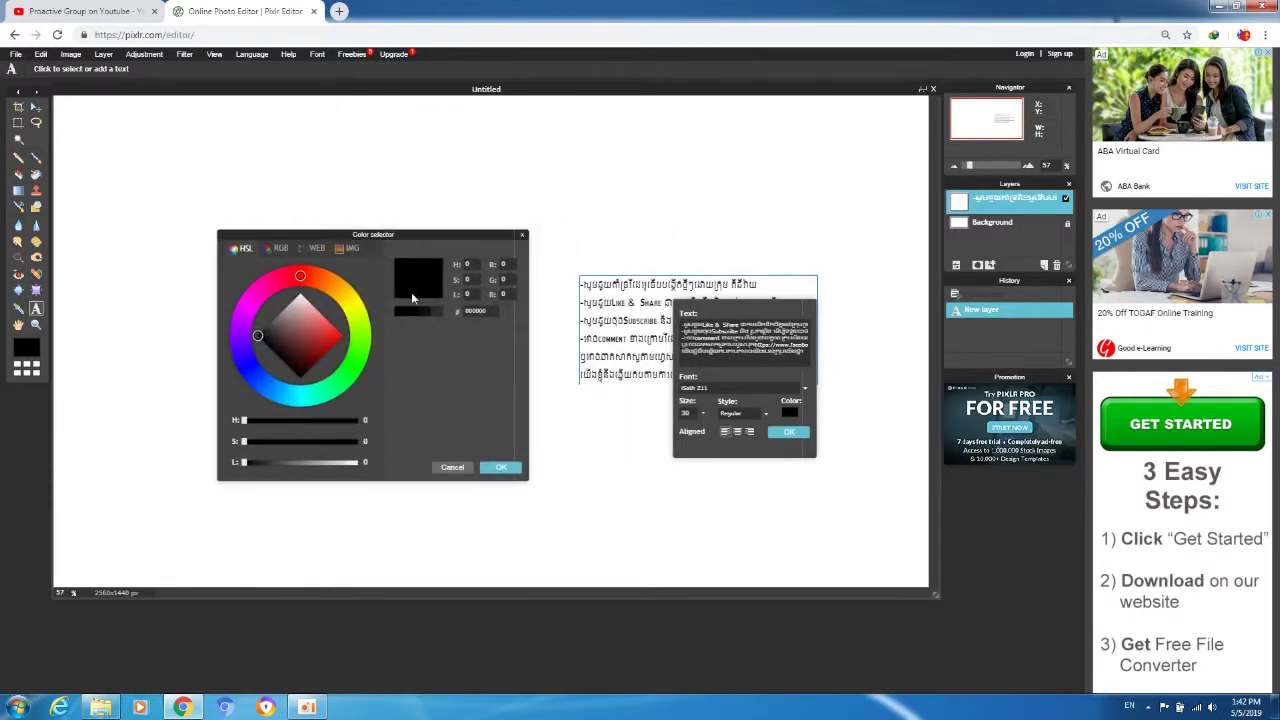
click(321, 332)
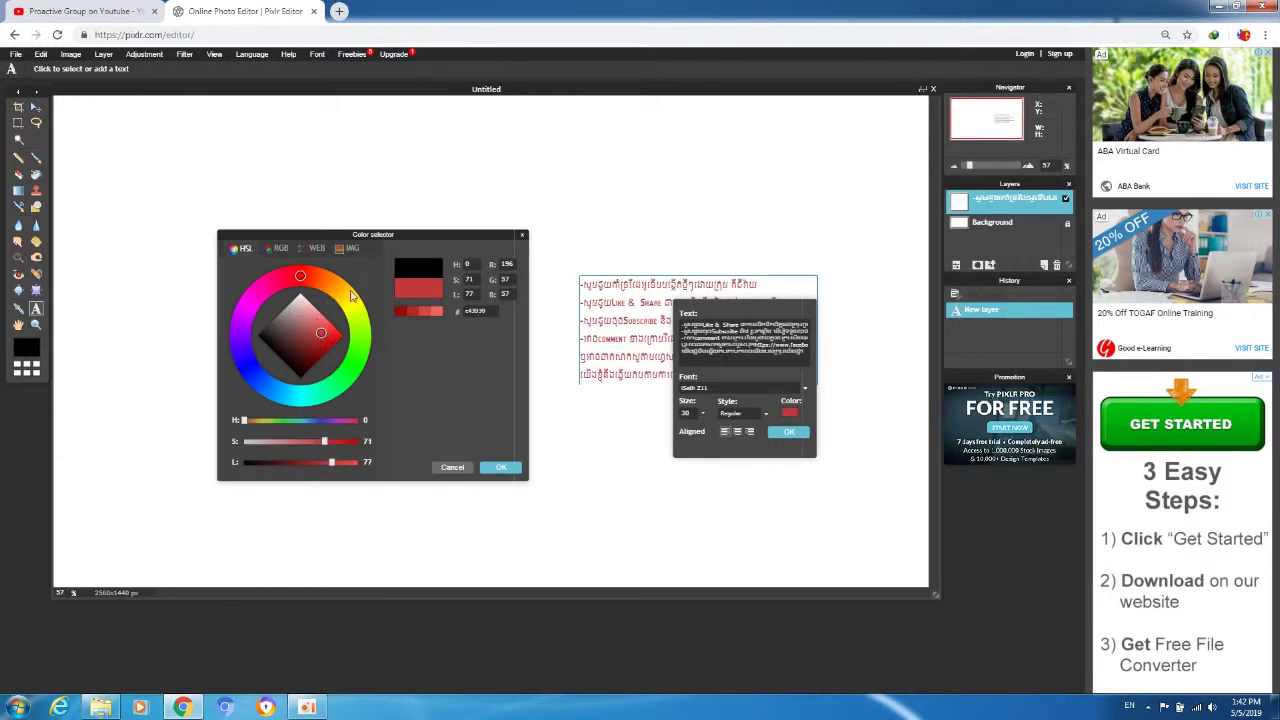
click(342, 293)
mouse_move(334, 296)
mouse_down()
mouse_move(356, 318)
mouse_move(318, 396)
mouse_move(238, 370)
mouse_move(241, 316)
mouse_up()
drag(325, 442, 387, 471)
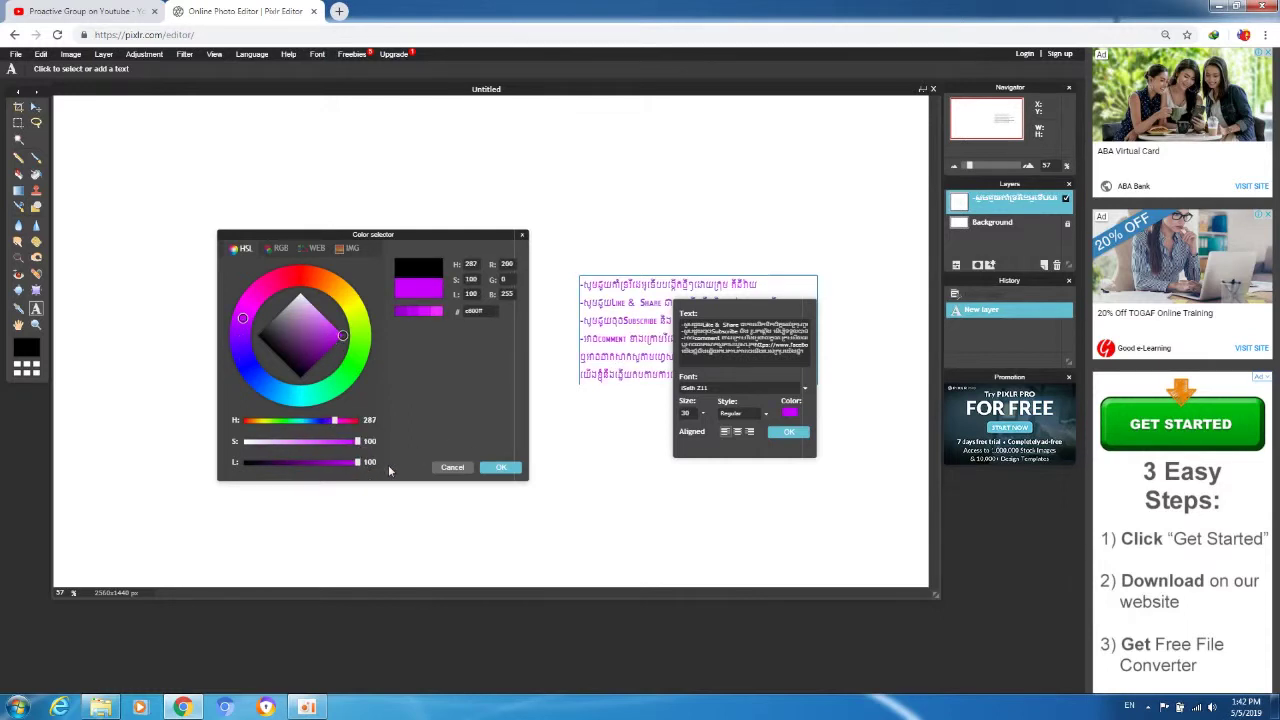
click(495, 468)
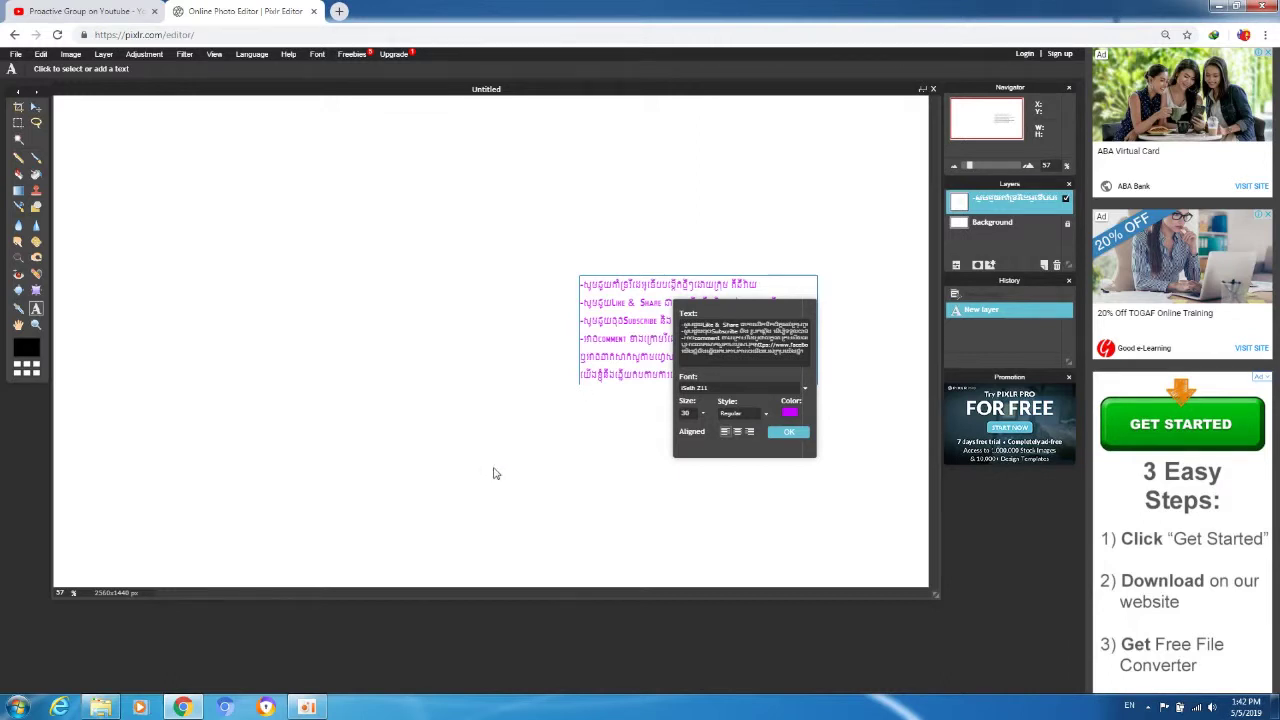
click(787, 434)
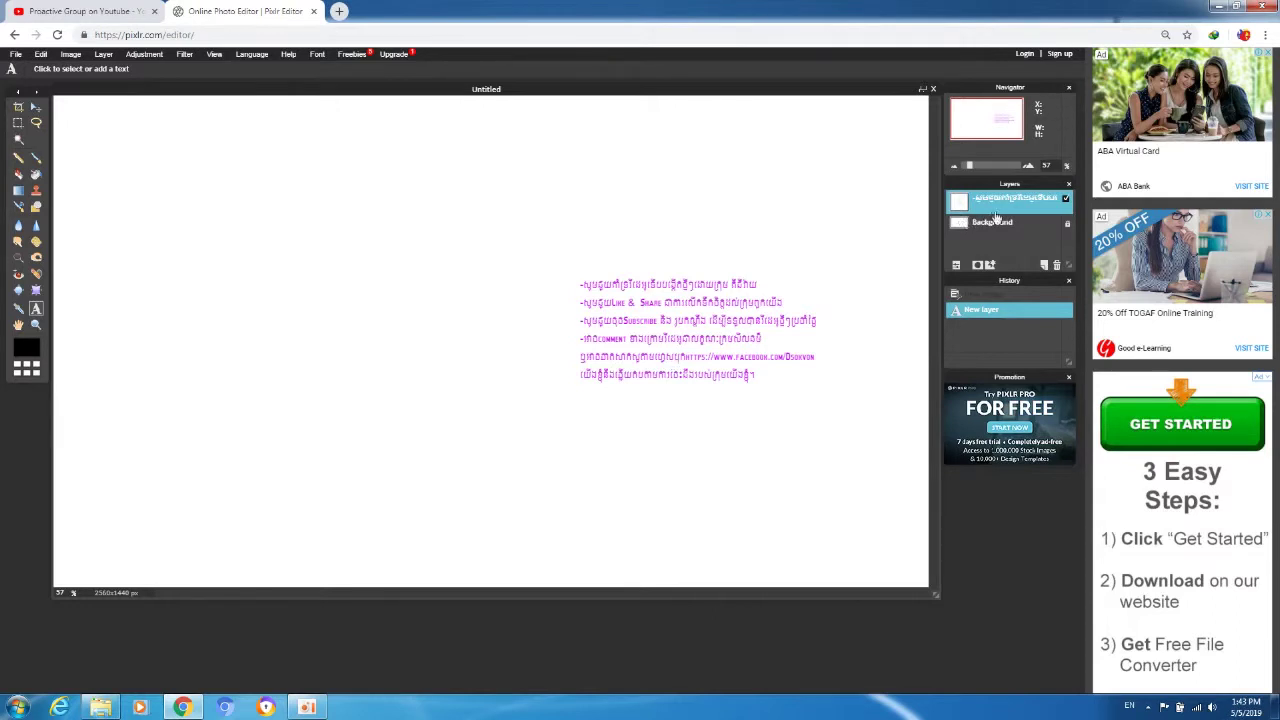
Move the Khmer paragraph slightly down and reduce its font size to 16
click(695, 314)
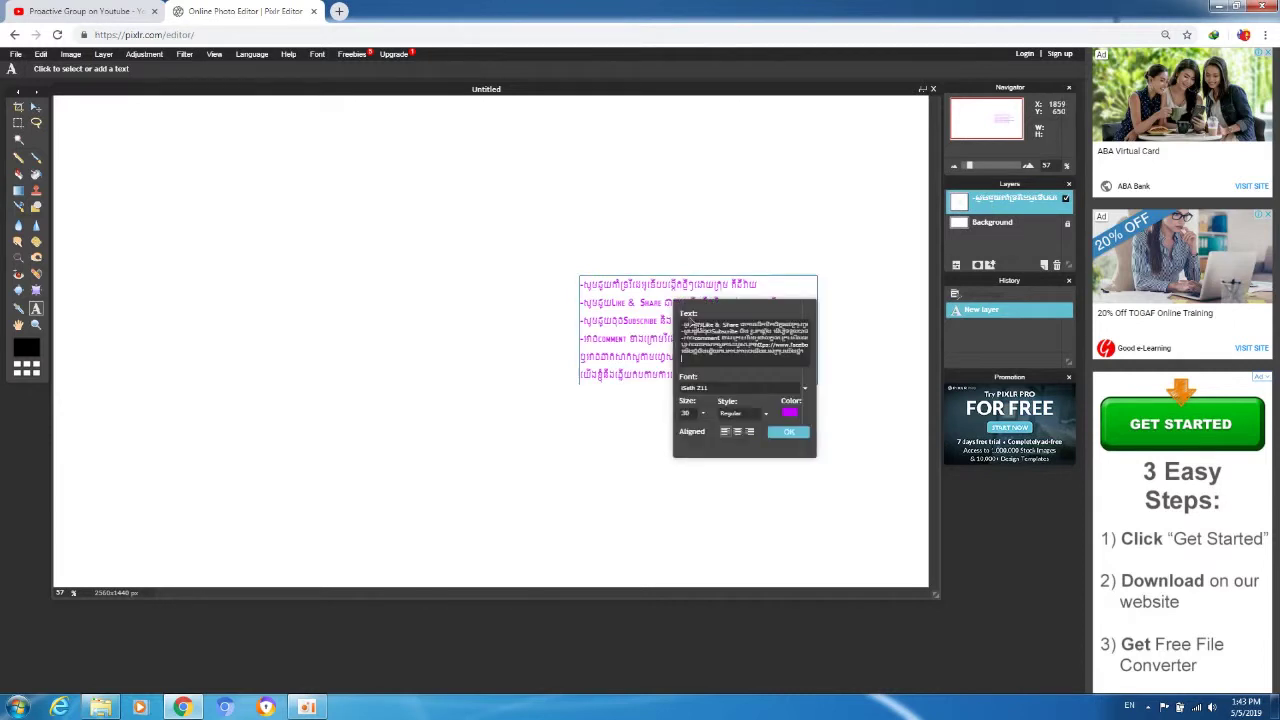
drag(626, 332, 635, 364)
click(702, 413)
drag(660, 431, 647, 433)
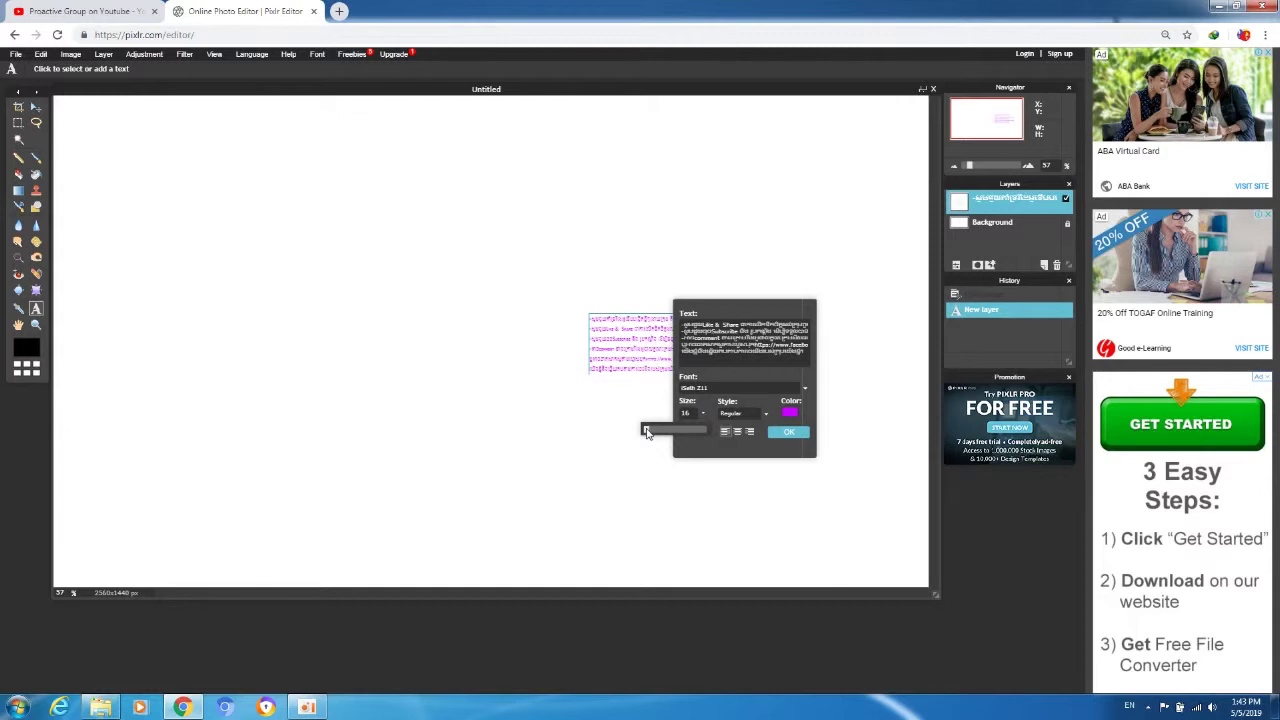
click(788, 431)
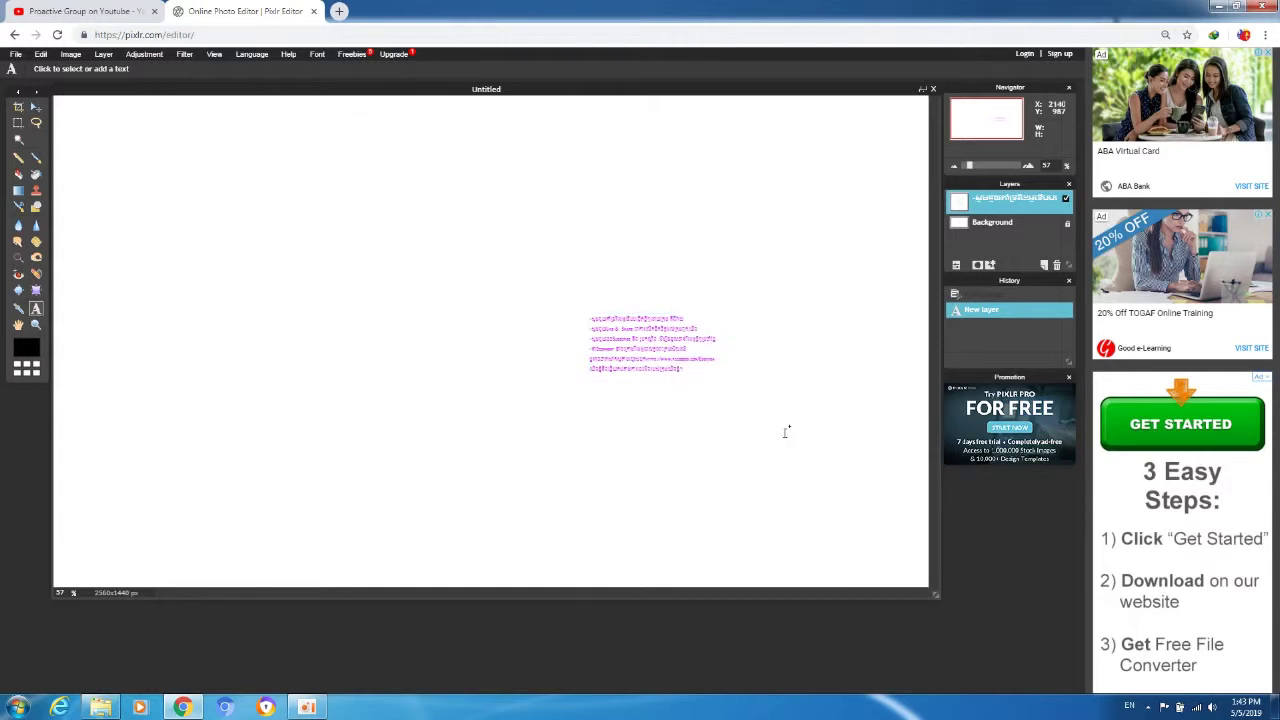
Shift the small Khmer paragraph a little further right on the canvas and apply its new position
click(668, 356)
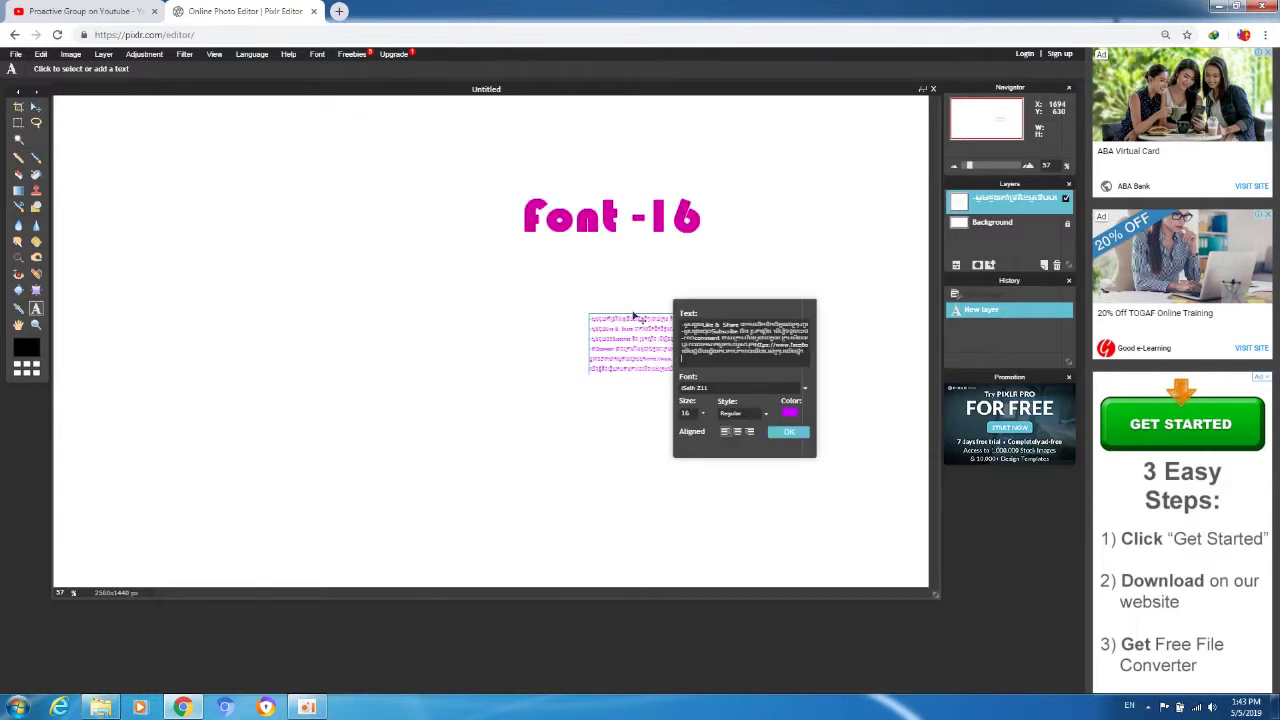
drag(636, 330, 692, 338)
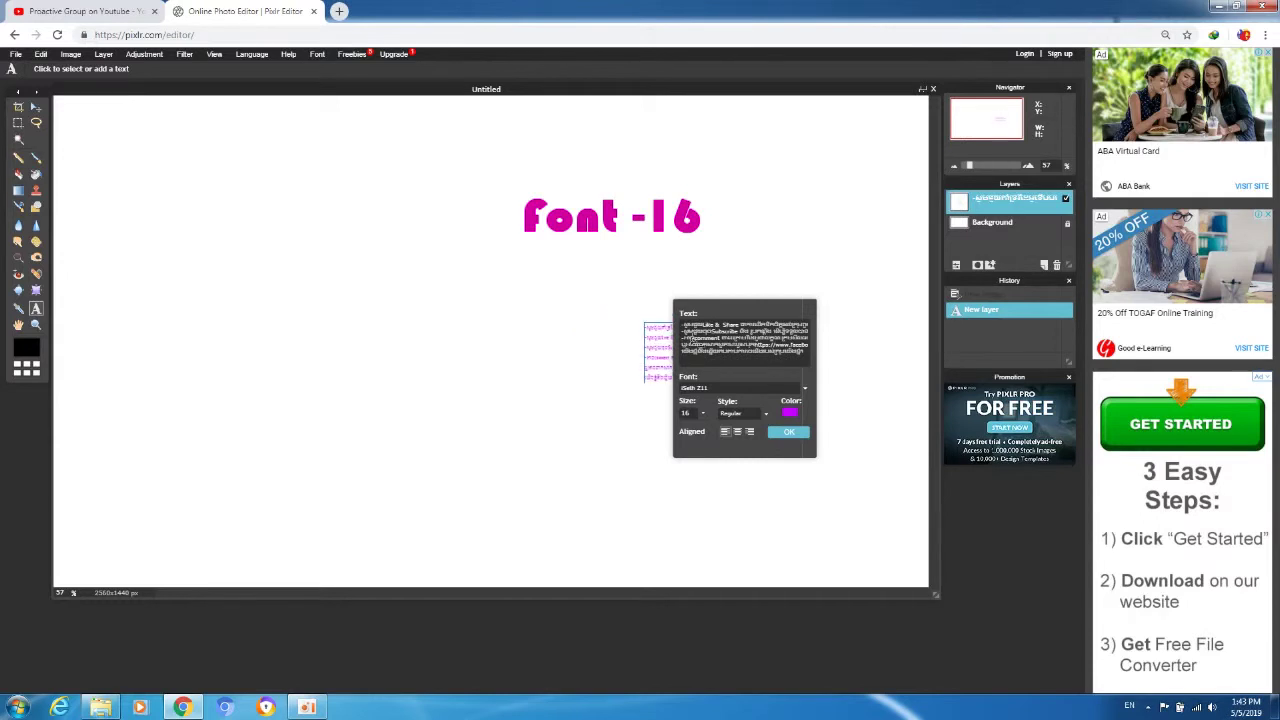
click(788, 432)
click(714, 370)
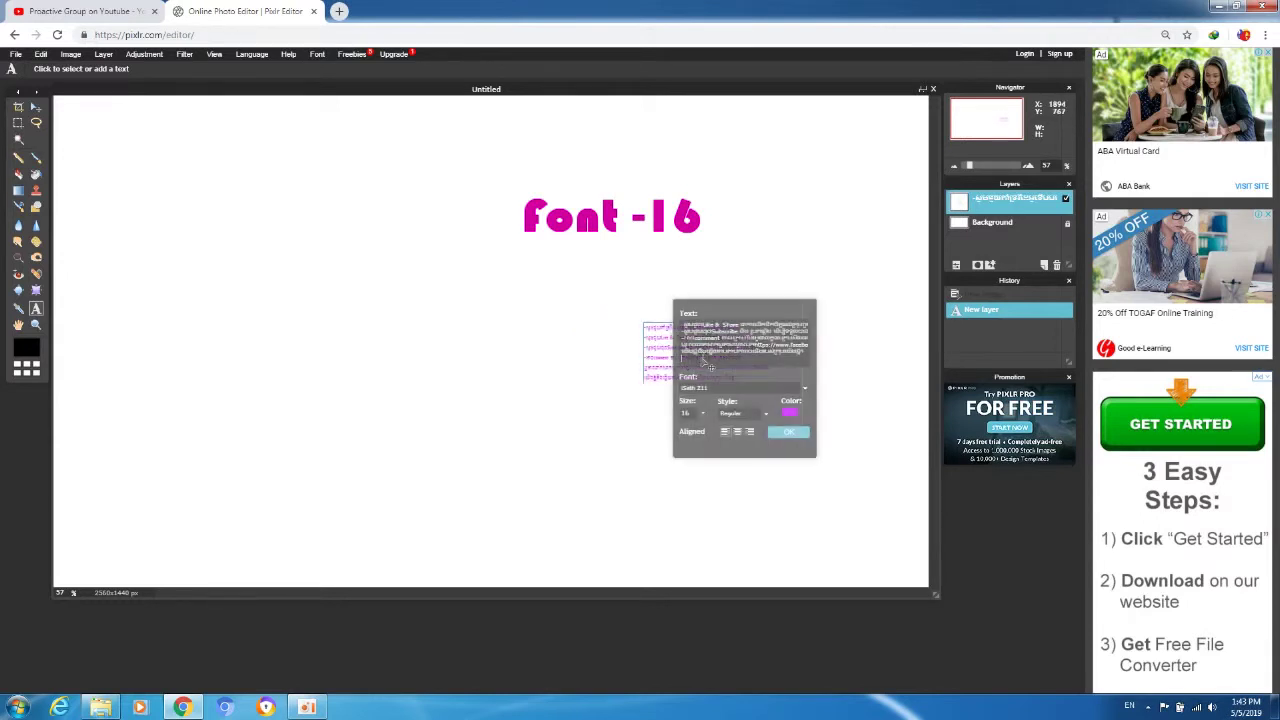
click(788, 433)
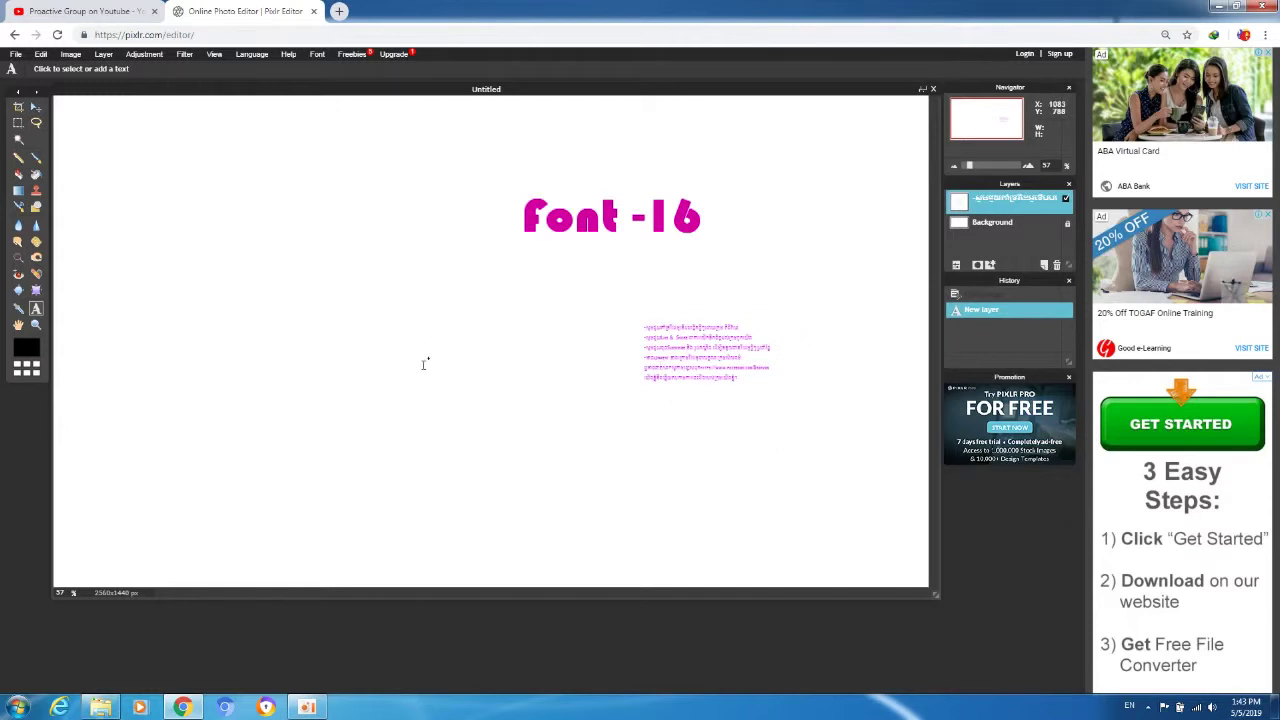
Add the text "proactive" in the left half of the canvas at size 204 with the Bold style
click(199, 300)
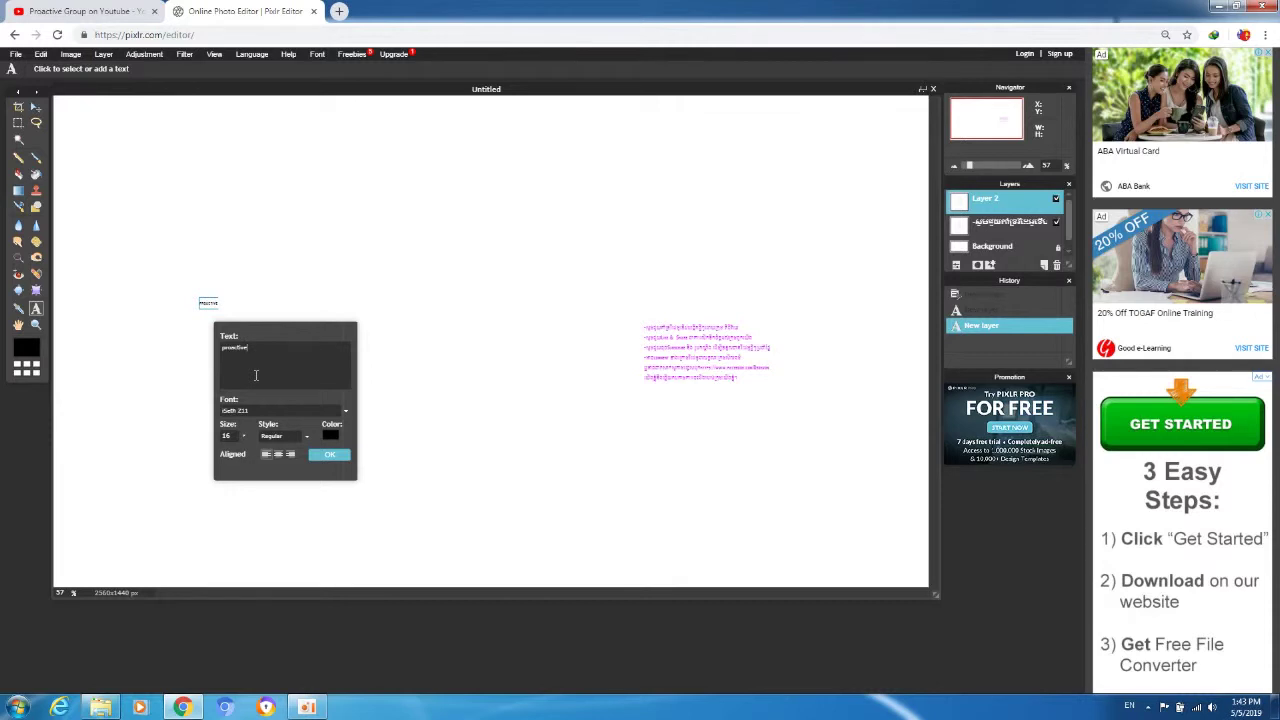
drag(244, 441, 199, 456)
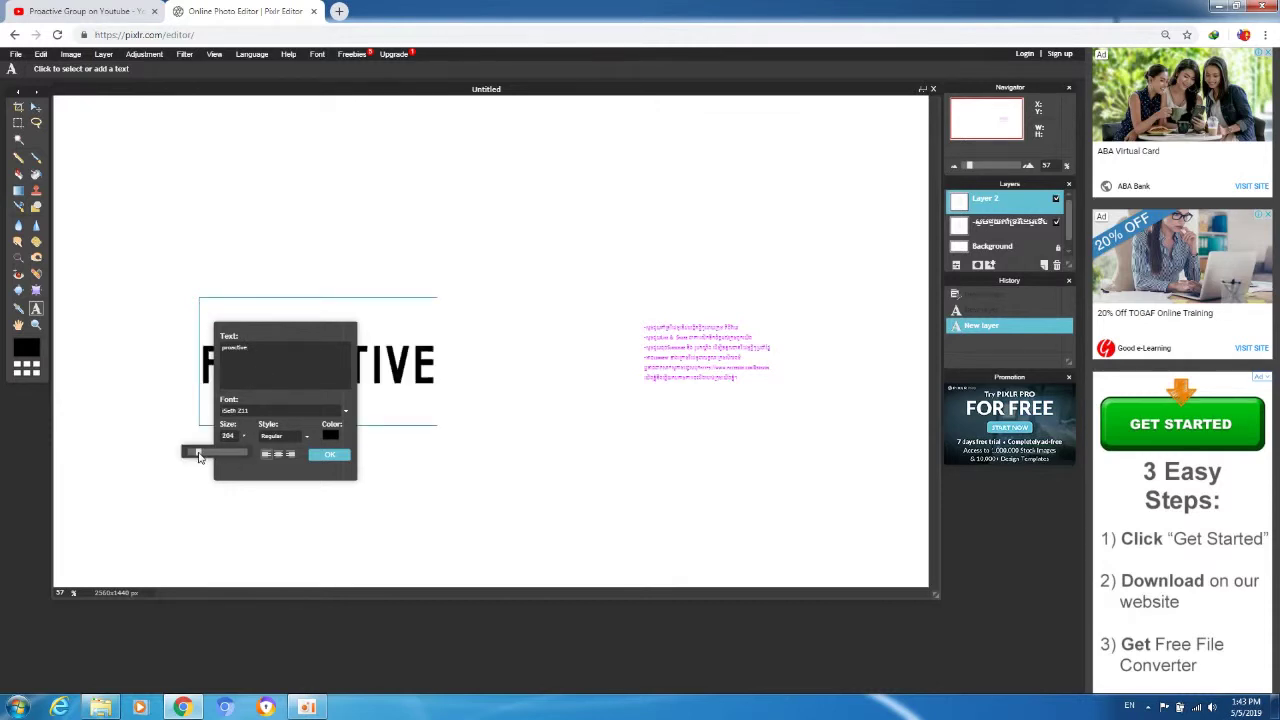
drag(313, 344, 528, 388)
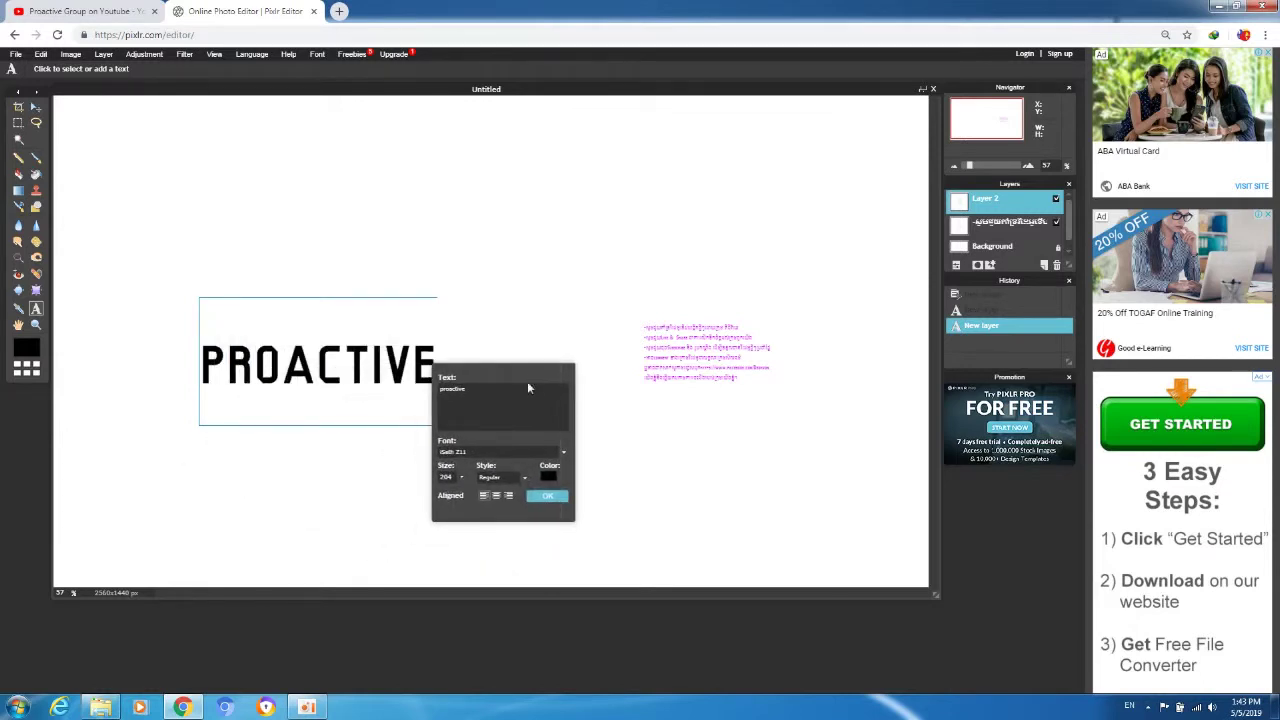
click(510, 479)
click(505, 500)
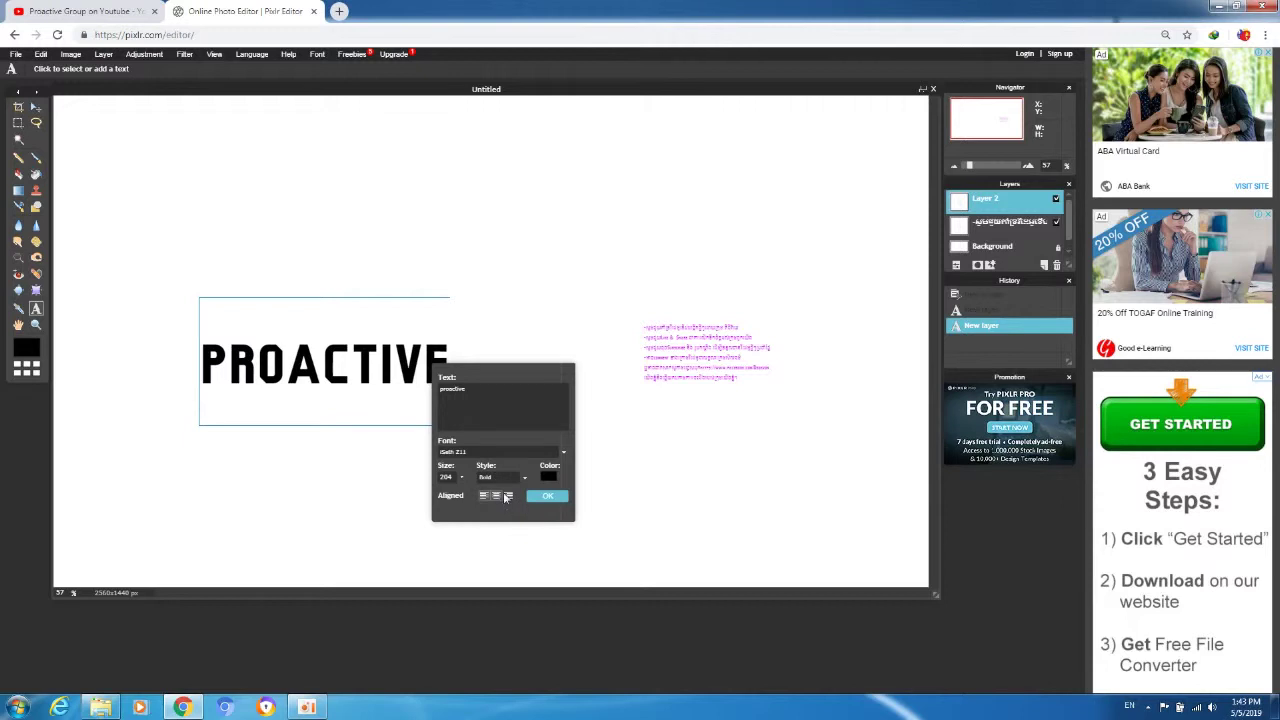
Change the "proactive" text to the Wide Latin font at size 65
click(521, 456)
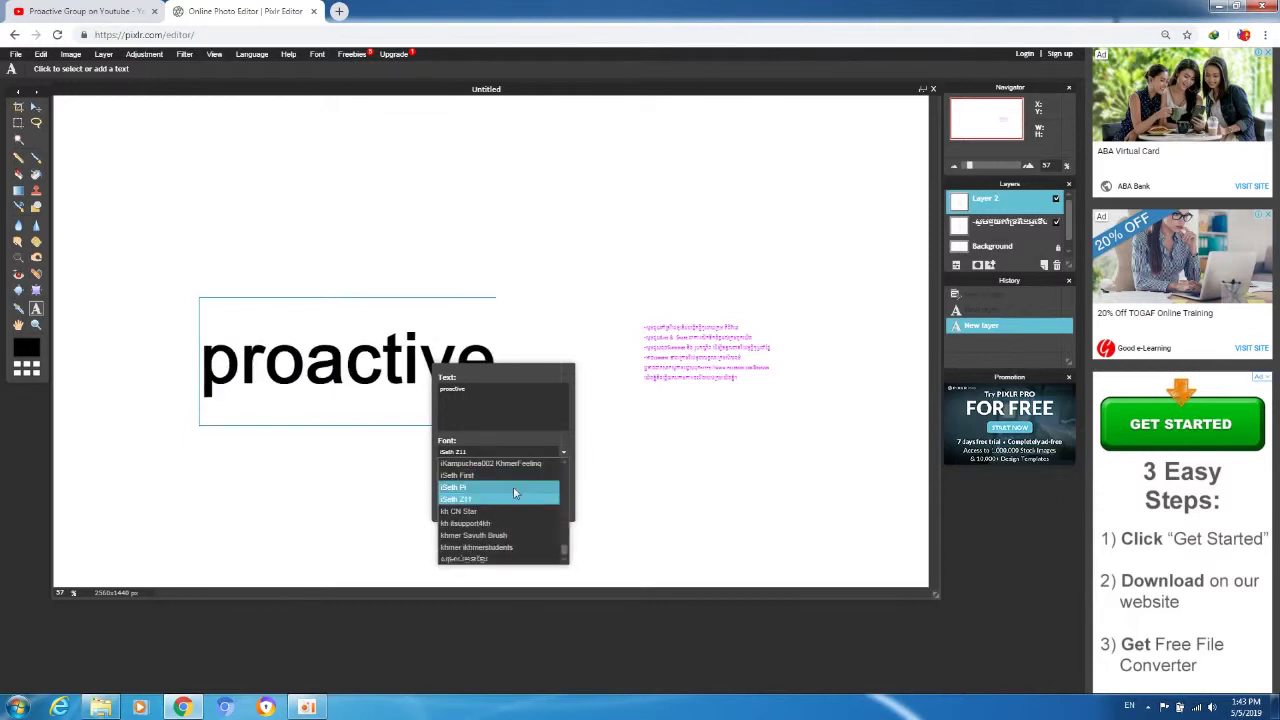
scroll(511, 485, down, 10)
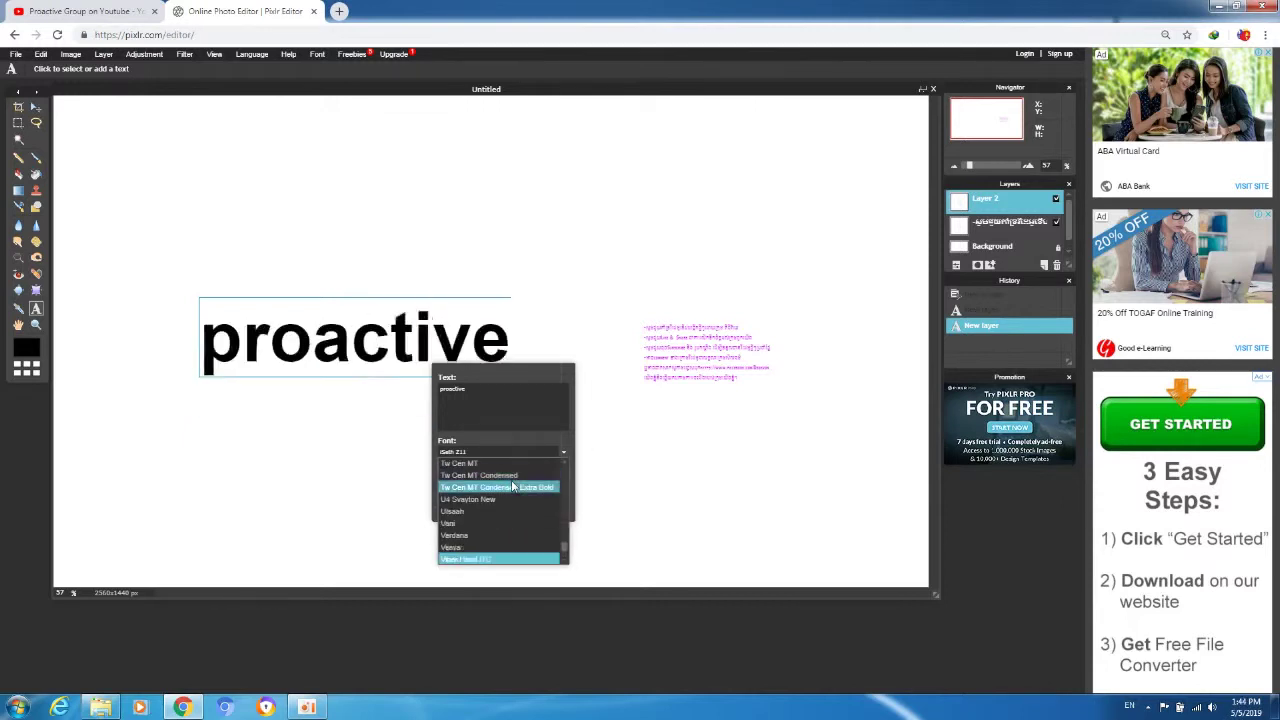
scroll(512, 487, down, 1)
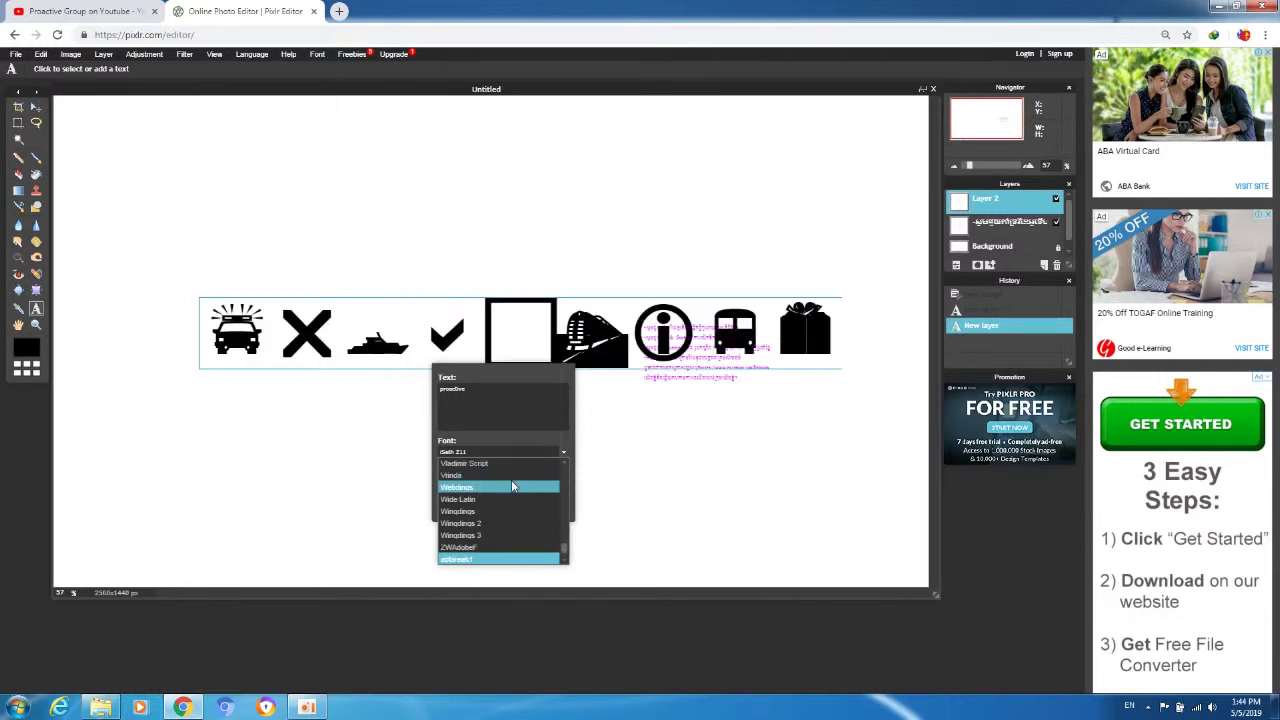
click(511, 498)
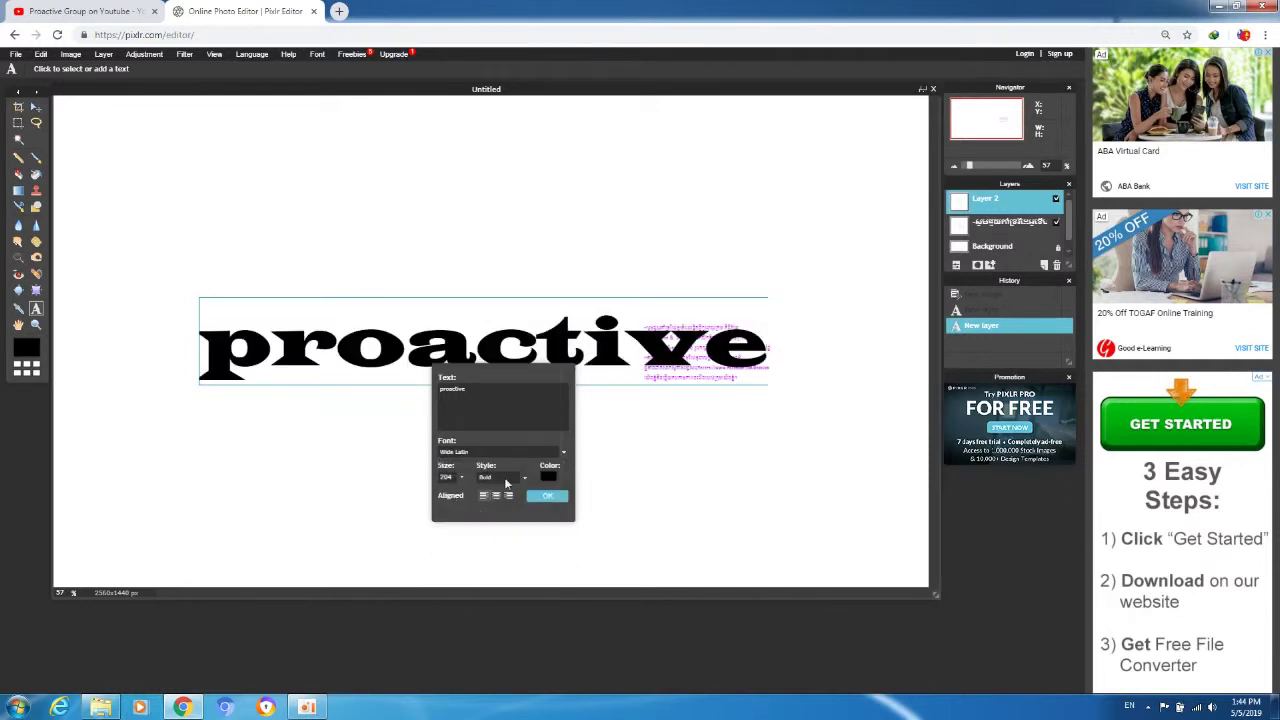
click(461, 478)
drag(415, 497, 408, 497)
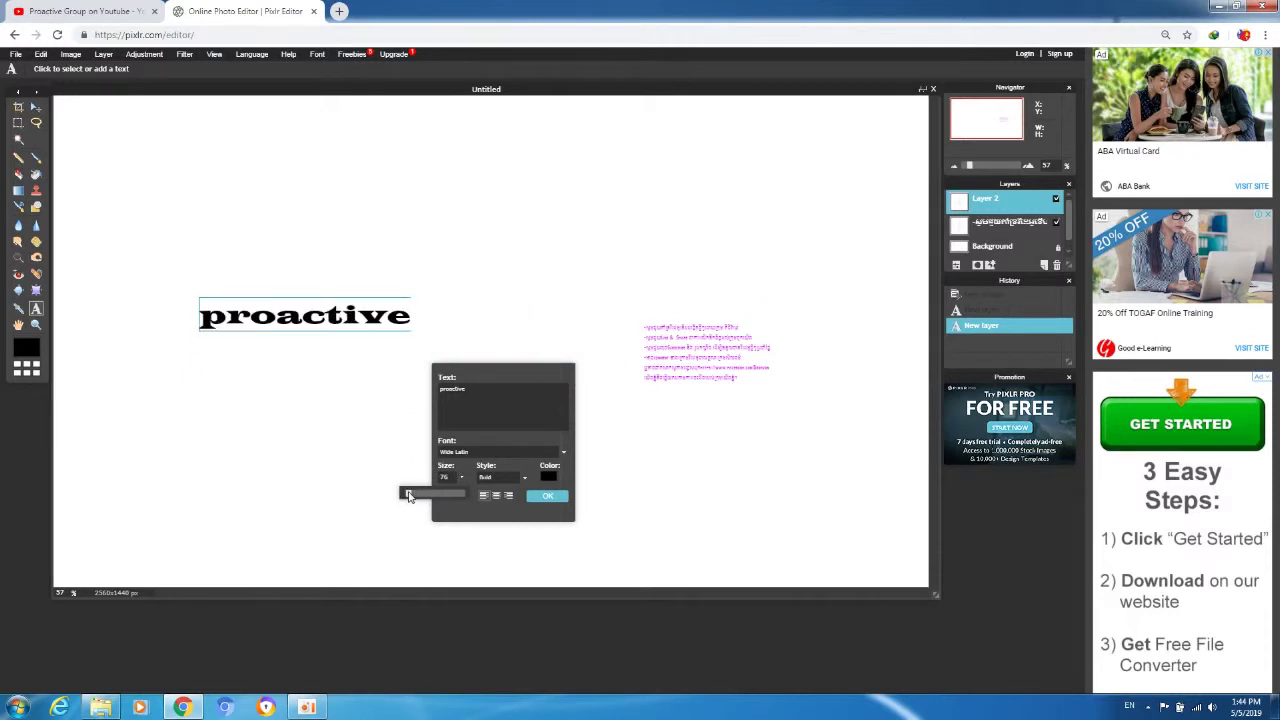
drag(408, 497, 407, 496)
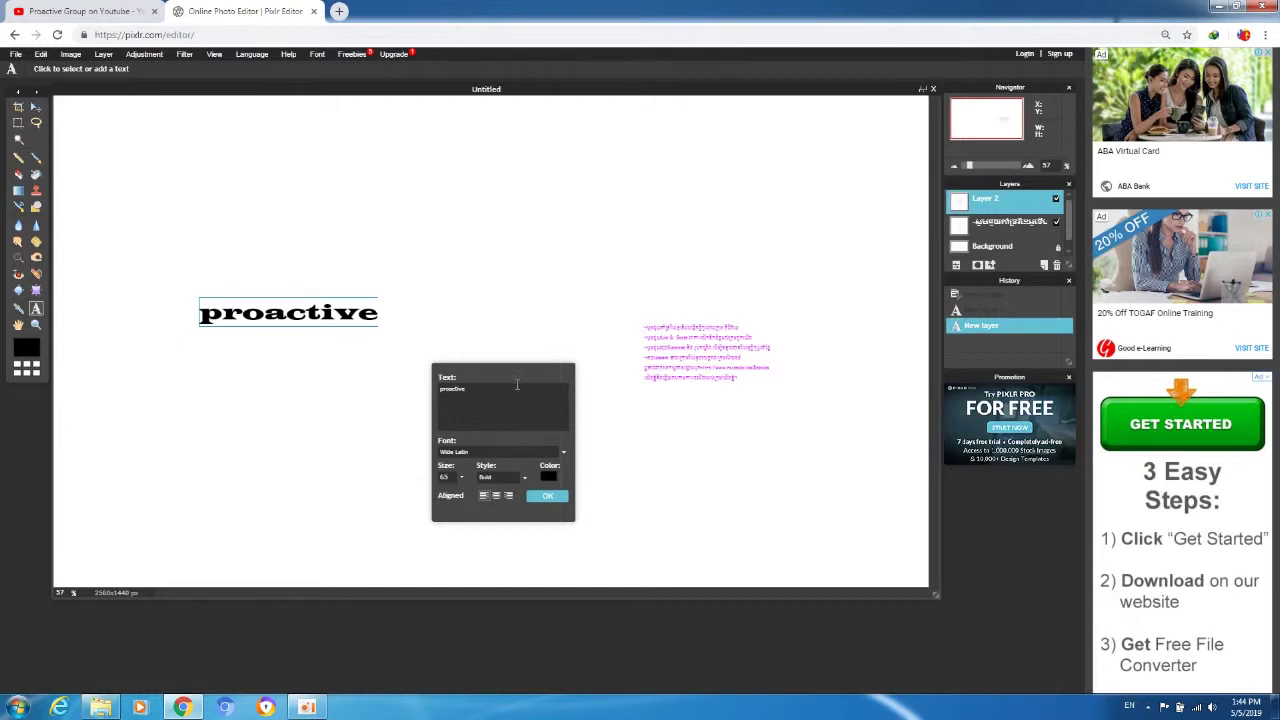
Color the "proactive" text purple with hue 280, saturation 100 and lightness 100
click(548, 476)
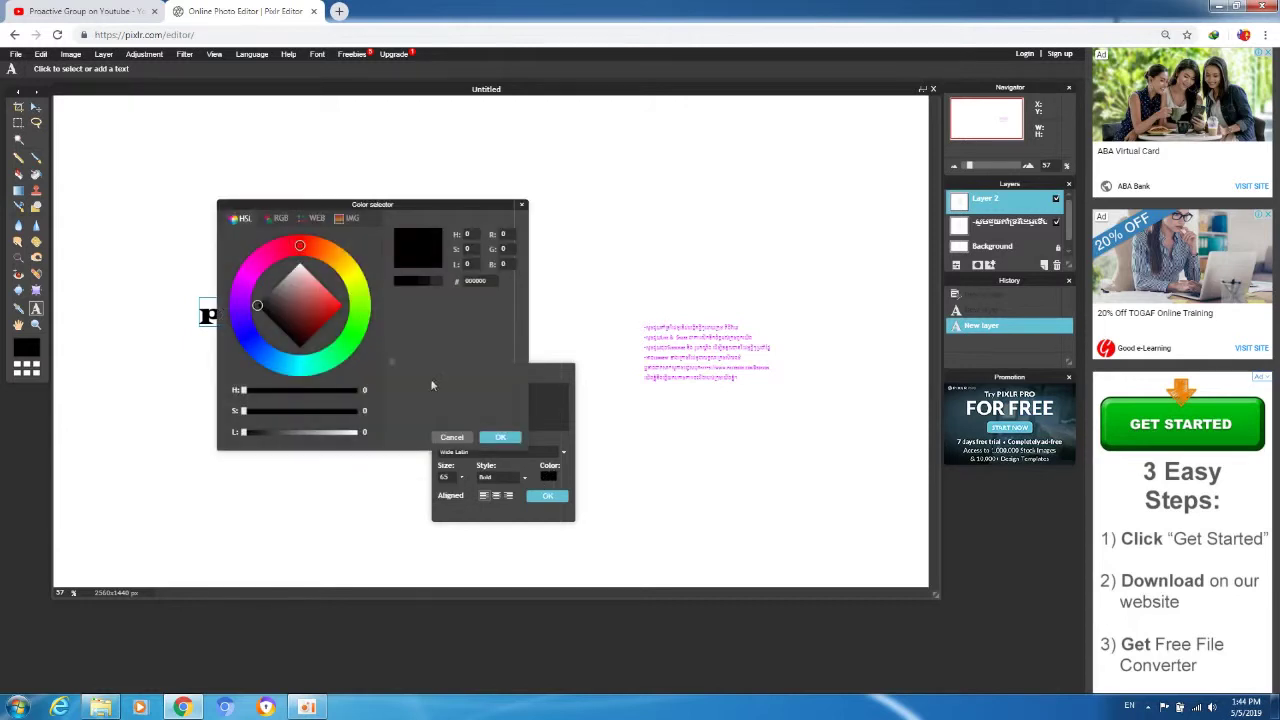
click(334, 313)
drag(406, 205, 711, 147)
click(538, 249)
drag(629, 356, 681, 383)
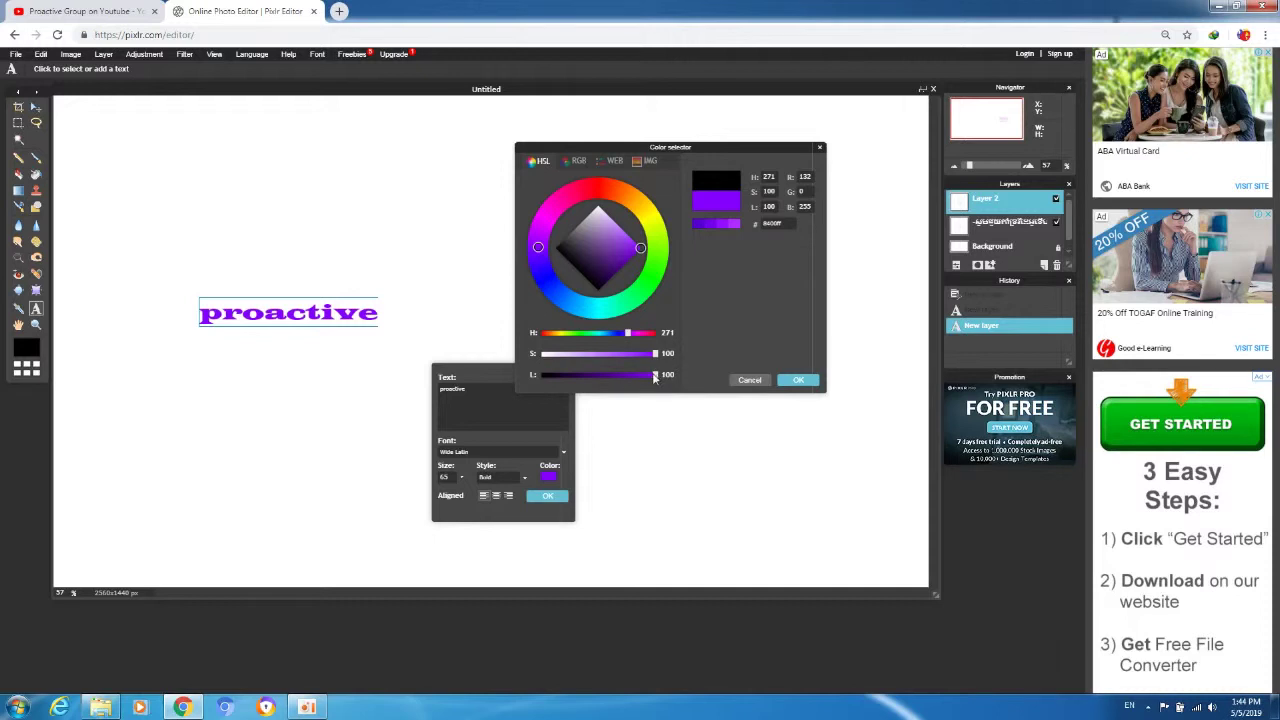
drag(537, 246, 538, 241)
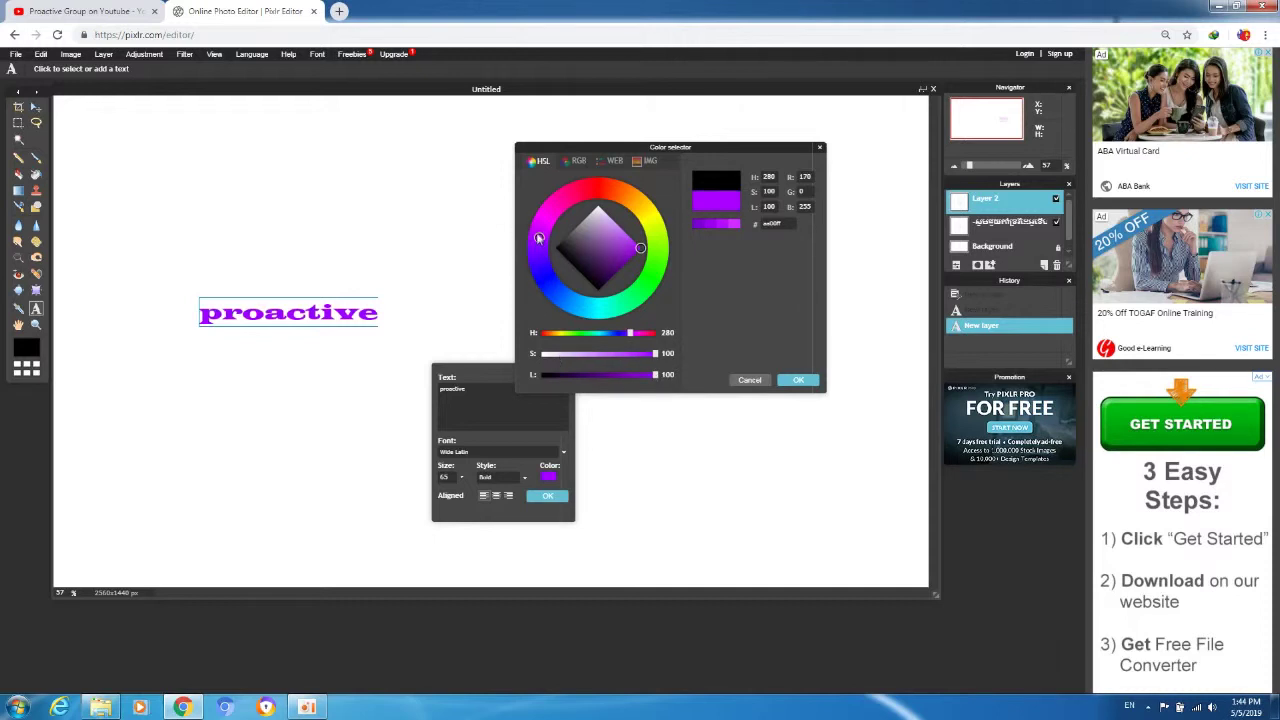
click(797, 381)
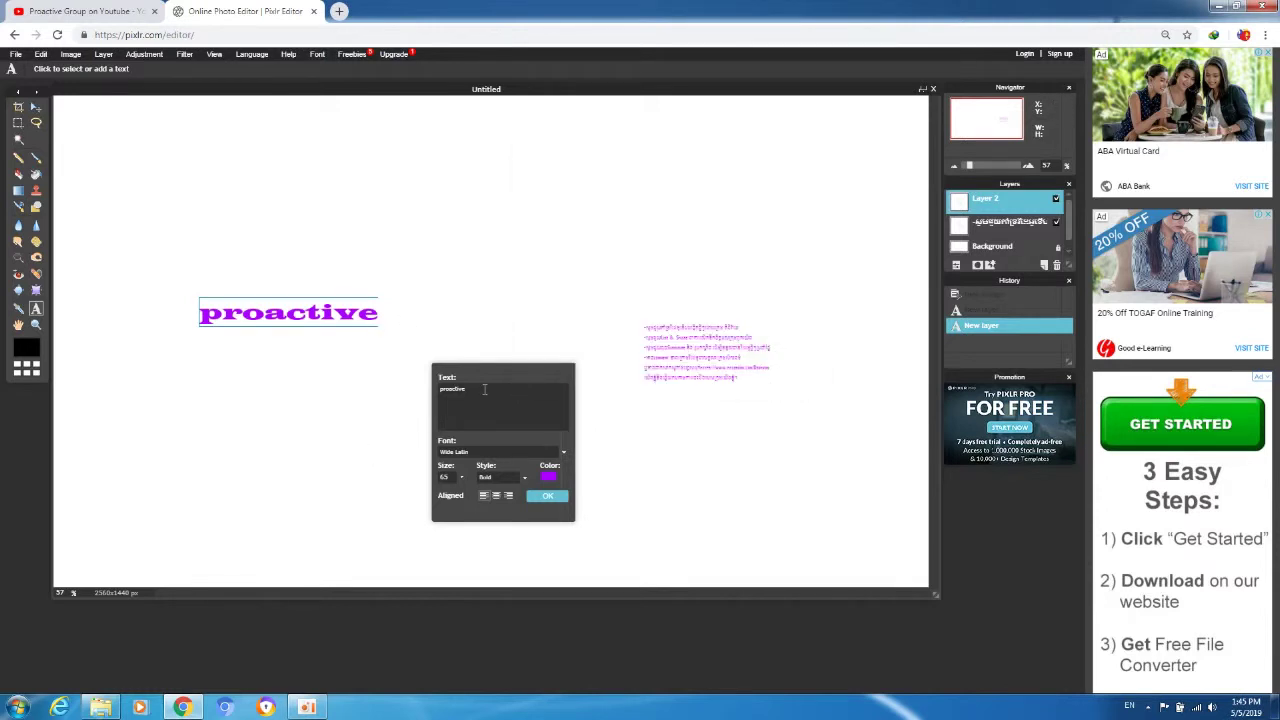
Apply the "proactive" text and add the separate text "Group" to its right in Wide Latin at size 65
click(548, 497)
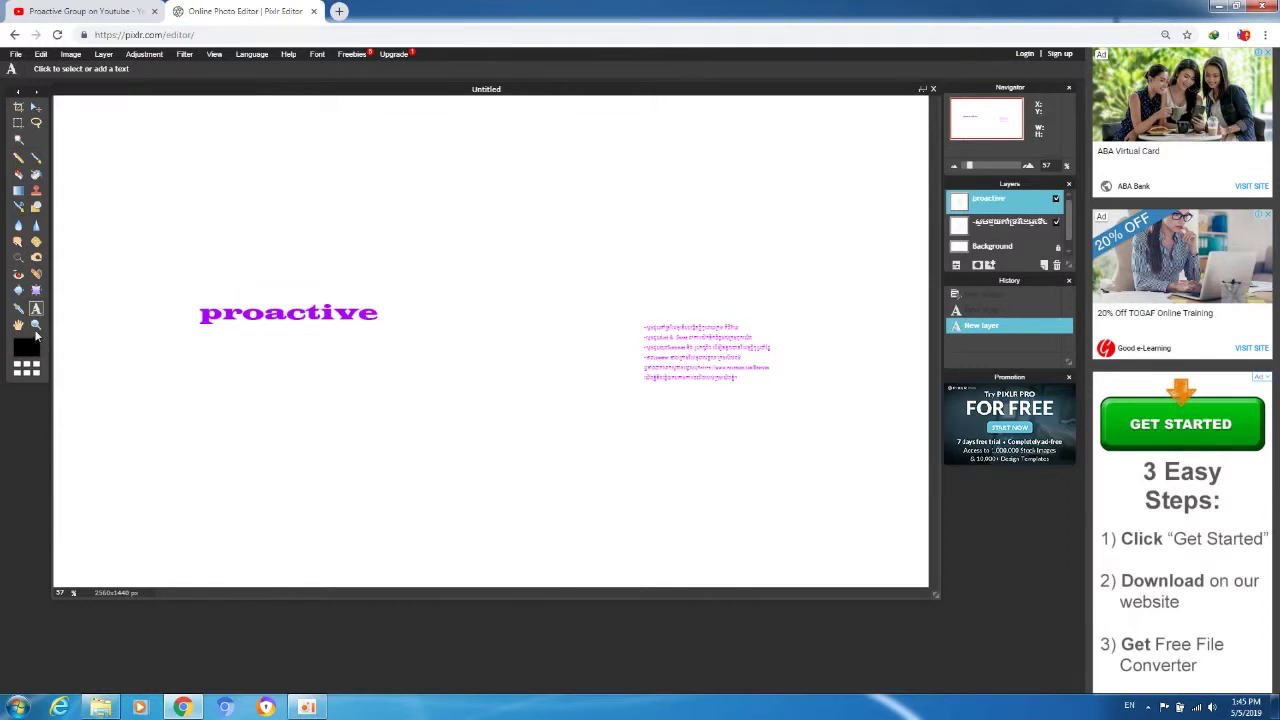
click(453, 327)
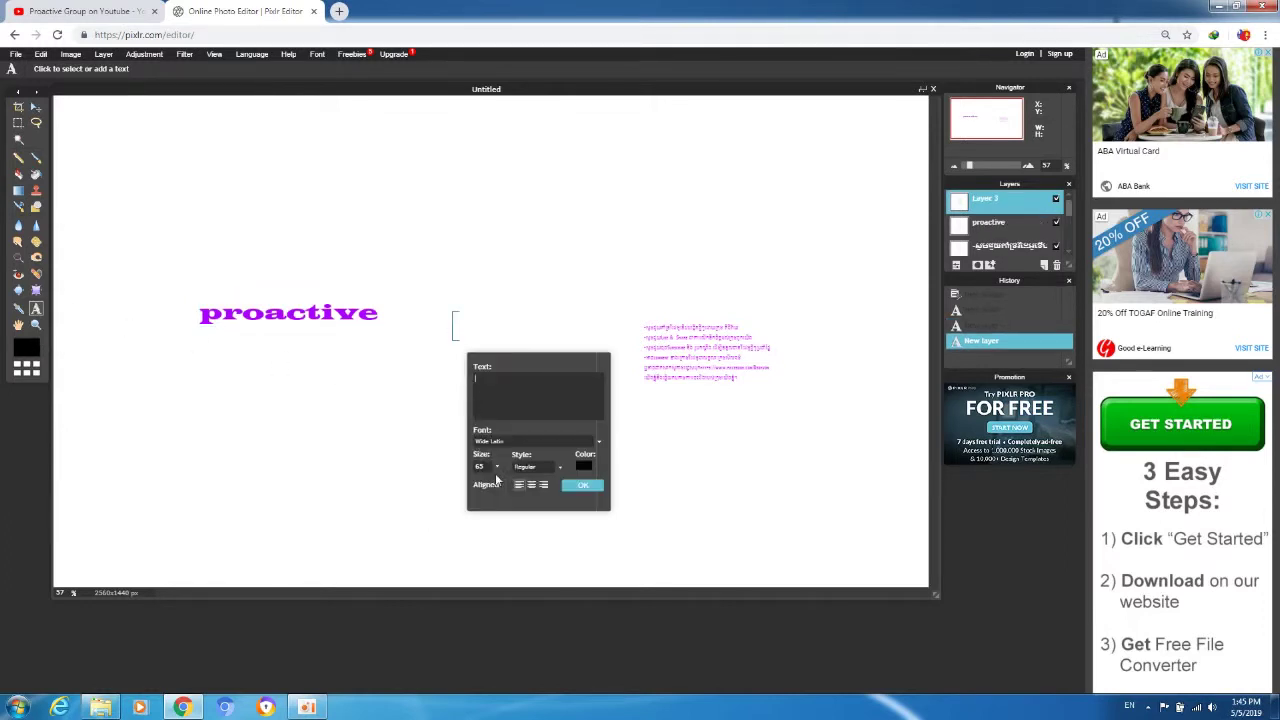
text(Group)
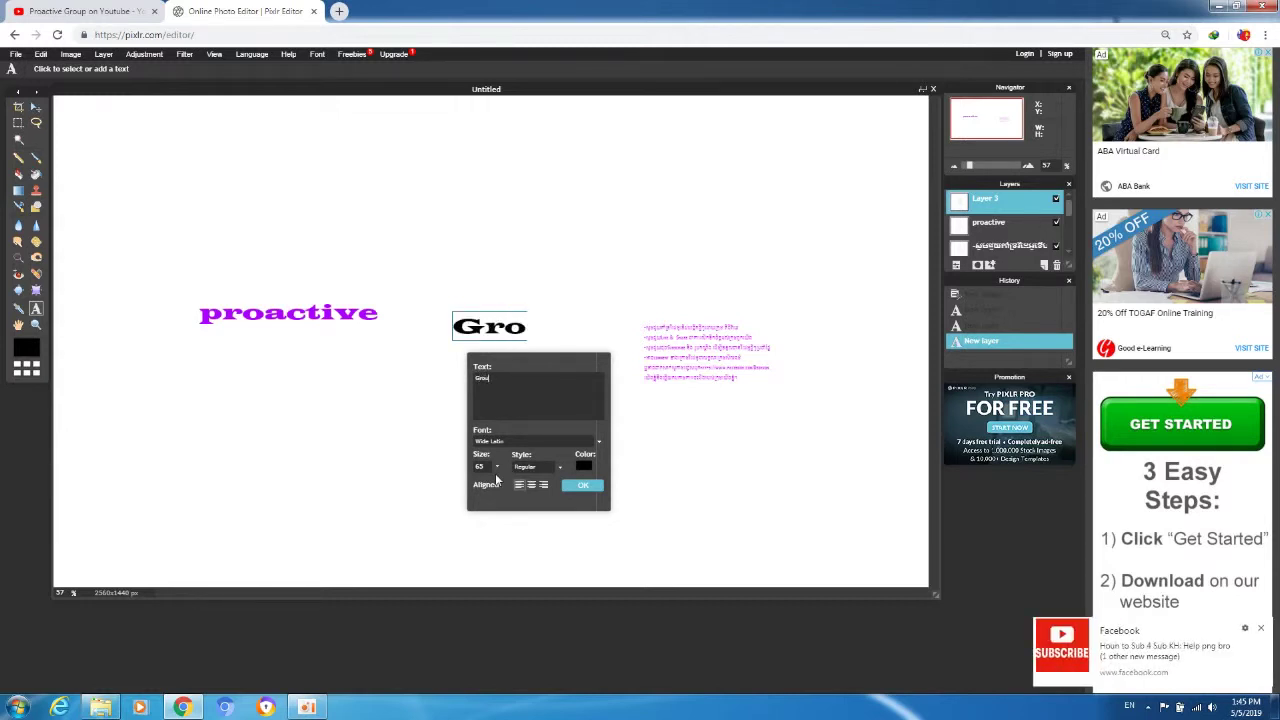
Color the "Group" text red with hue 0, saturation 100 and lightness 100, and place it directly after "proactive"
click(584, 465)
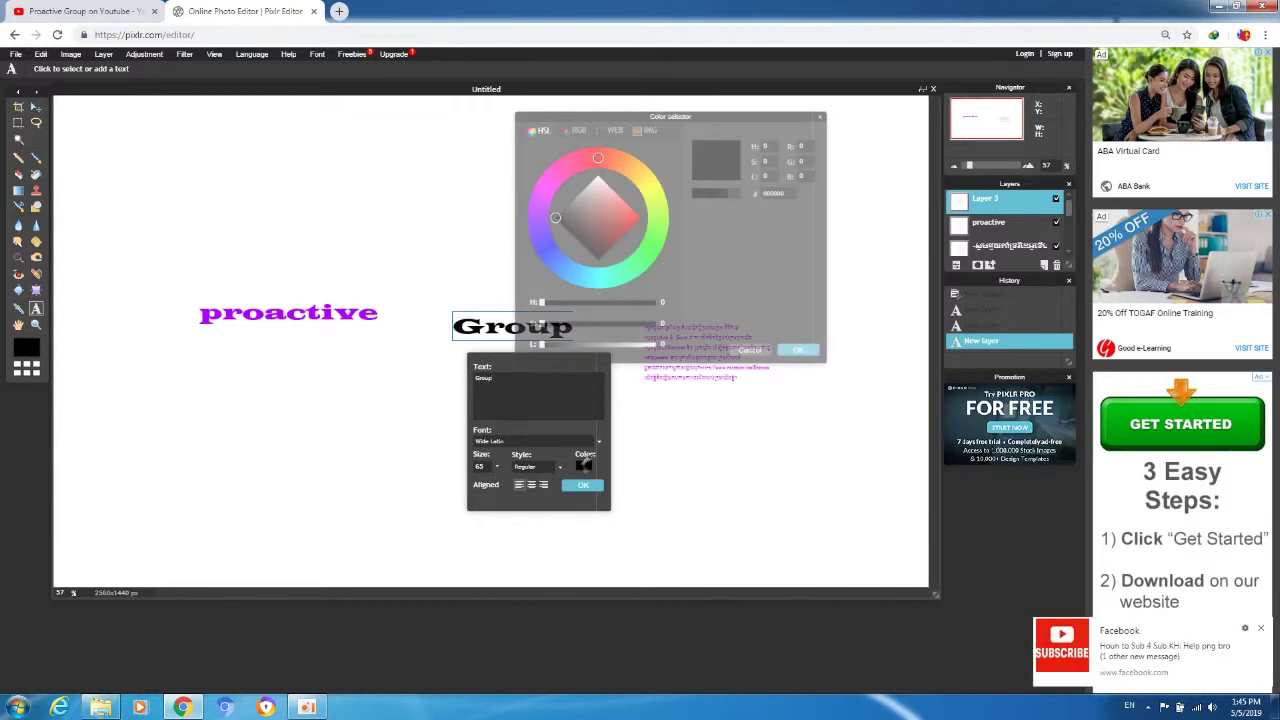
click(616, 218)
drag(623, 323, 689, 348)
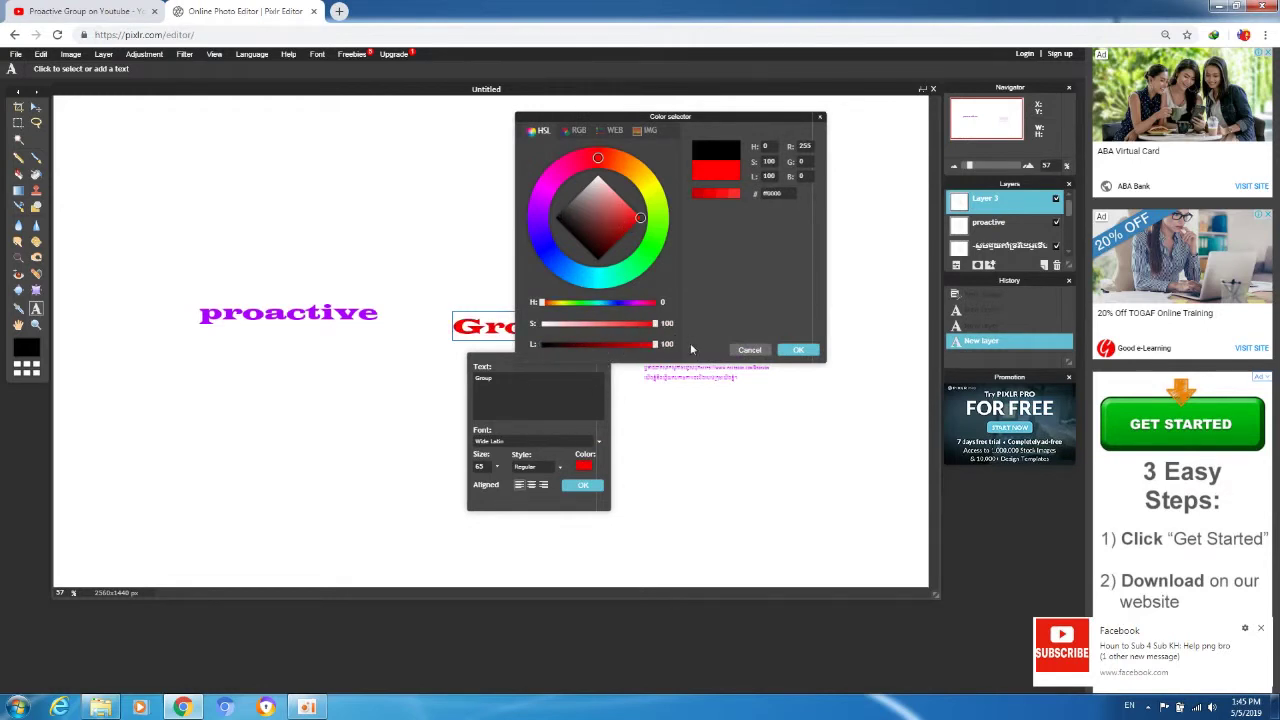
drag(734, 121, 801, 113)
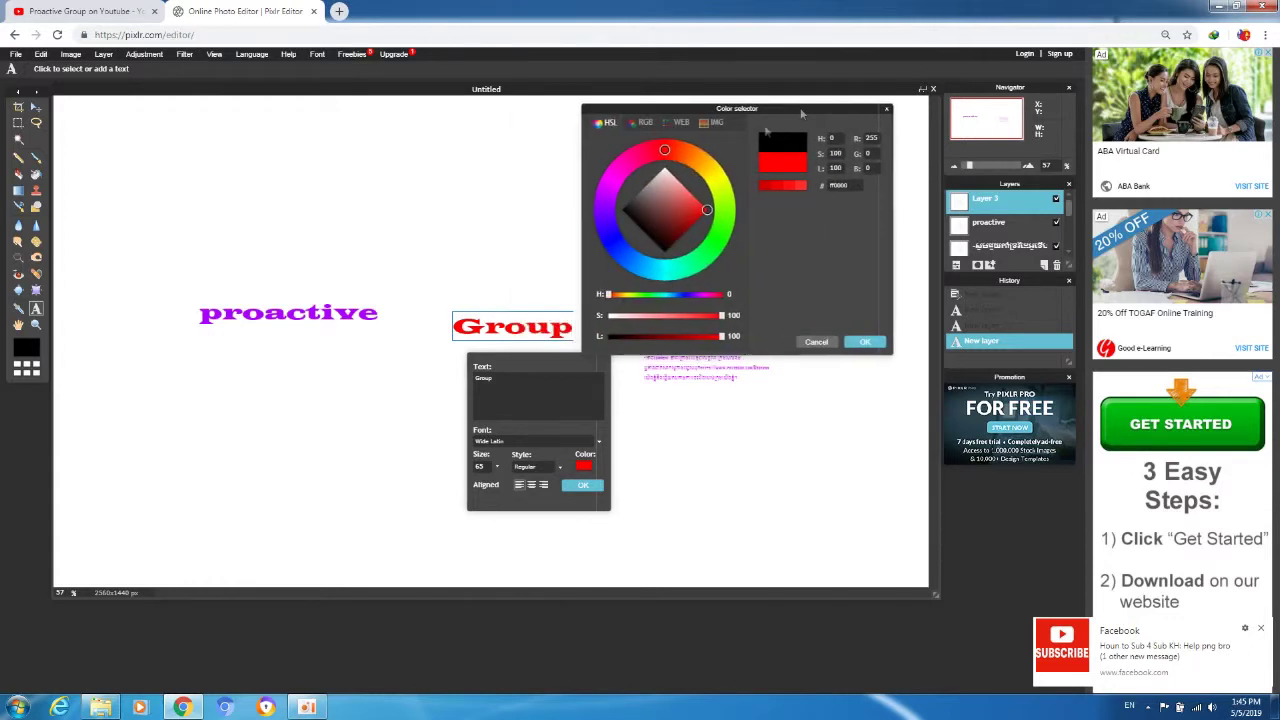
click(863, 342)
drag(510, 326, 444, 316)
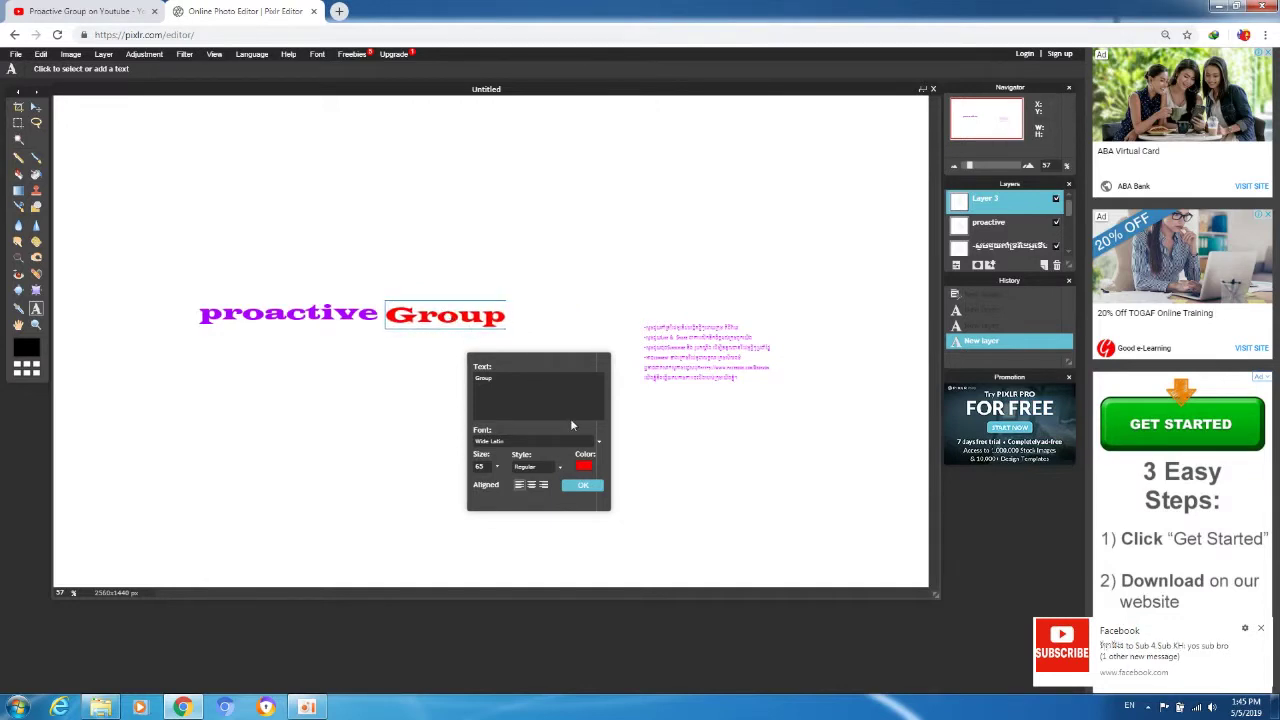
click(583, 487)
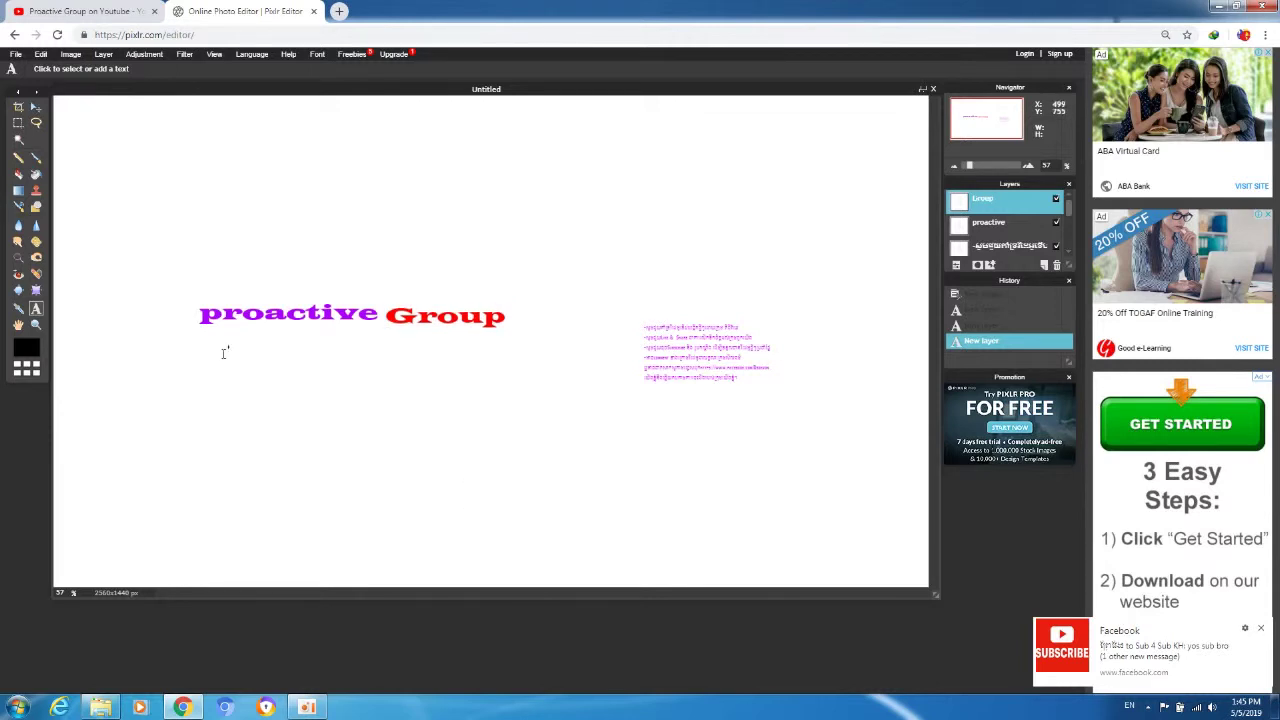
Add the text "on" below the "proactive Group" title in Wide Latin at size 65 and color it a muted dark red
click(352, 396)
text(on)
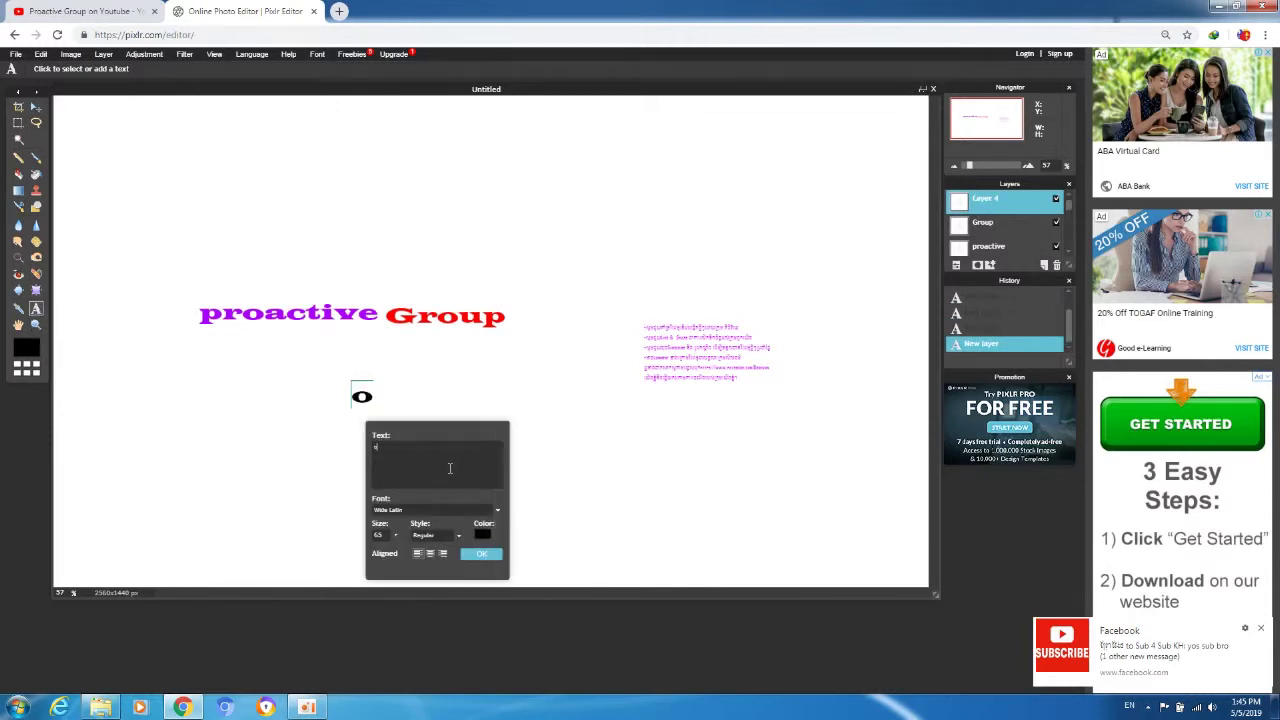
click(484, 536)
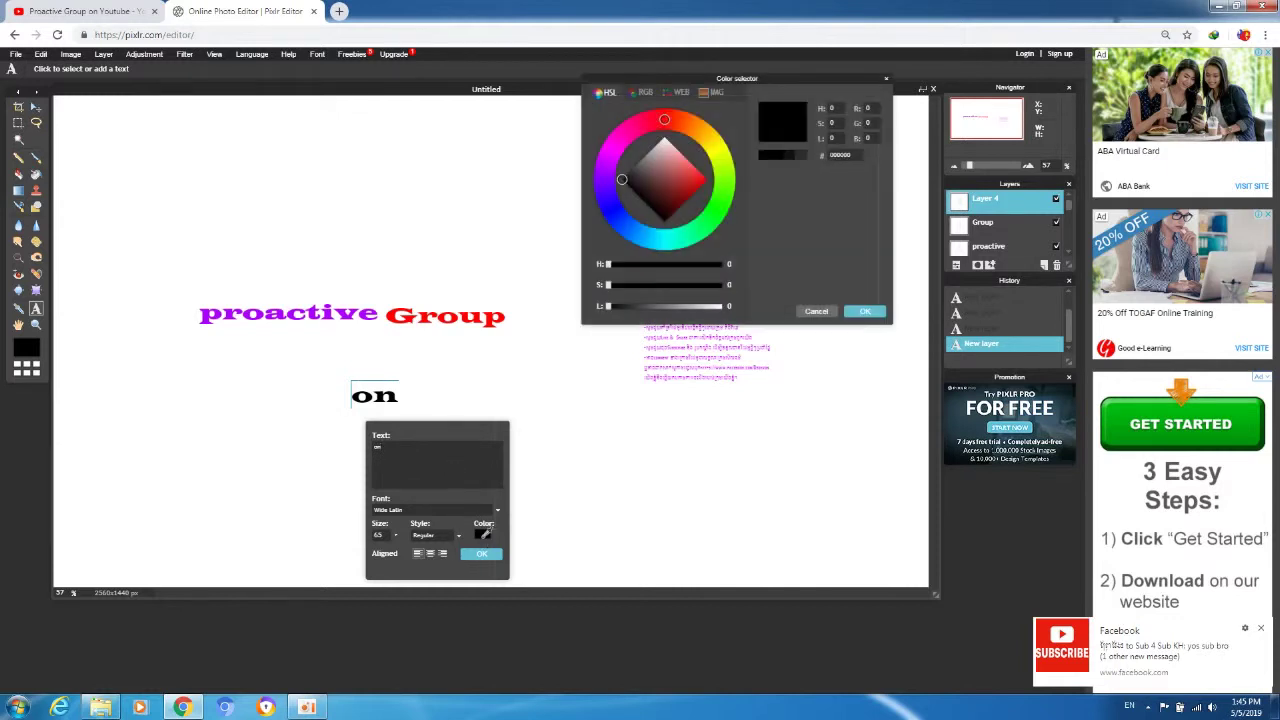
click(689, 180)
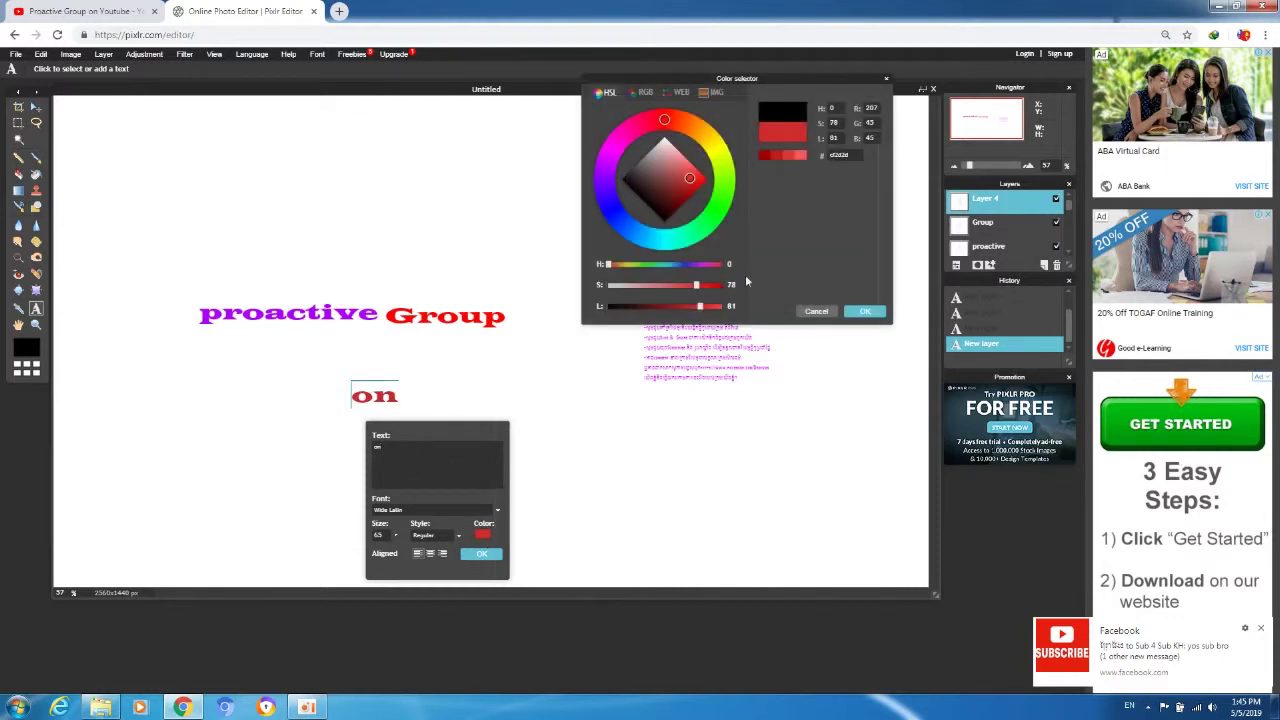
drag(702, 307, 757, 318)
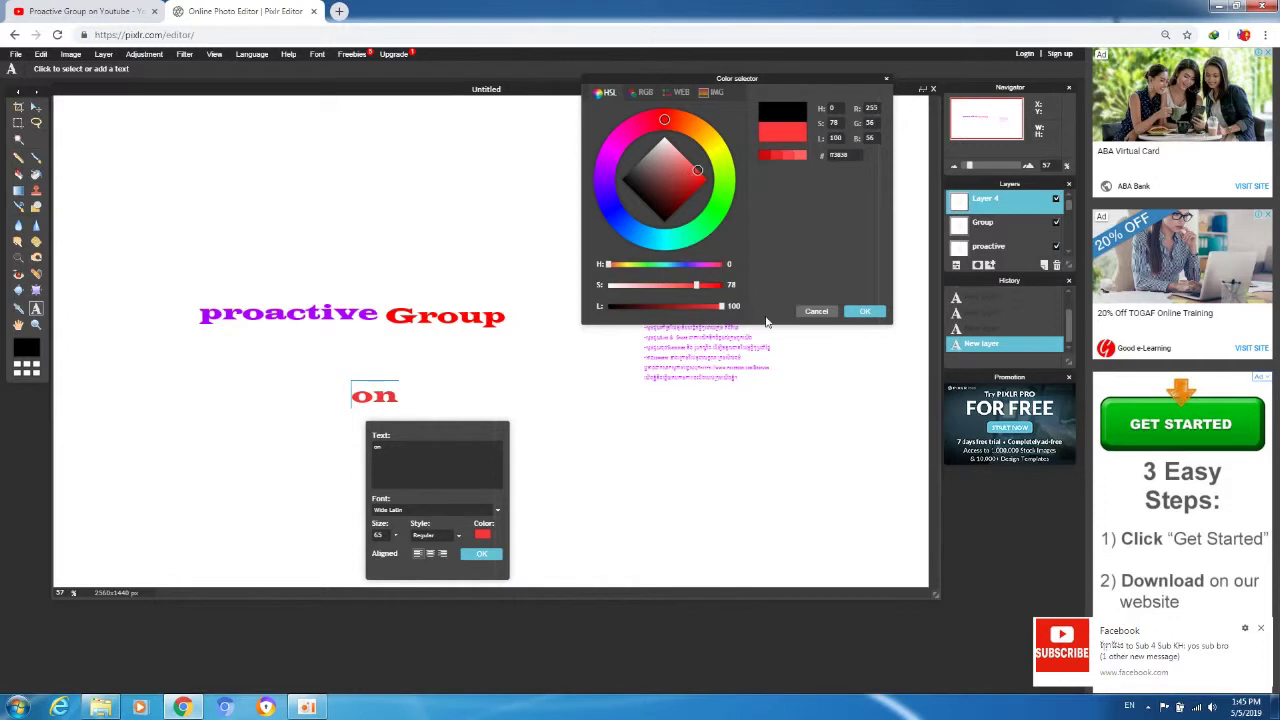
drag(698, 287, 731, 287)
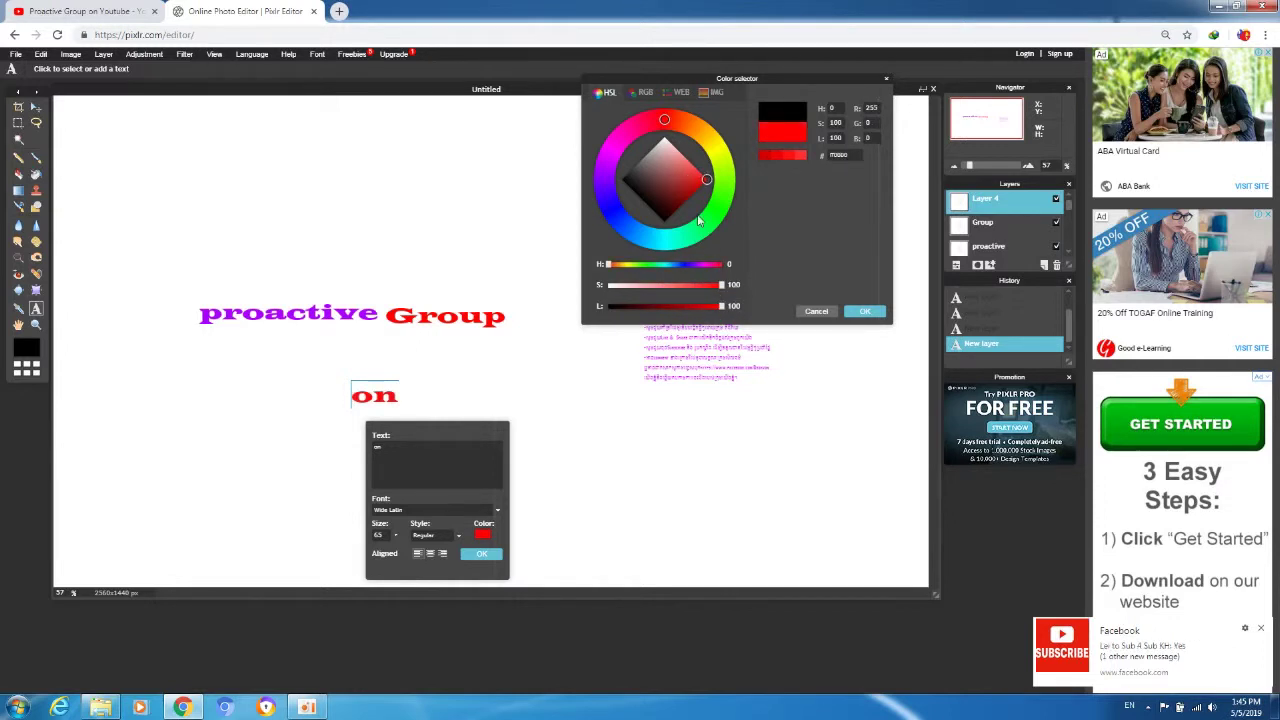
click(680, 187)
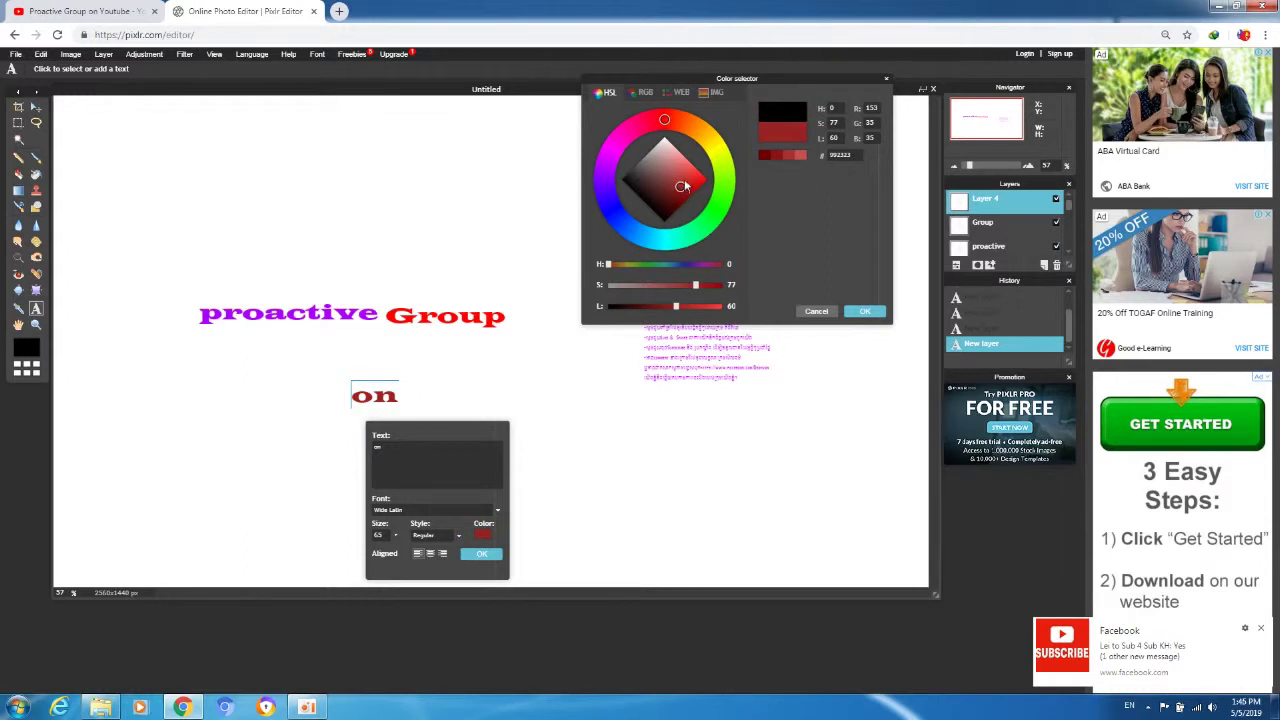
click(684, 179)
click(862, 313)
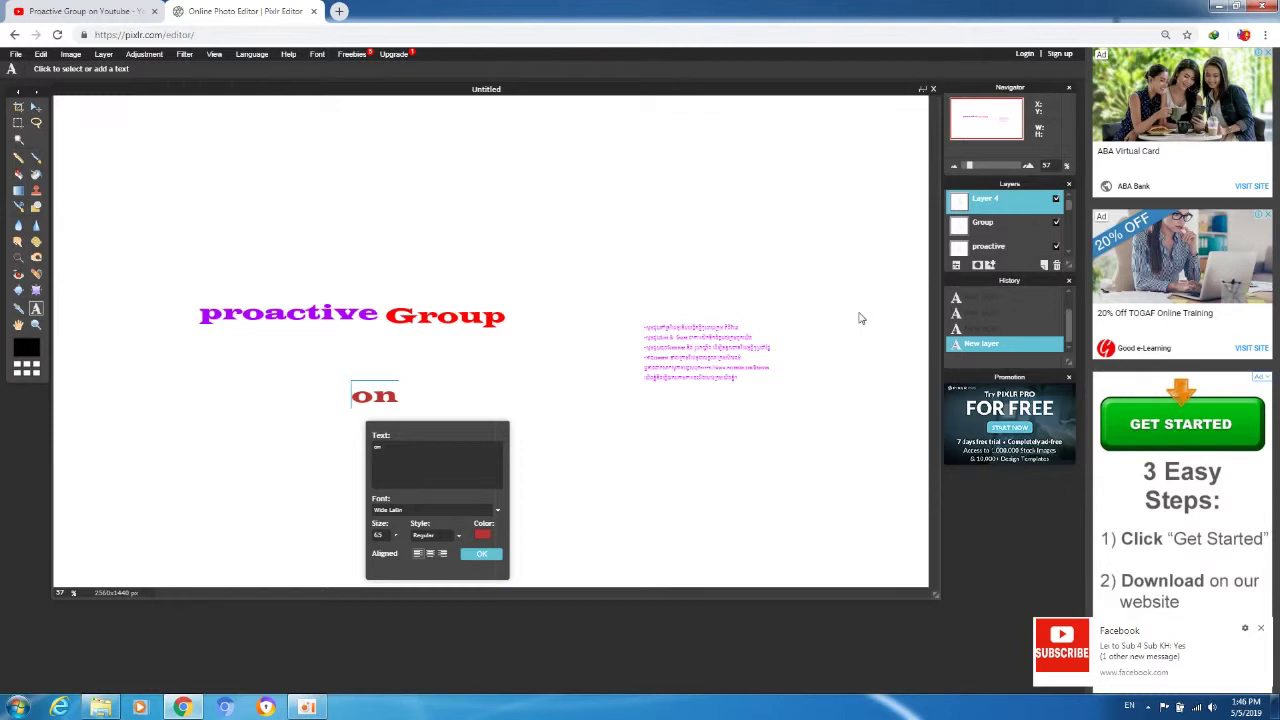
Move the "on" text directly after "Group" on the title line and apply its position
click(487, 554)
click(372, 392)
drag(391, 410, 550, 338)
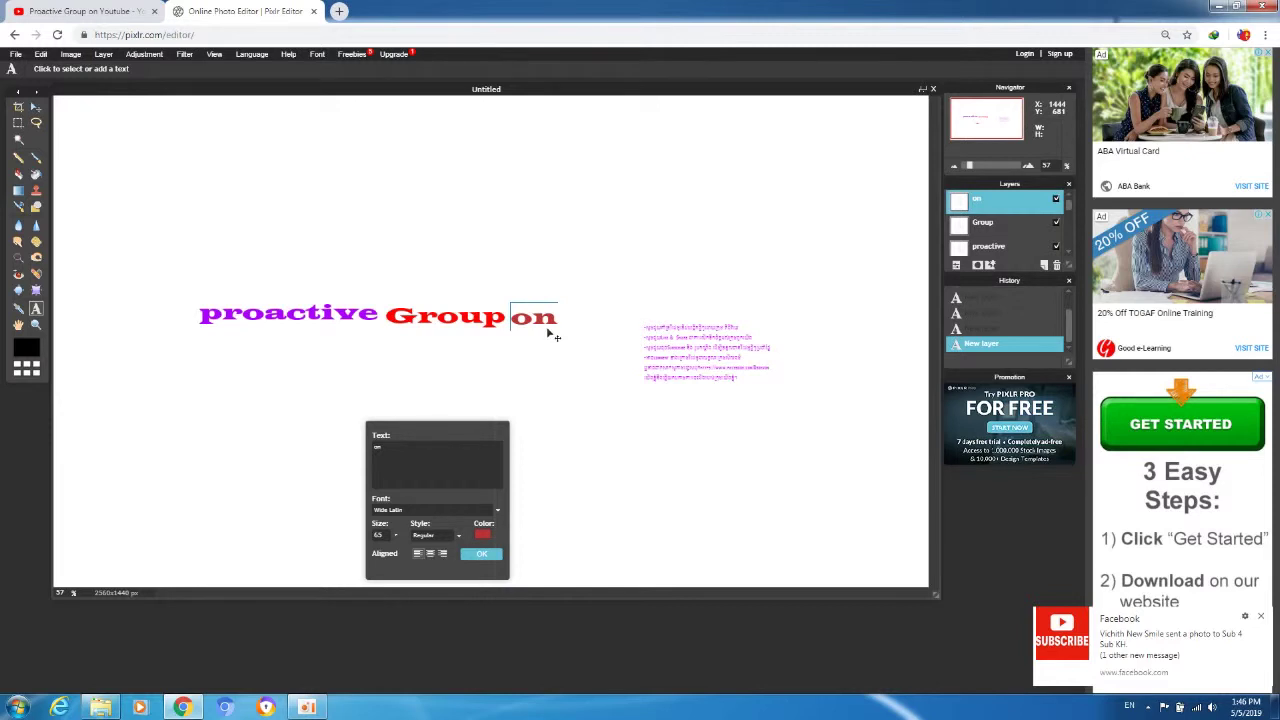
click(484, 554)
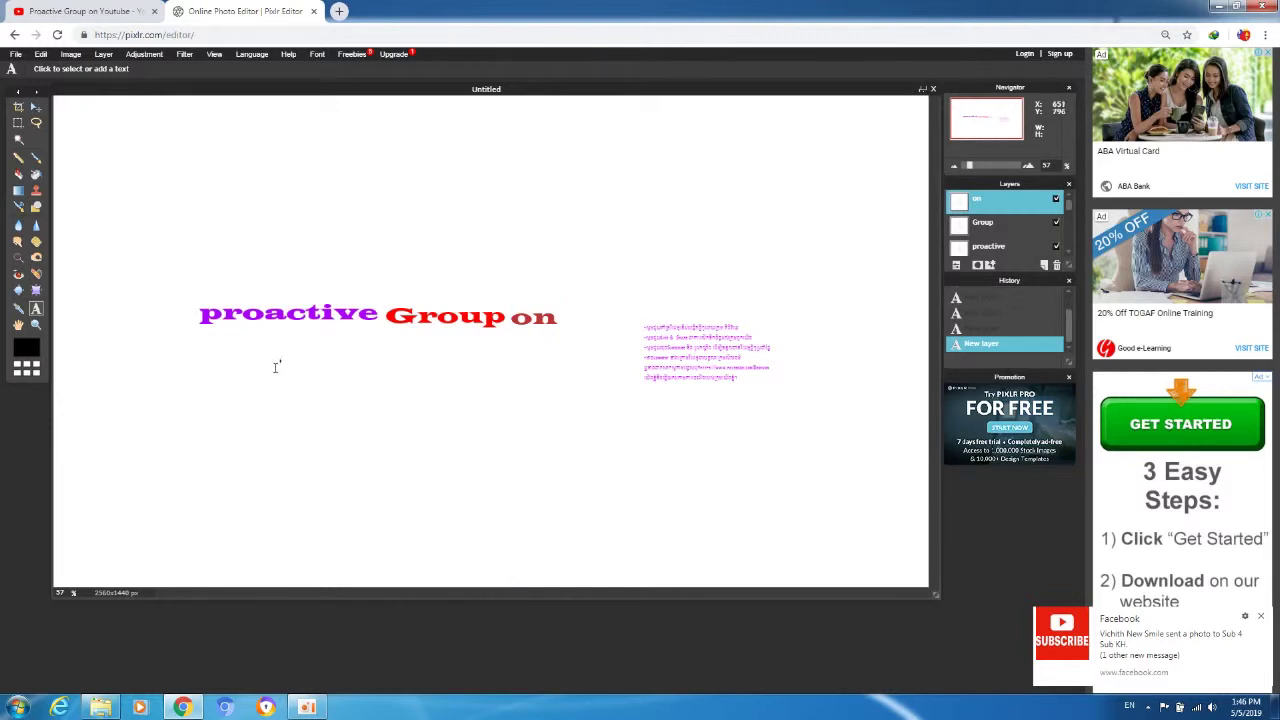
Add the text "You Tube" in Wide Latin at size 65 and place it above the Khmer paragraph
click(455, 368)
text(You)
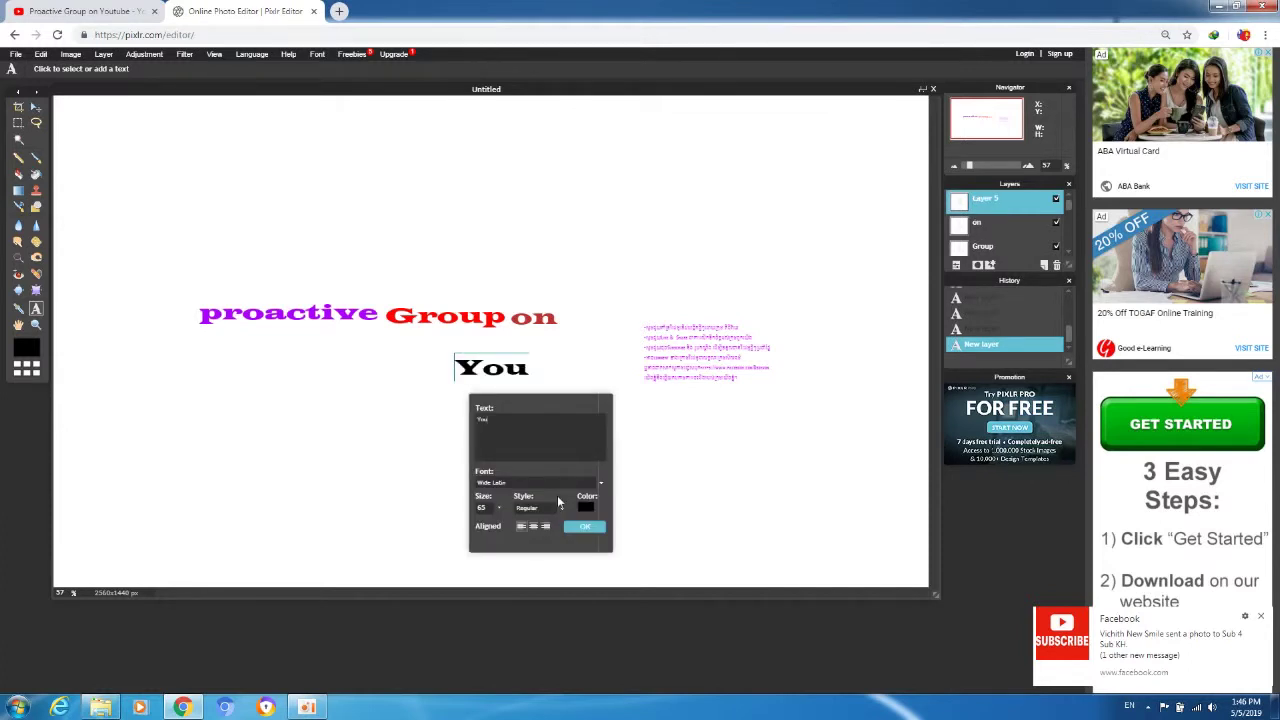
text( Tube)
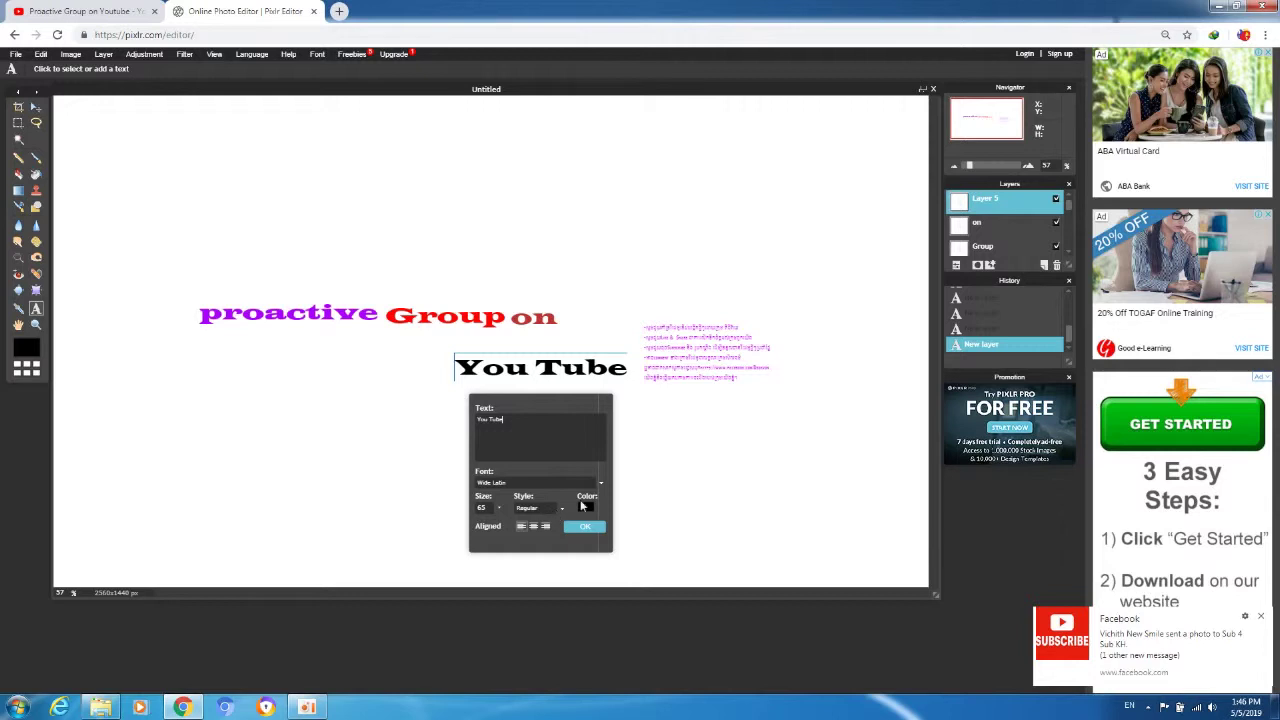
drag(544, 376, 653, 286)
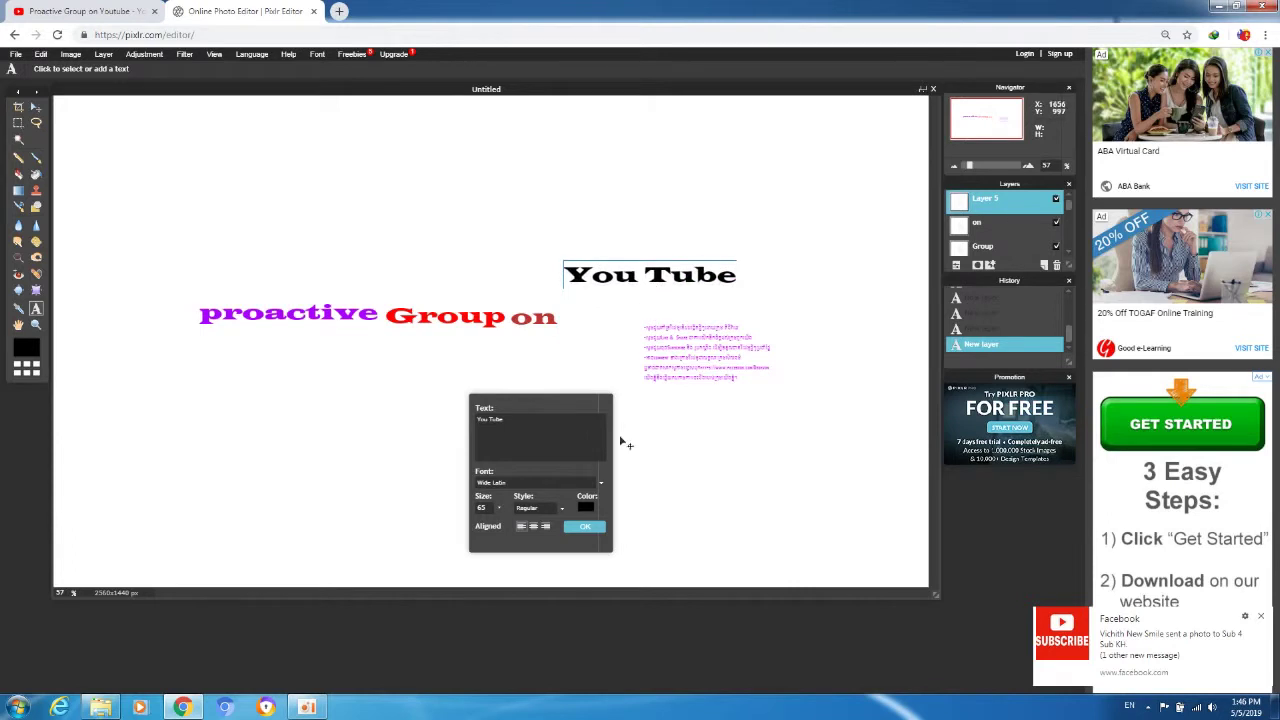
Color the "You Tube" text orange with hue 29, saturation 100 and lightness 94, and apply it
click(585, 507)
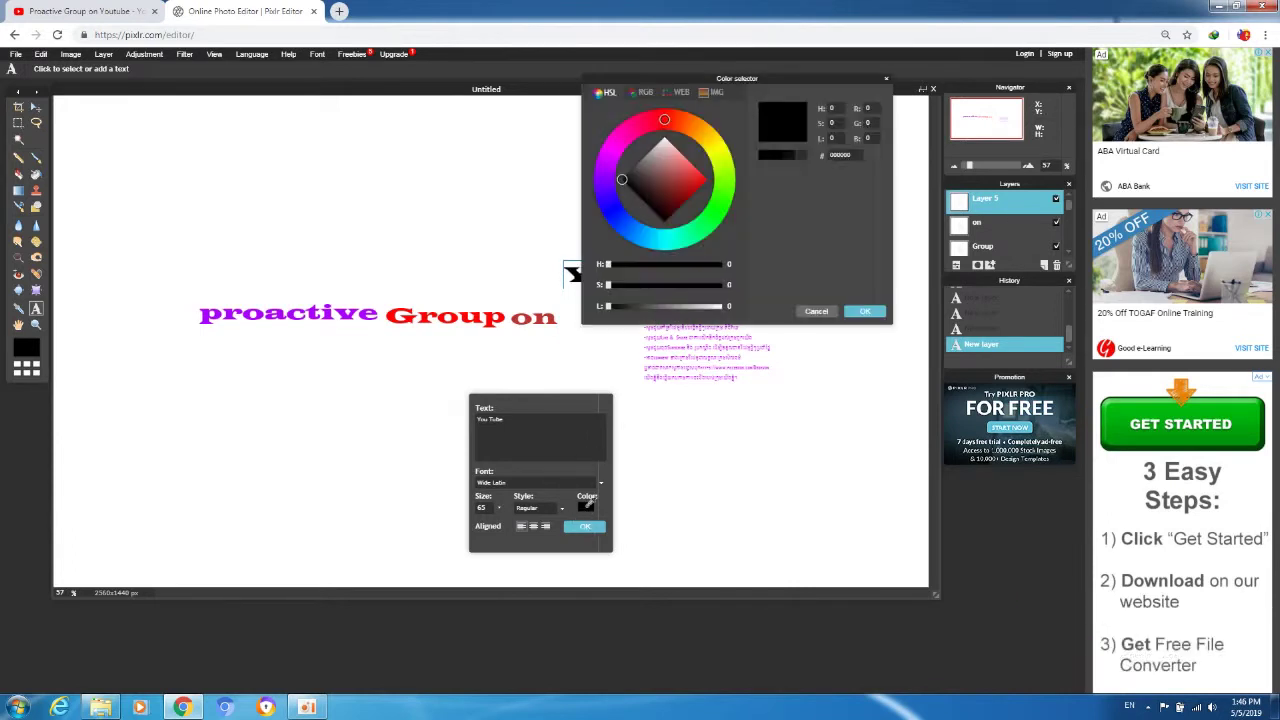
drag(772, 84, 321, 119)
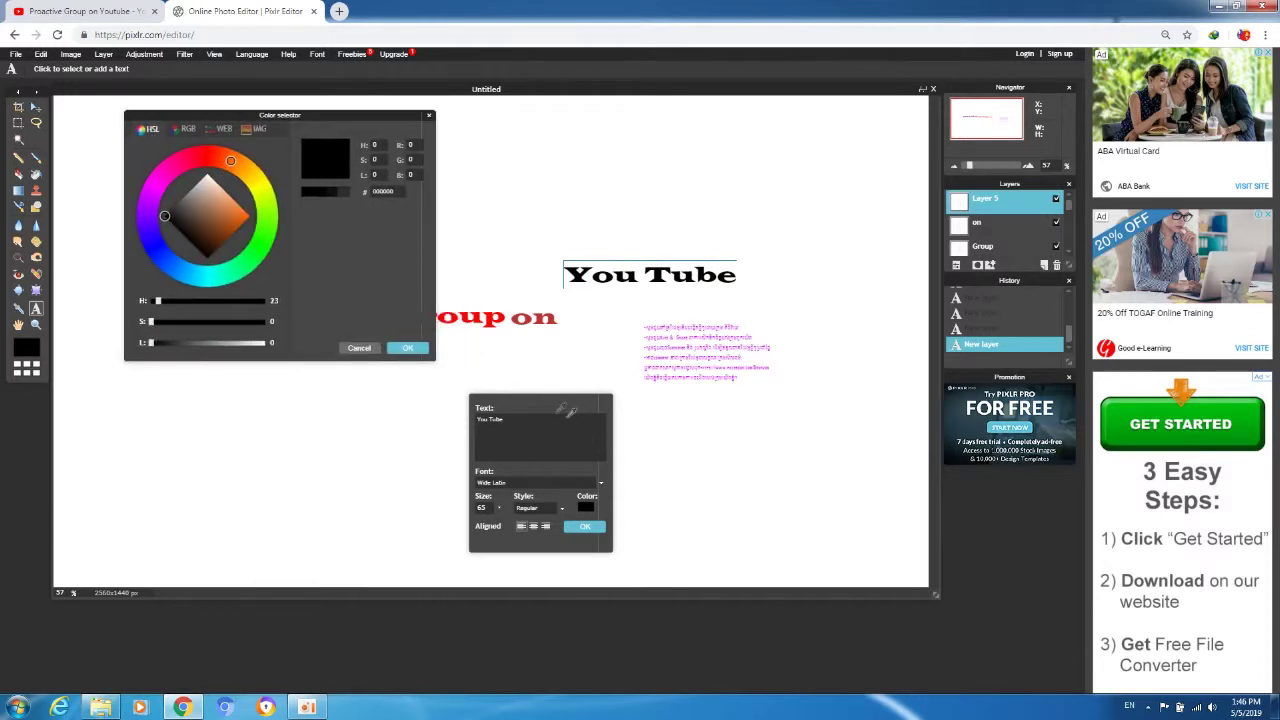
click(231, 223)
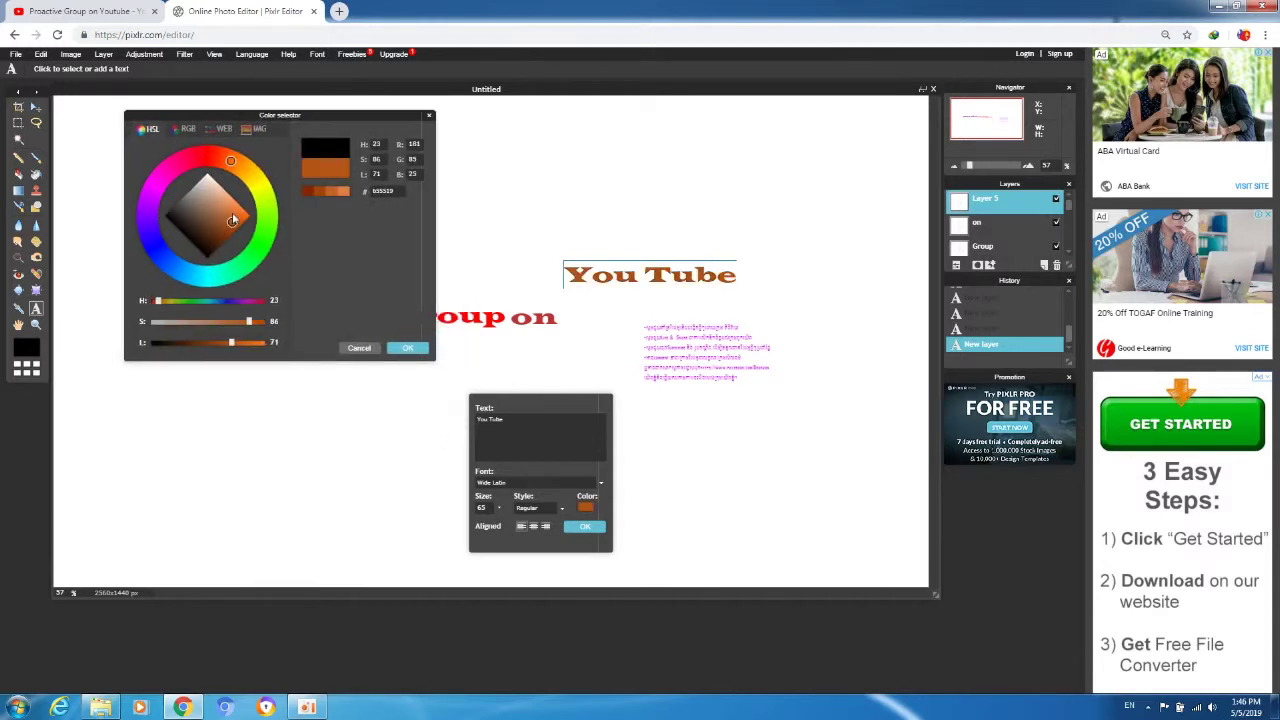
drag(230, 162, 236, 162)
mouse_move(254, 323)
mouse_down()
mouse_move(275, 324)
mouse_move(259, 346)
mouse_up()
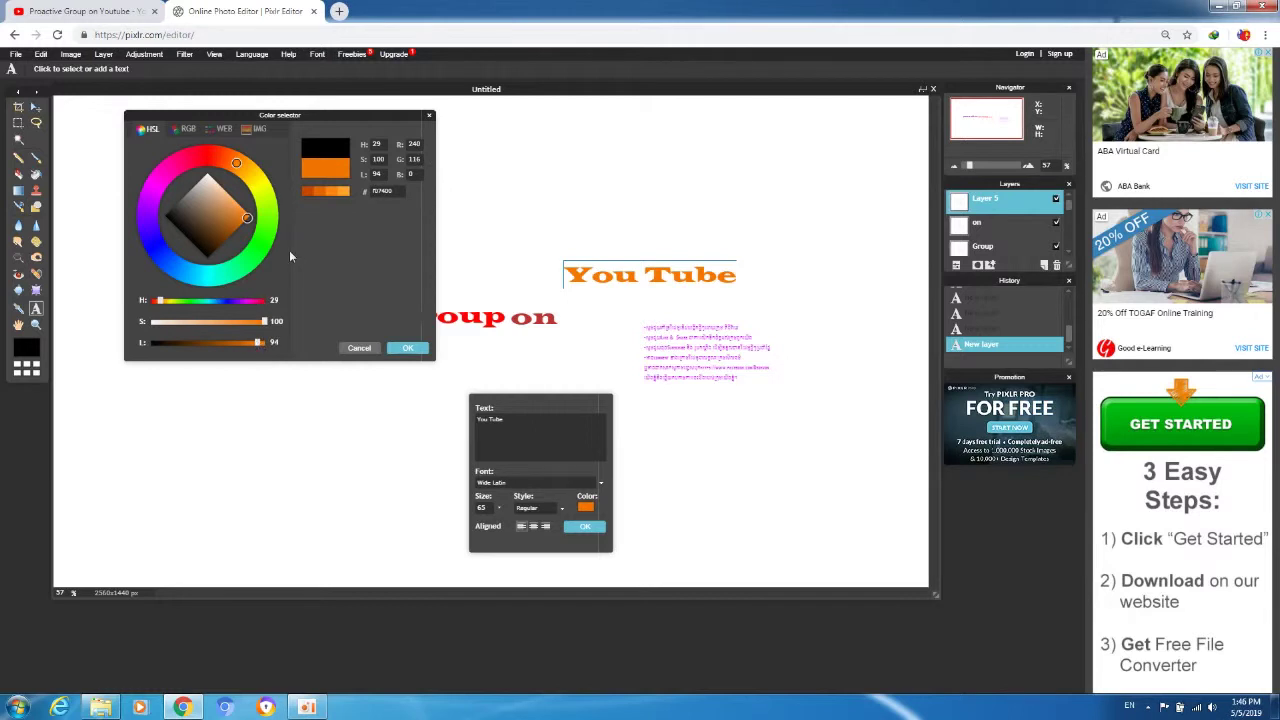
click(408, 348)
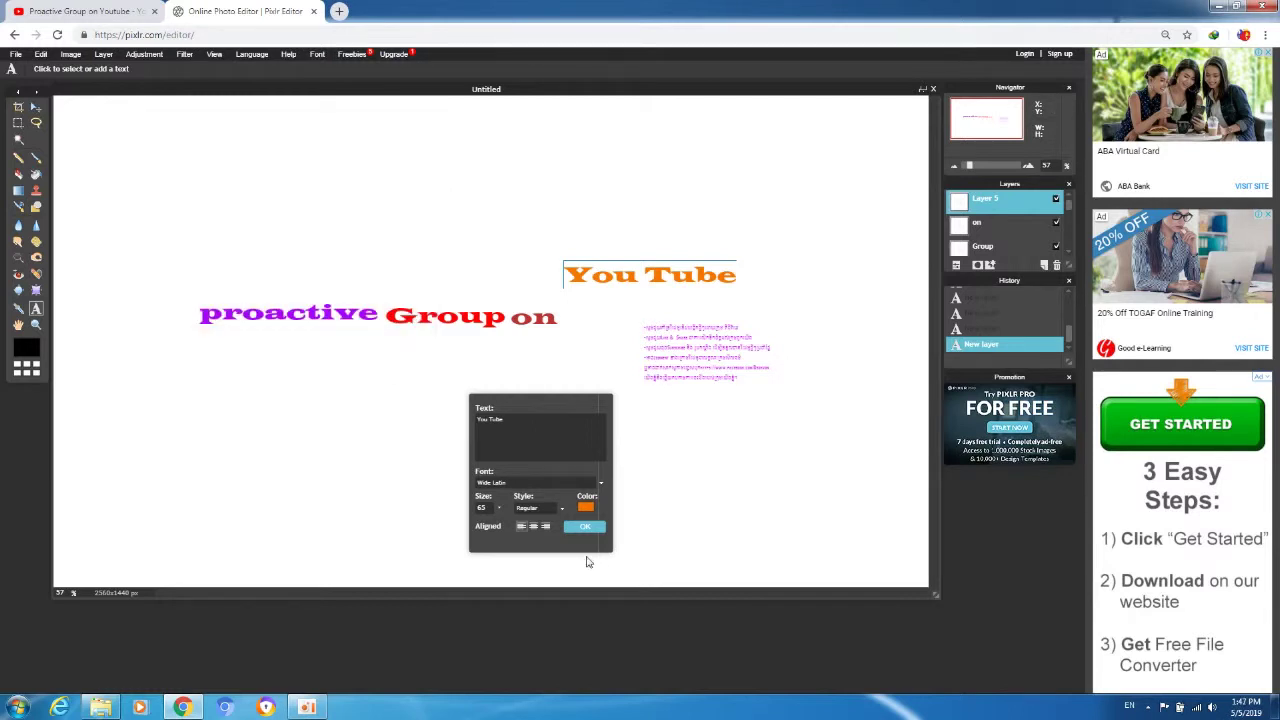
click(579, 527)
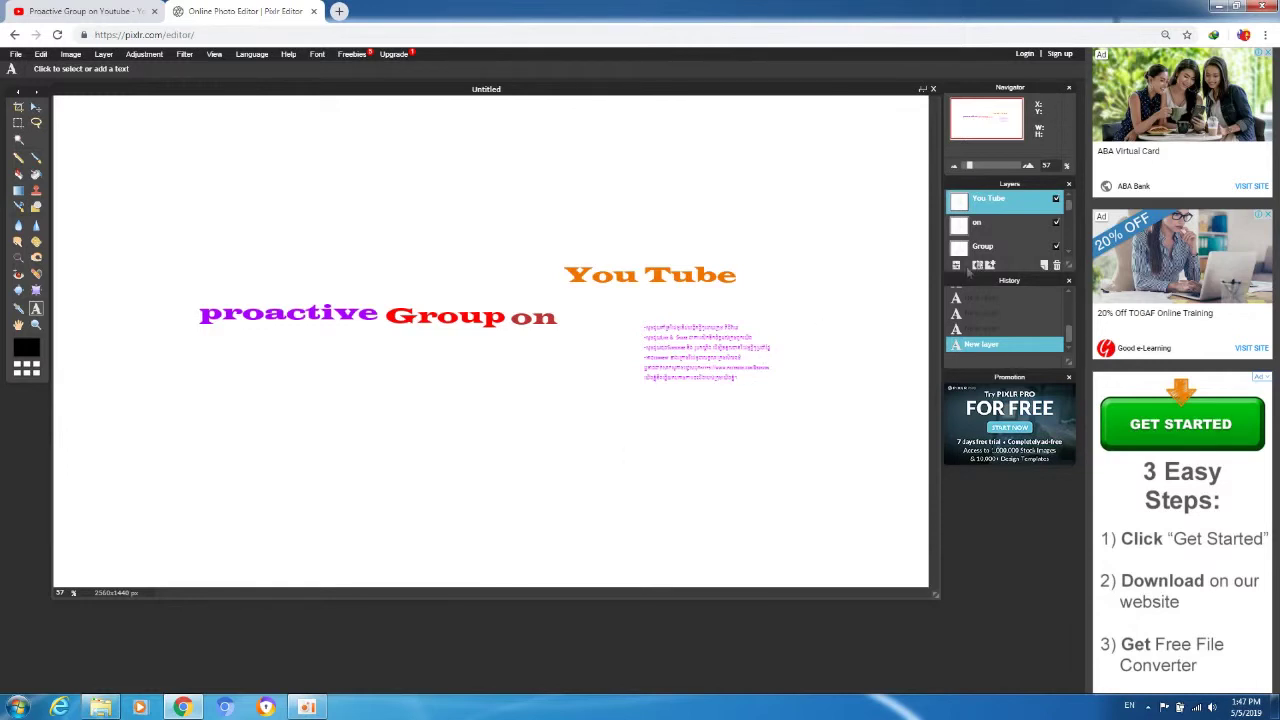
Select the Khmer paragraph's layer and set its text size to 27
scroll(1068, 214, down, 3)
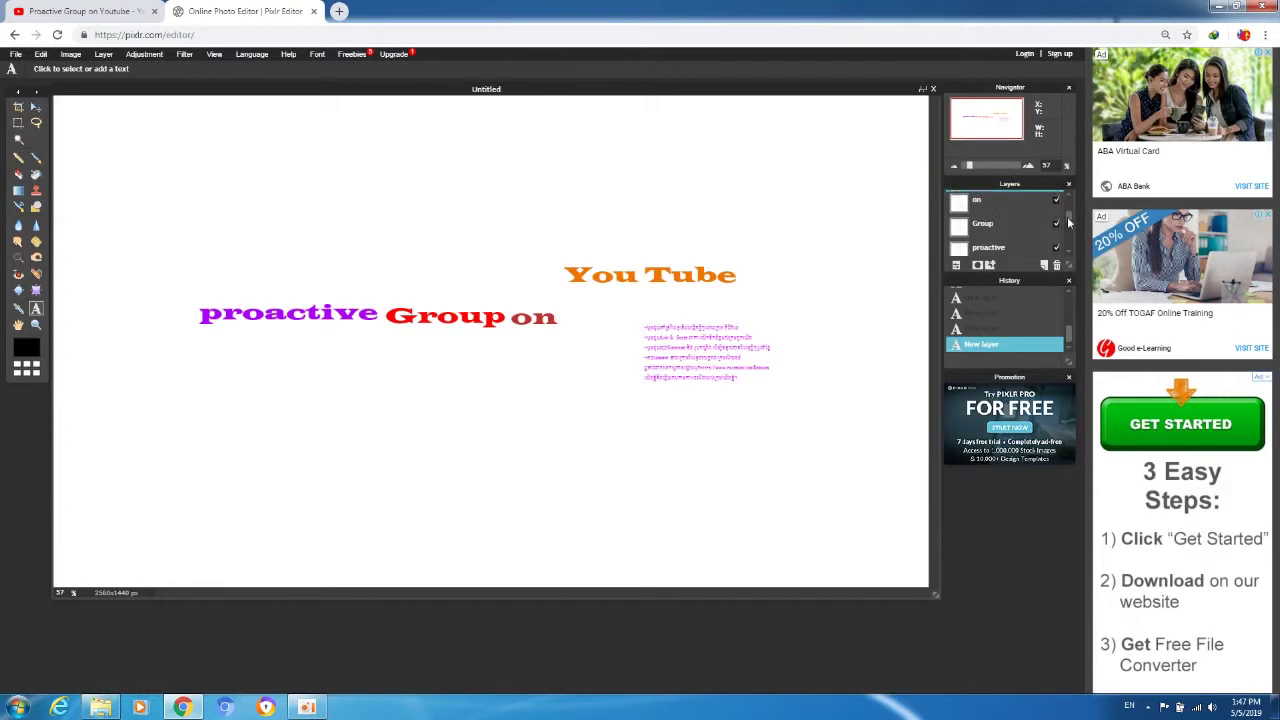
click(1022, 245)
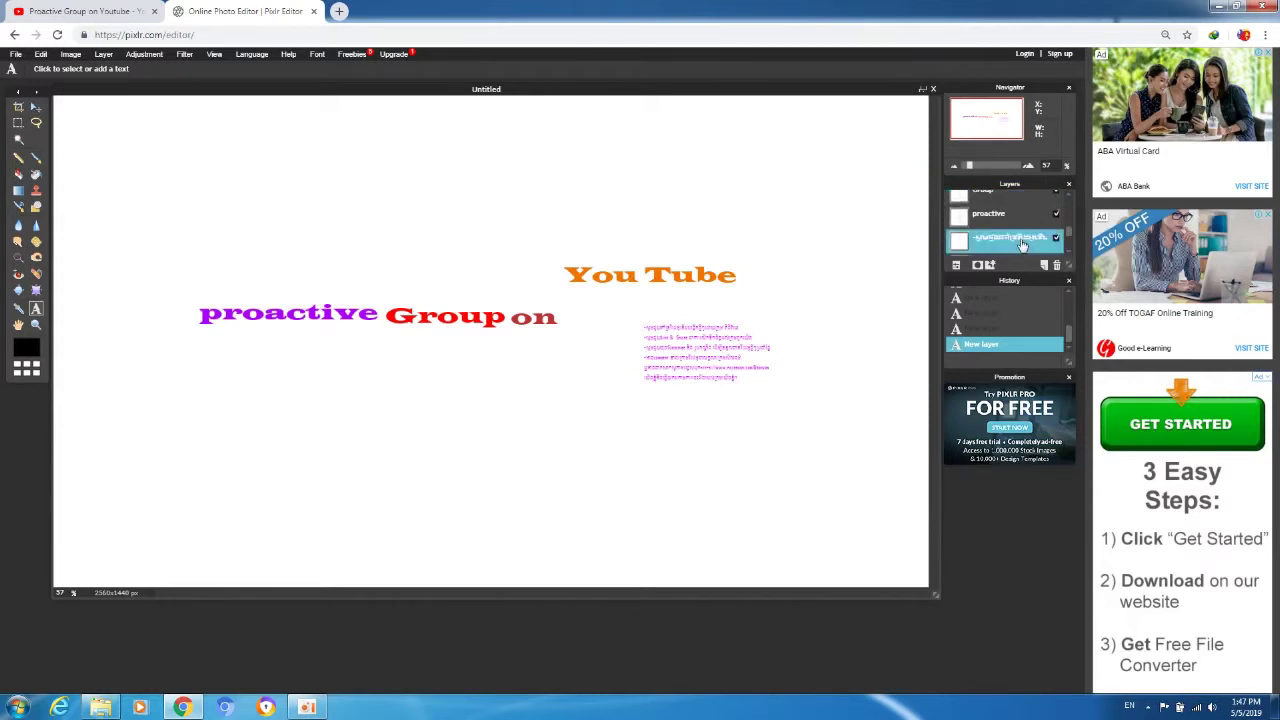
click(690, 358)
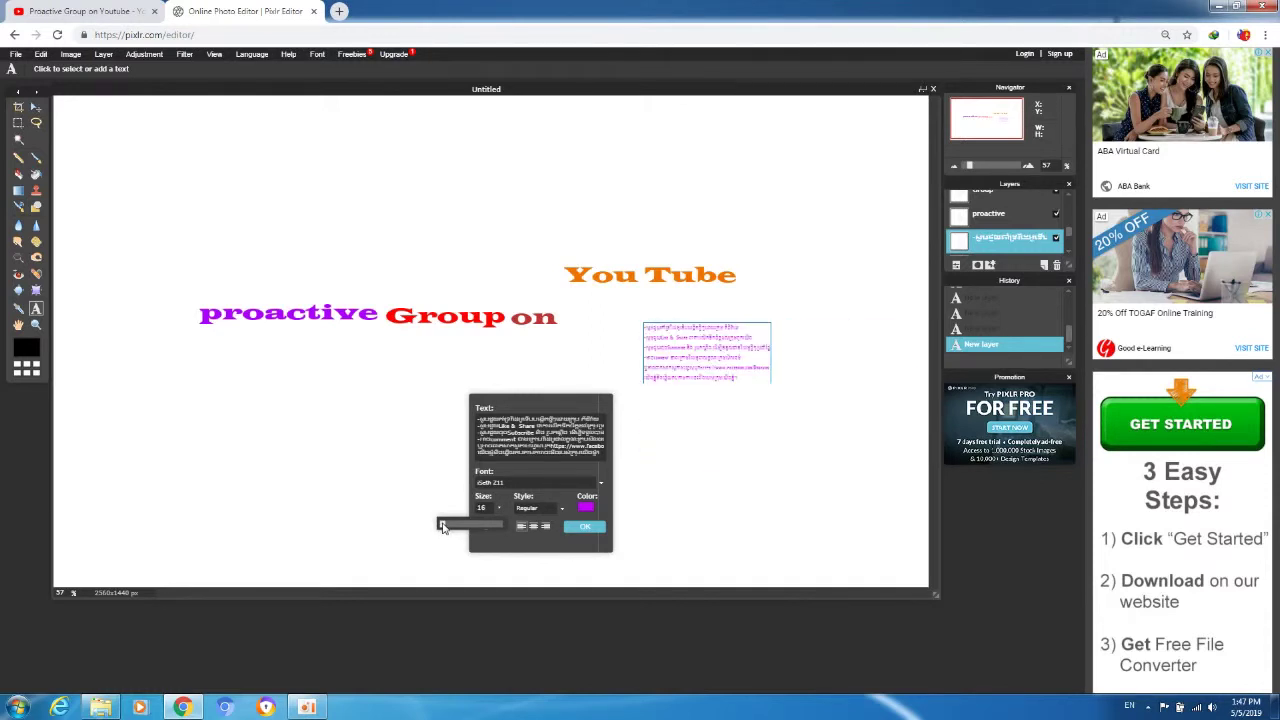
drag(443, 527, 443, 527)
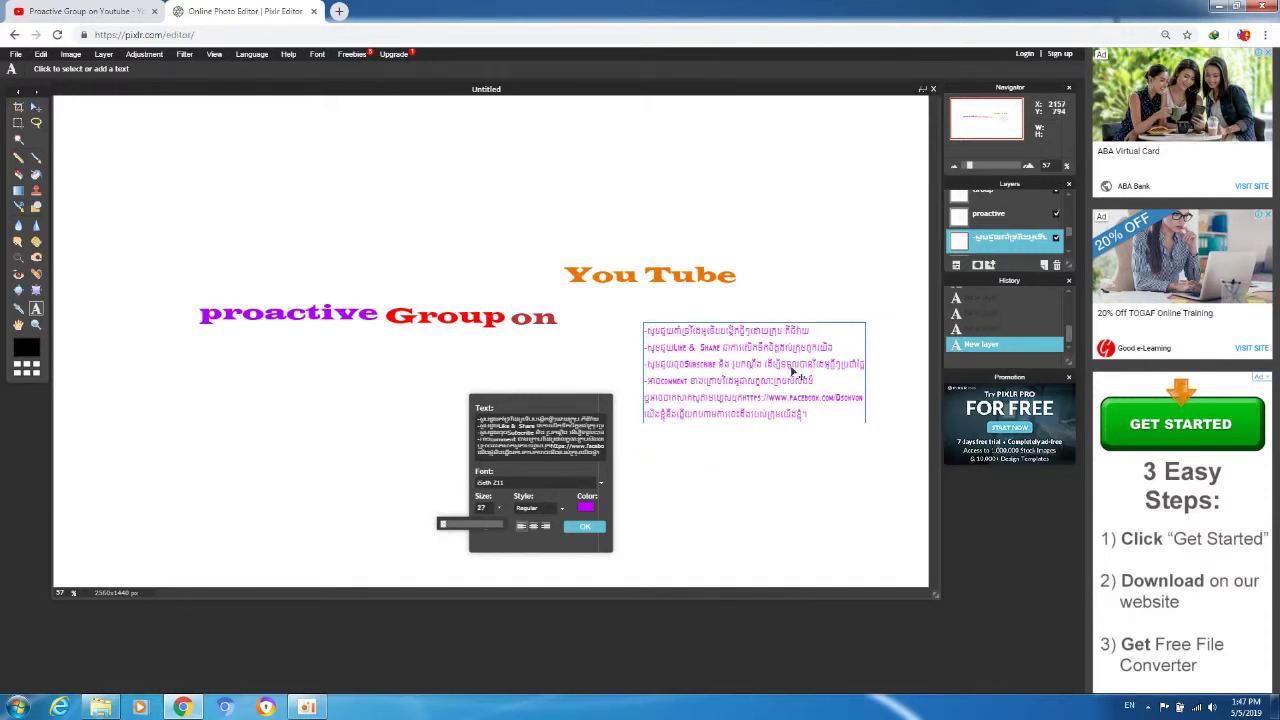
Shift the Khmer paragraph slightly down and to the left on the canvas and apply its position
drag(748, 377, 735, 400)
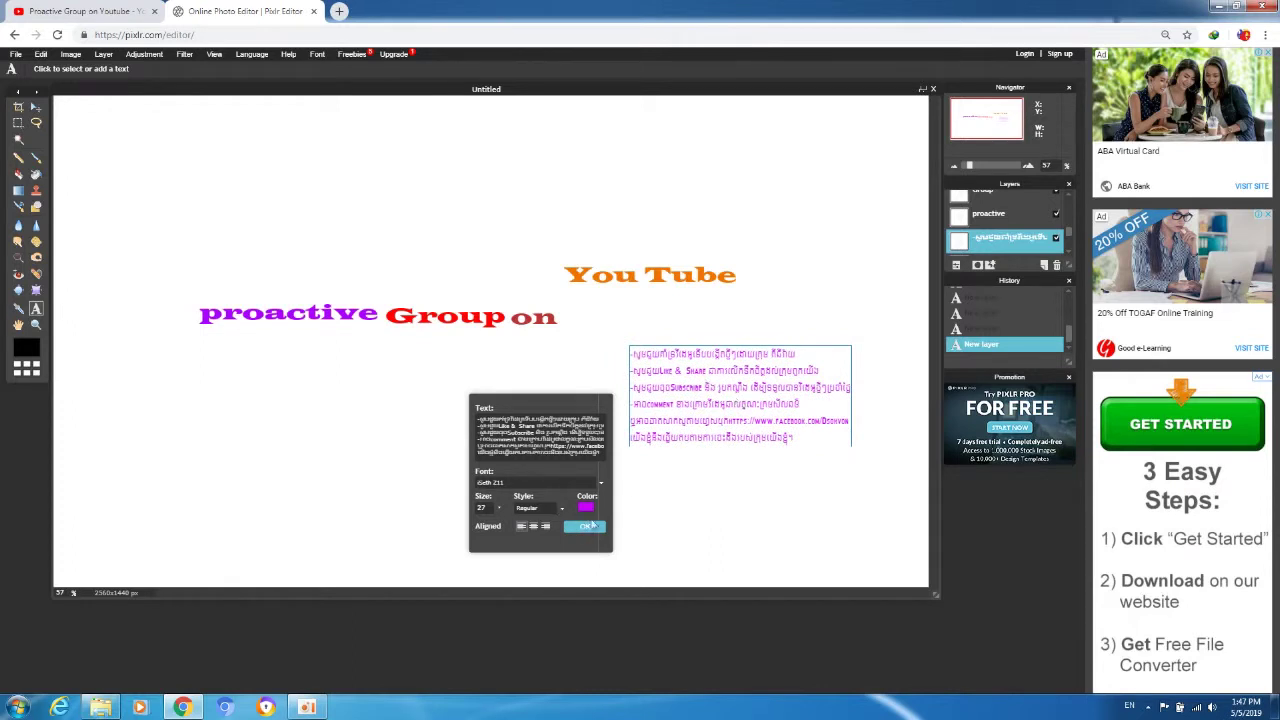
drag(671, 426, 670, 420)
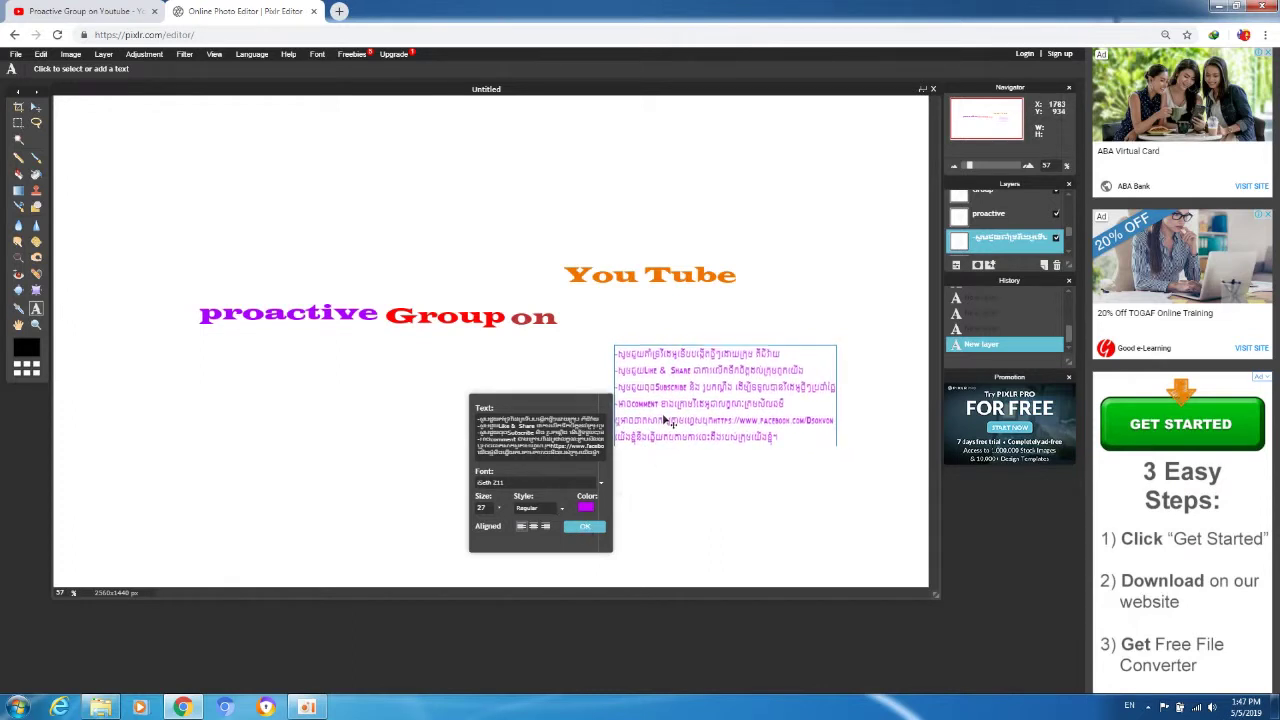
click(582, 527)
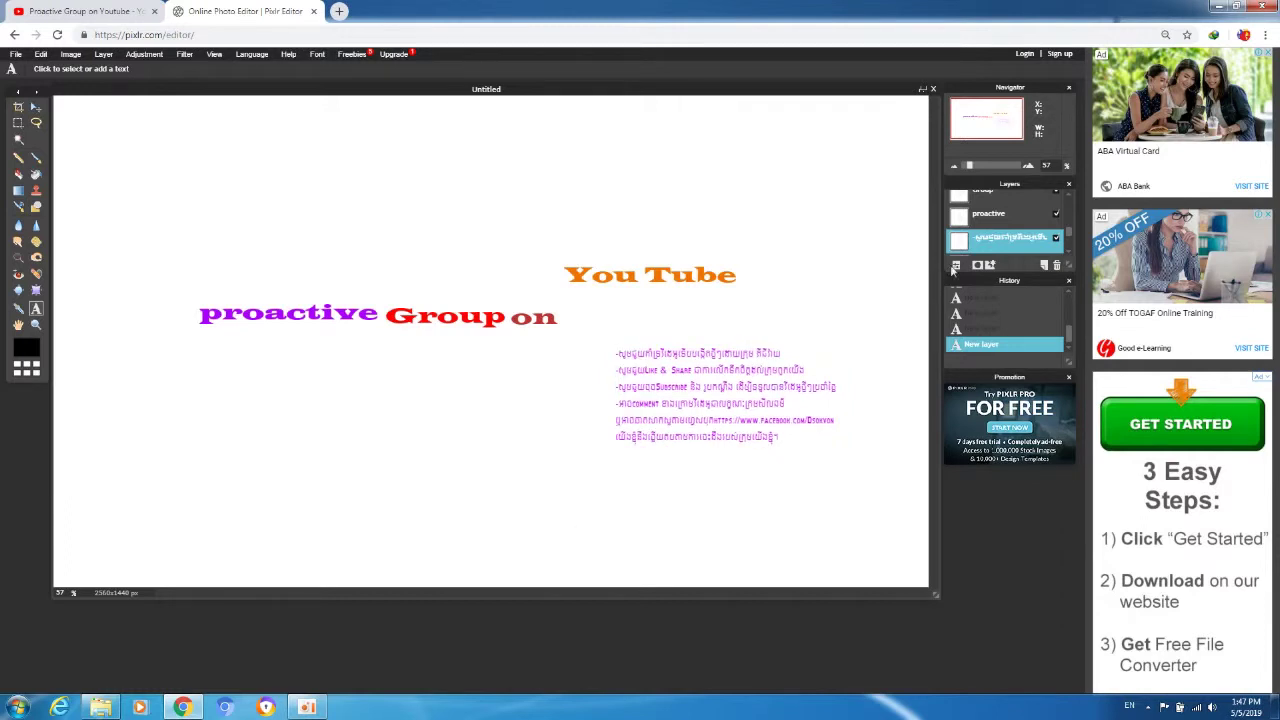
Select the "You Tube" layer and move its text down in line with "on" in the title, applying the position
scroll(1069, 237, up, 2)
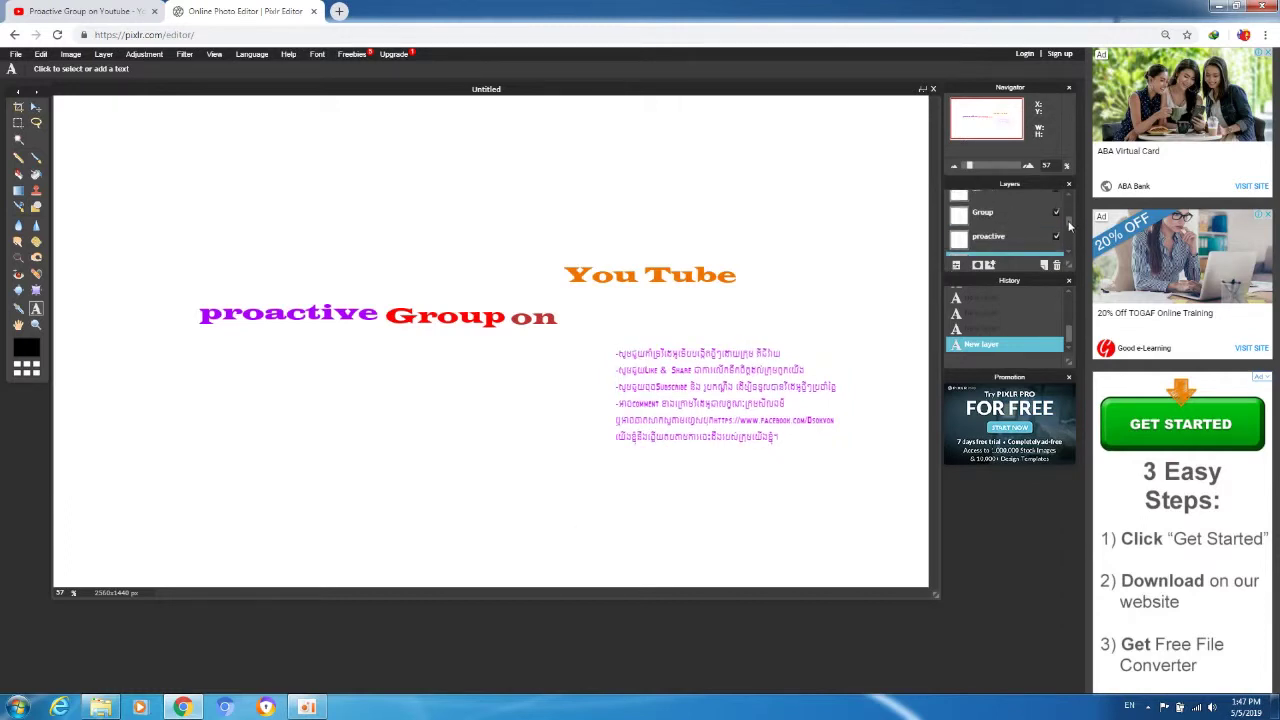
click(1014, 205)
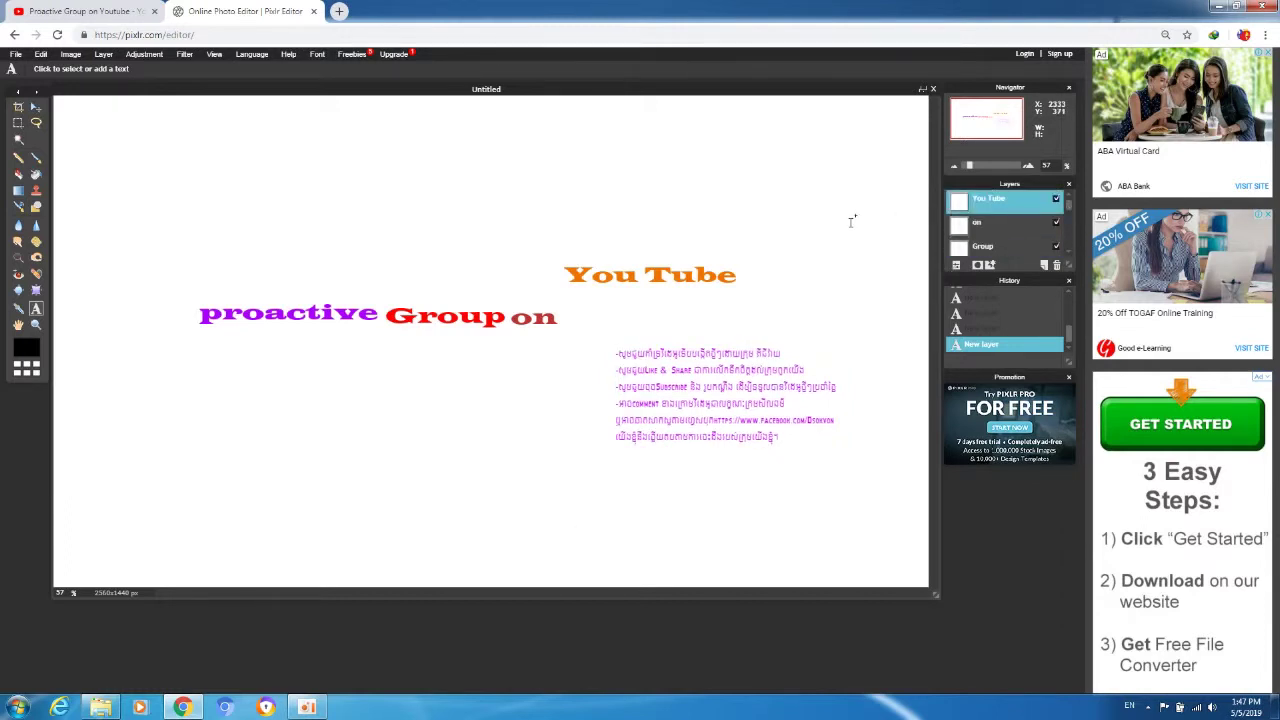
click(637, 277)
drag(637, 277, 637, 322)
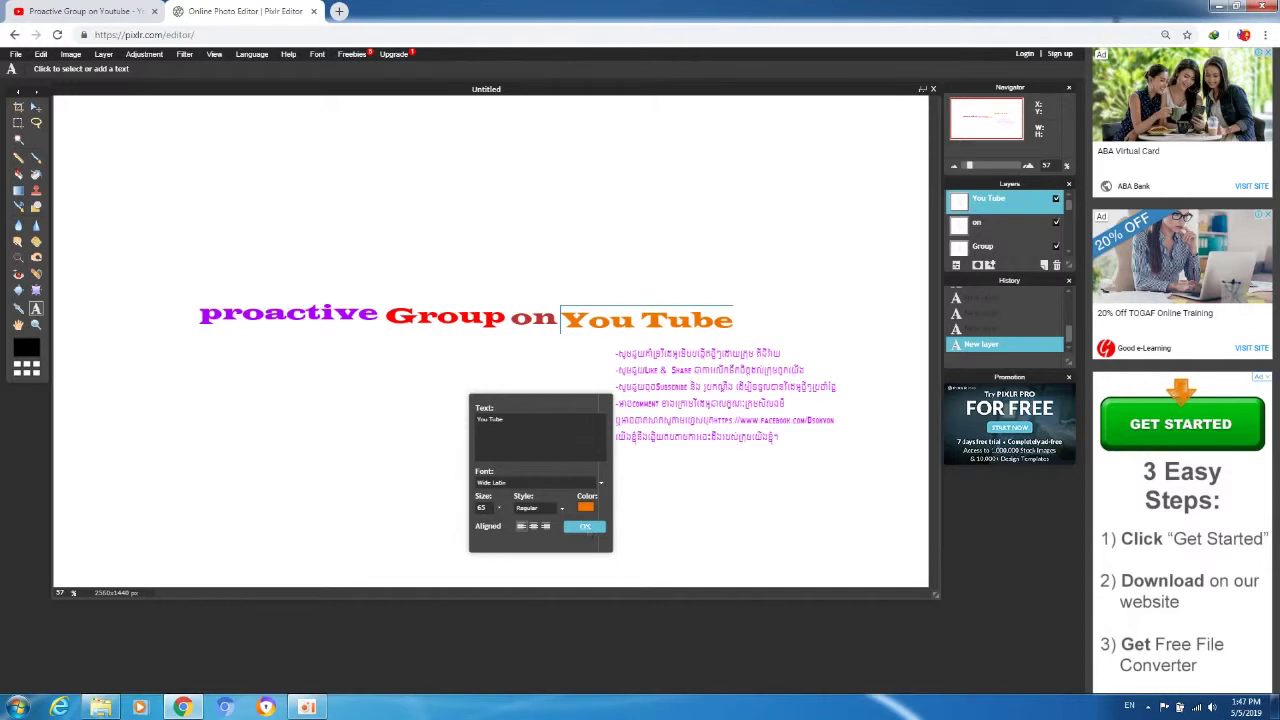
click(585, 527)
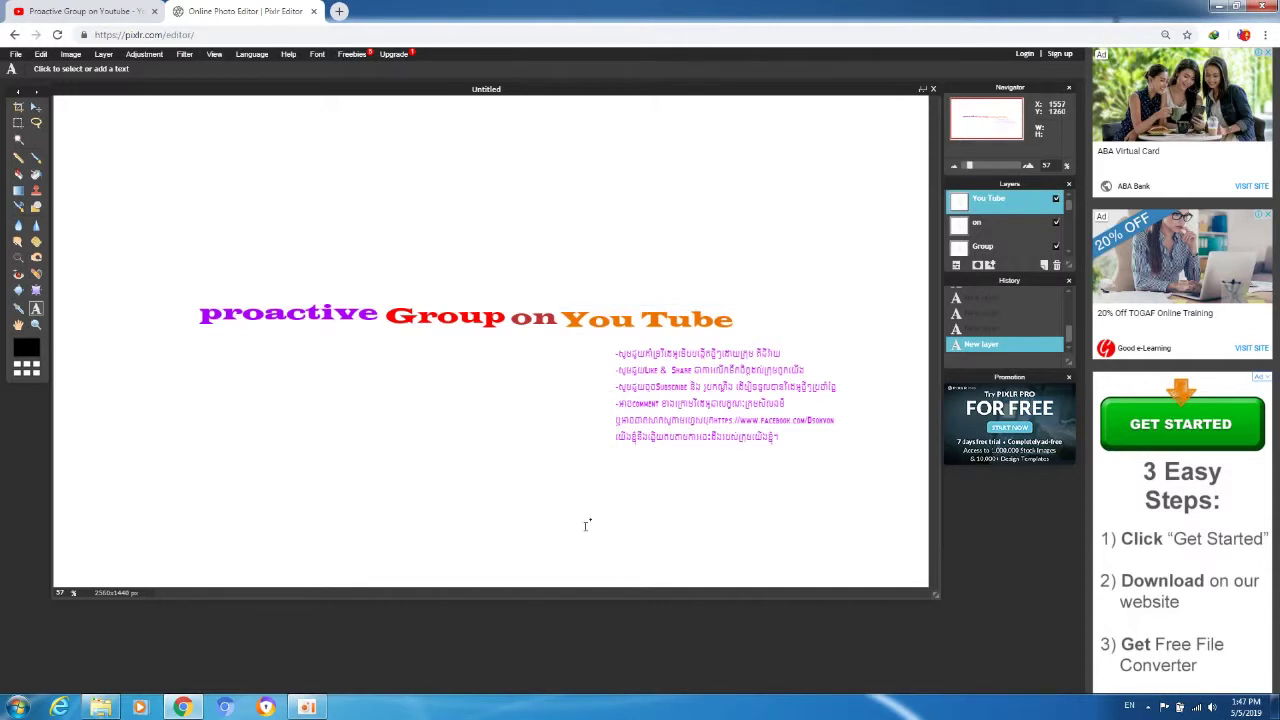
Add the Khmer text "ភី" below the title in the iSeth Z11 font at size 163
click(368, 358)
text(P)
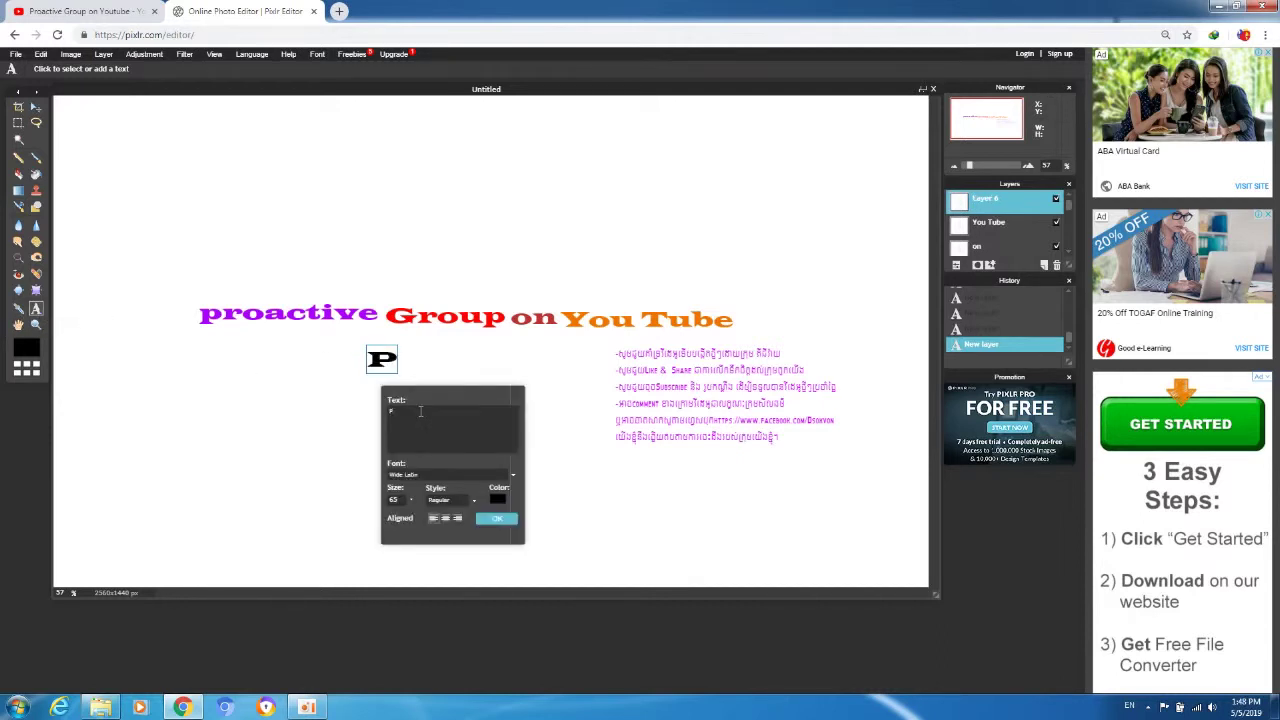
text(កី)
click(480, 472)
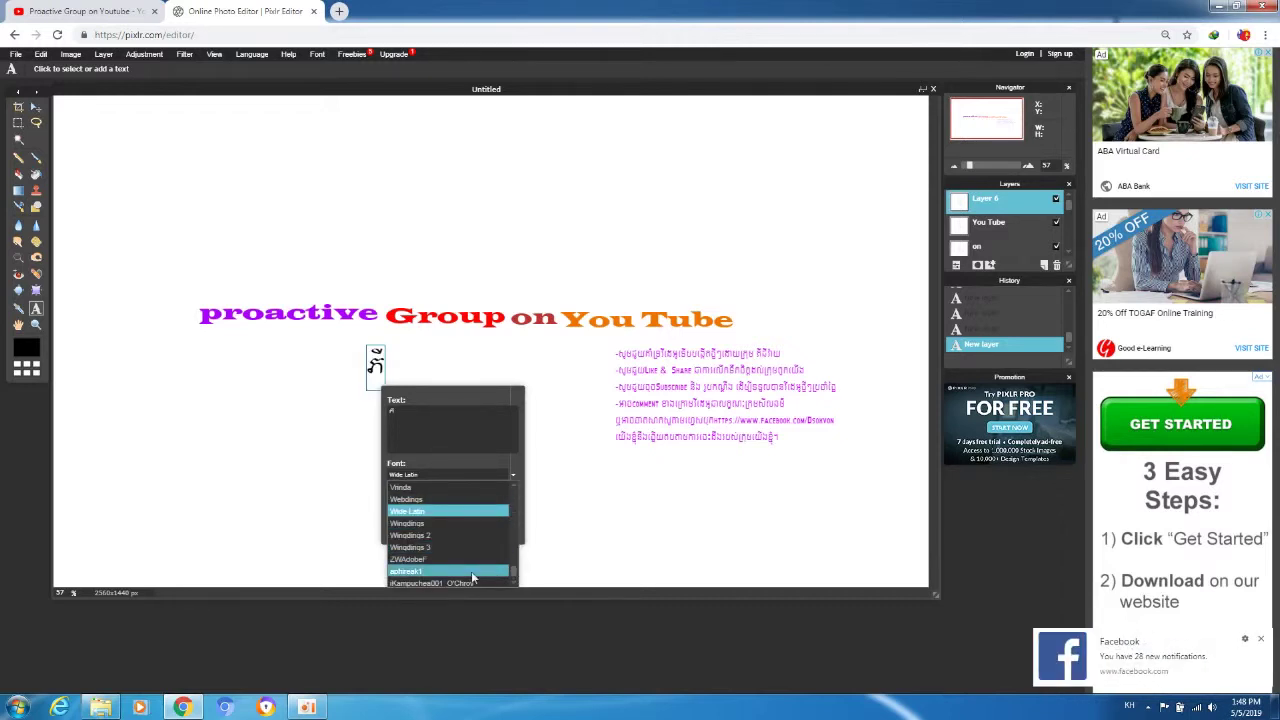
click(471, 571)
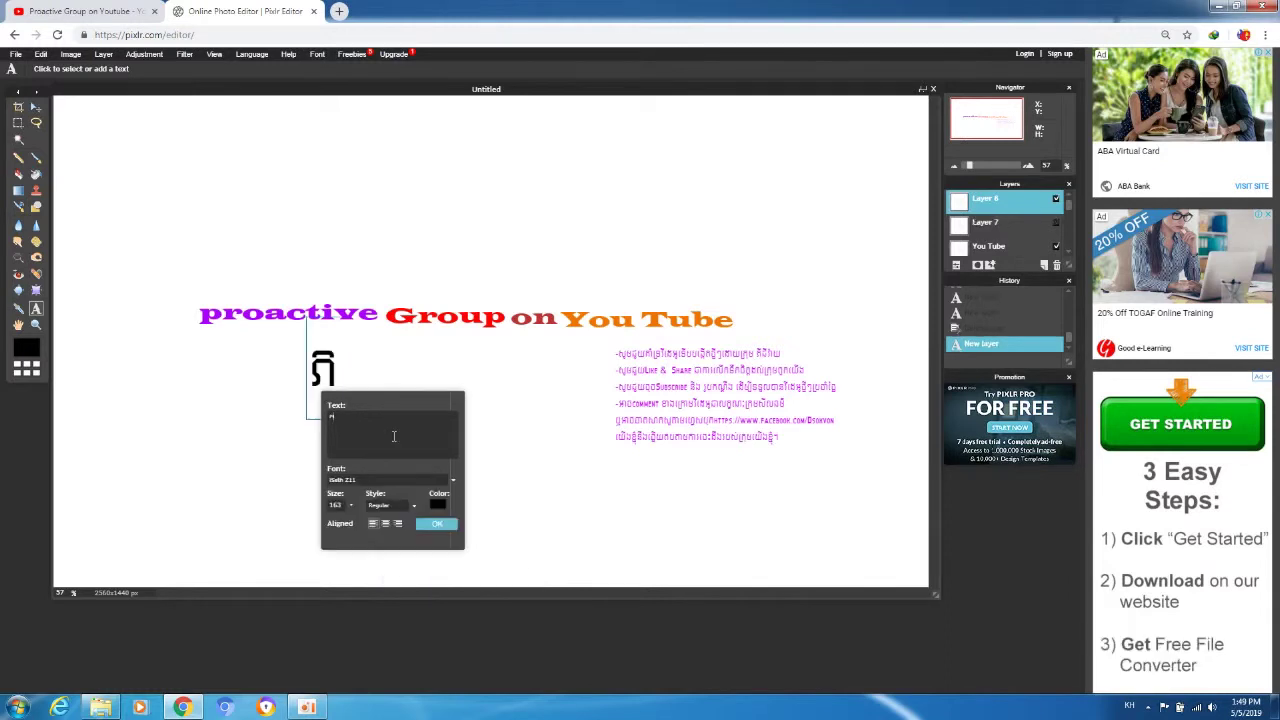
Color the "ភី" text purple with hue 271, saturation 100 and lightness 100
click(438, 504)
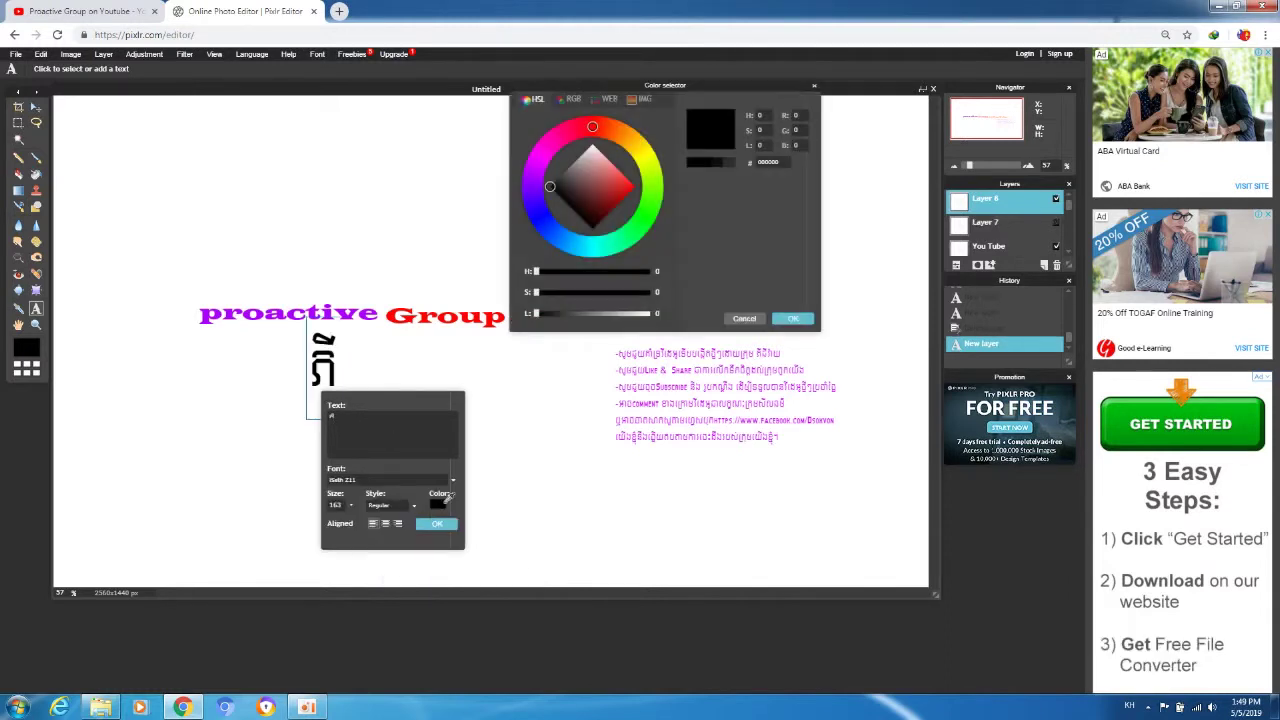
click(611, 193)
click(533, 182)
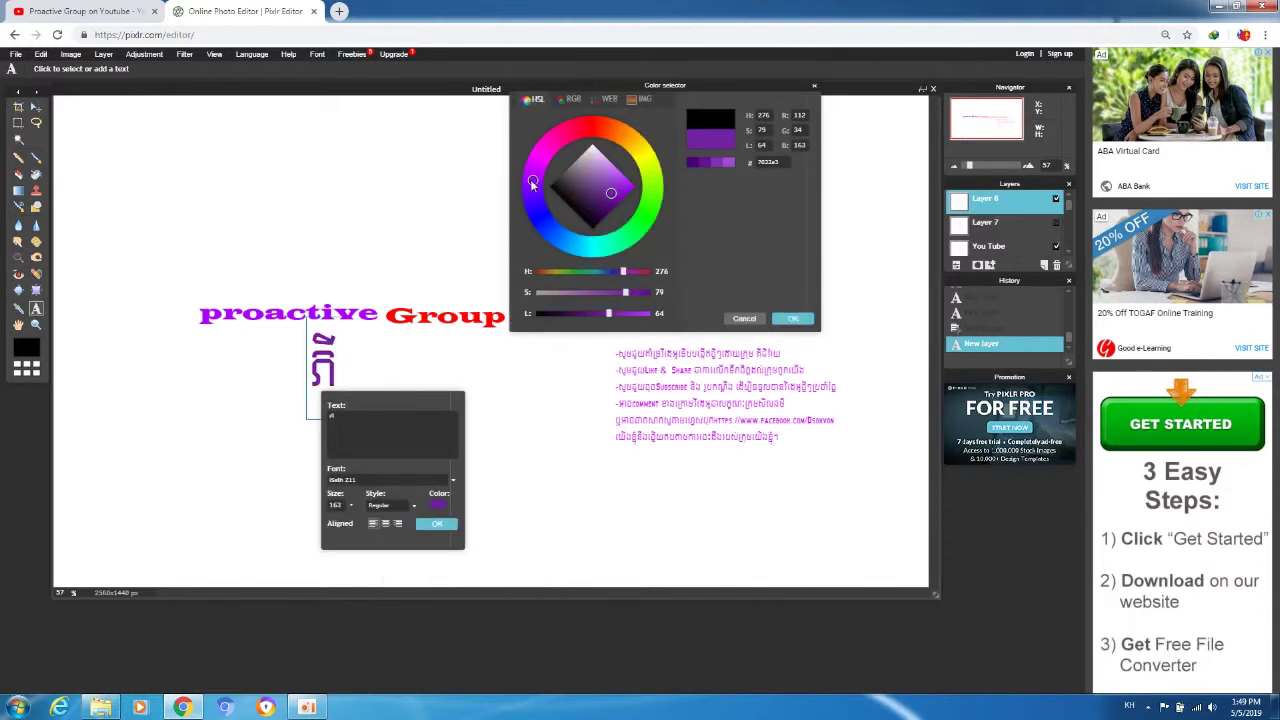
drag(533, 183, 533, 189)
drag(625, 292, 671, 322)
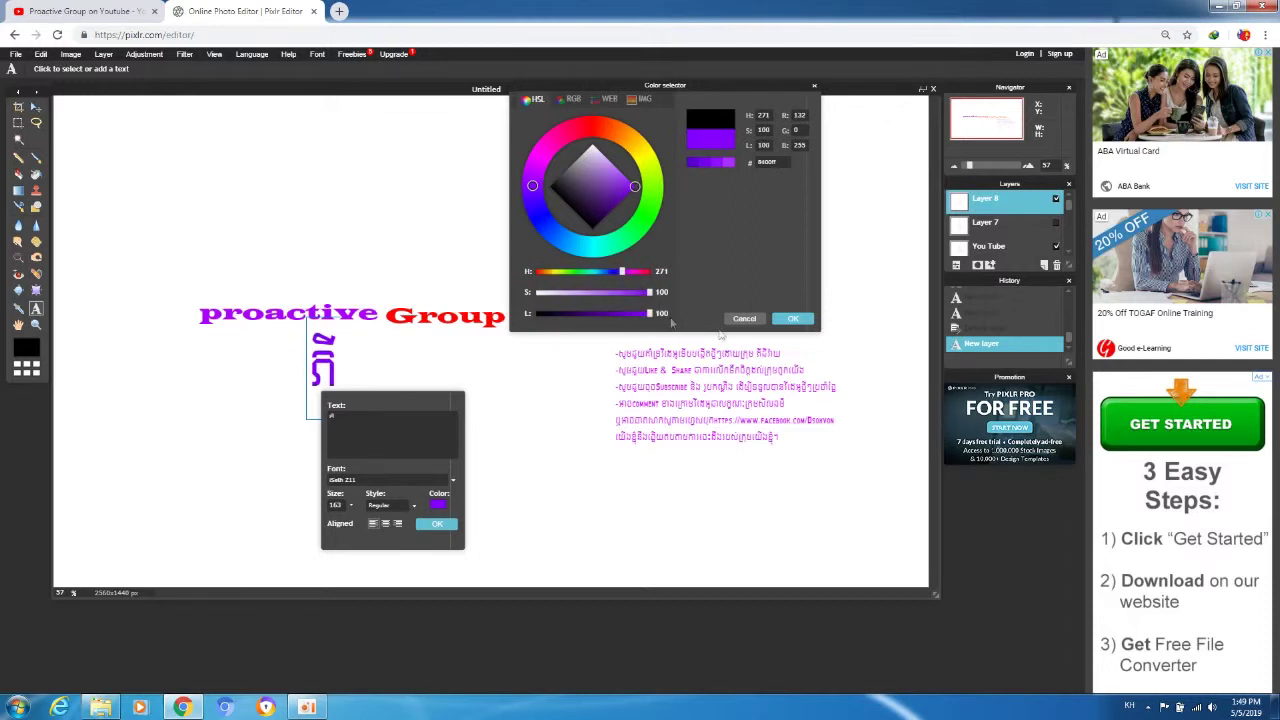
click(790, 320)
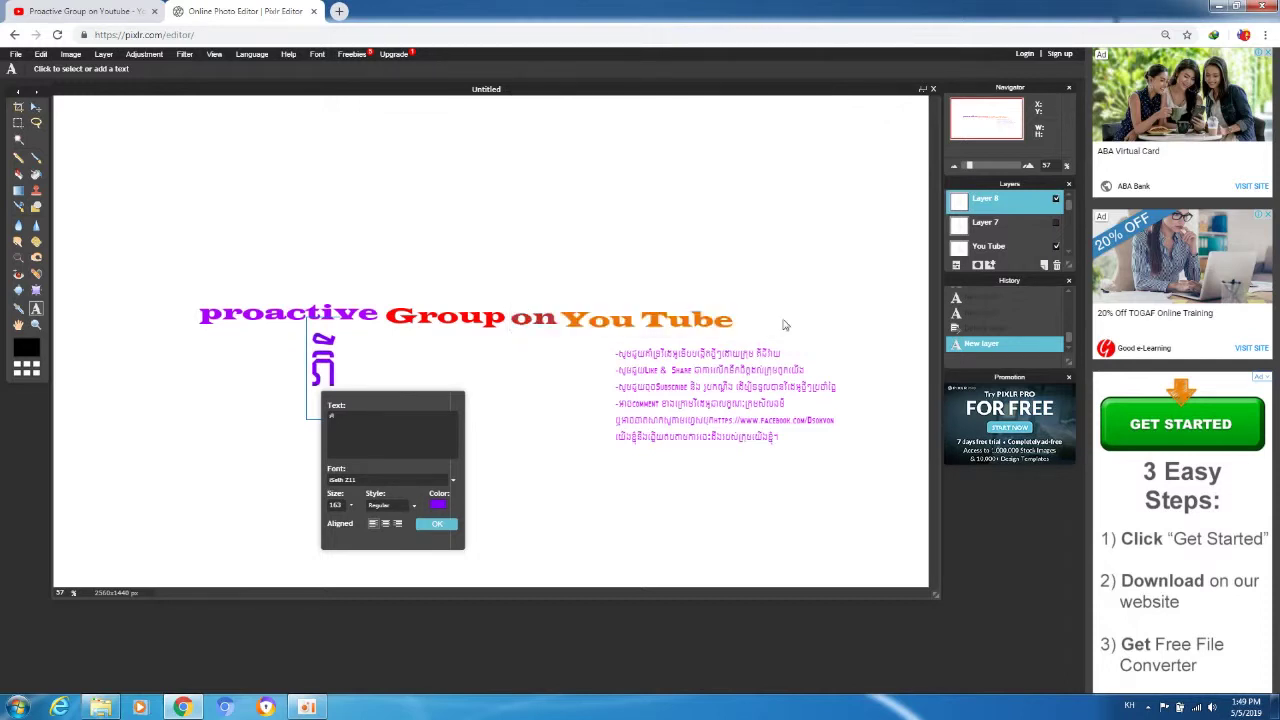
Set the "ភី" text to size 124 in Bold style and apply it
click(350, 505)
drag(301, 527, 300, 527)
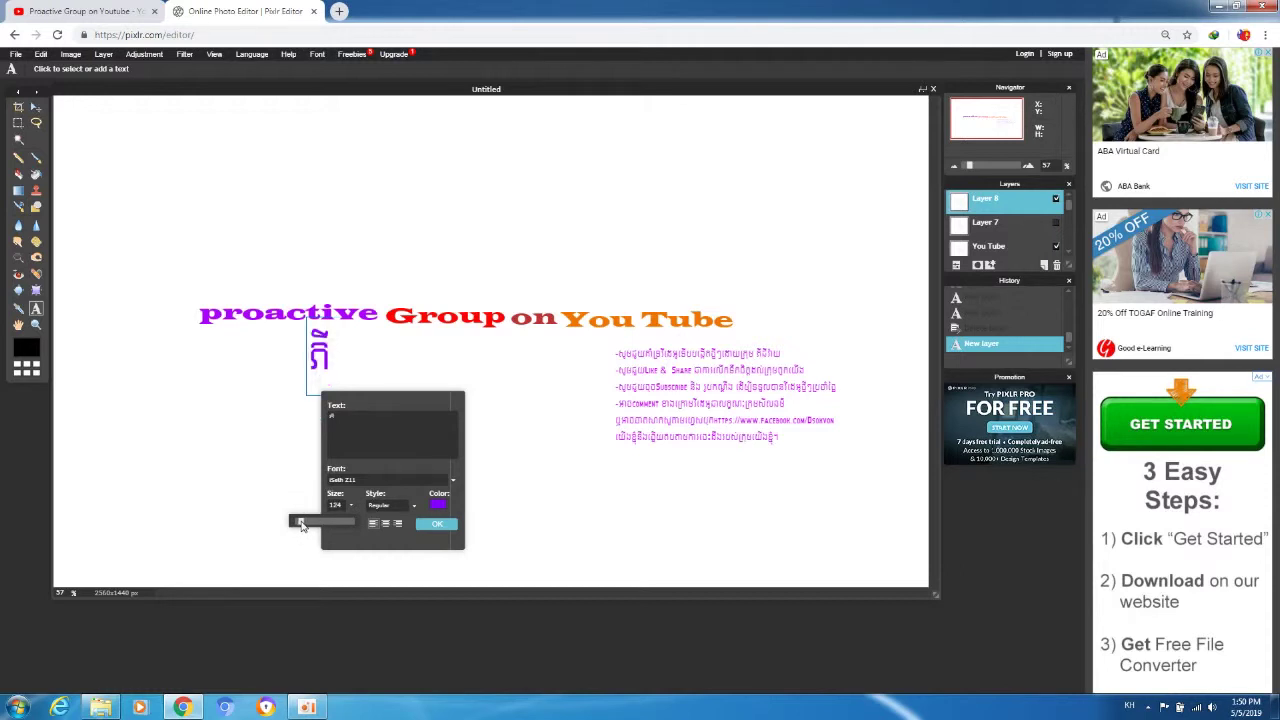
click(403, 505)
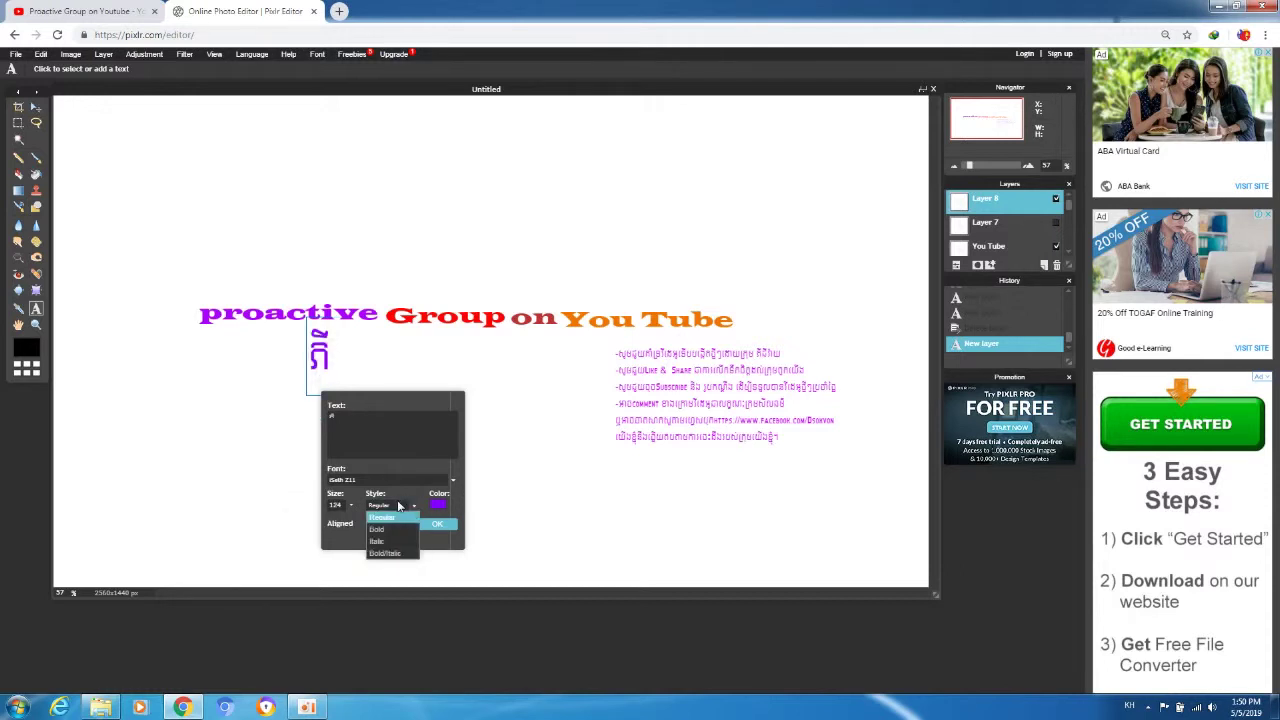
click(376, 530)
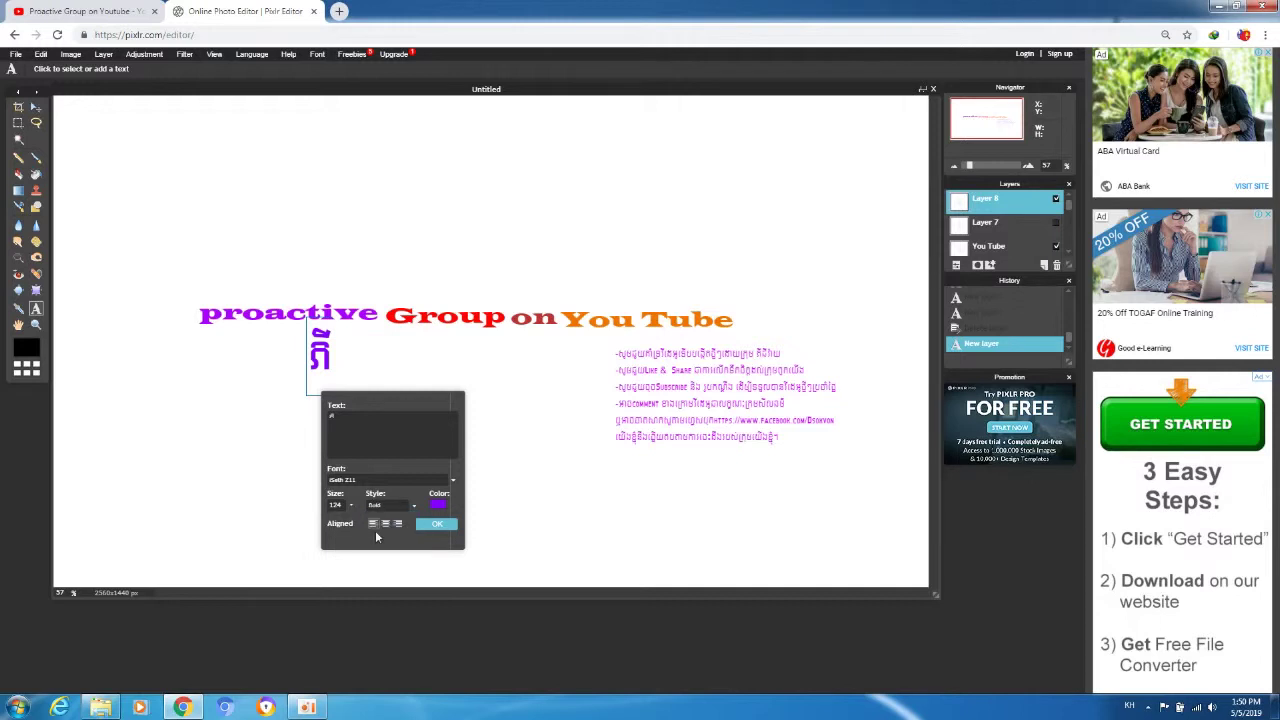
click(435, 527)
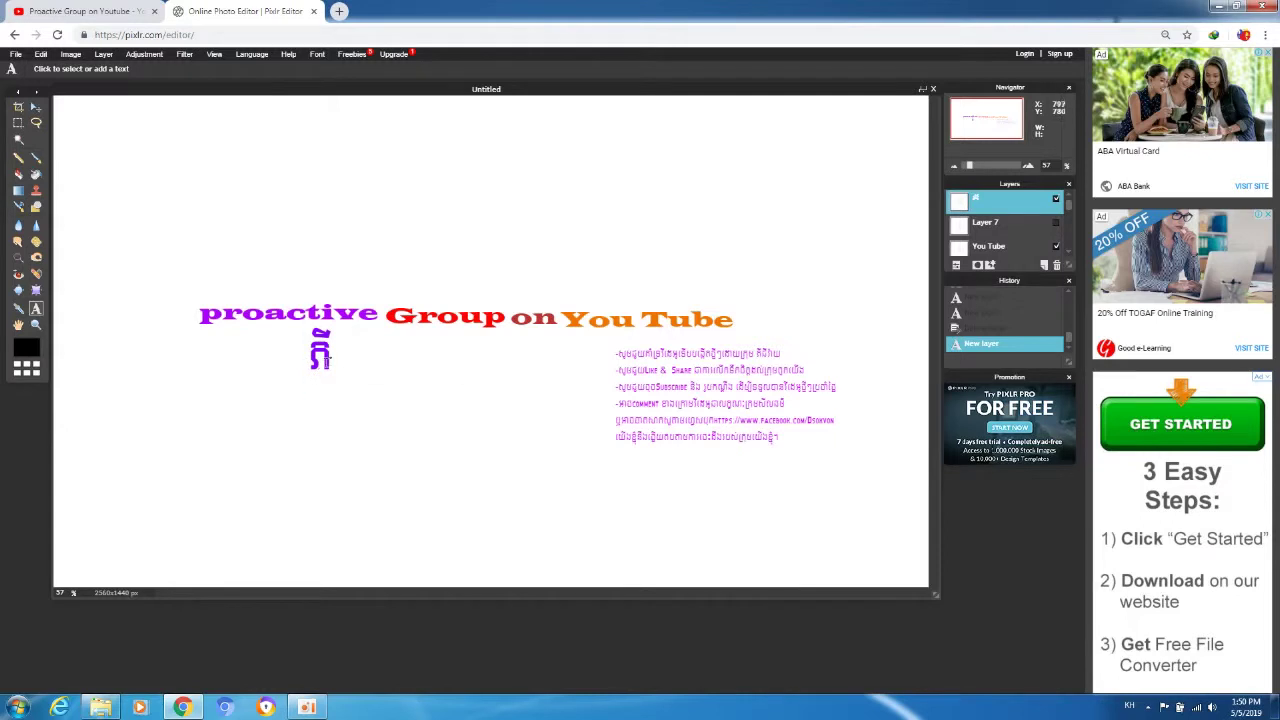
Move the purple "ភី" text slightly right and down beneath the title and apply its position
click(322, 362)
drag(337, 370, 390, 388)
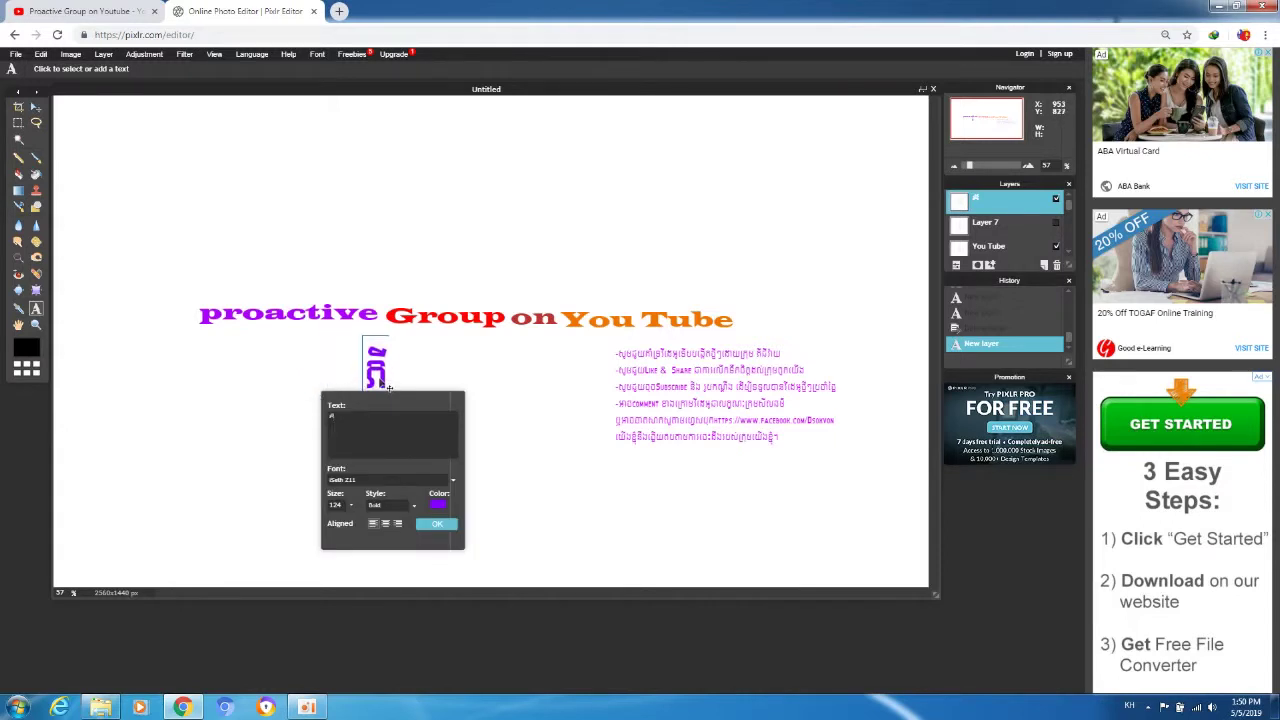
click(438, 525)
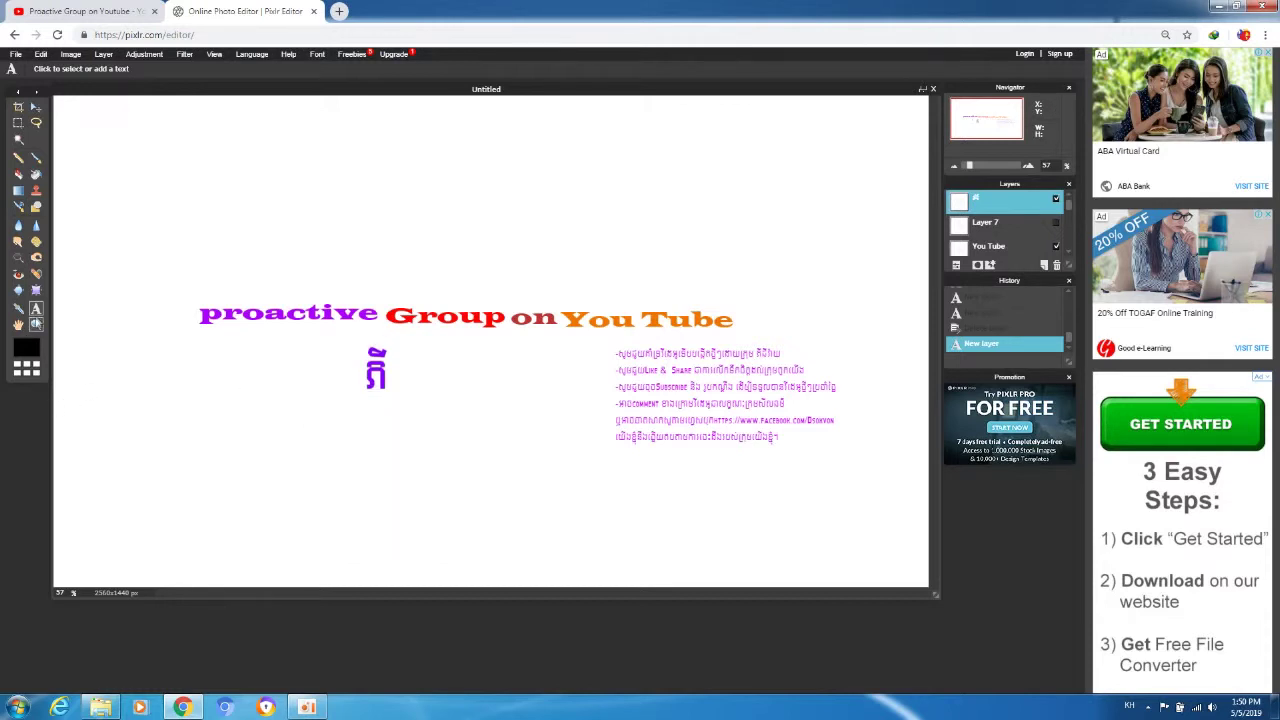
Add the Khmer text "ជី" in Bold at size 124, below and to the right of "ភី"
click(424, 398)
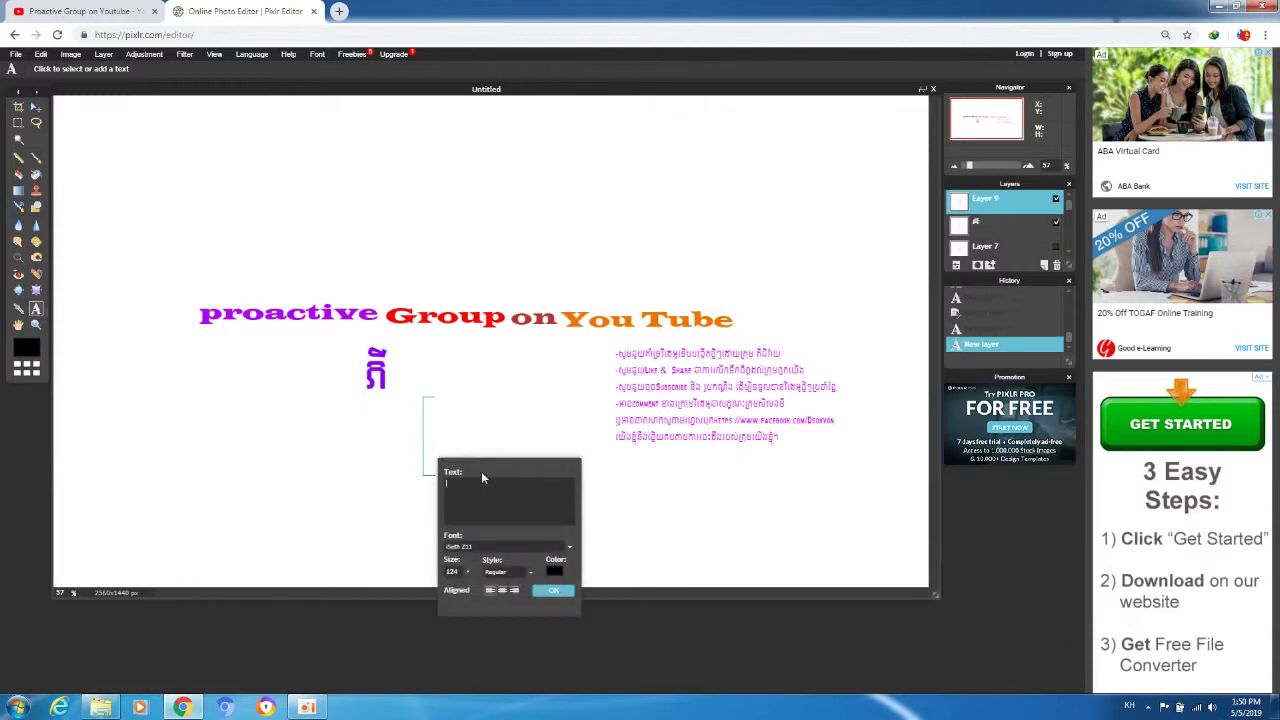
text(មី)
click(509, 574)
click(500, 598)
Color the "ជី" text red with hue 0, saturation 100 and lightness 100, and apply it
click(554, 570)
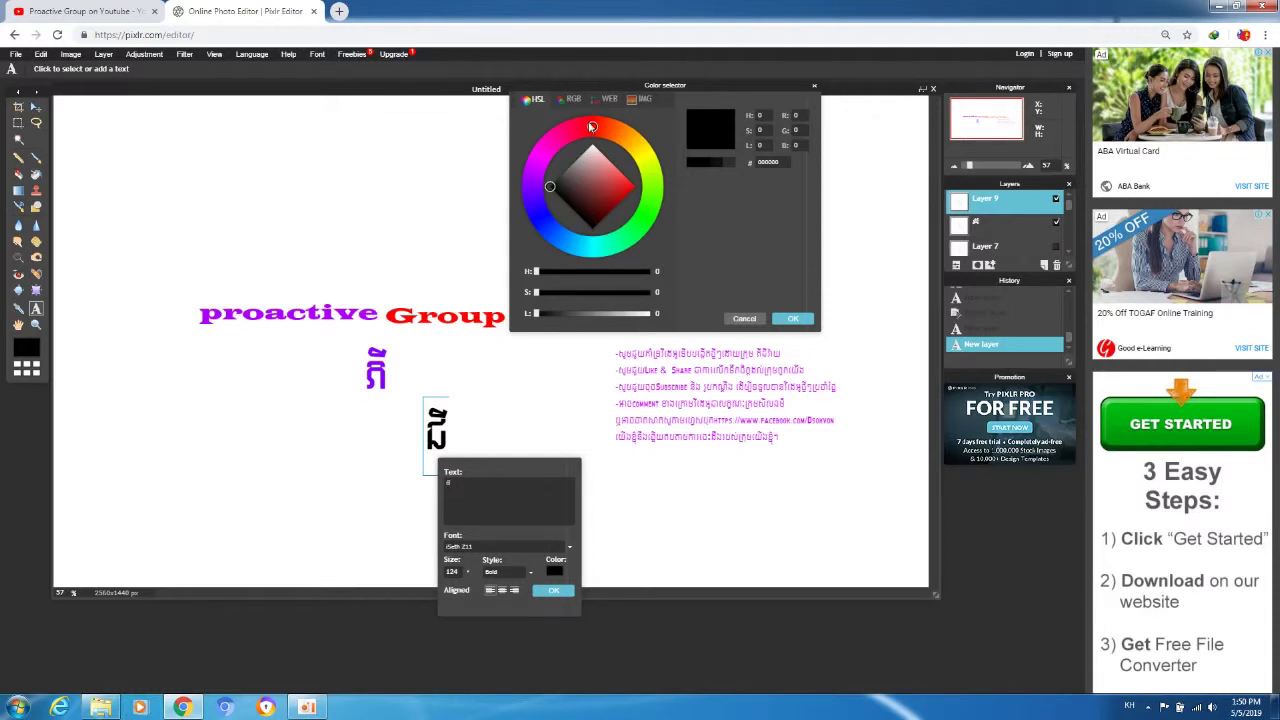
click(612, 184)
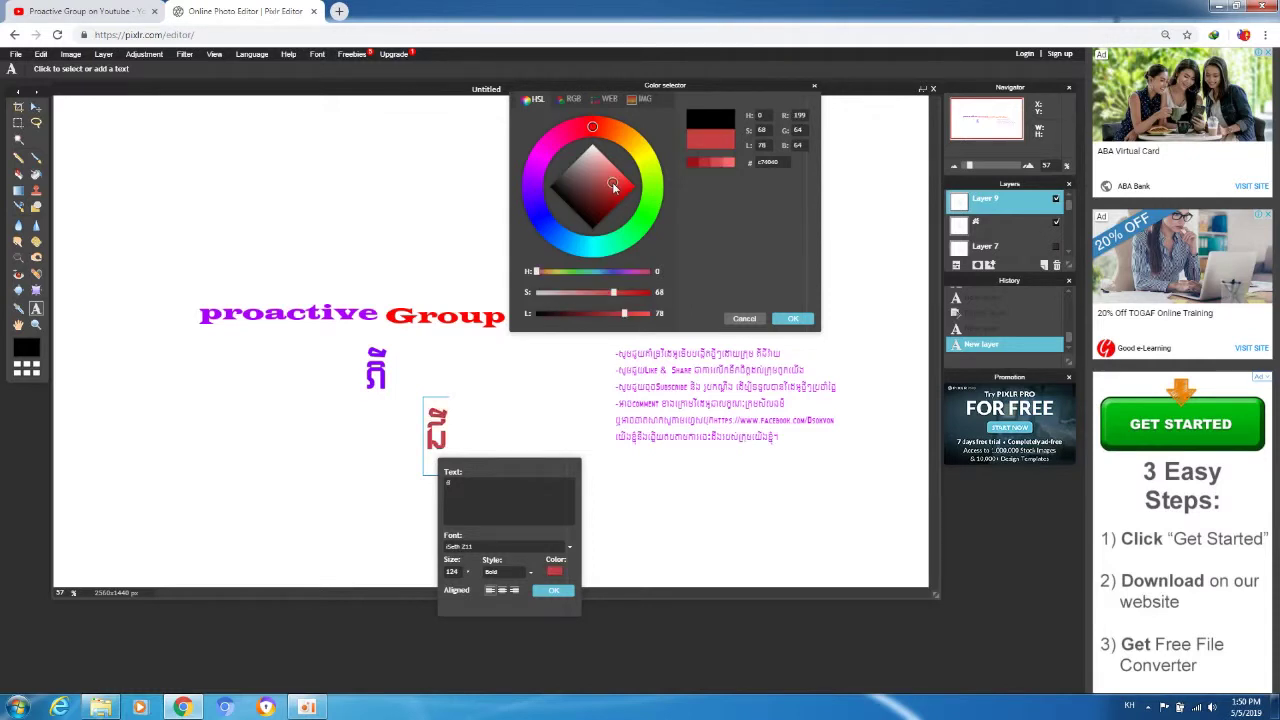
drag(613, 292, 656, 314)
click(627, 315)
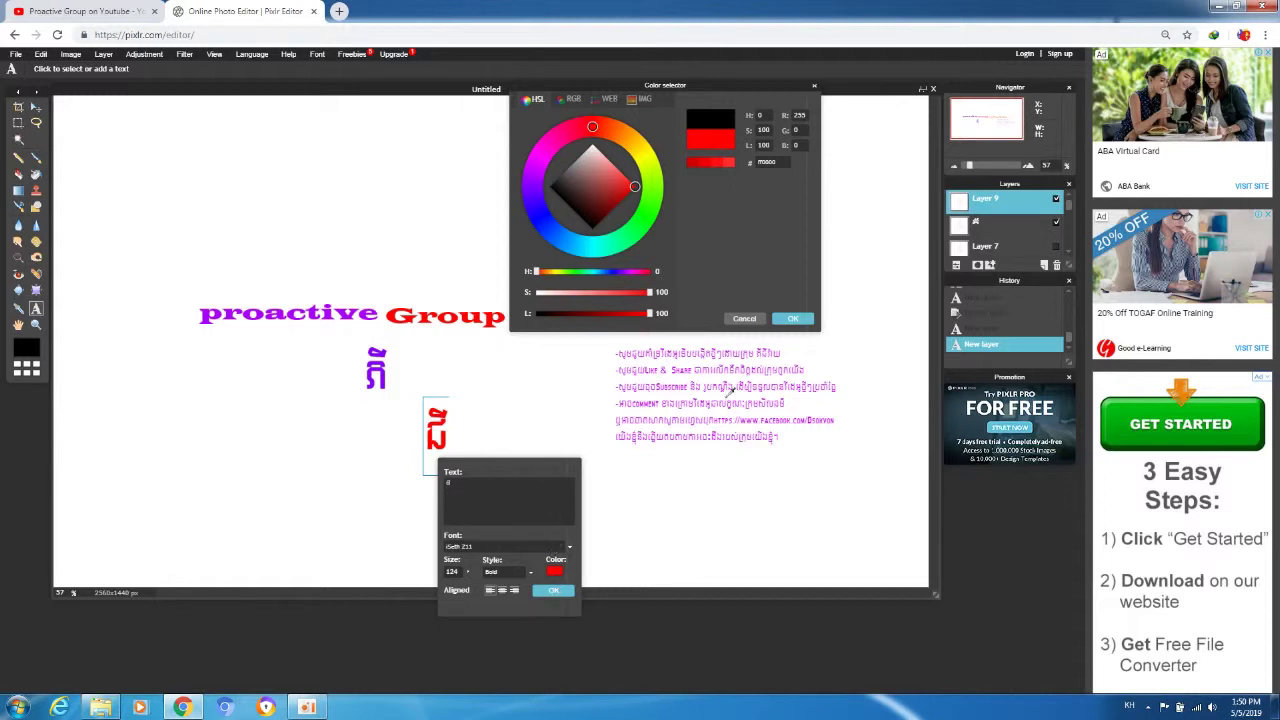
click(797, 319)
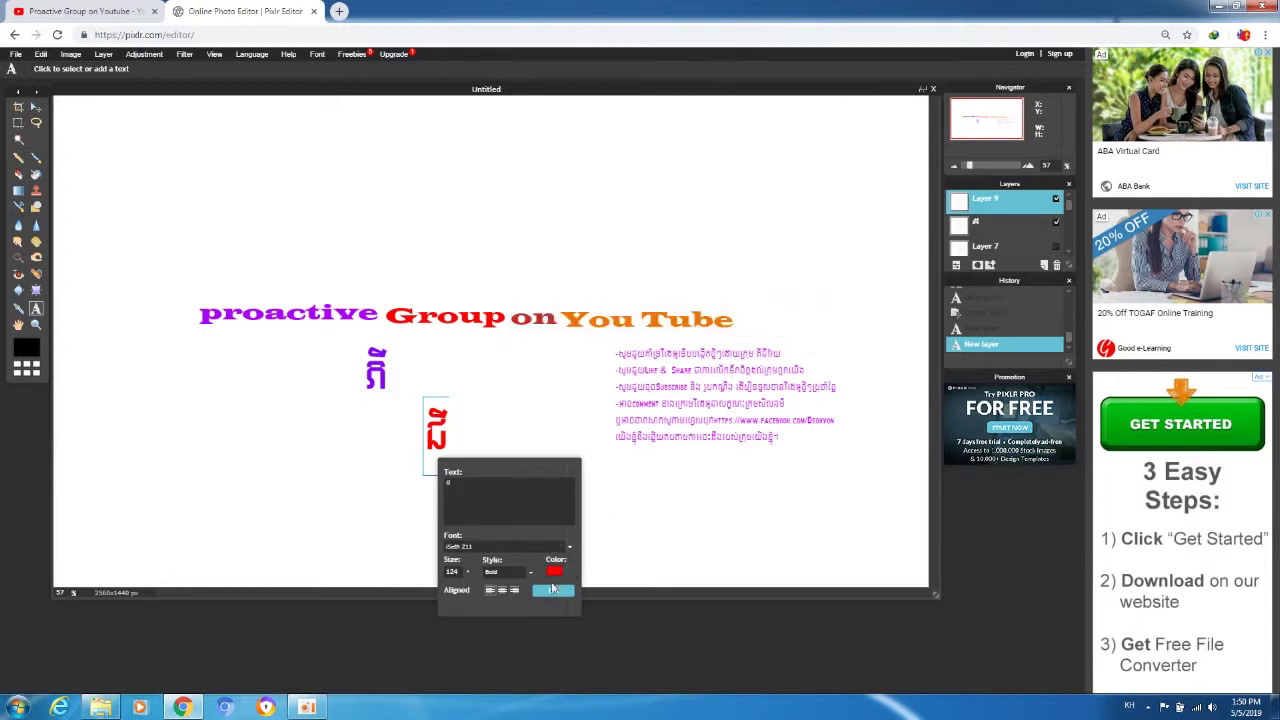
click(553, 589)
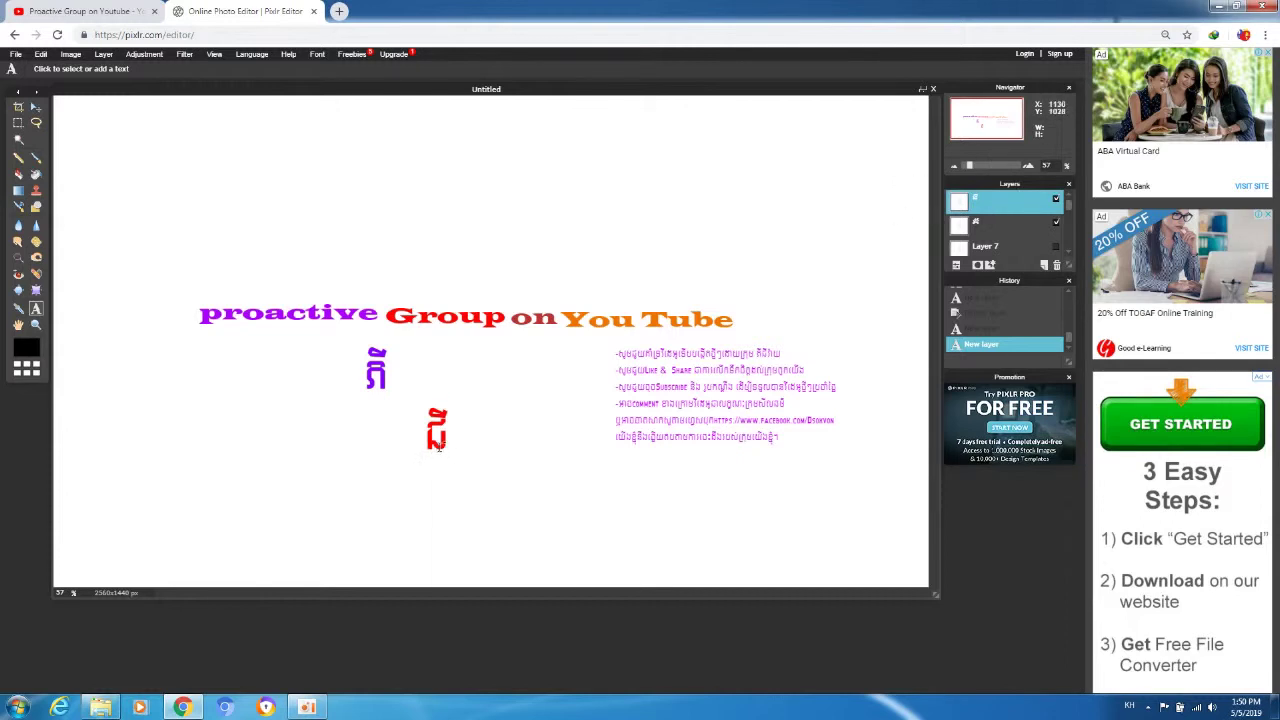
Move the red "ជី" text directly beside the purple "ភី" and apply its position
click(442, 452)
drag(450, 455, 394, 378)
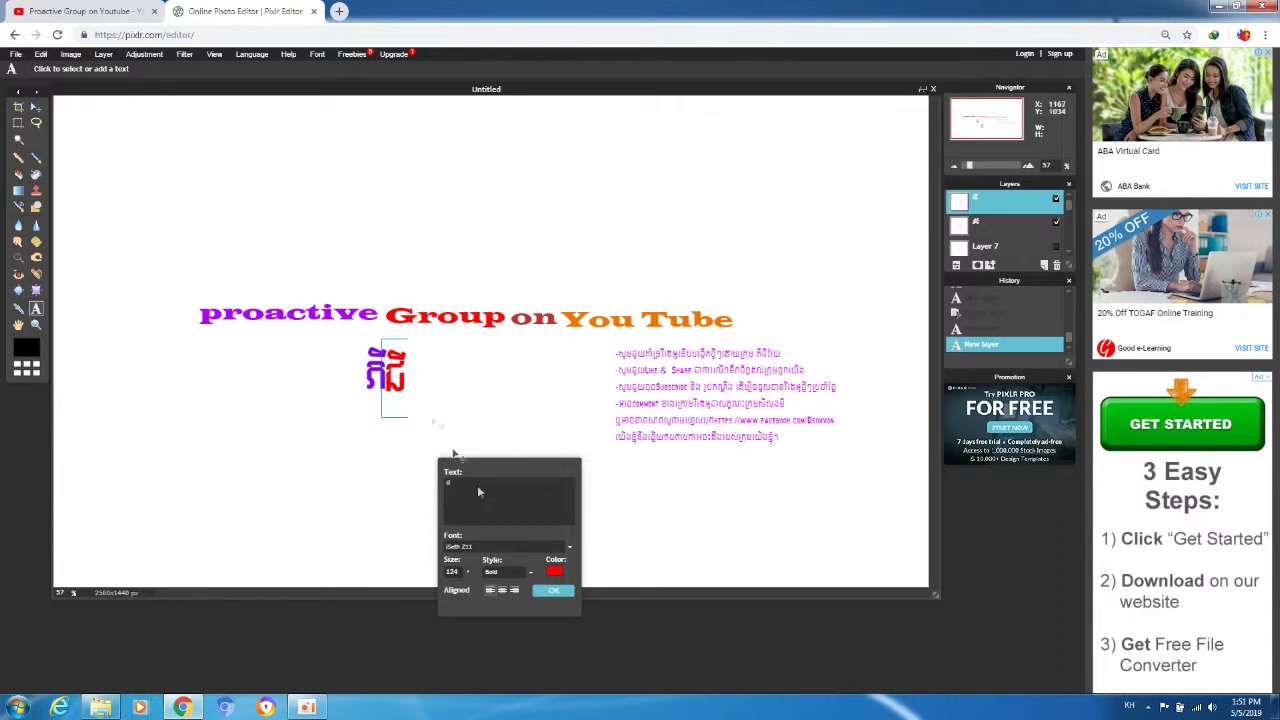
click(549, 591)
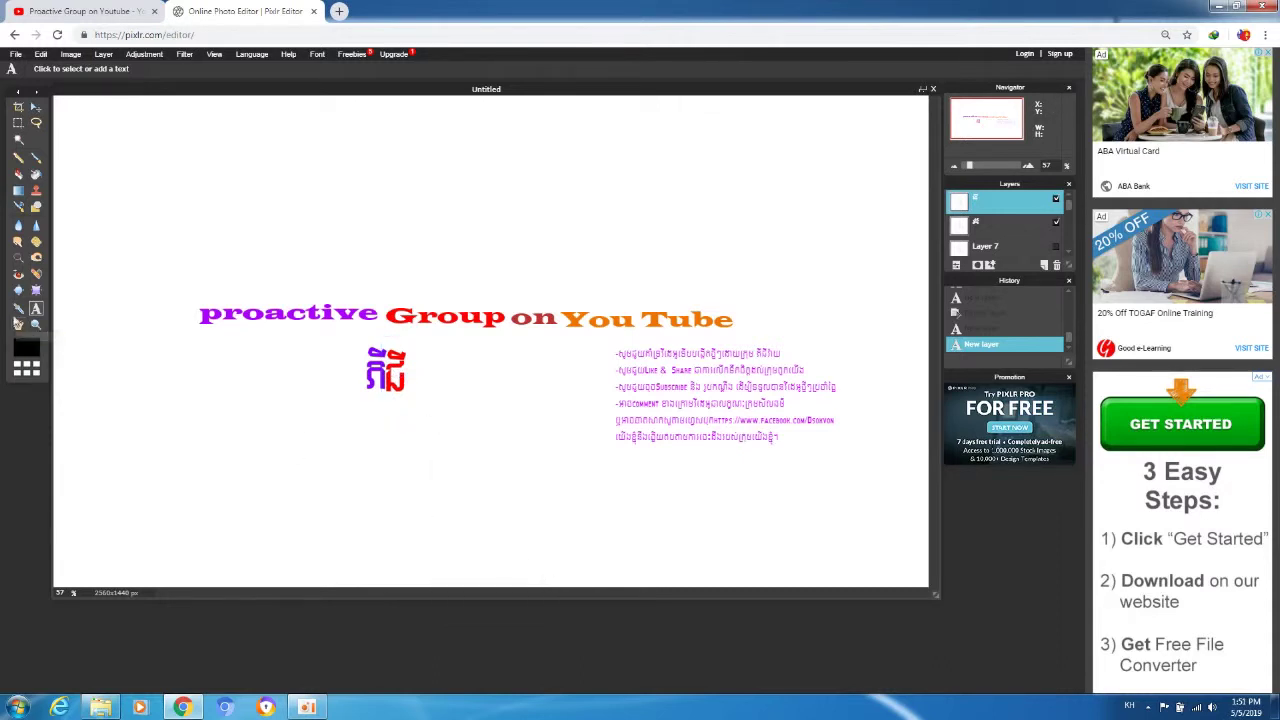
Add the Khmer text "វ៉ាយ" in Bold at size 124, below and to the right of "ជី"
click(426, 426)
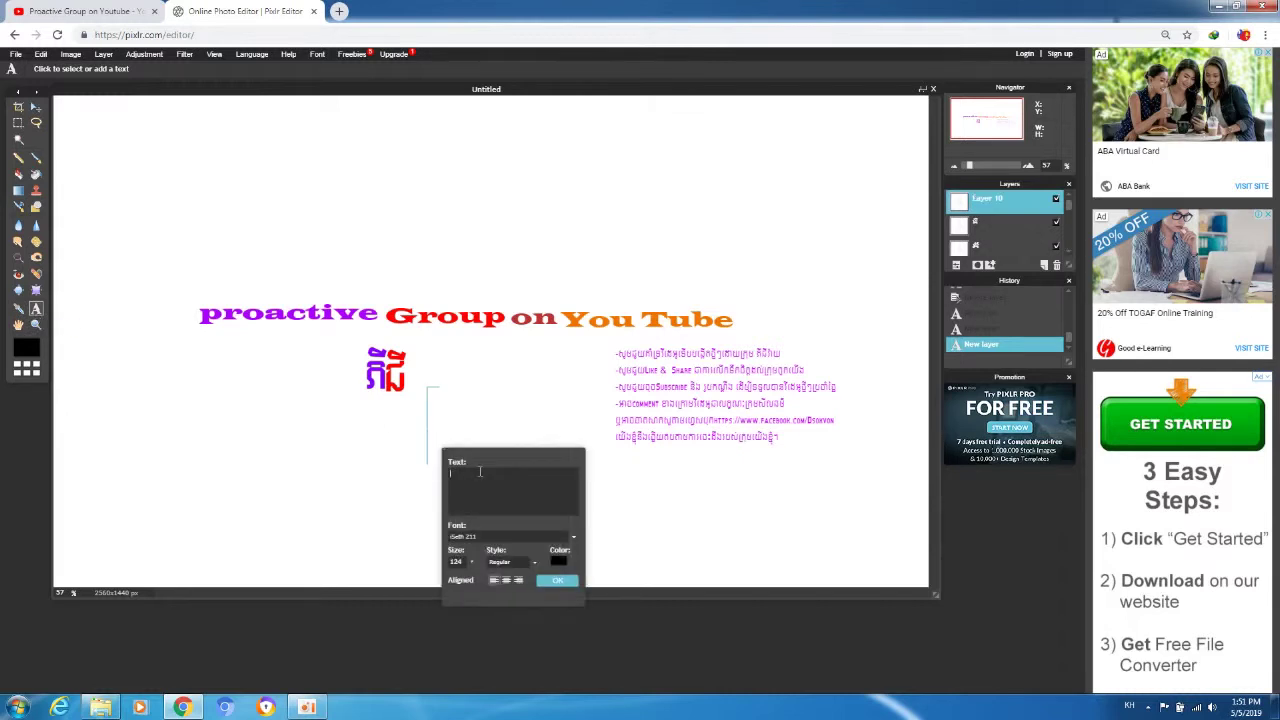
text(ៃភយ)
click(520, 562)
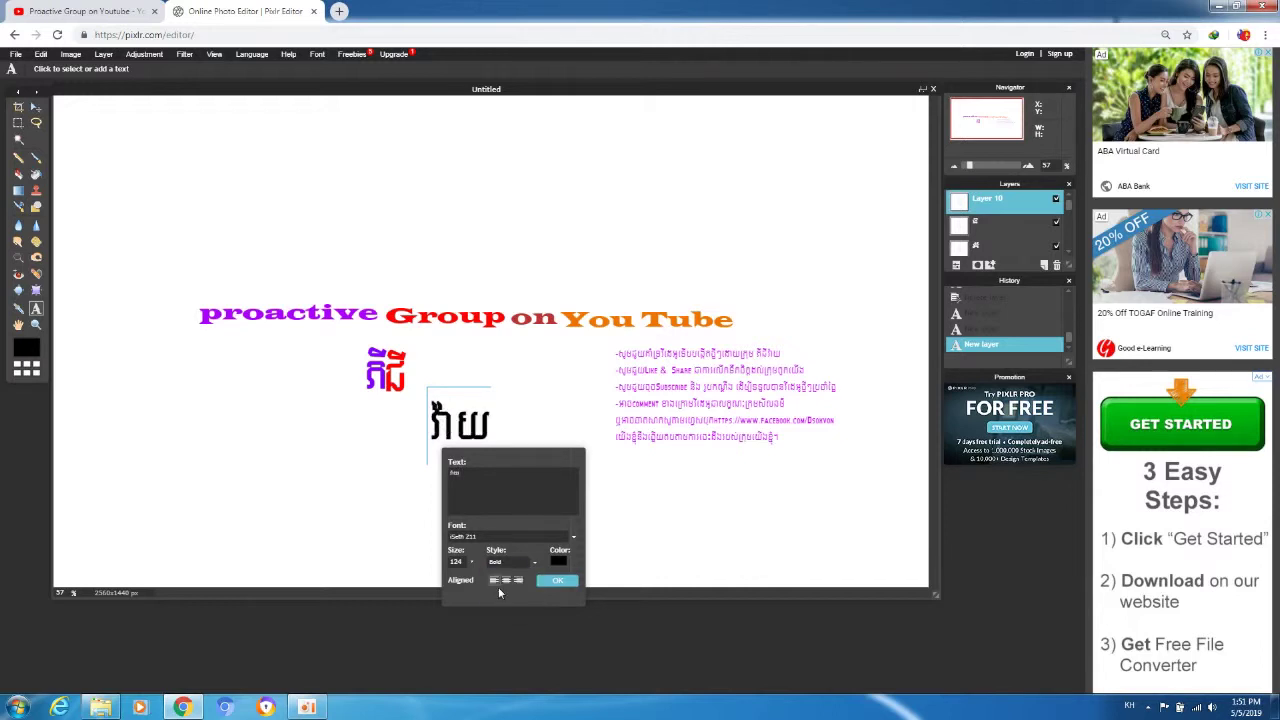
Color the "វ៉ាយ" text orange with hue 29, saturation 100 and lightness 94, and apply it
click(559, 563)
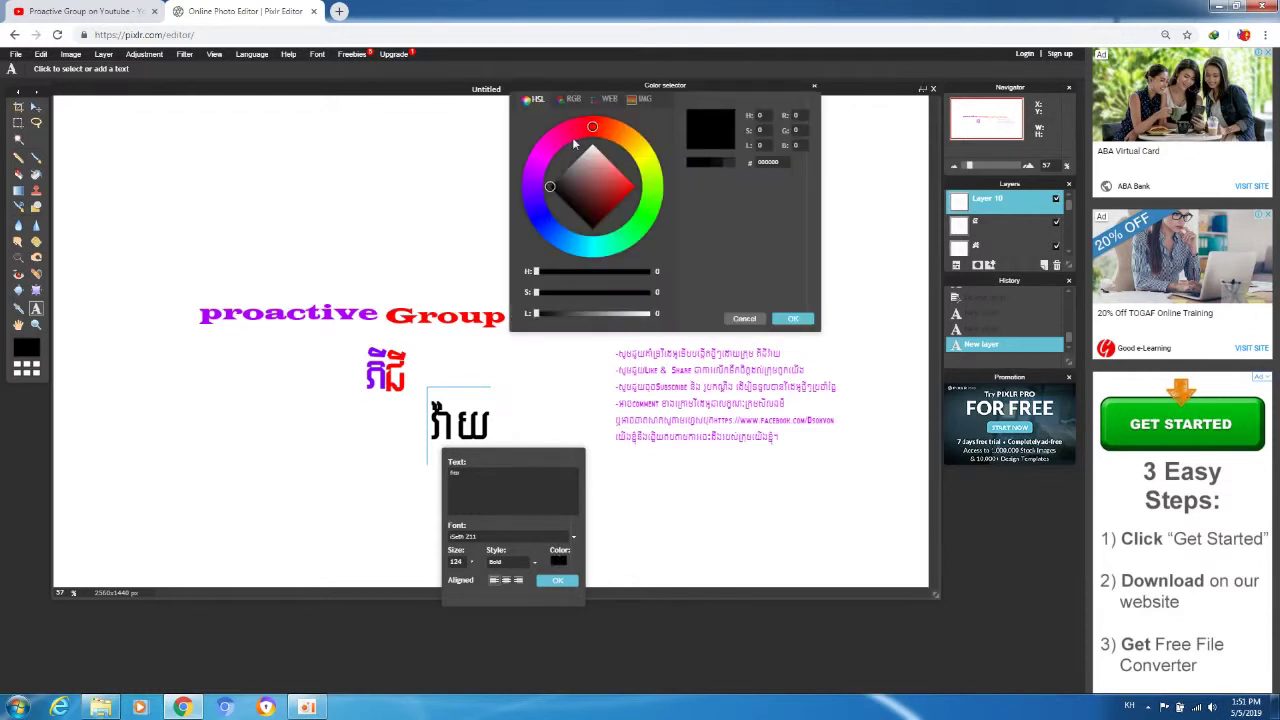
click(610, 187)
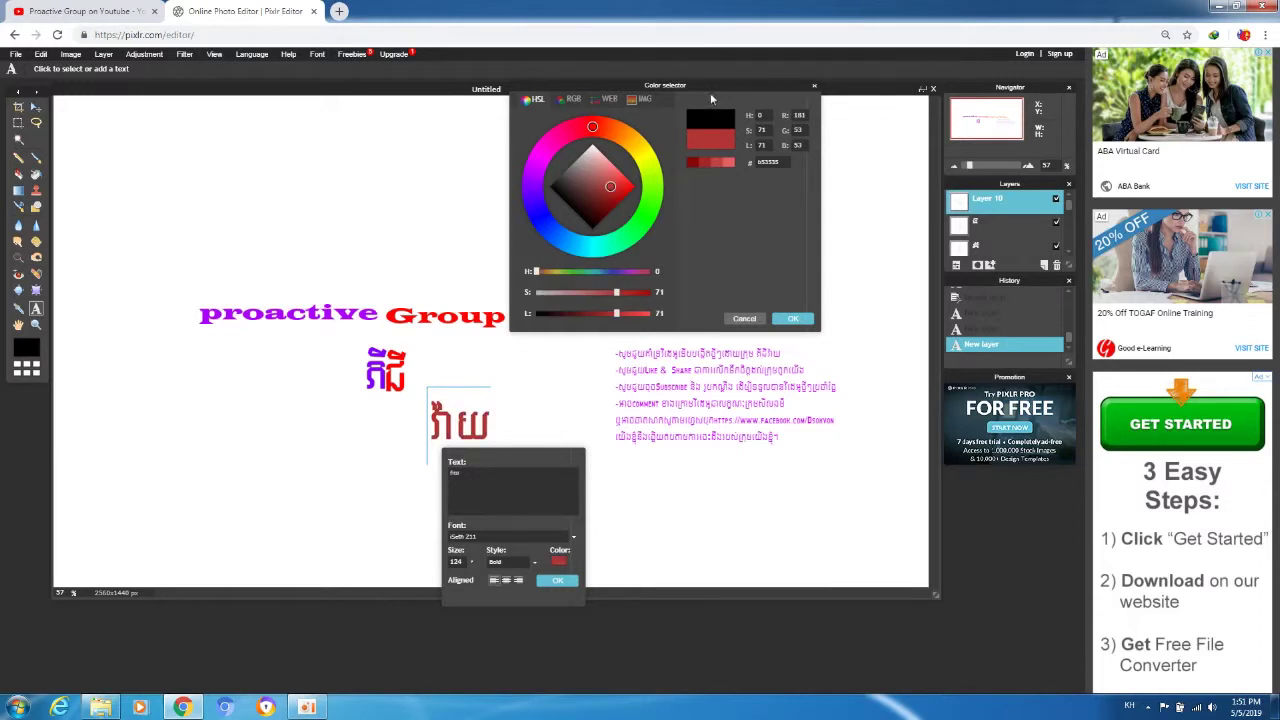
drag(707, 85, 324, 100)
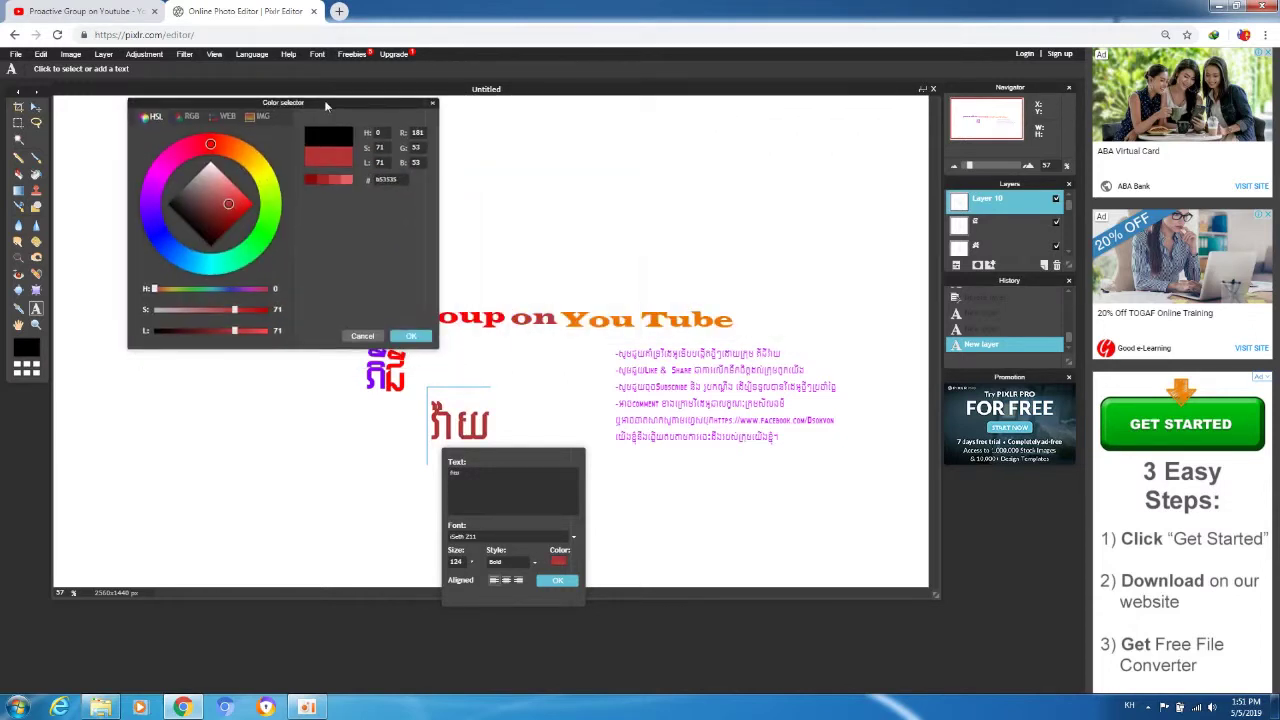
click(240, 152)
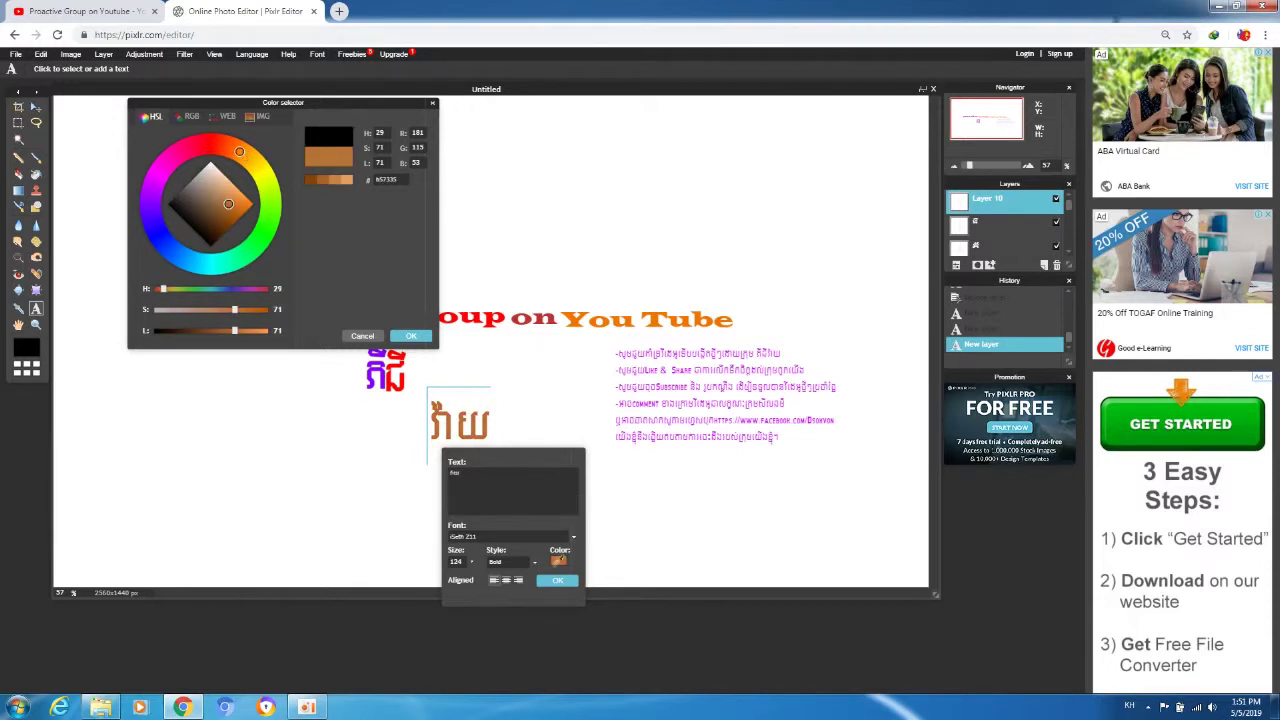
mouse_move(234, 311)
mouse_down()
mouse_move(274, 314)
mouse_move(262, 335)
mouse_up()
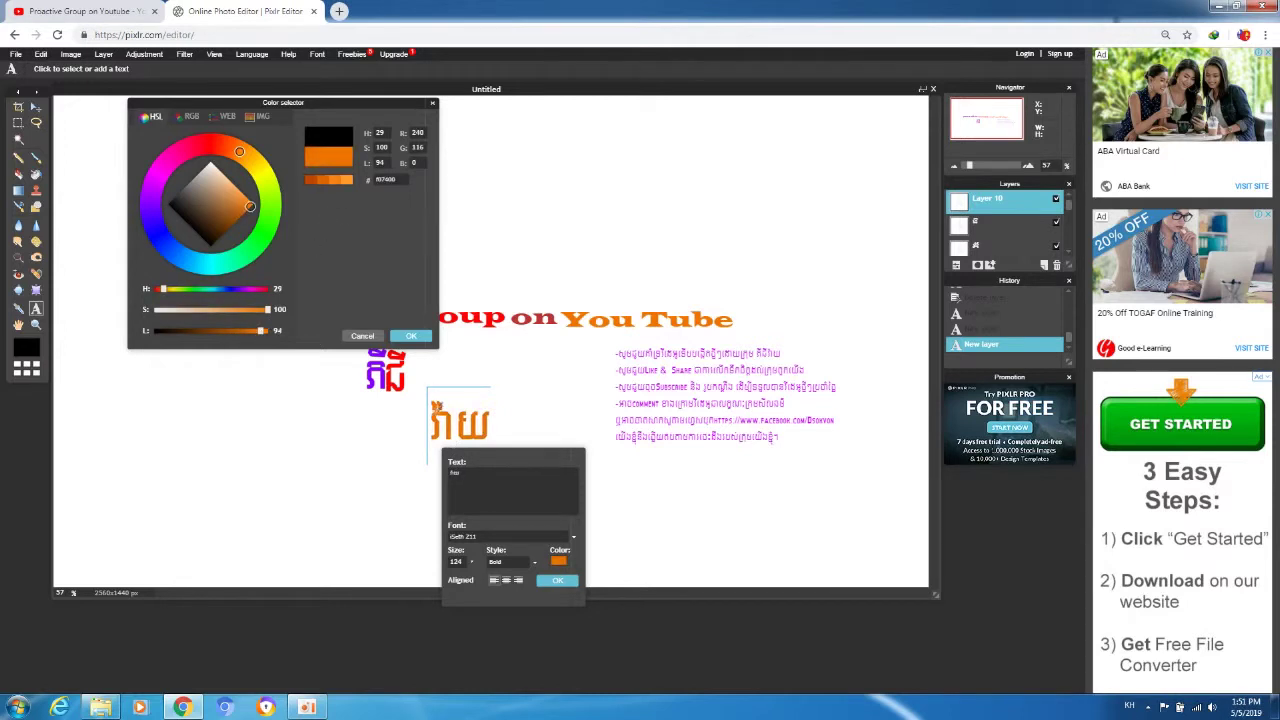
click(407, 336)
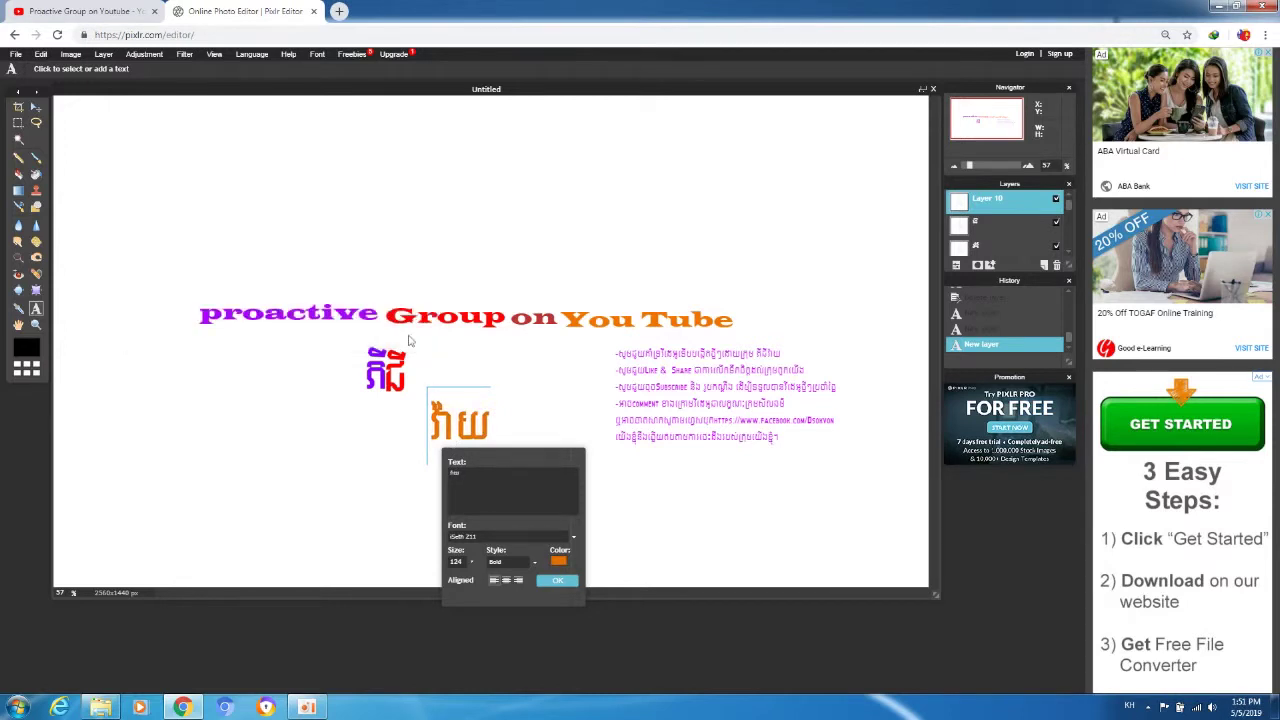
click(557, 581)
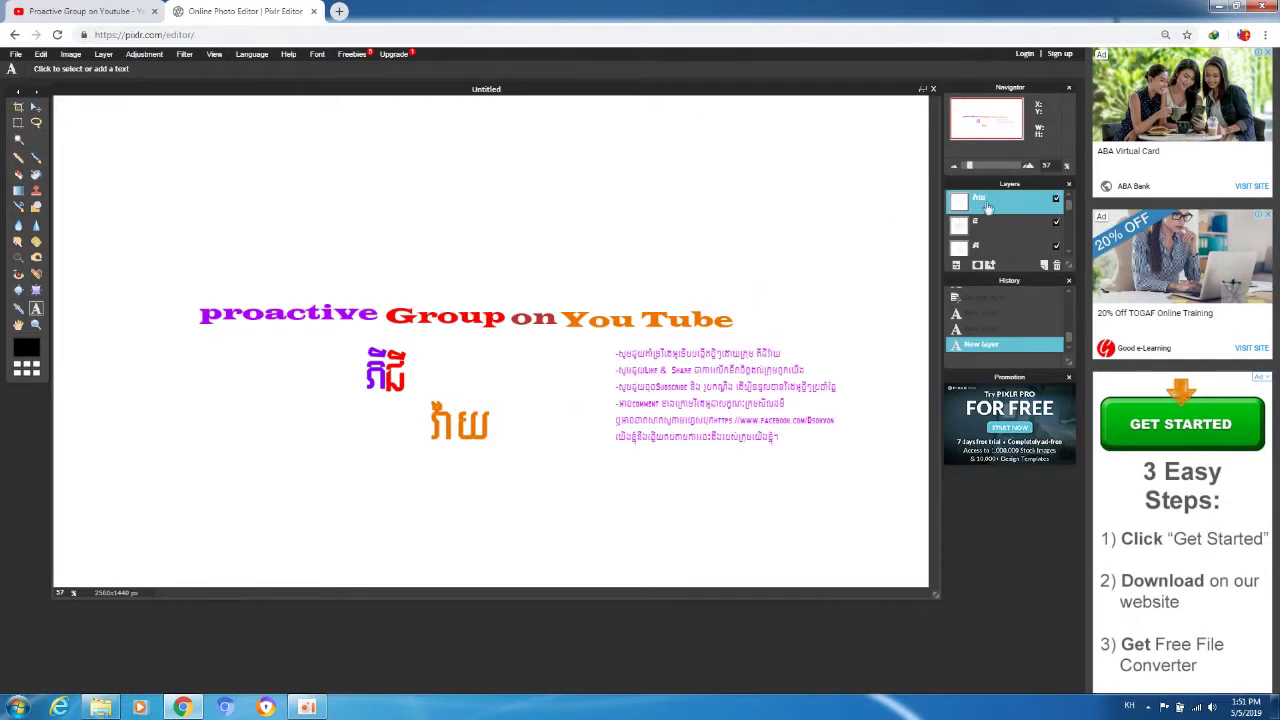
Move the orange "វ៉ាយ" text directly beside the red "ជី" and apply its position
click(472, 432)
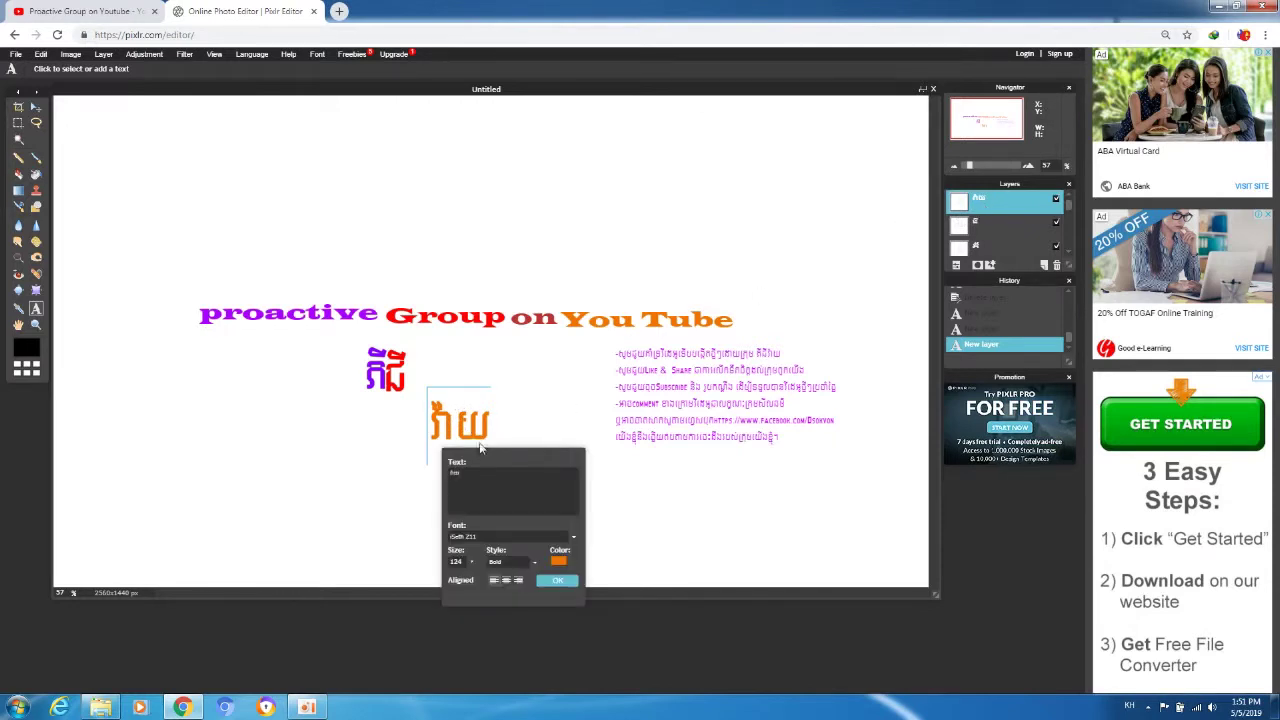
drag(475, 428, 448, 384)
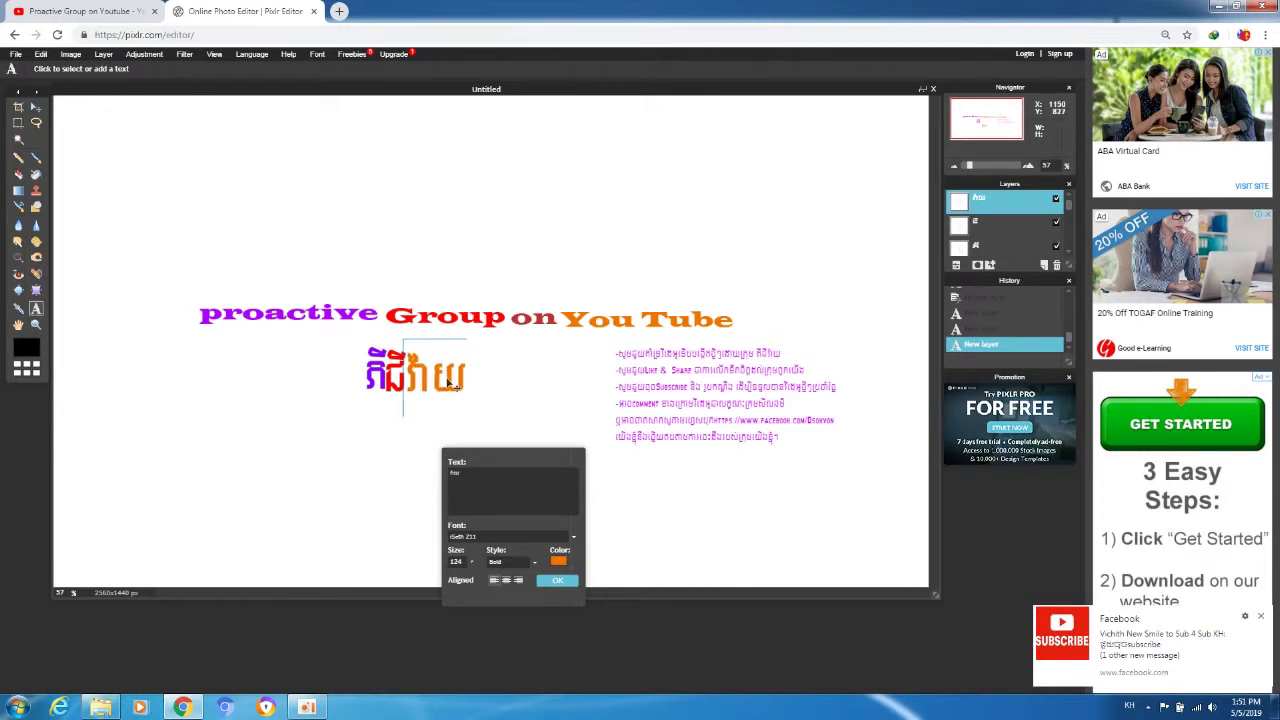
click(556, 582)
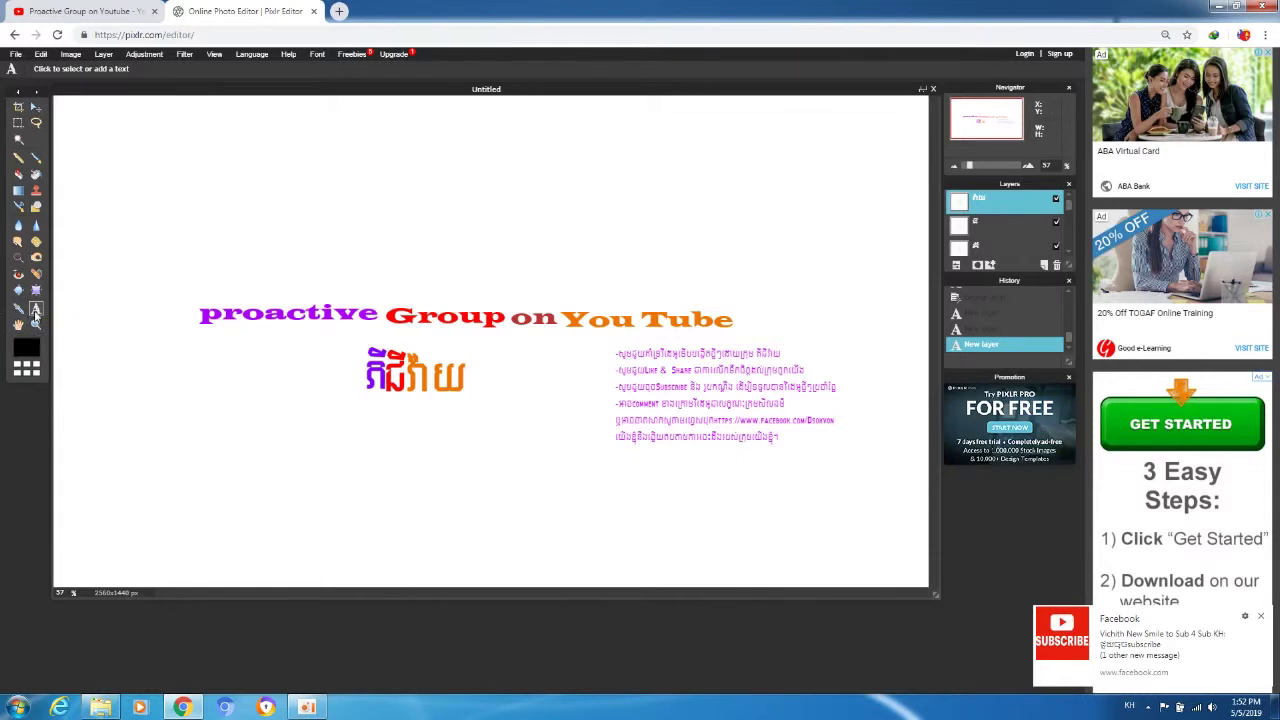
Start a new text layer below the Khmer title with the letter "Y" in Bold style
click(390, 452)
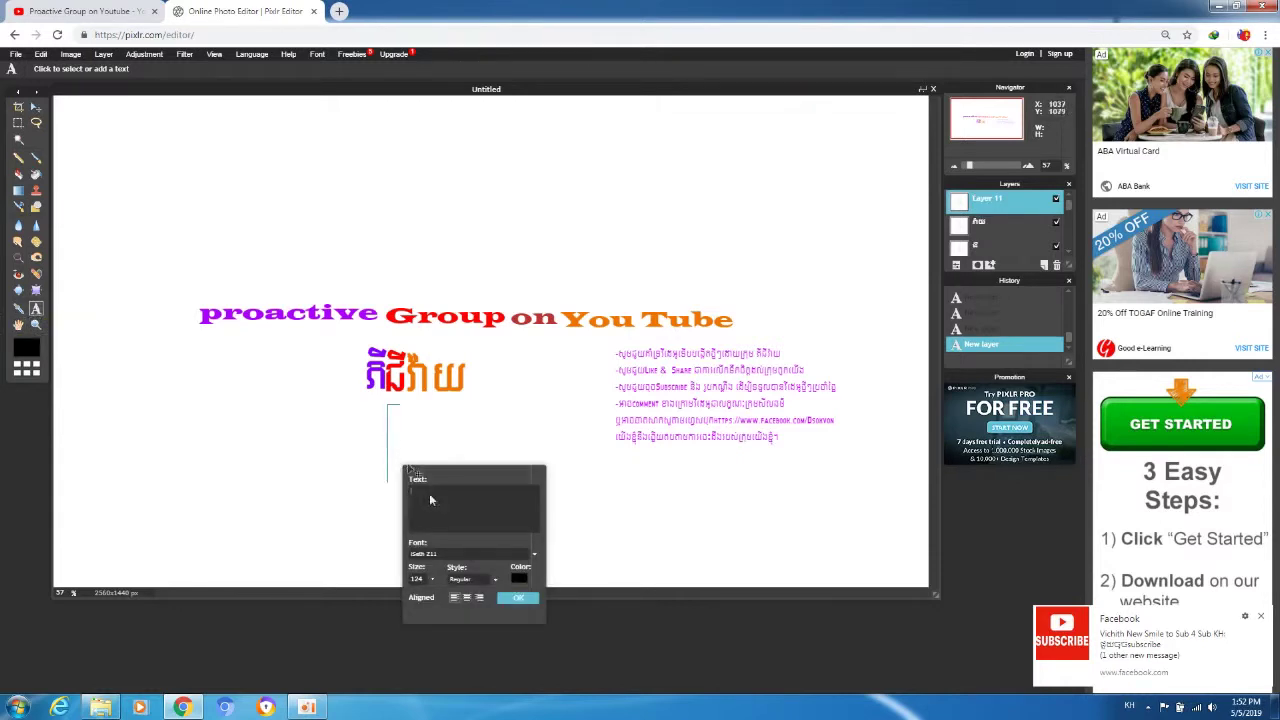
text(ុ)
key(BackSpace)
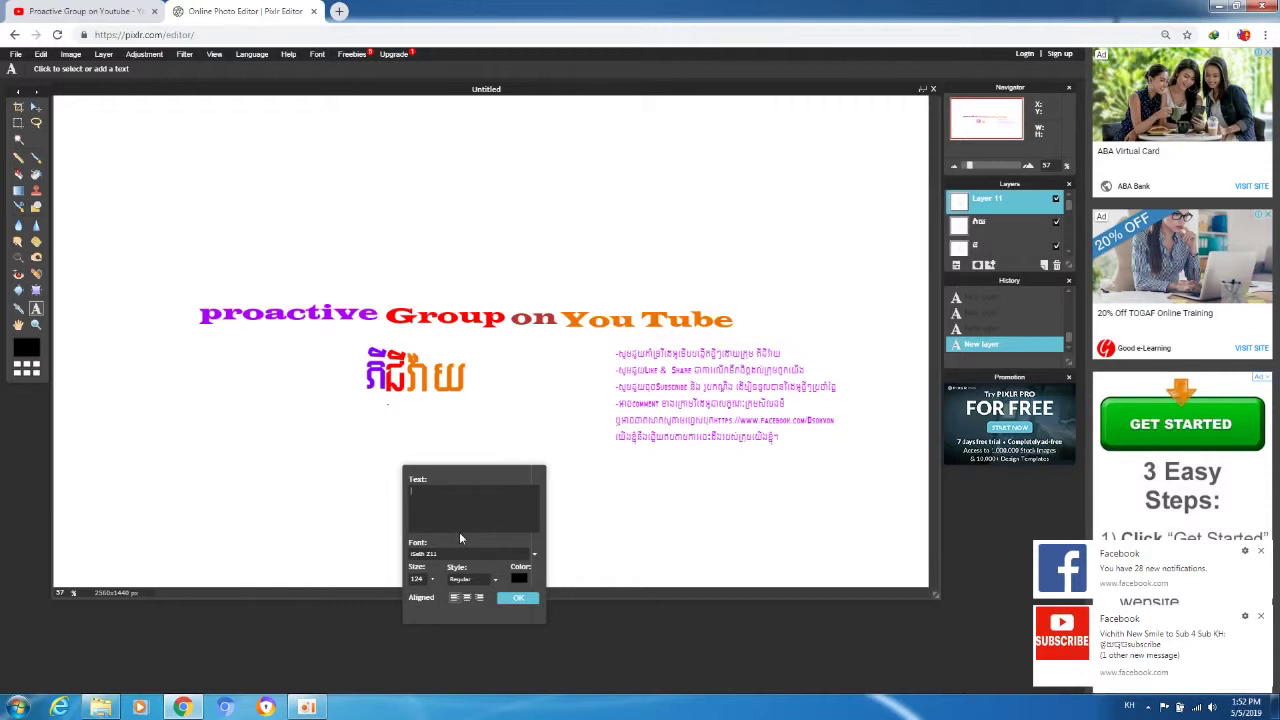
key(alt+shift)
text(Y)
click(485, 576)
click(468, 601)
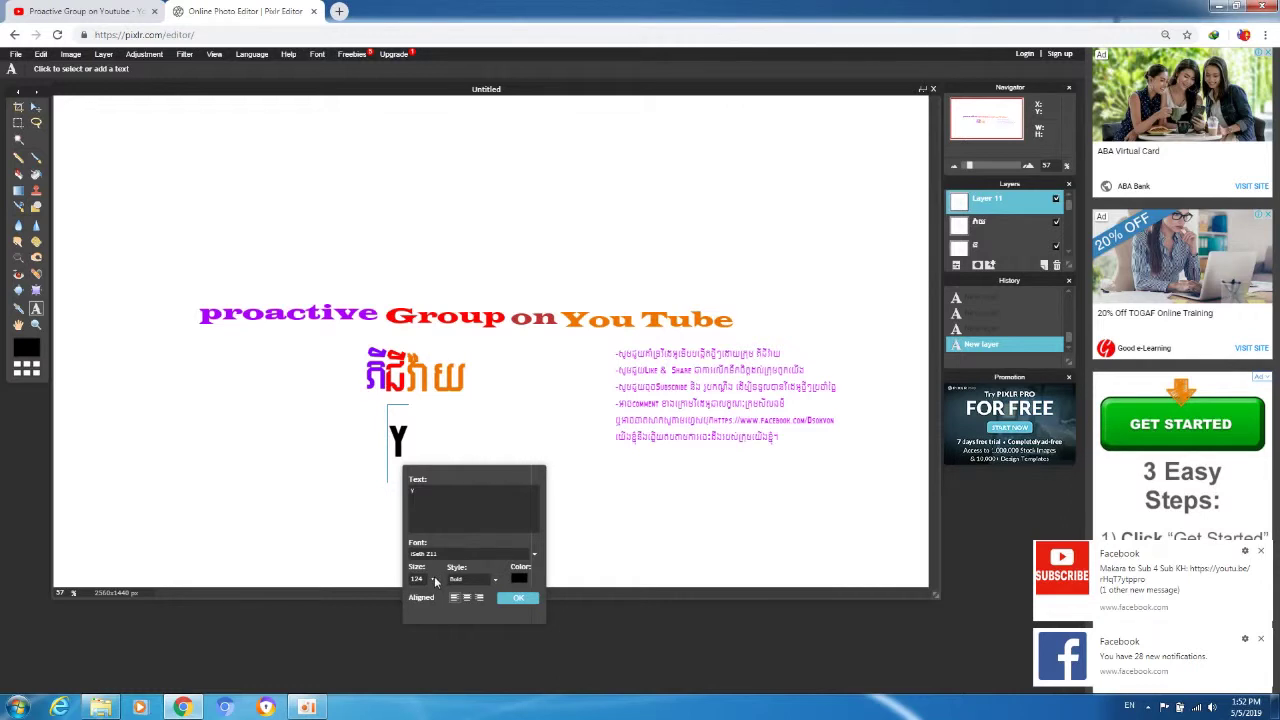
Change the font of the letter "Y" to Wide Latin
click(522, 556)
key(Up)
key(Up)
key(Up)
key(Up)
key(Up)
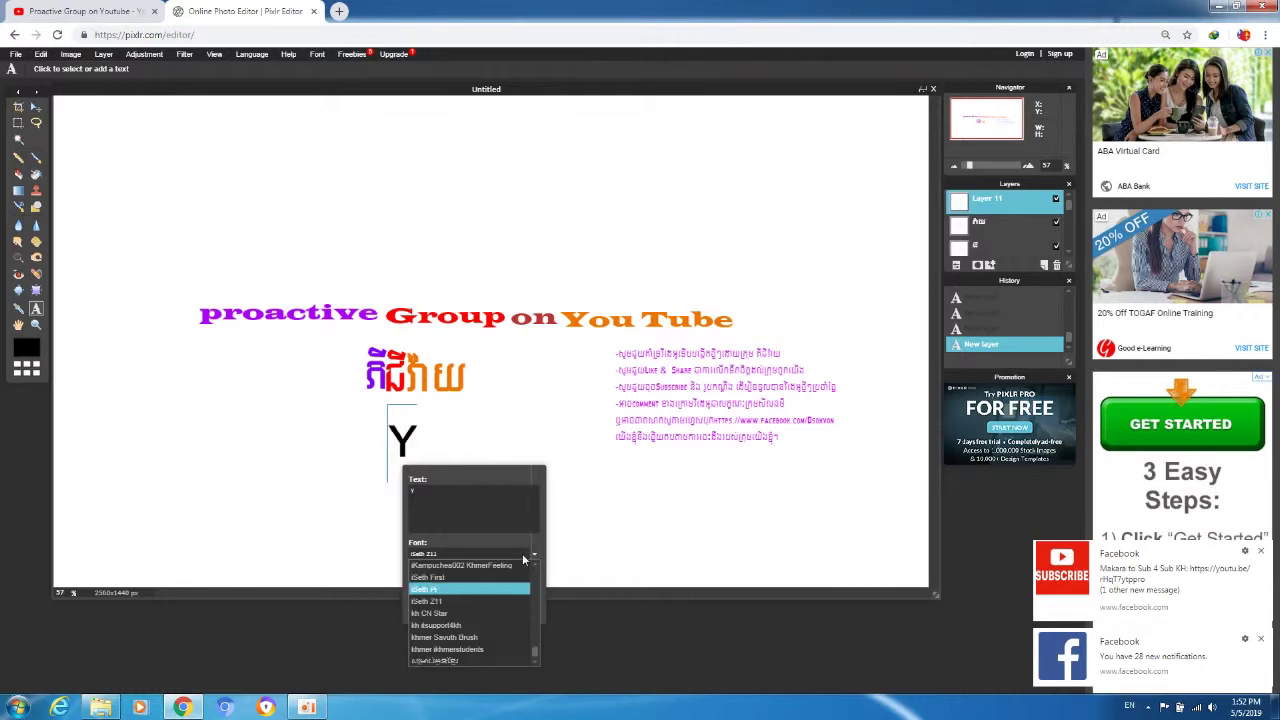
key(Up)
key(Up)
key(Up)
key(Up)
key(Up)
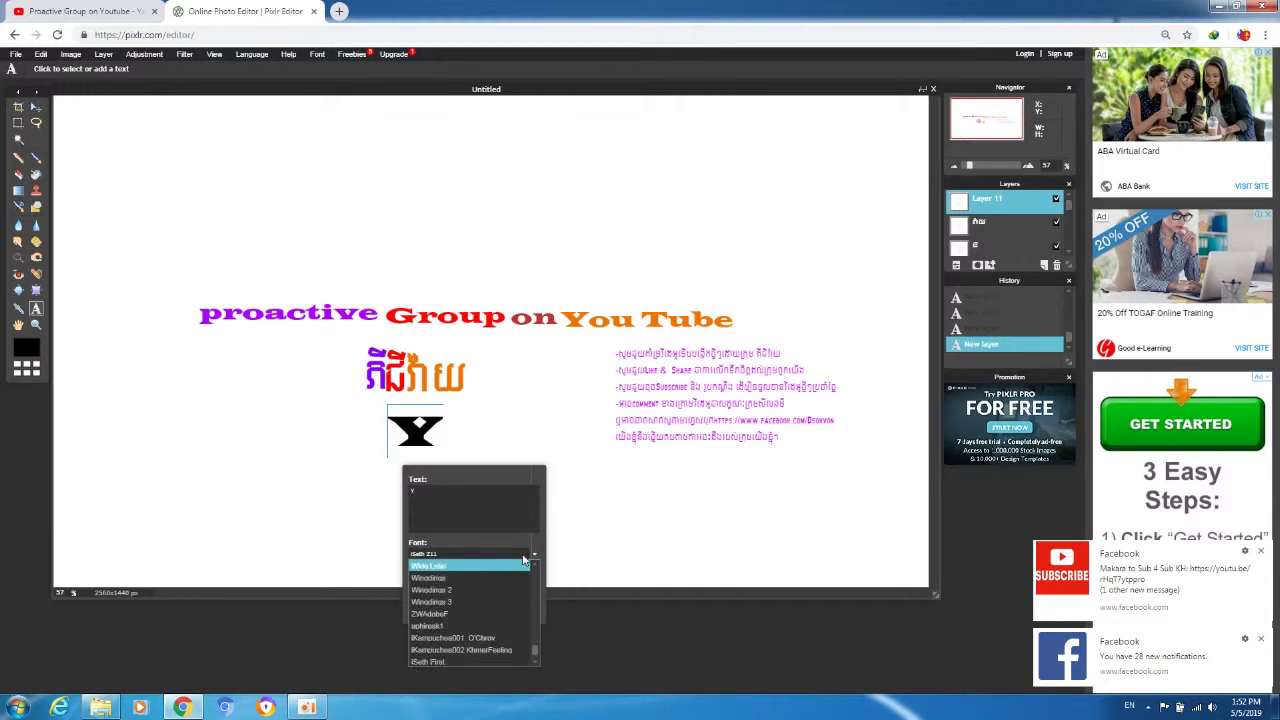
scroll(522, 560, up, 1)
click(452, 592)
Color the "Y" golden orange with hue 38, saturation 100 and lightness 84, and place it just below the end of the Khmer title
click(519, 578)
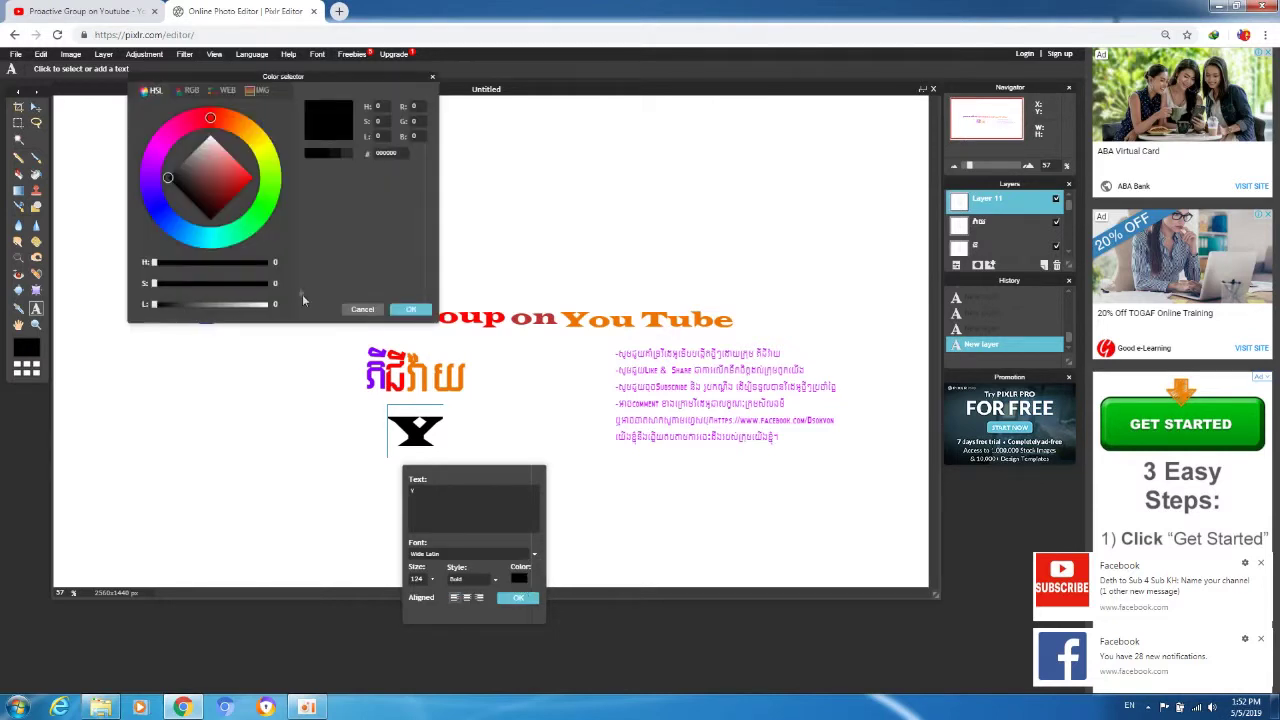
click(240, 127)
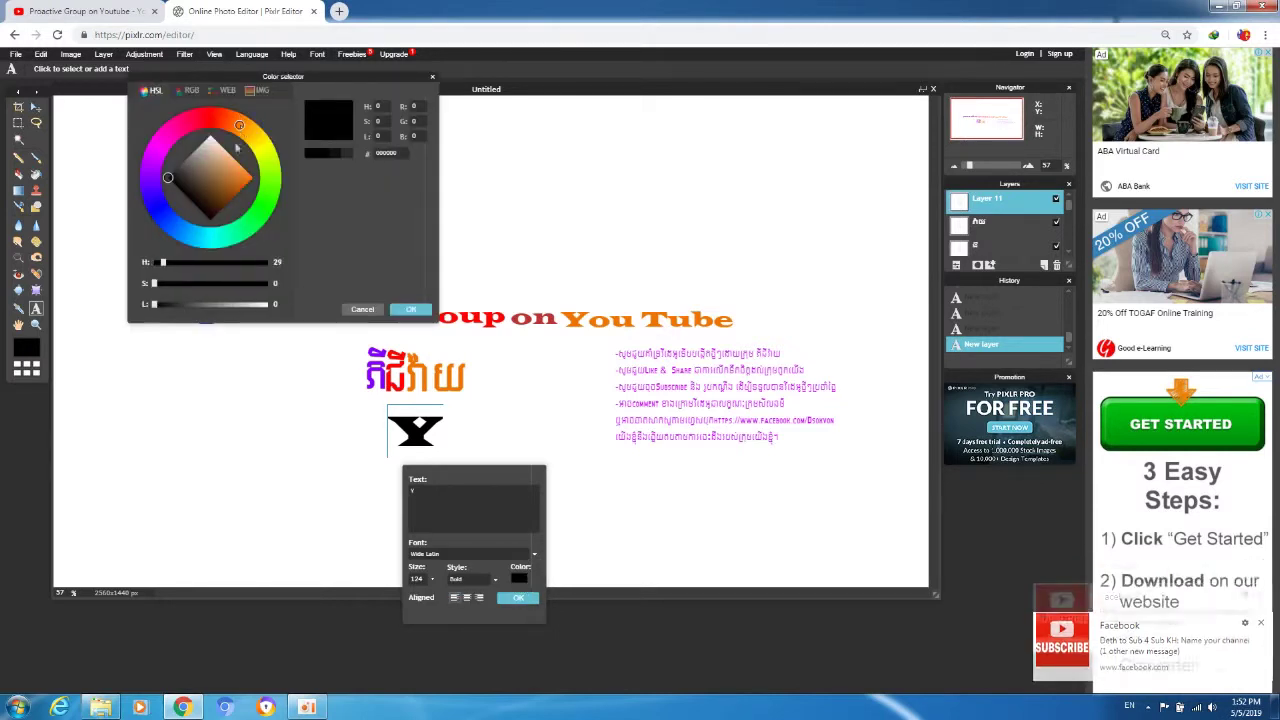
click(230, 183)
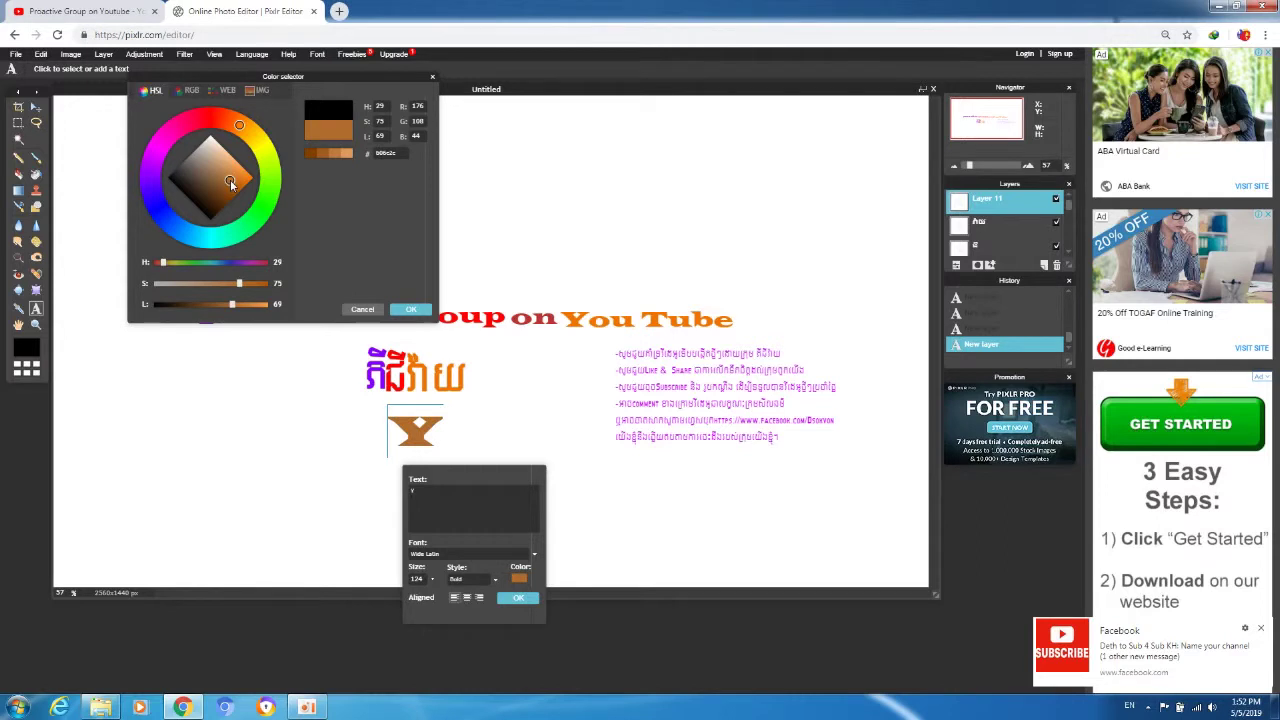
drag(245, 129, 250, 135)
drag(239, 284, 280, 293)
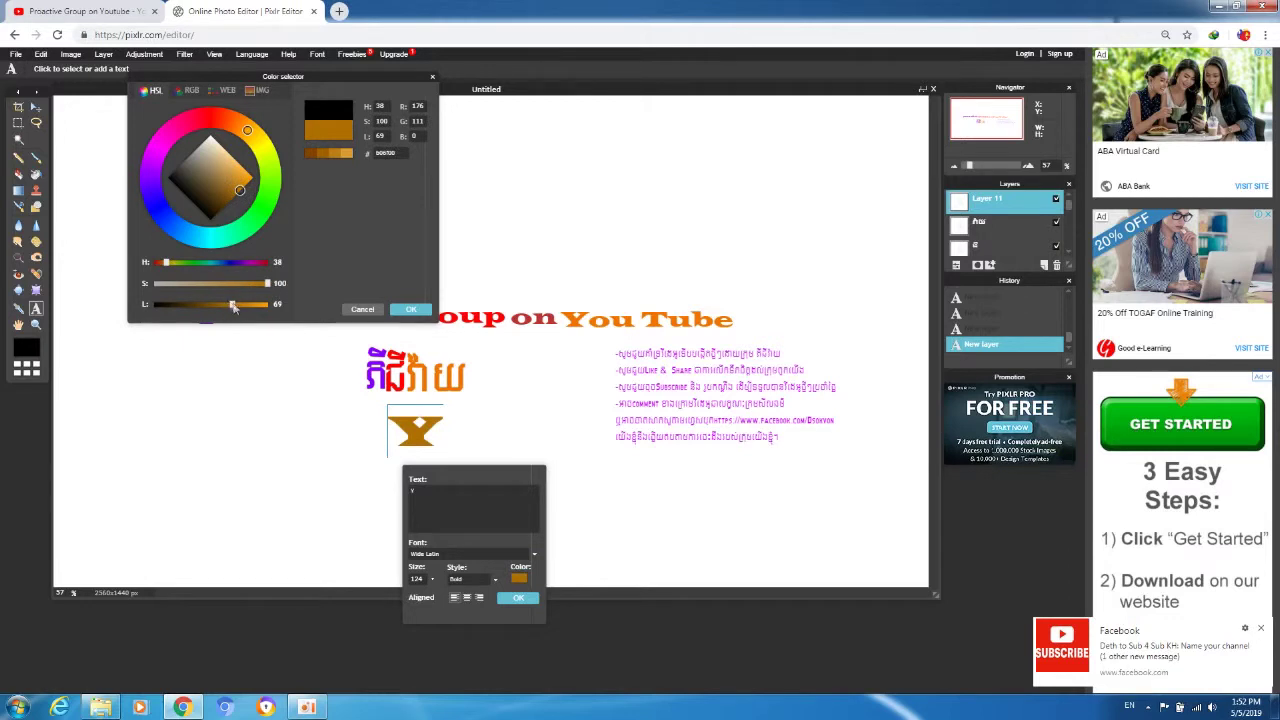
drag(241, 308, 249, 306)
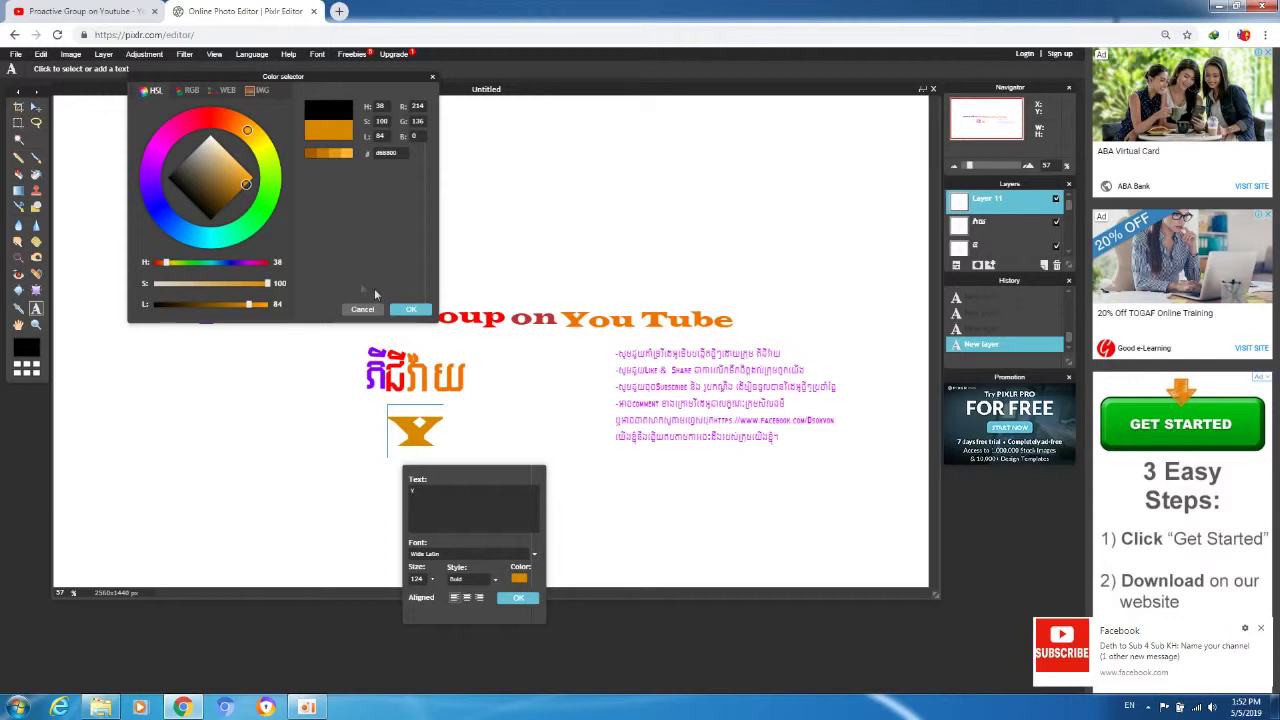
click(408, 311)
drag(425, 451, 470, 430)
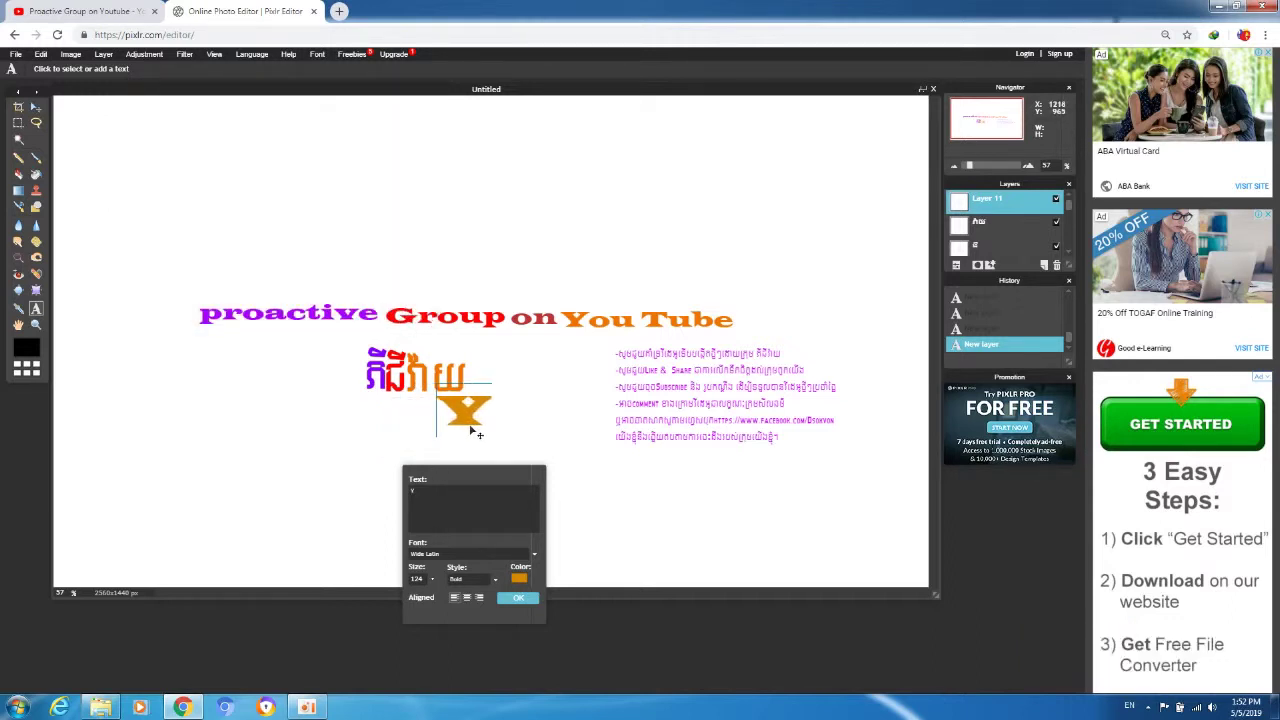
click(518, 598)
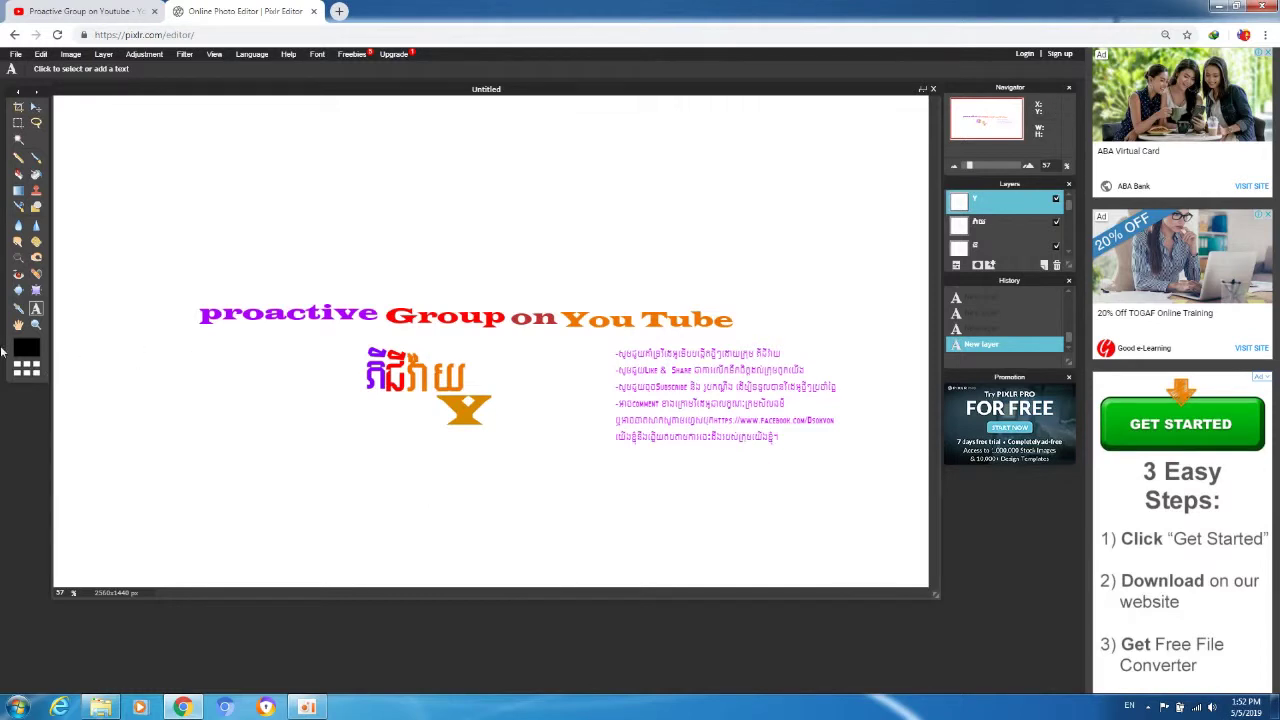
Add the letter "G" as a new Wide Latin text layer to the left of the "Y"
click(406, 437)
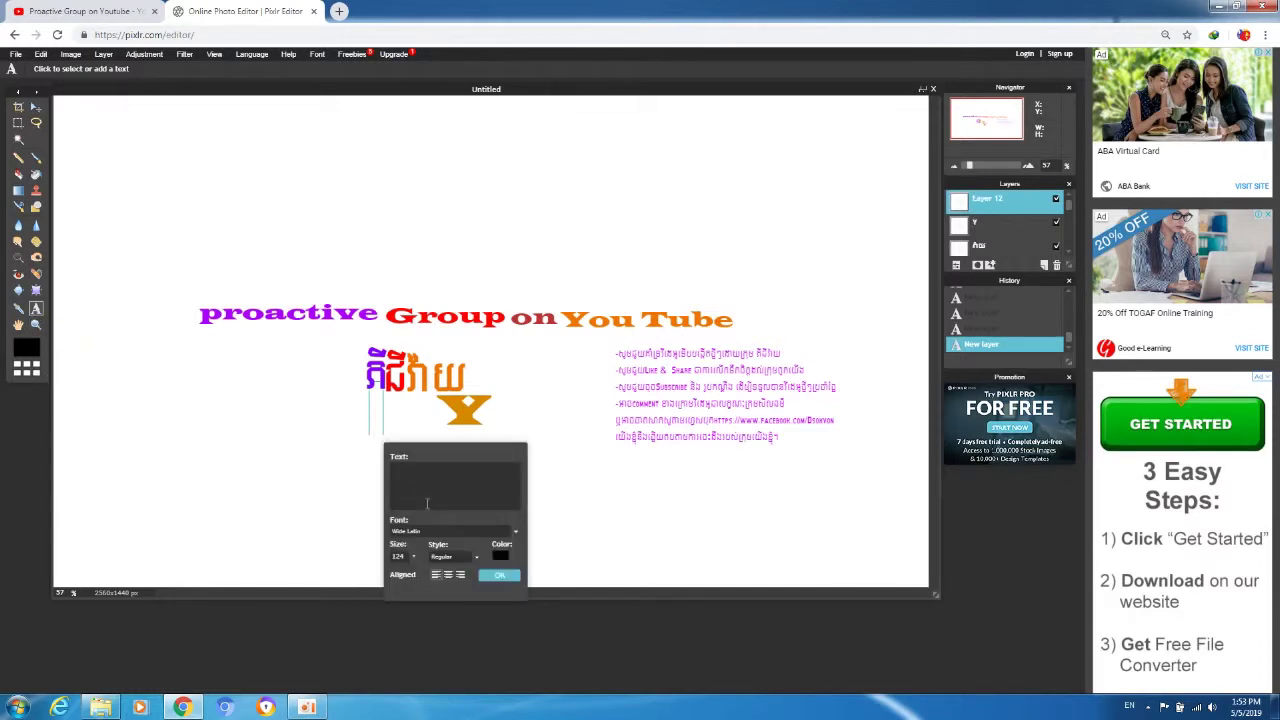
text(k)
key(BackSpace)
text(G)
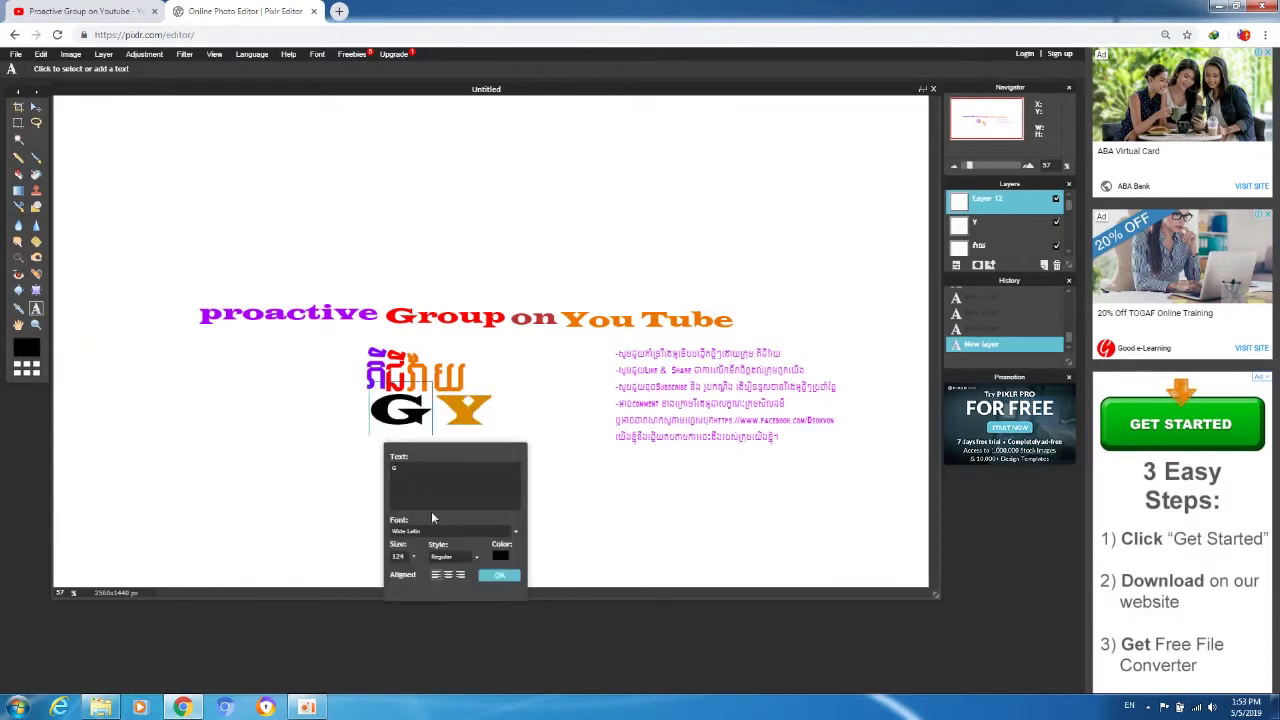
Color the "G" red with hue 0, saturation 100 and lightness 100, and move it so it slightly overlaps the "Y"
click(499, 553)
click(235, 180)
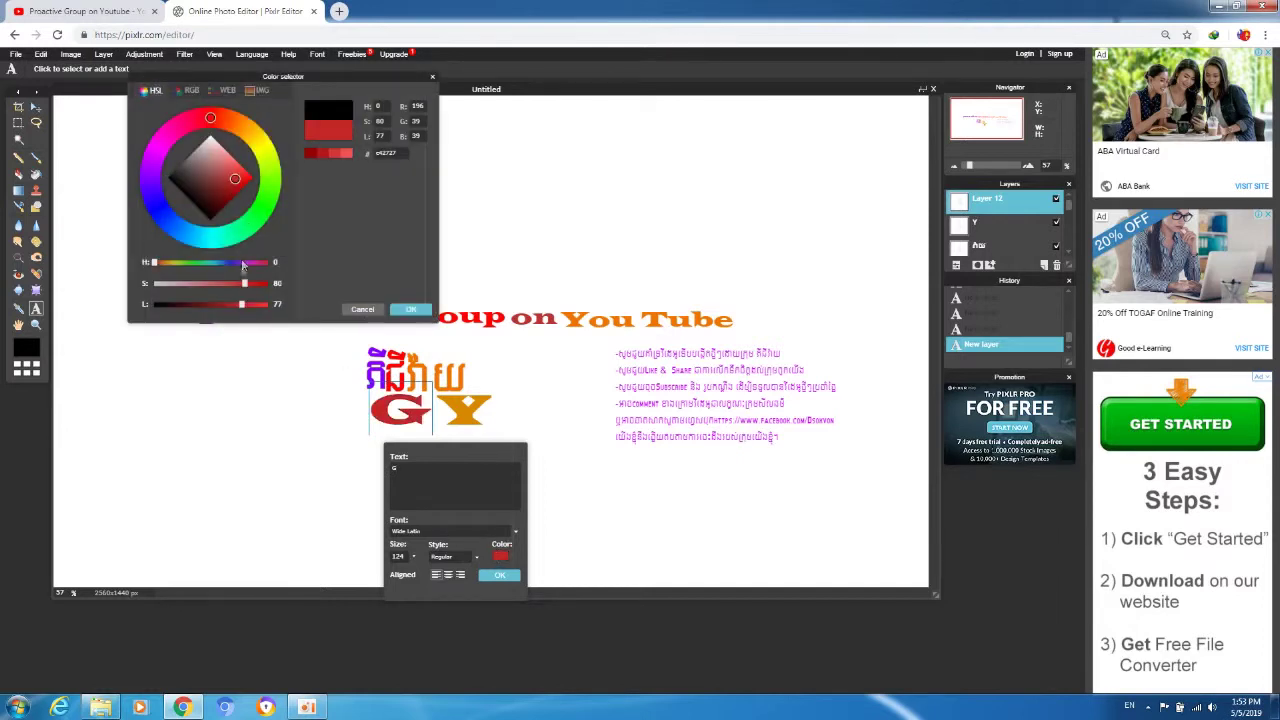
drag(244, 283, 268, 304)
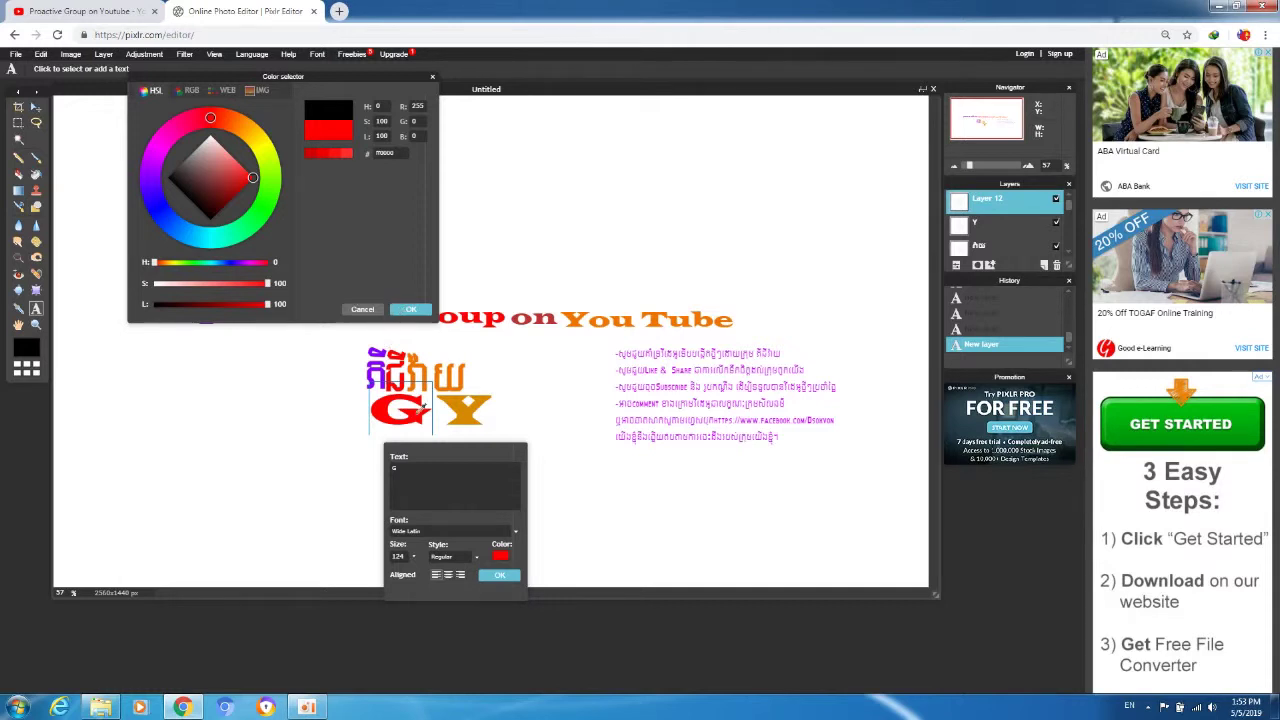
click(410, 309)
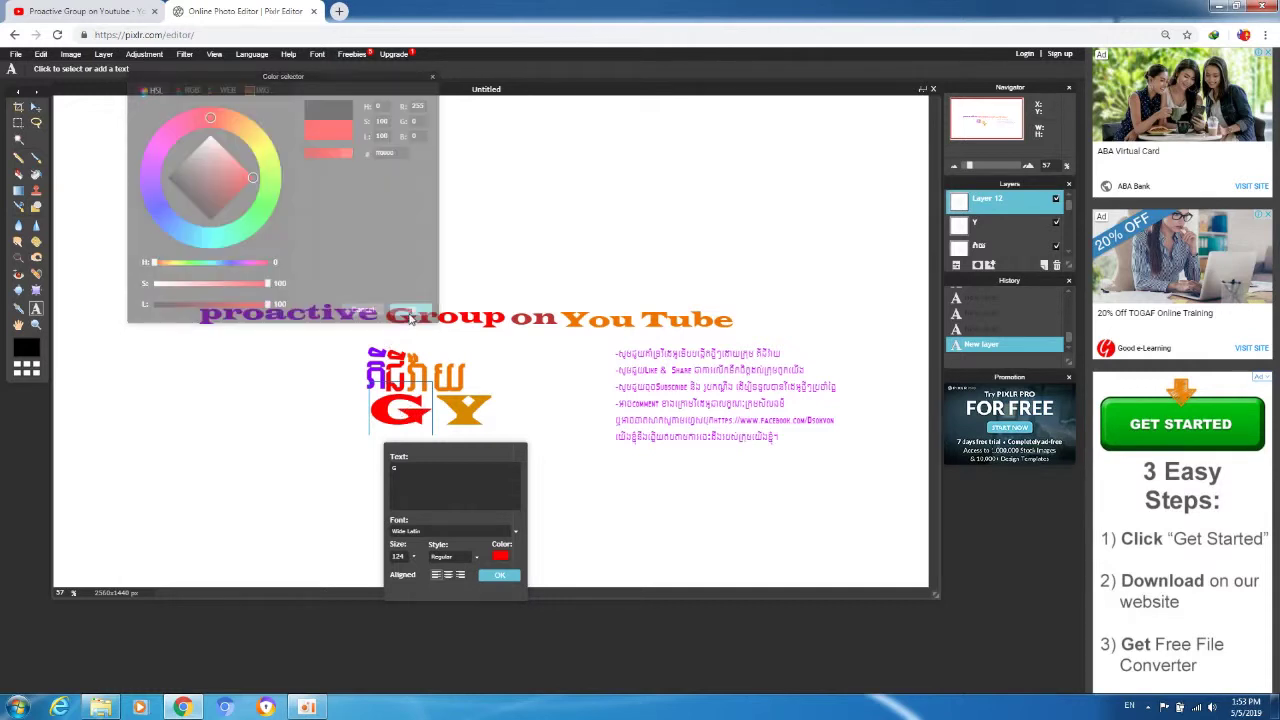
drag(399, 406, 425, 417)
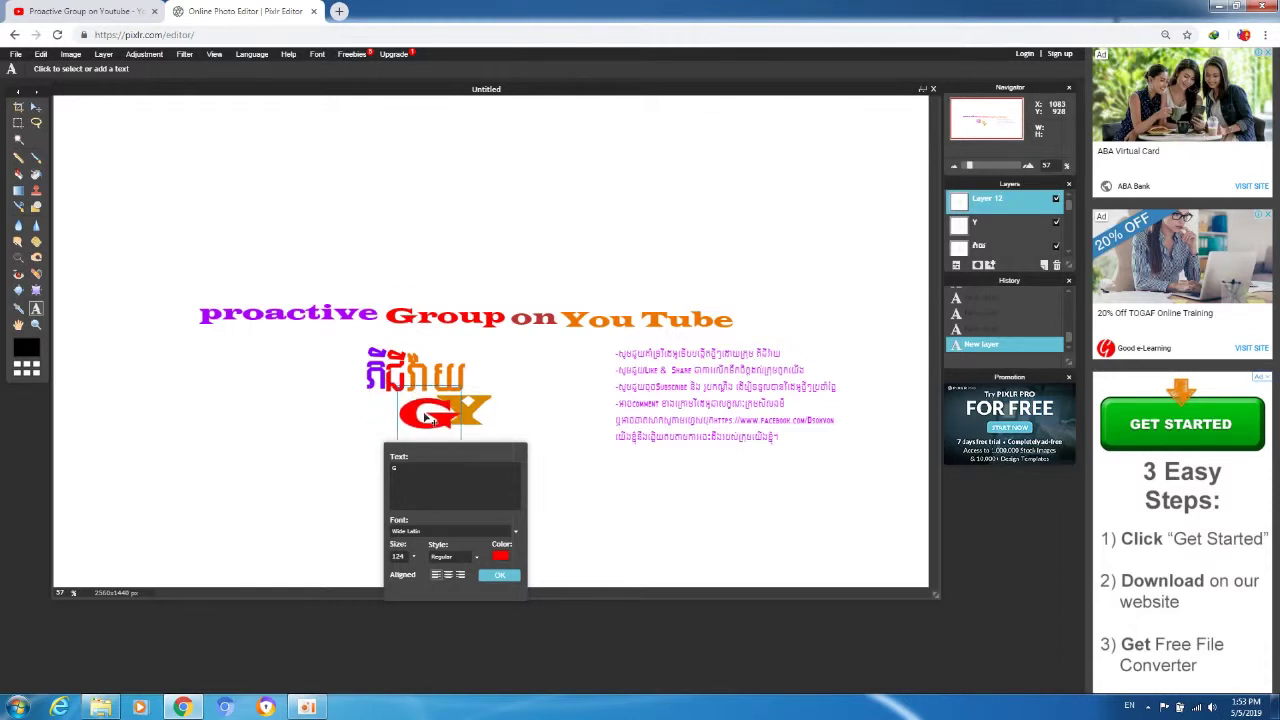
click(500, 576)
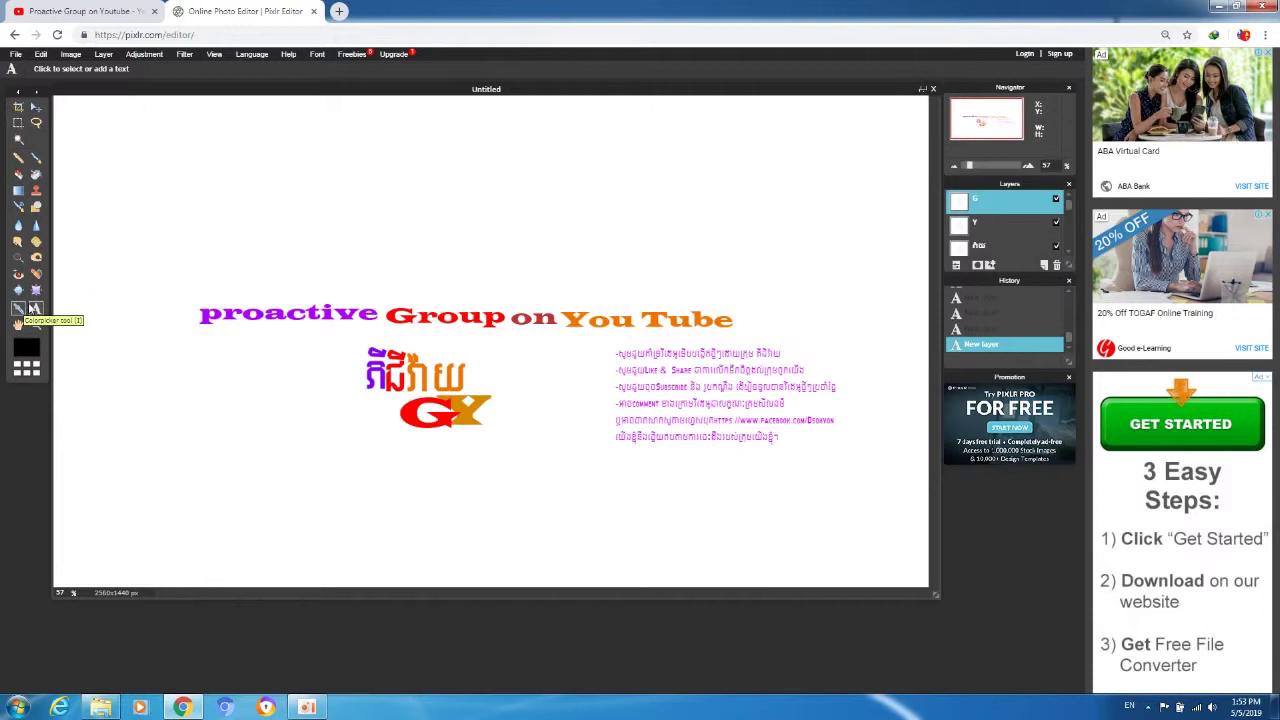
Add the letter "P" to the left of the "G", colored purple with hue 271, saturation 100 and lightness 100
click(279, 412)
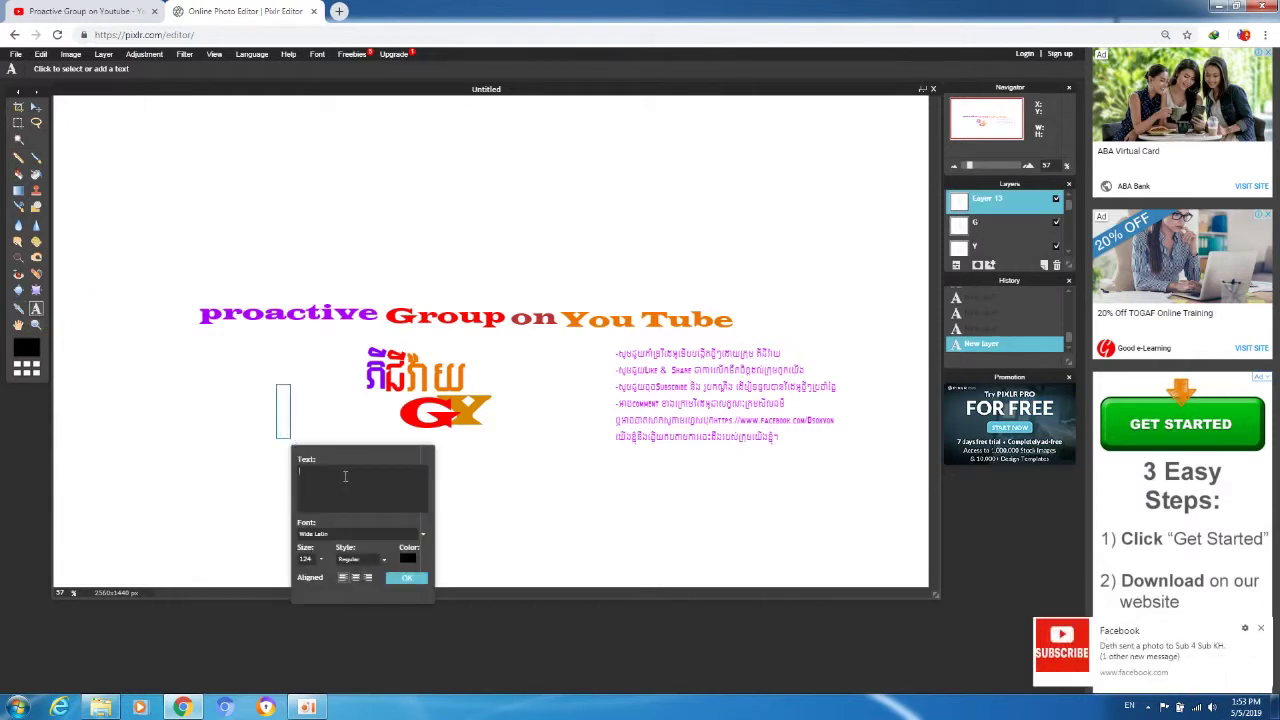
text(P)
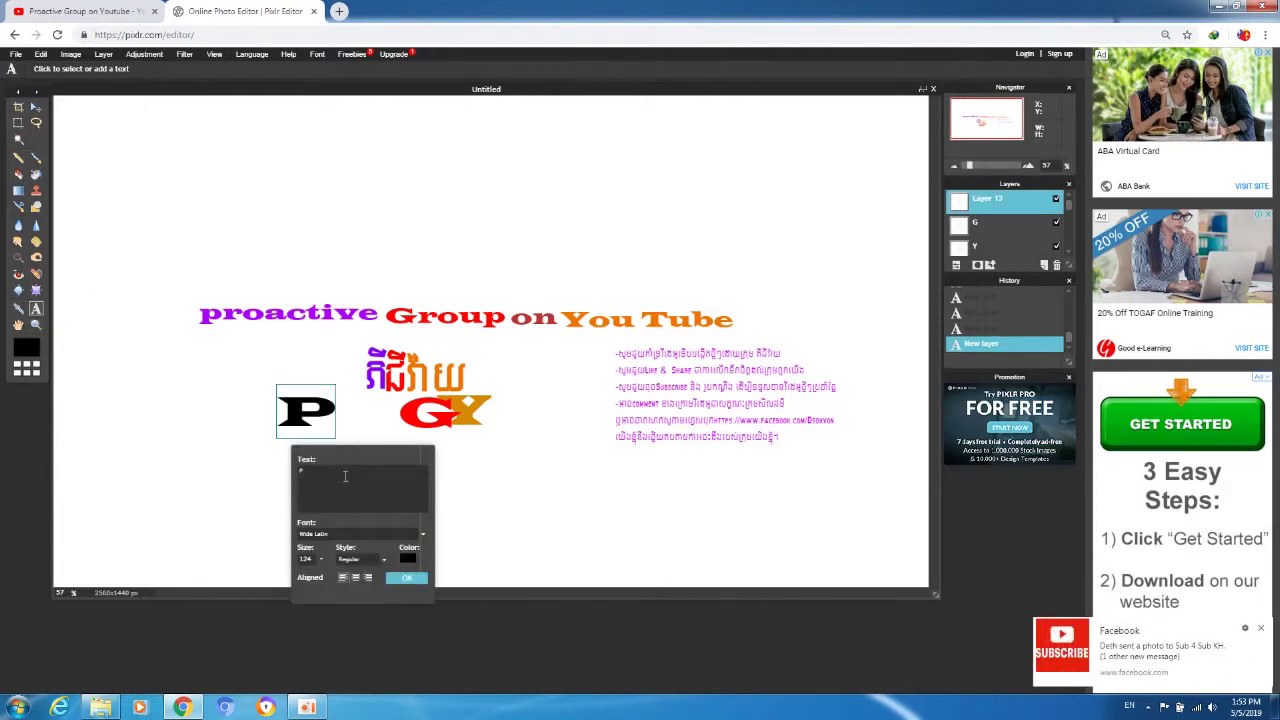
click(407, 558)
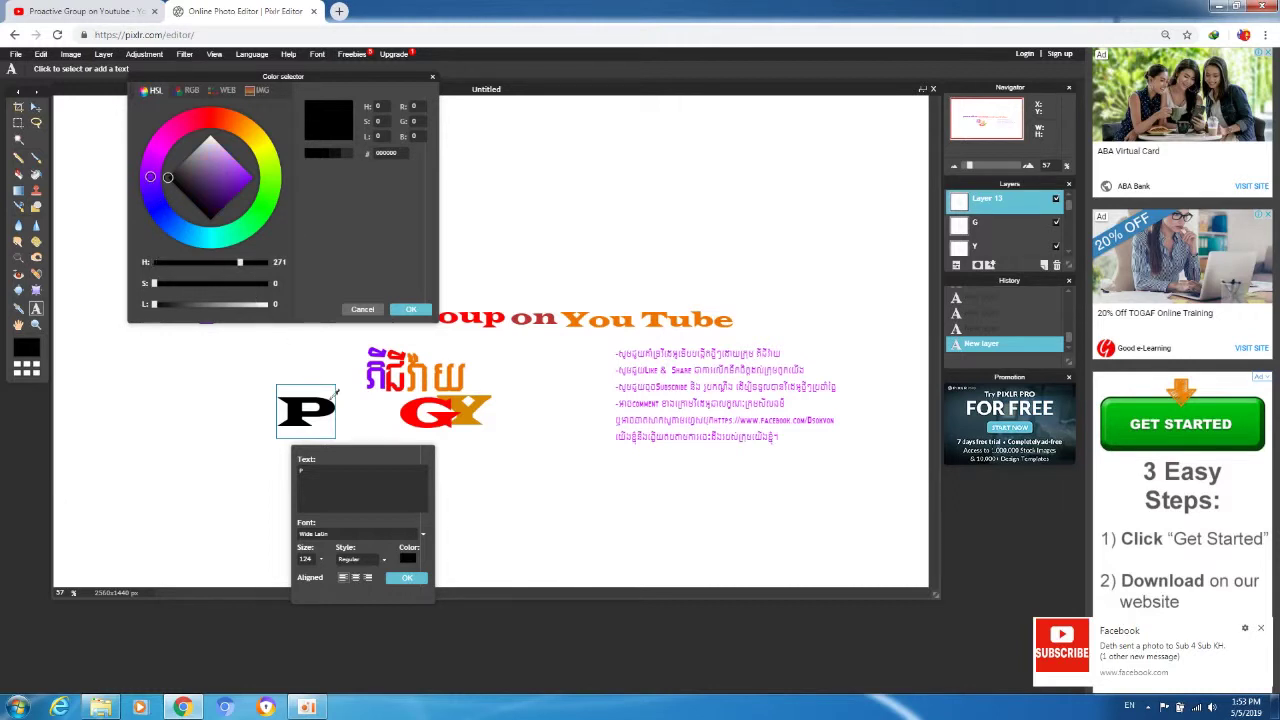
click(232, 176)
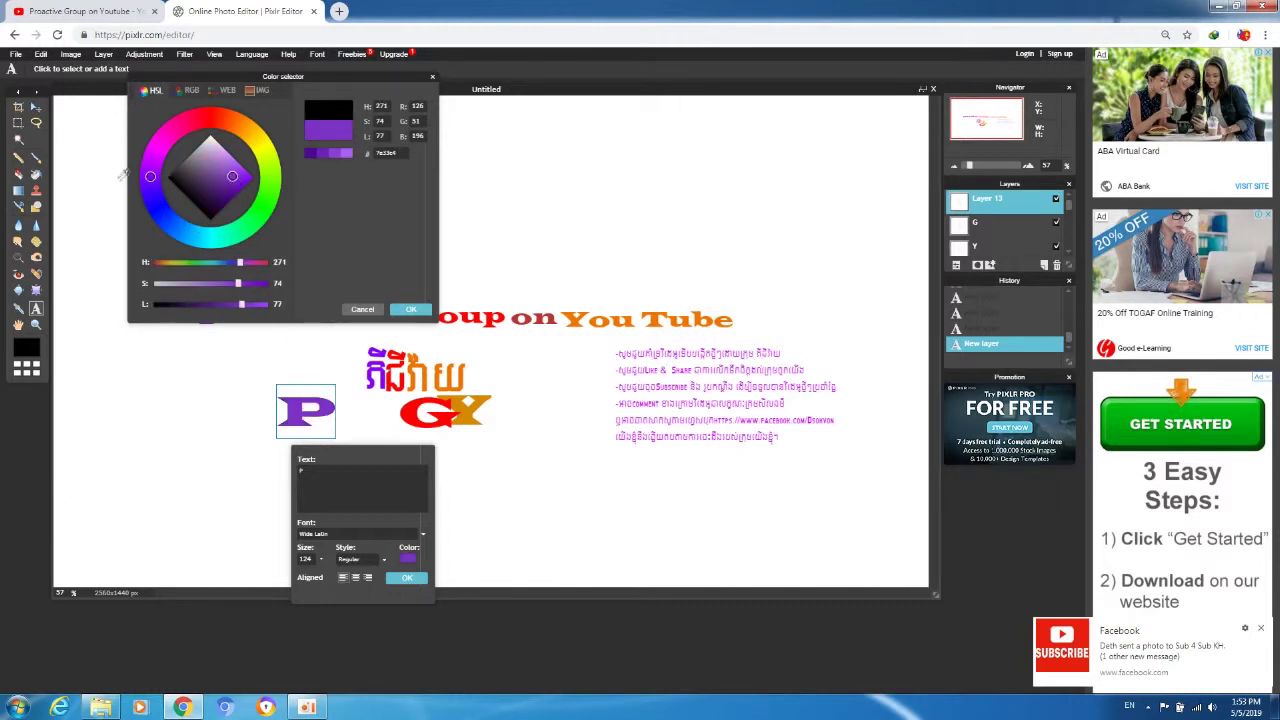
click(152, 191)
drag(151, 188, 150, 179)
mouse_move(239, 283)
mouse_down()
mouse_move(283, 288)
mouse_move(284, 316)
mouse_up()
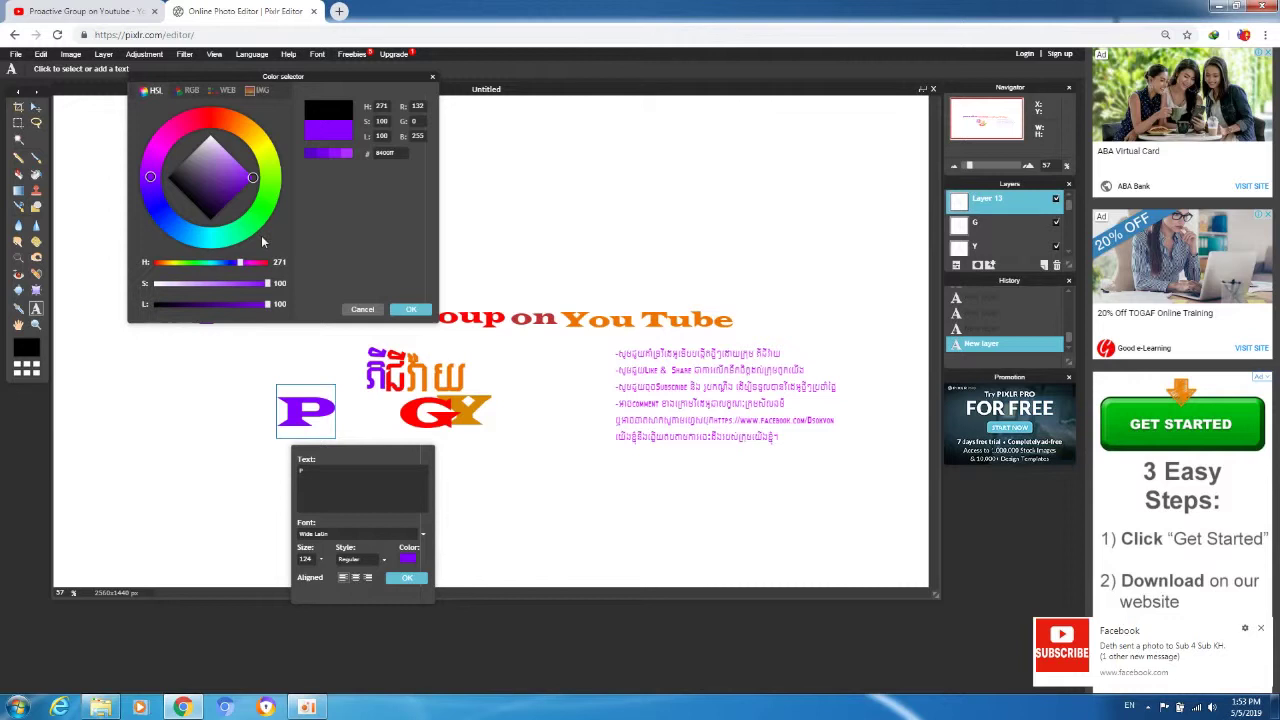
click(426, 313)
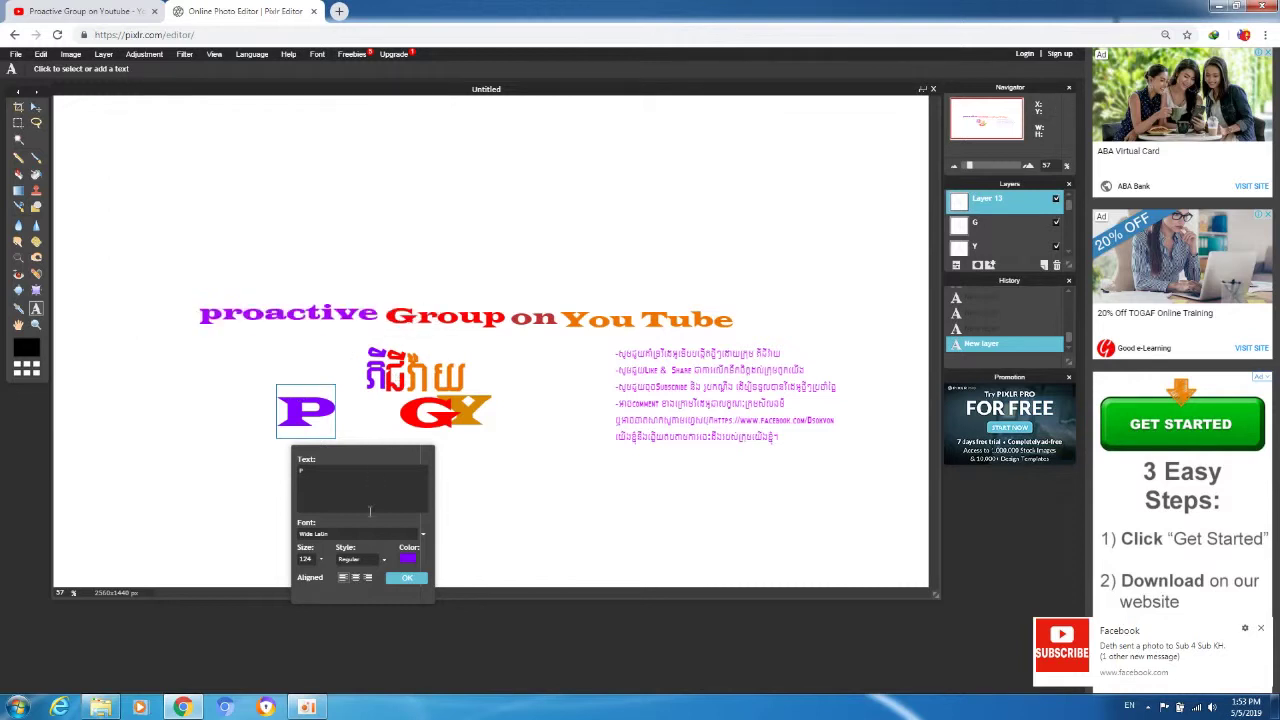
click(408, 578)
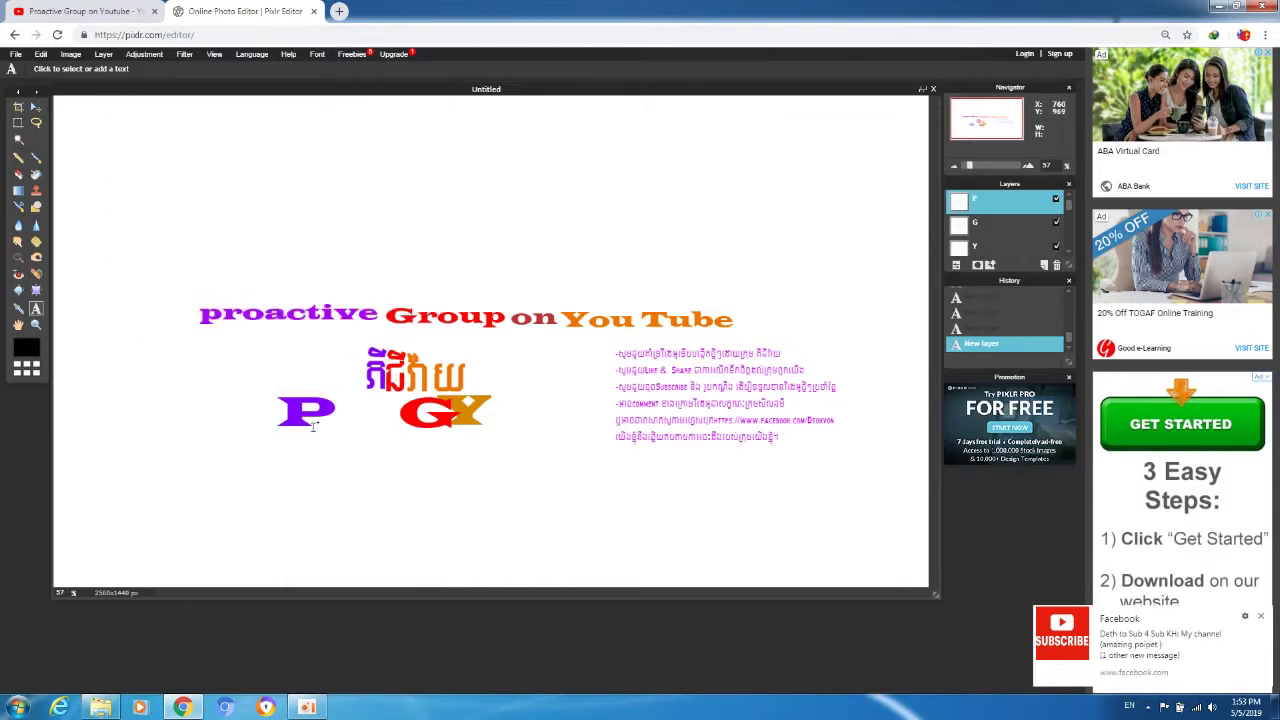
Move the purple "P" directly against the red "G" to complete "PGY", and apply its position
click(313, 410)
drag(313, 410, 393, 410)
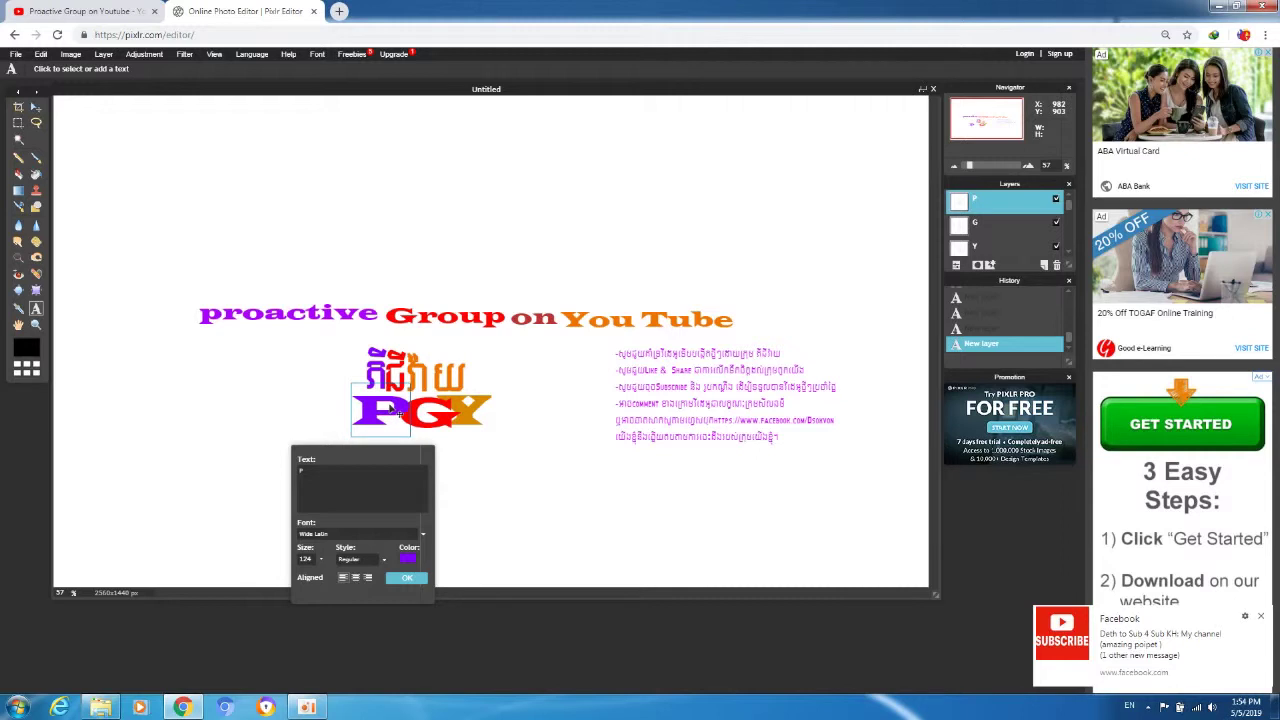
click(403, 578)
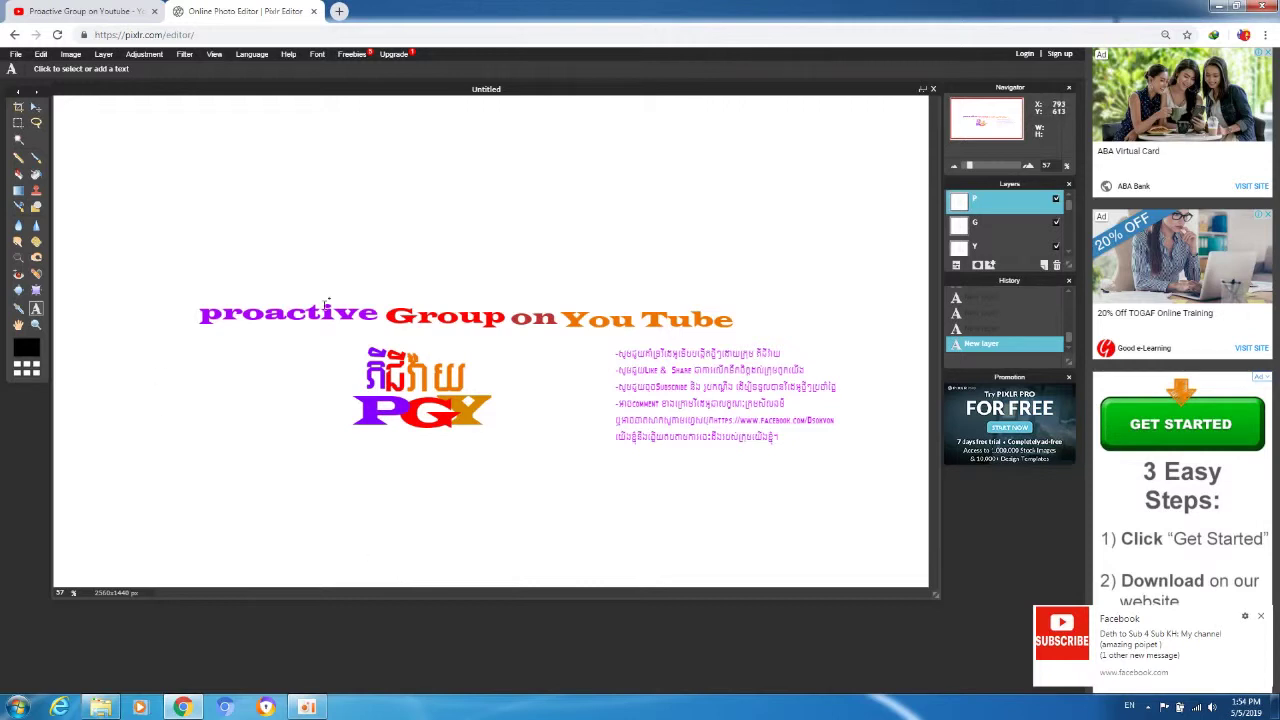
Save the image to Local Disk (D:) as a JPEG named PGY4 at quality 100
click(16, 54)
click(24, 104)
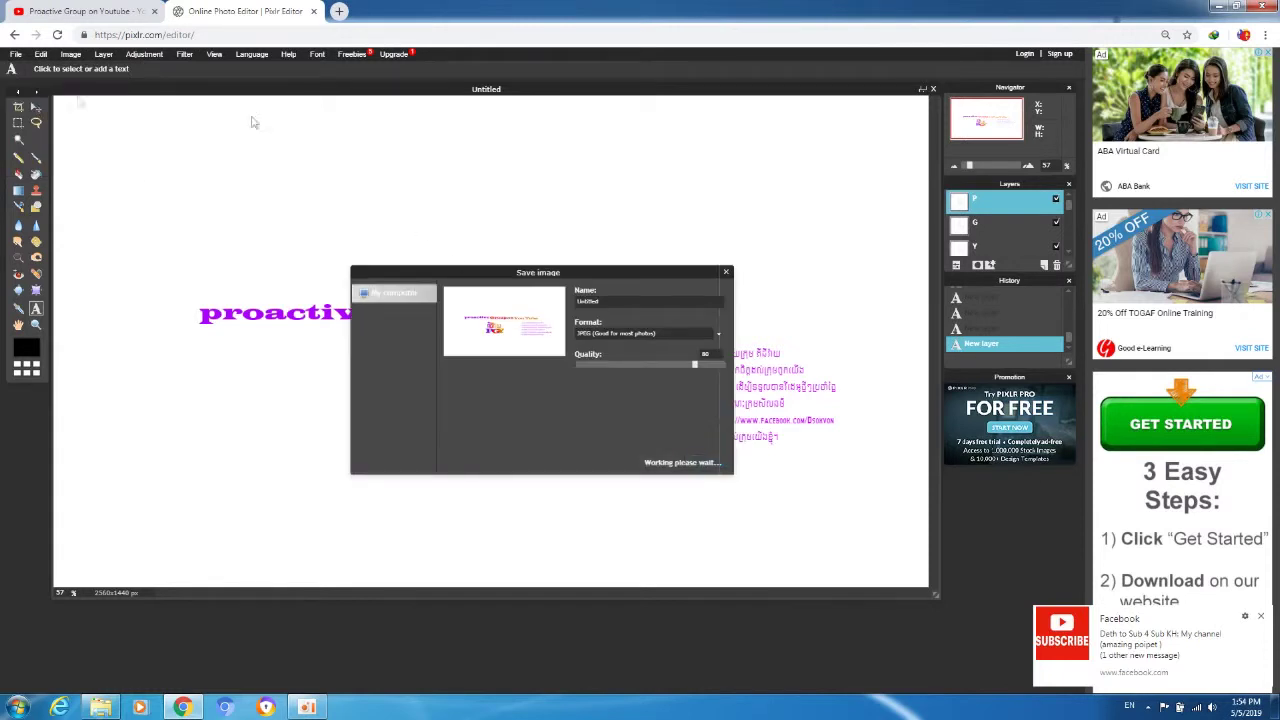
drag(699, 368, 740, 370)
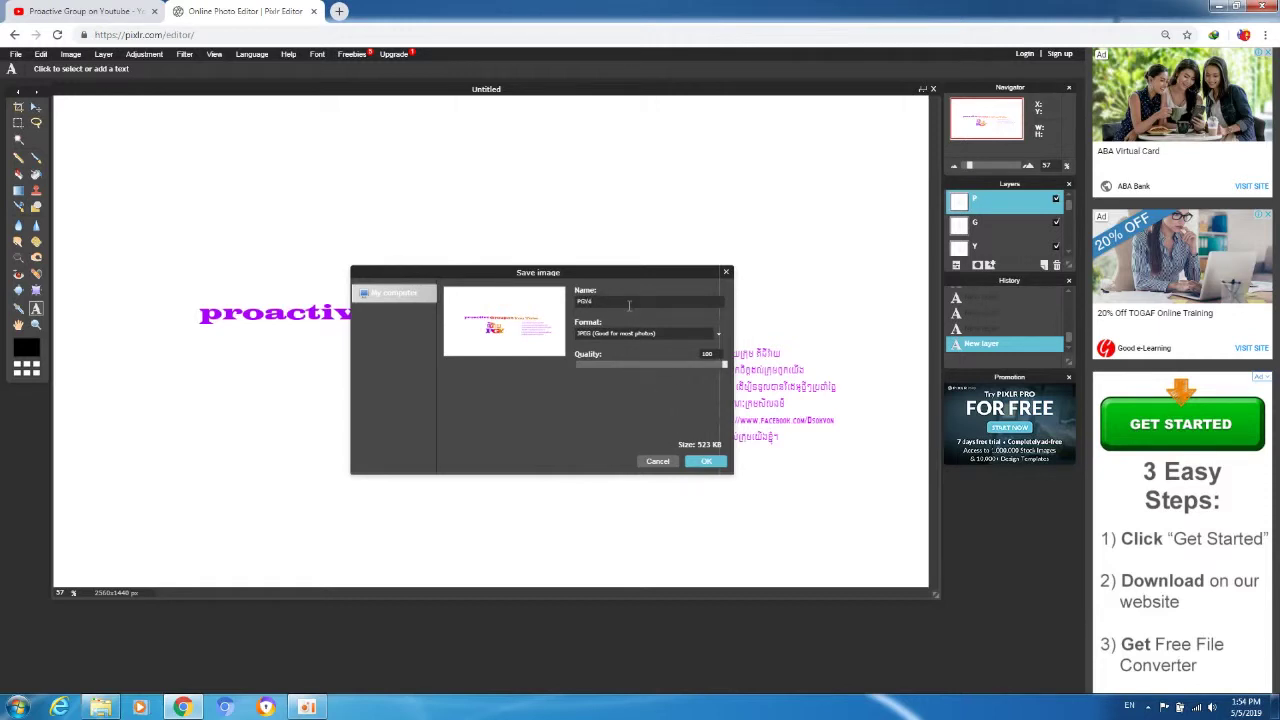
click(707, 461)
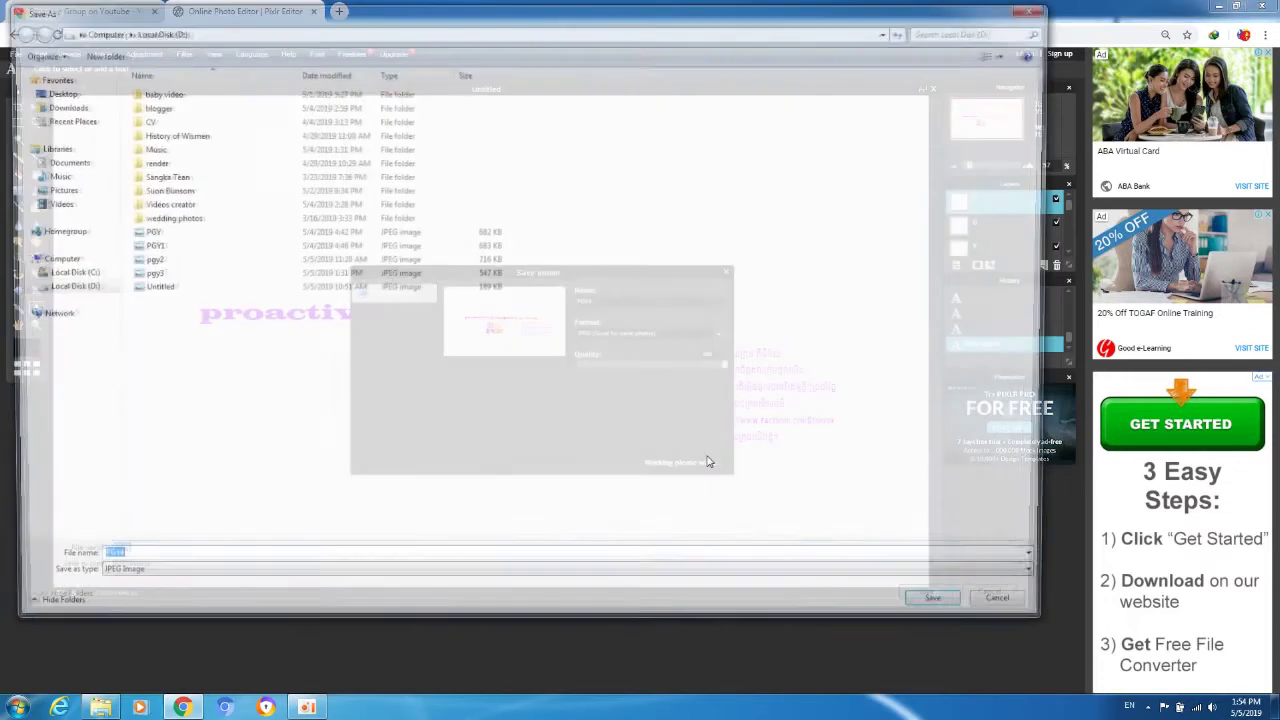
click(945, 608)
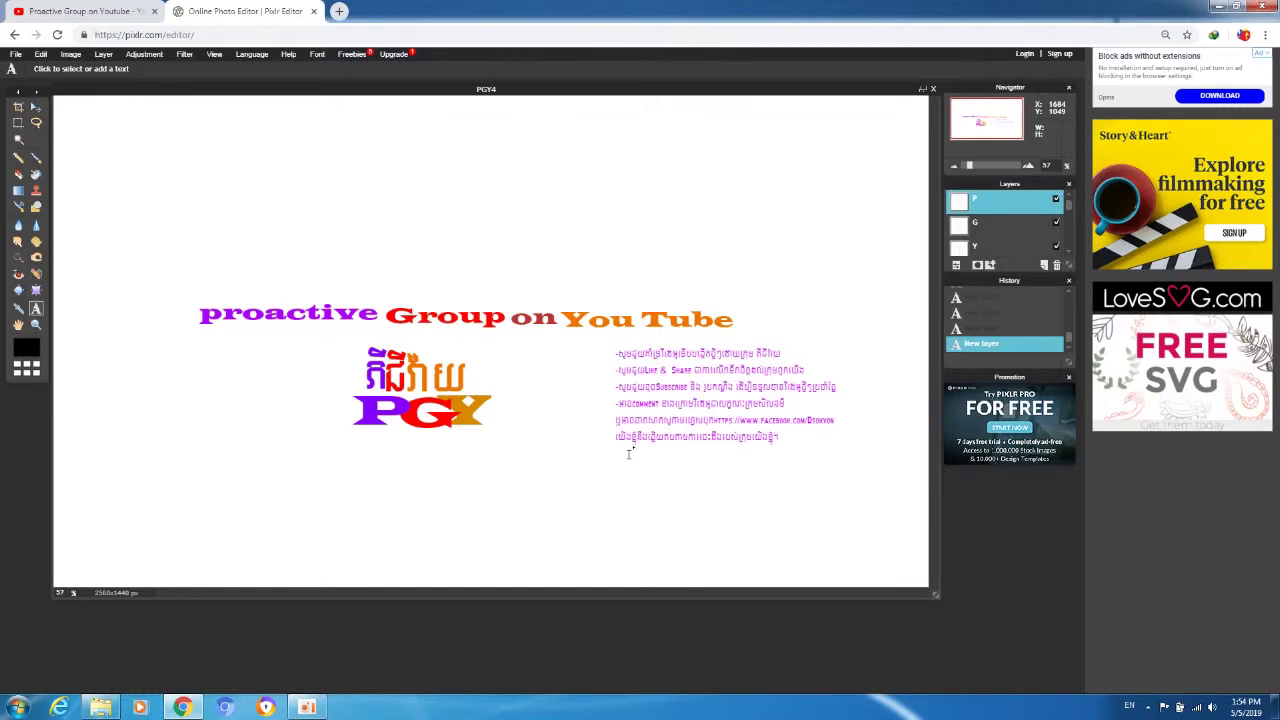
Switch to the YouTube channel page and replace the channel art with the PGY4 image from Local Disk (D:), keeping the full-image crop
click(125, 8)
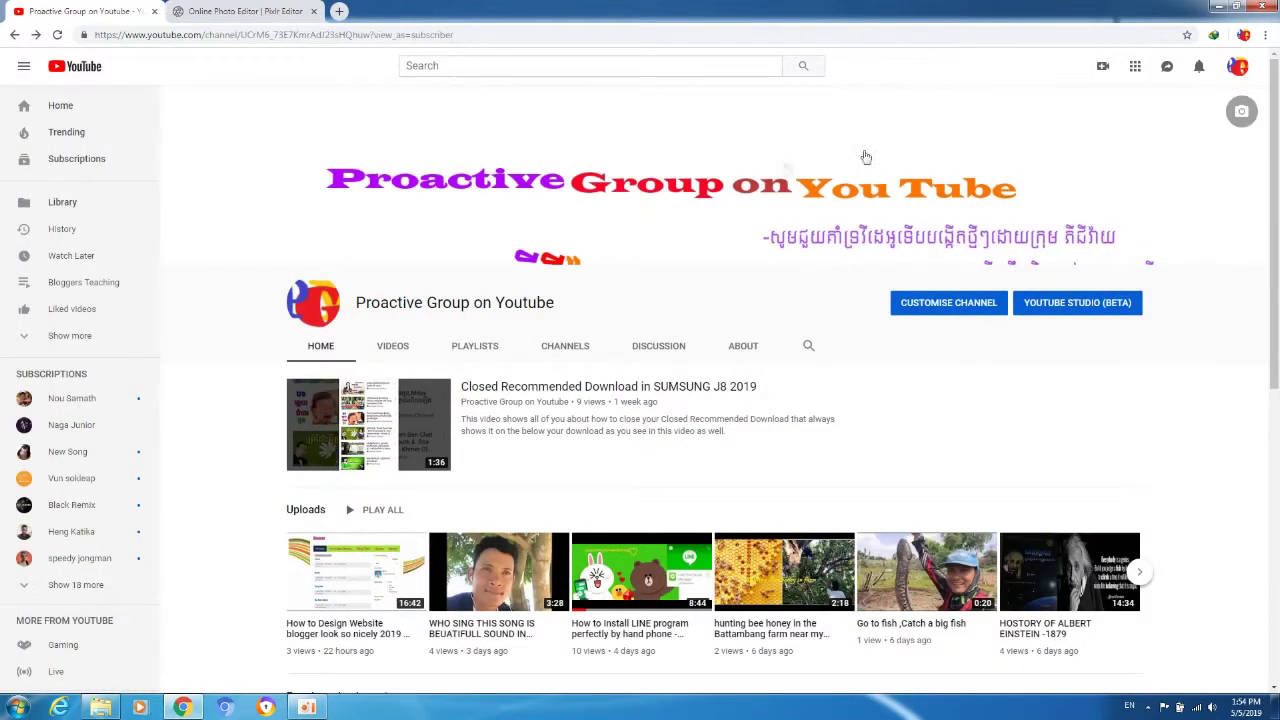
click(1242, 112)
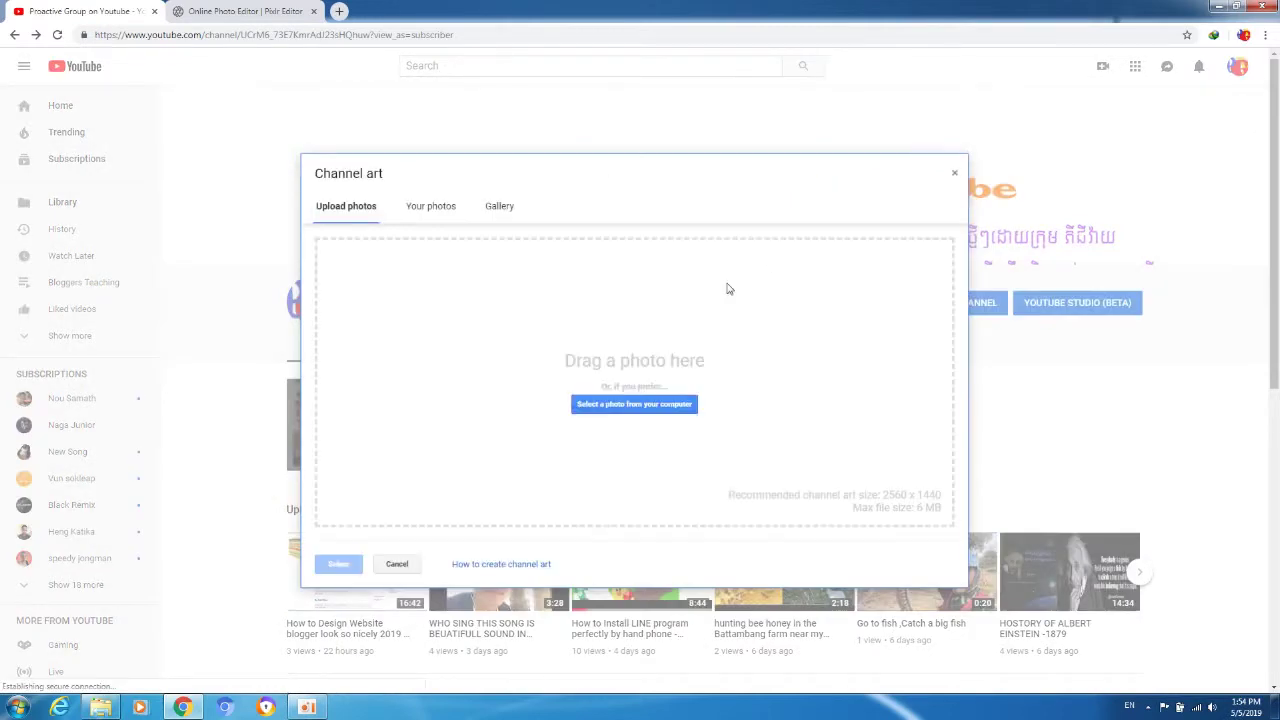
click(622, 403)
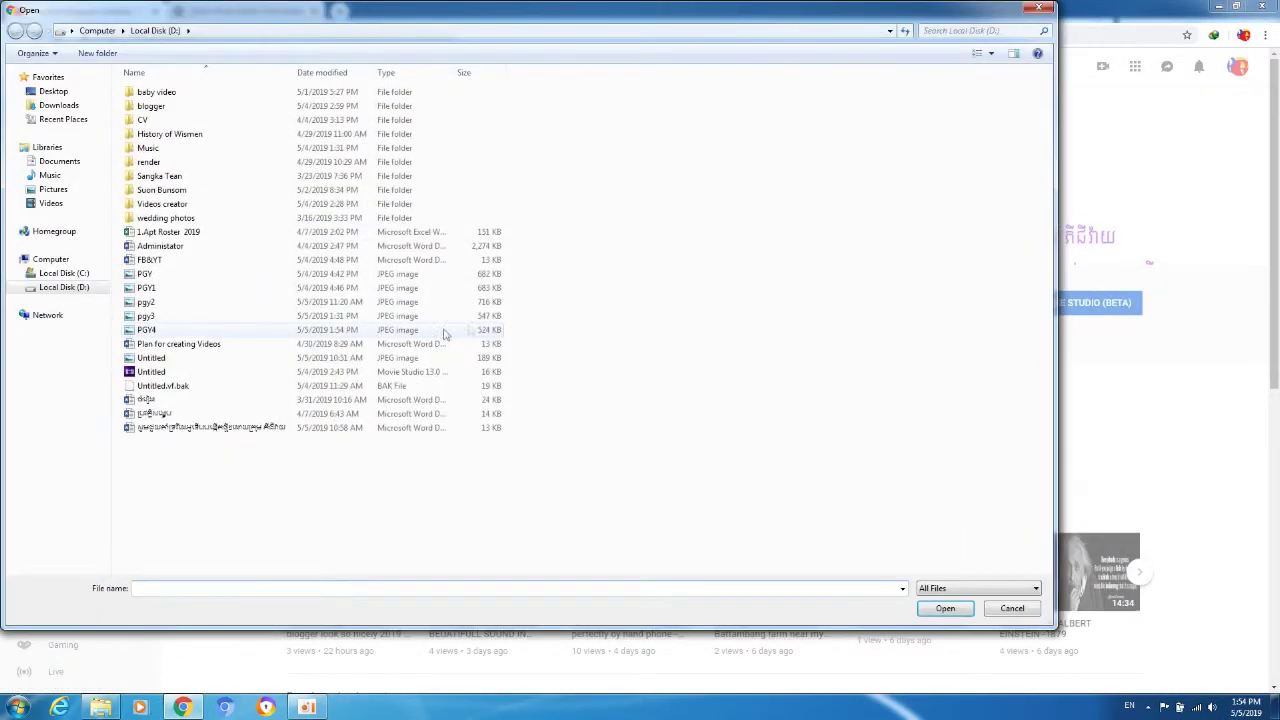
click(200, 333)
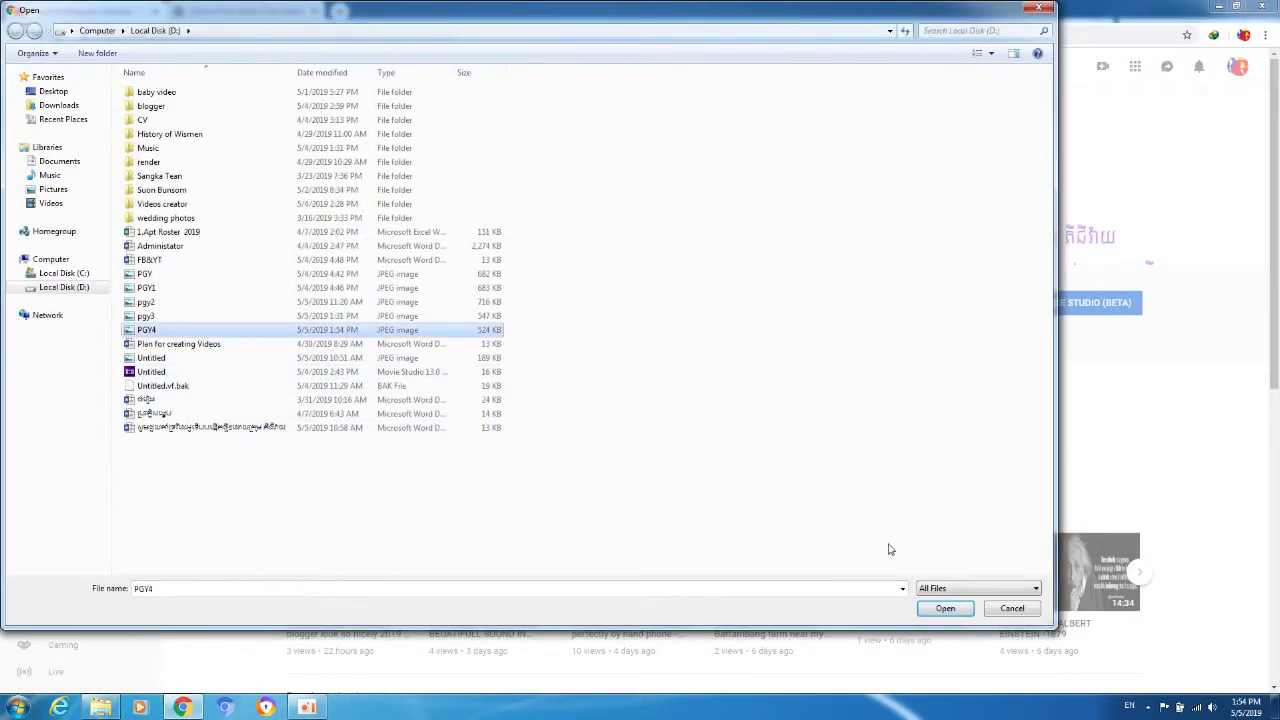
click(945, 609)
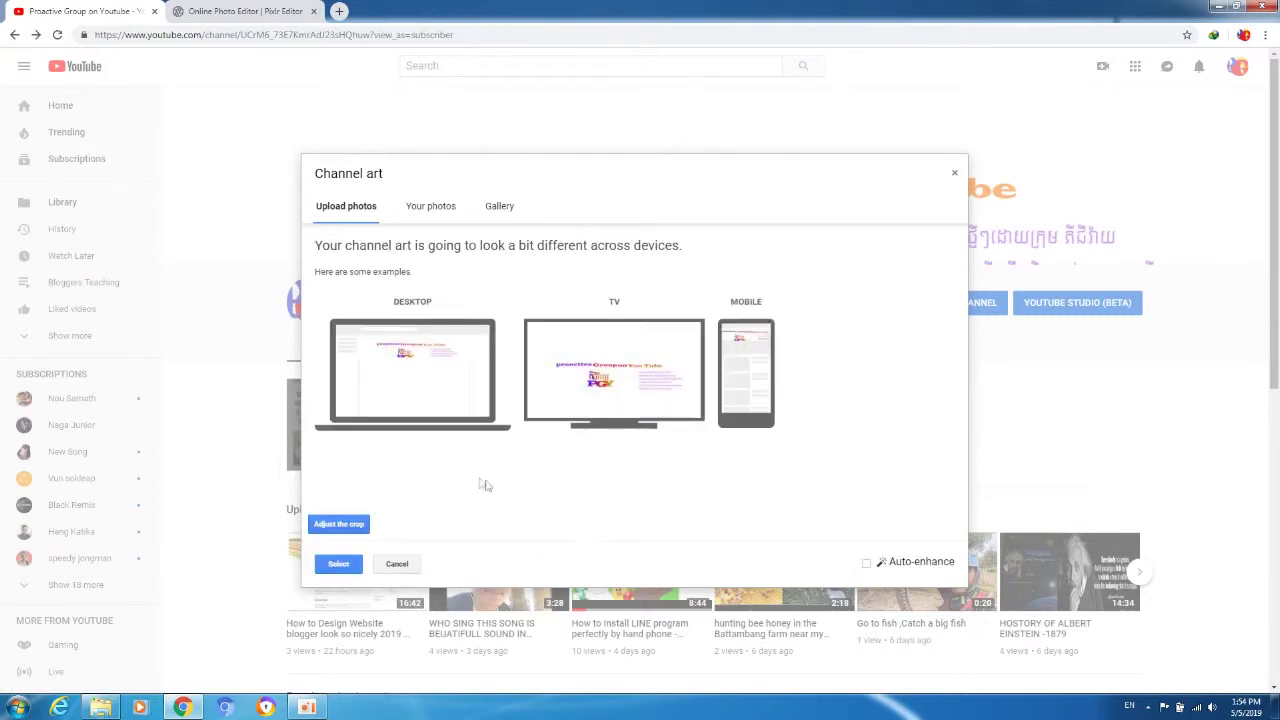
click(345, 524)
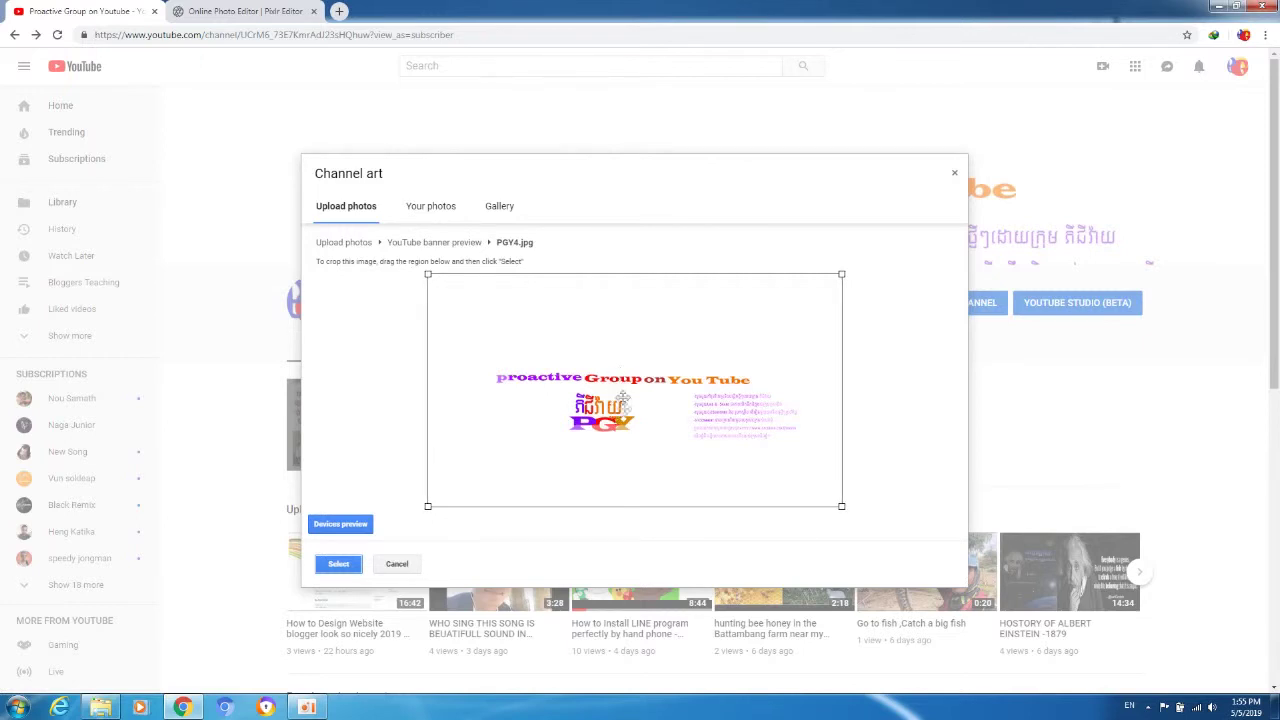
click(334, 564)
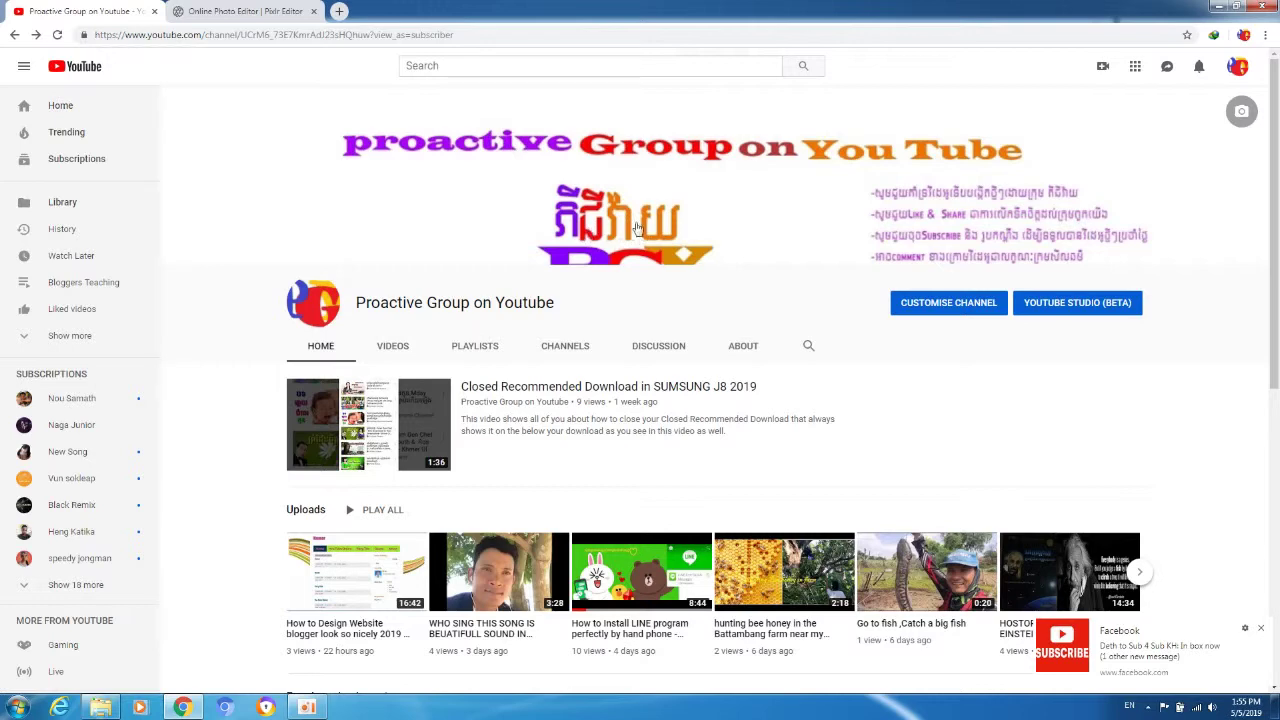
Compare the published YouTube banner with the PGY4 design, ending back in the Pixlr editor
key(ctrl+Tab)
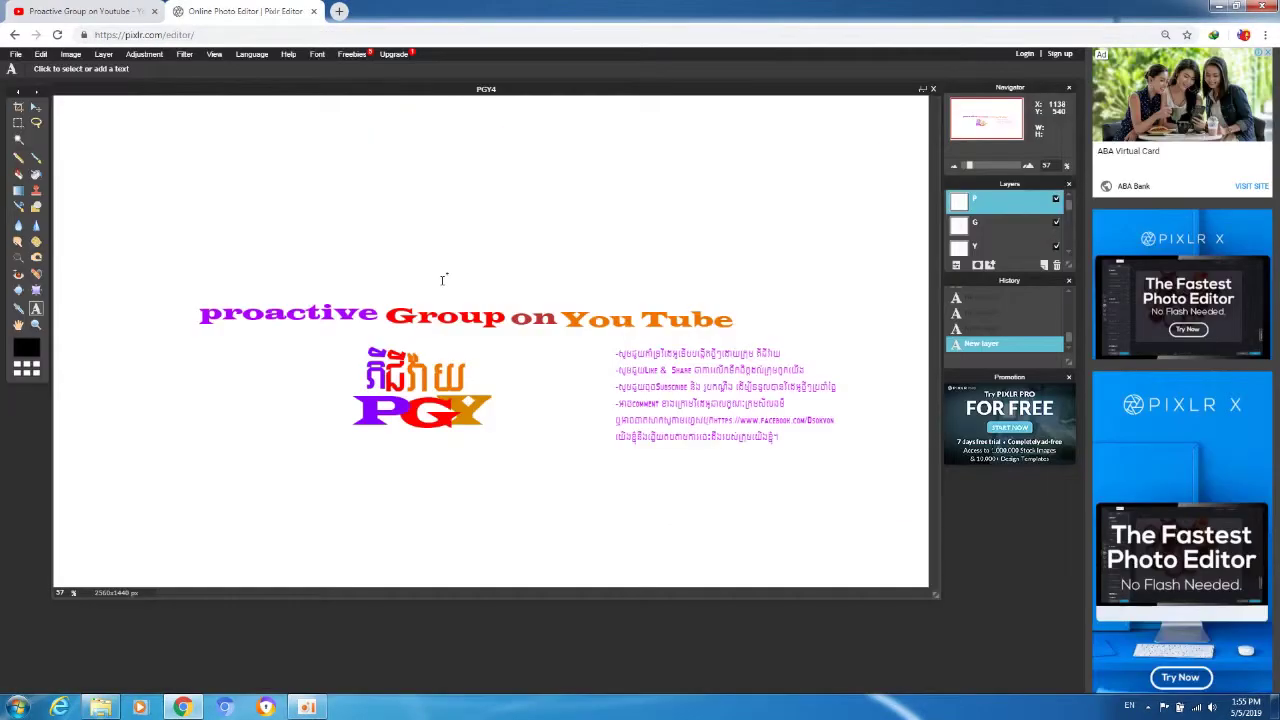
key(ctrl+Tab)
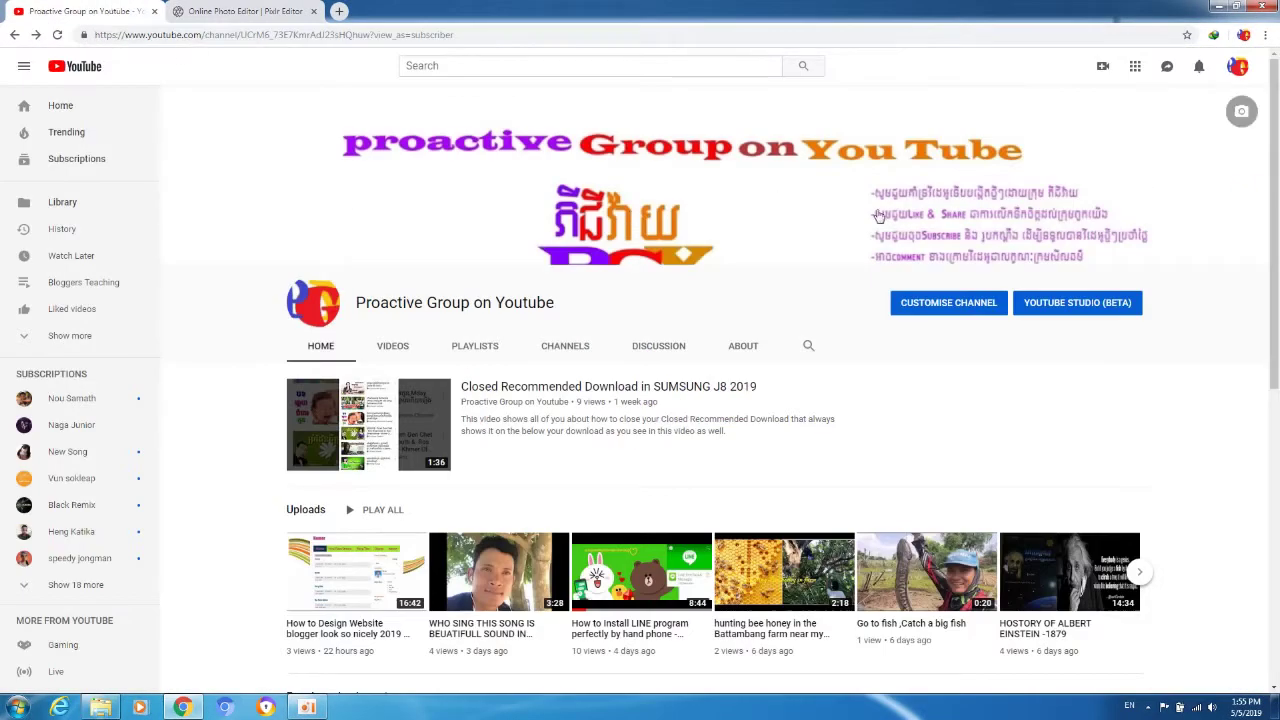
key(ctrl+Tab)
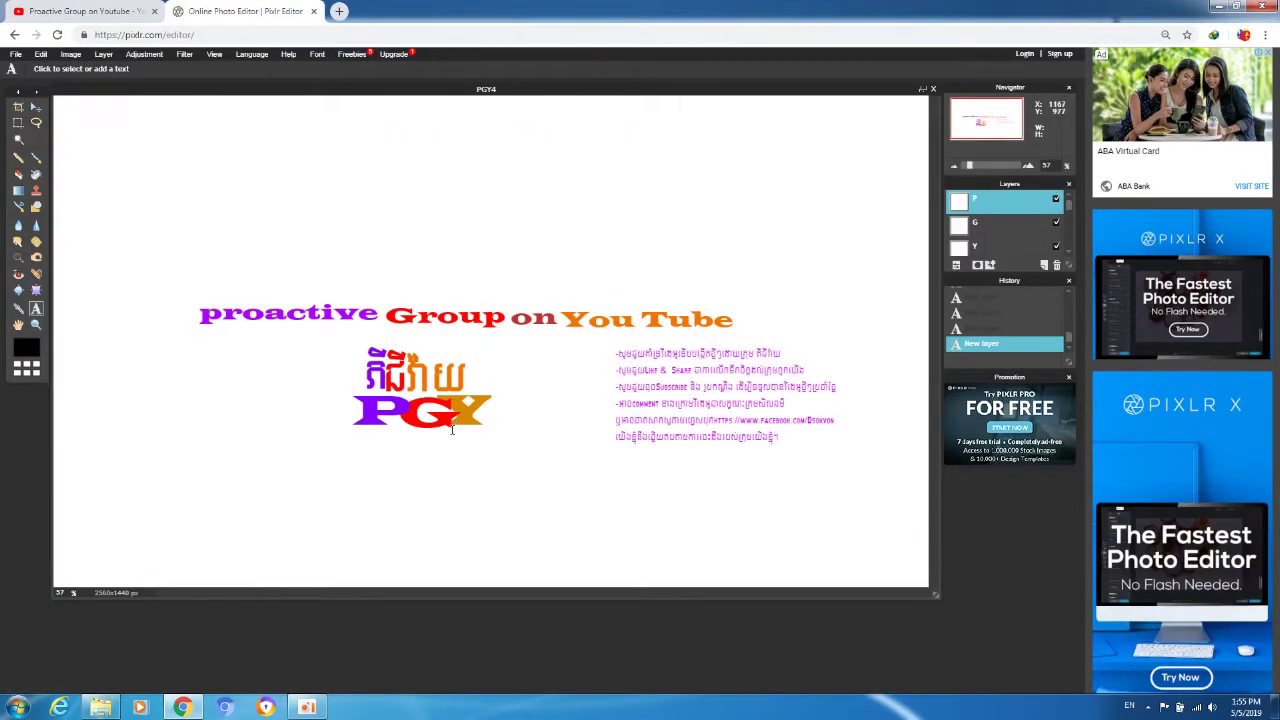
click(379, 384)
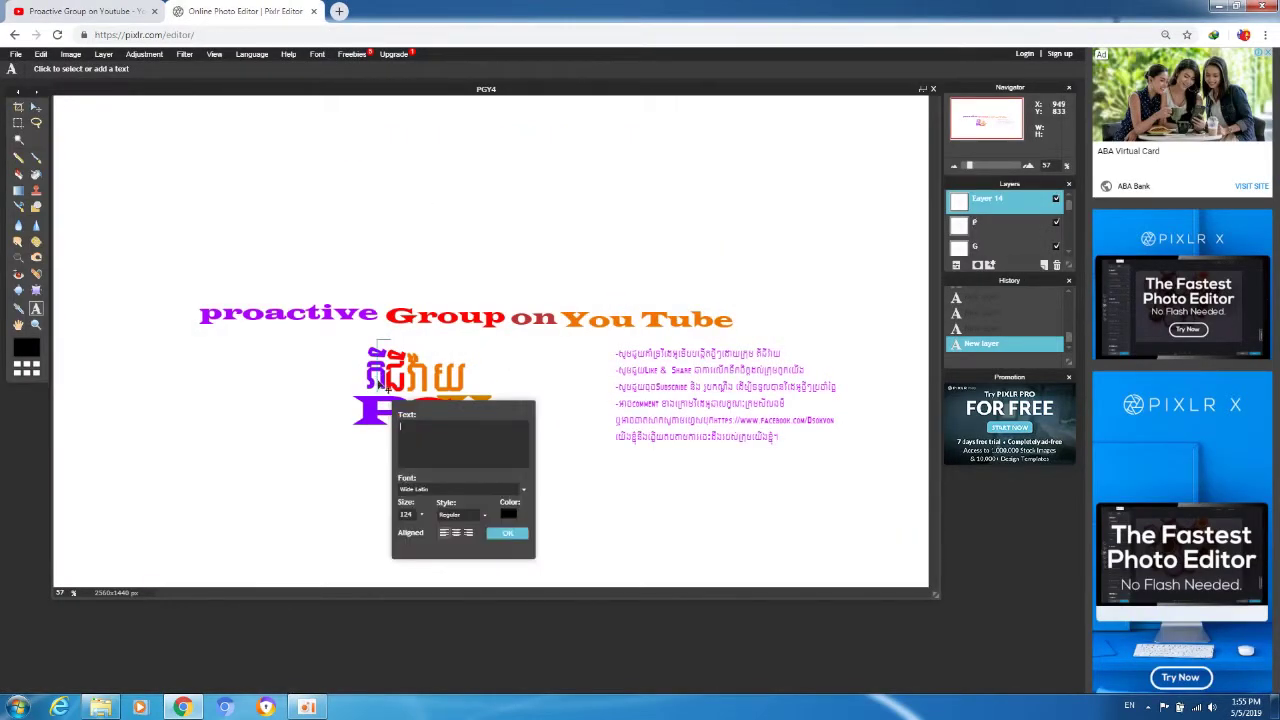
click(997, 231)
key(Delete)
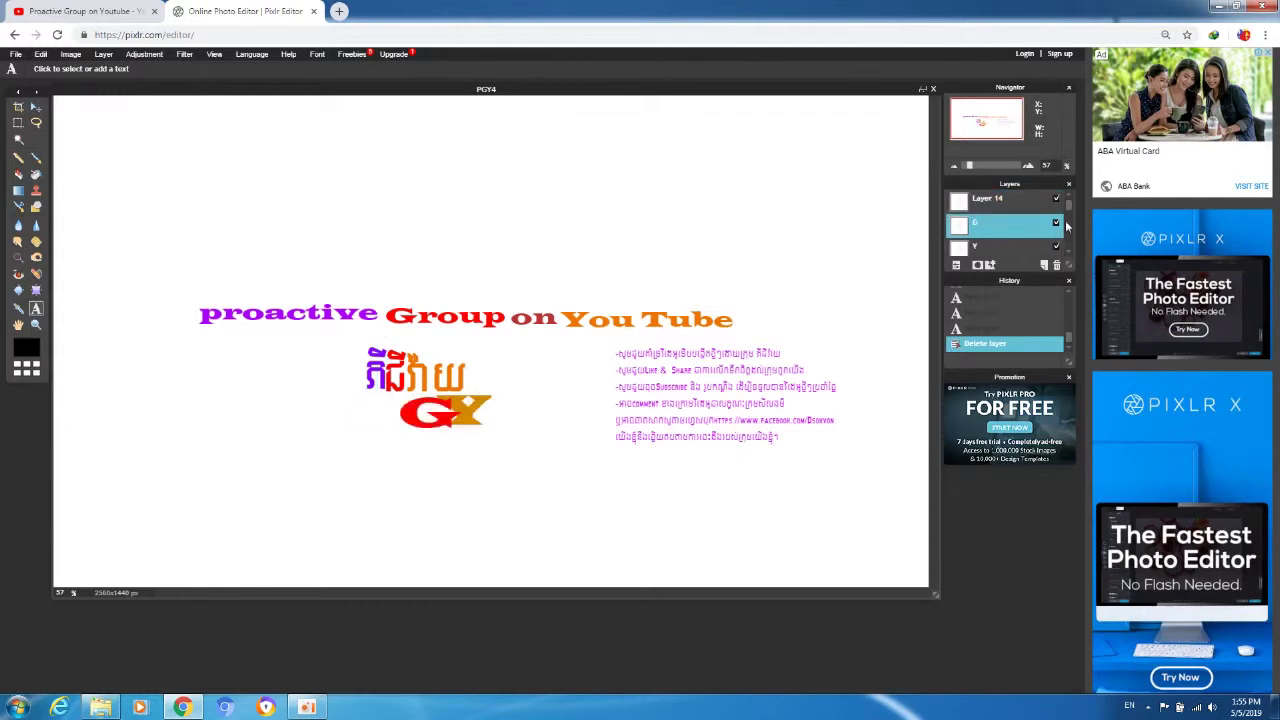
drag(1072, 206, 1072, 211)
drag(1068, 210, 1071, 244)
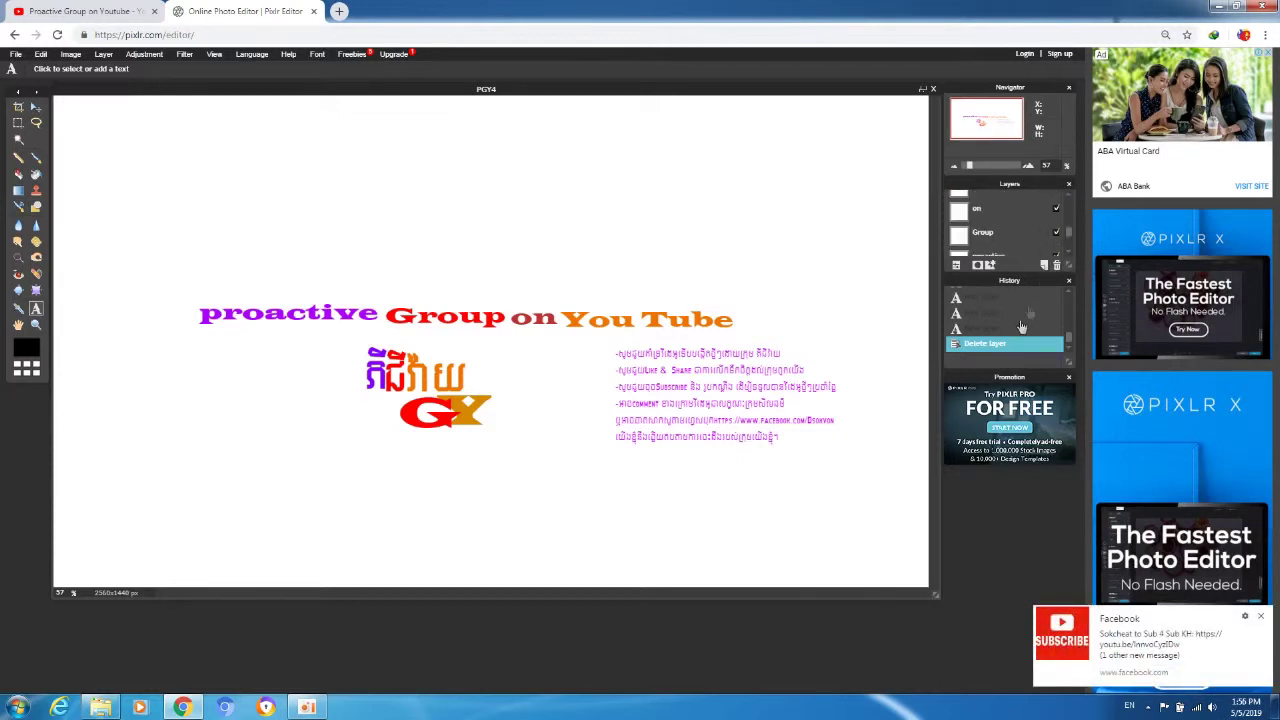
click(989, 303)
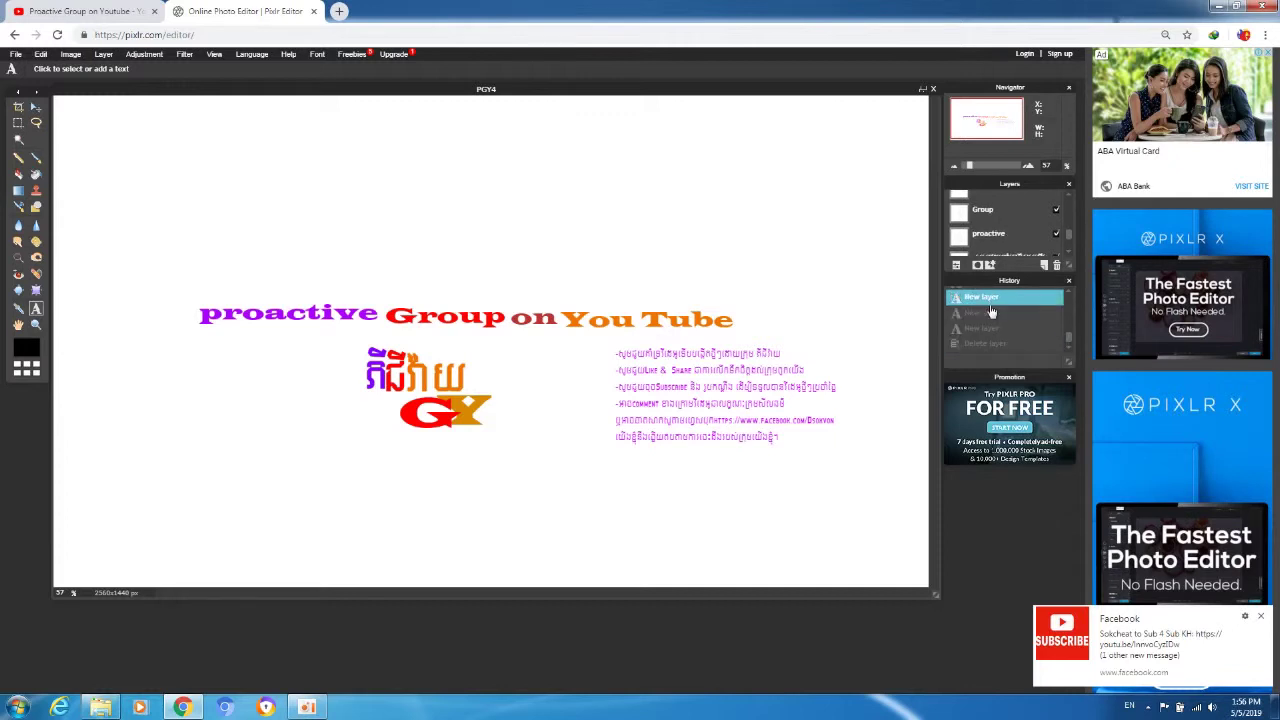
click(990, 316)
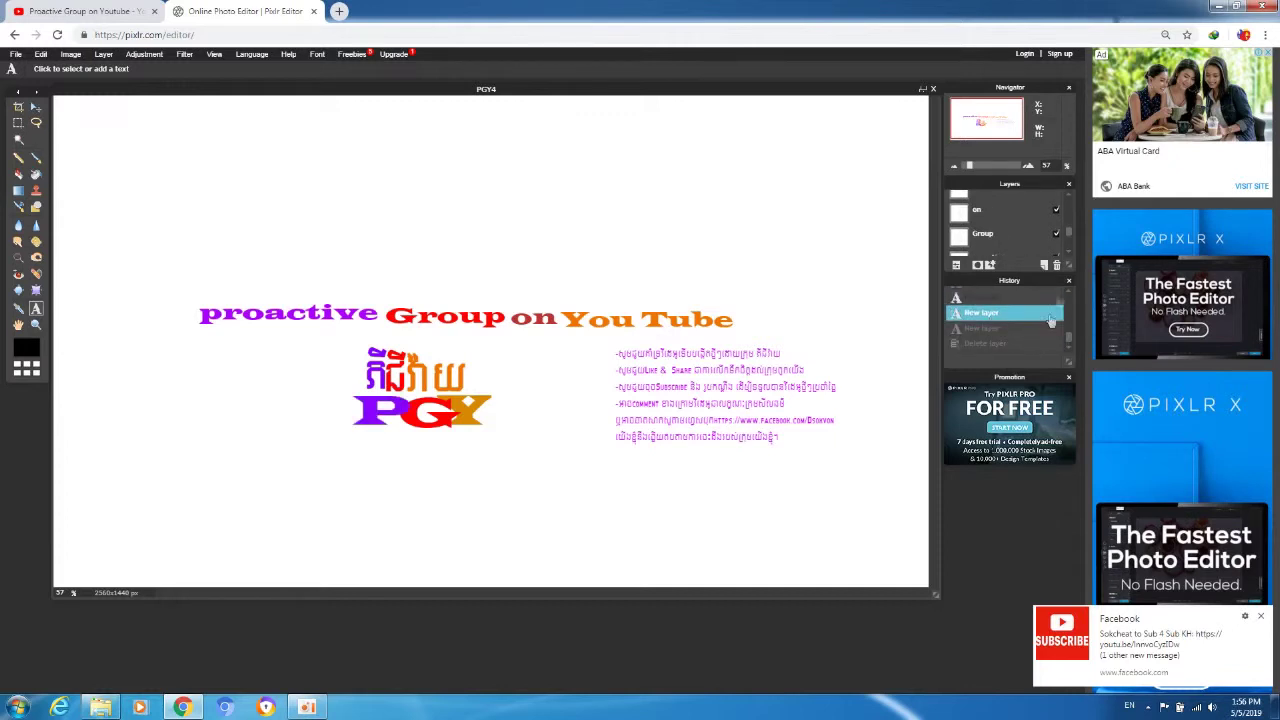
Move the orange Khmer text "វ៉ាយ" up to just below the "Group" title and set its font size to 100
drag(1068, 236, 1069, 201)
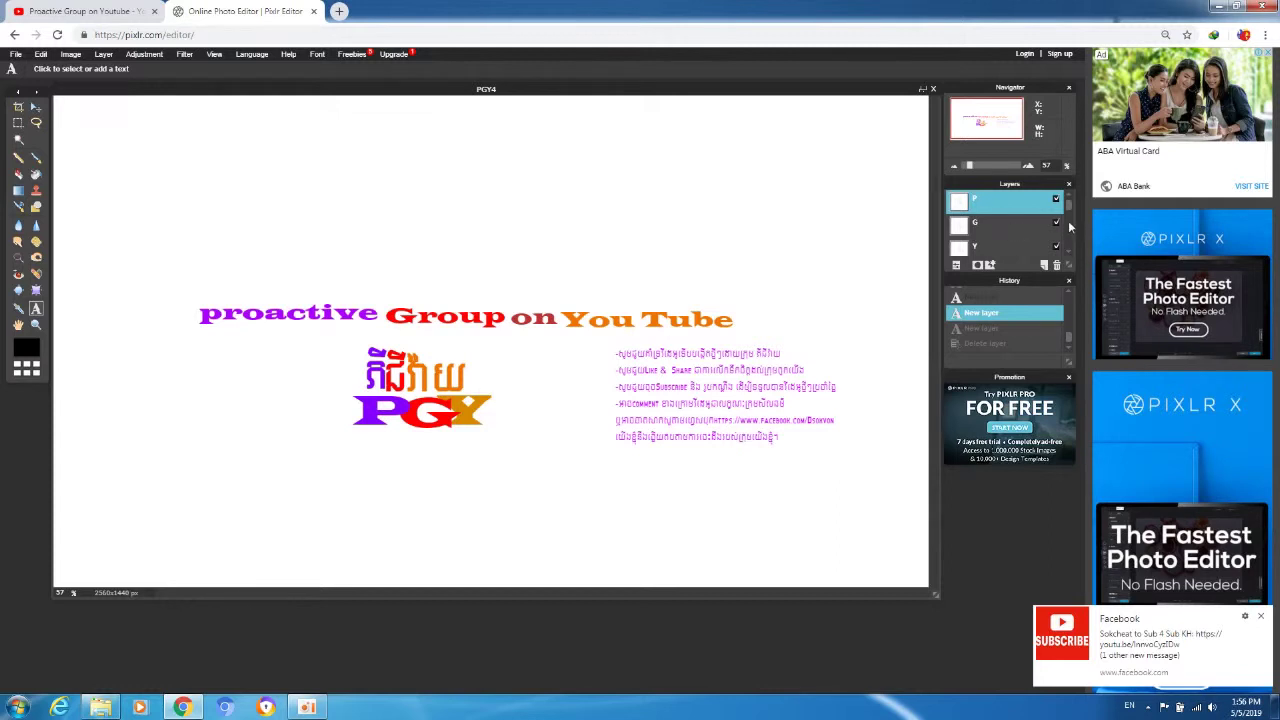
scroll(1069, 214, down, 3)
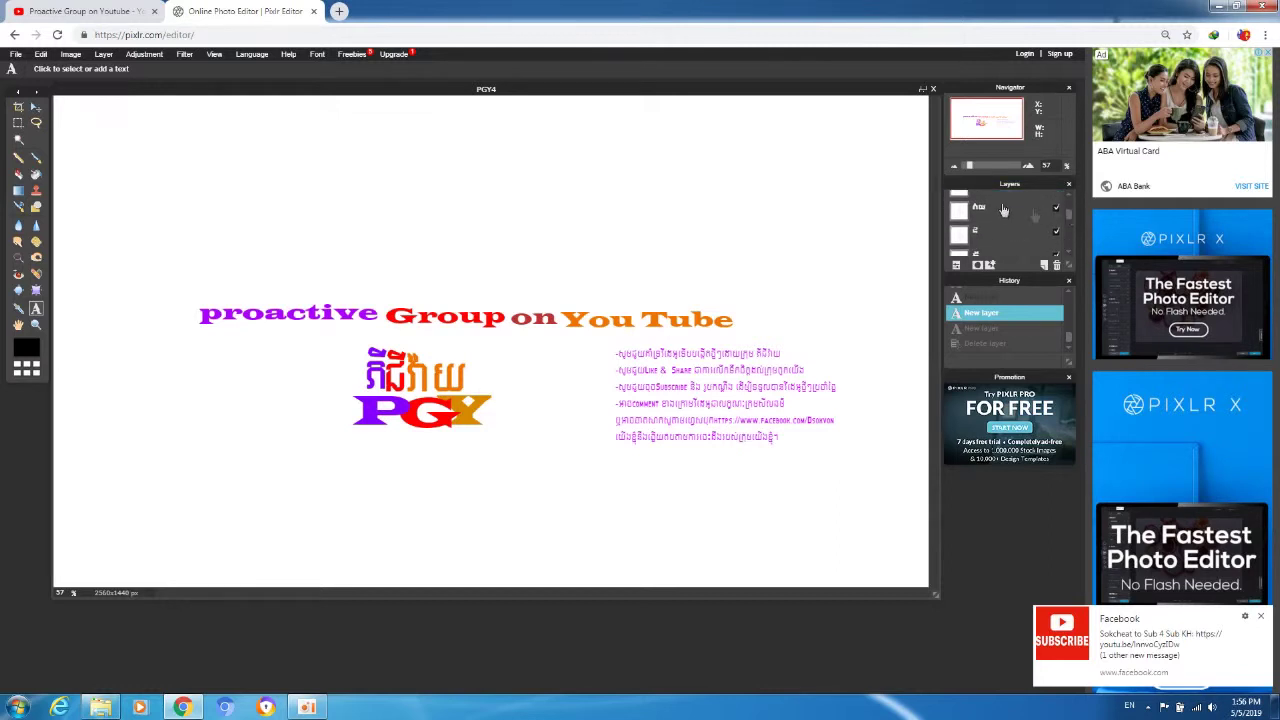
click(992, 210)
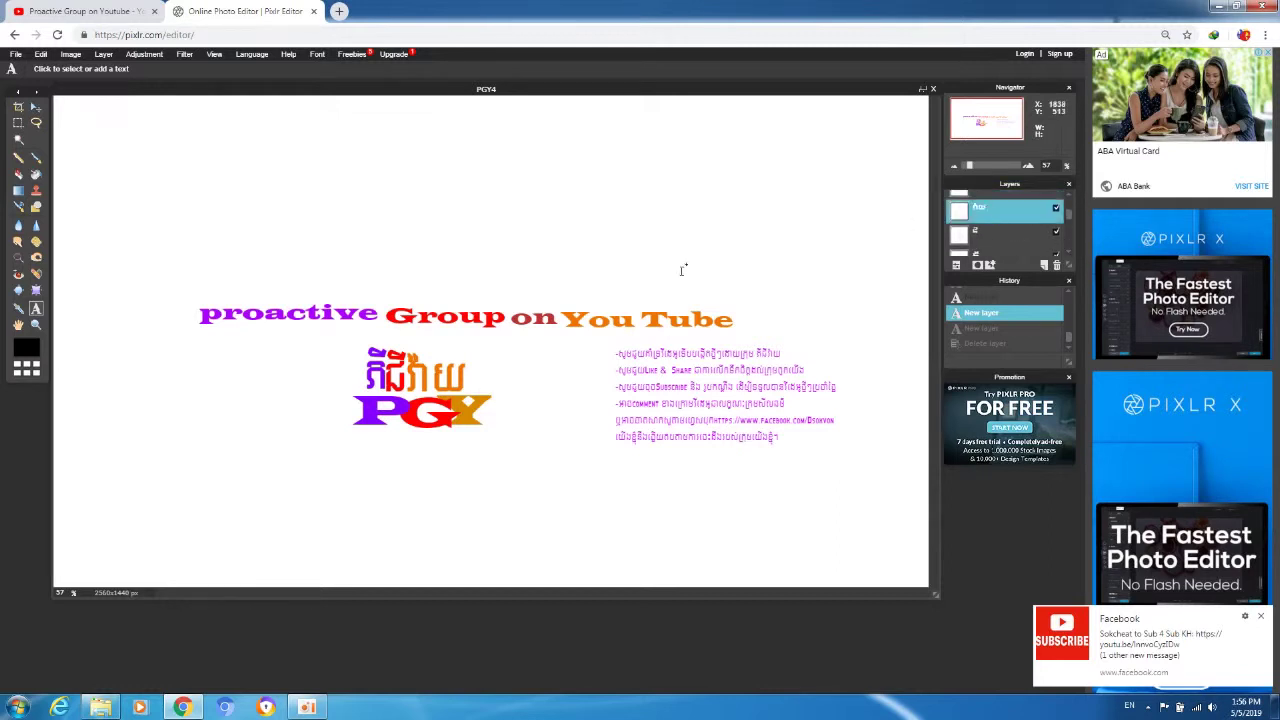
click(483, 370)
drag(434, 372, 441, 348)
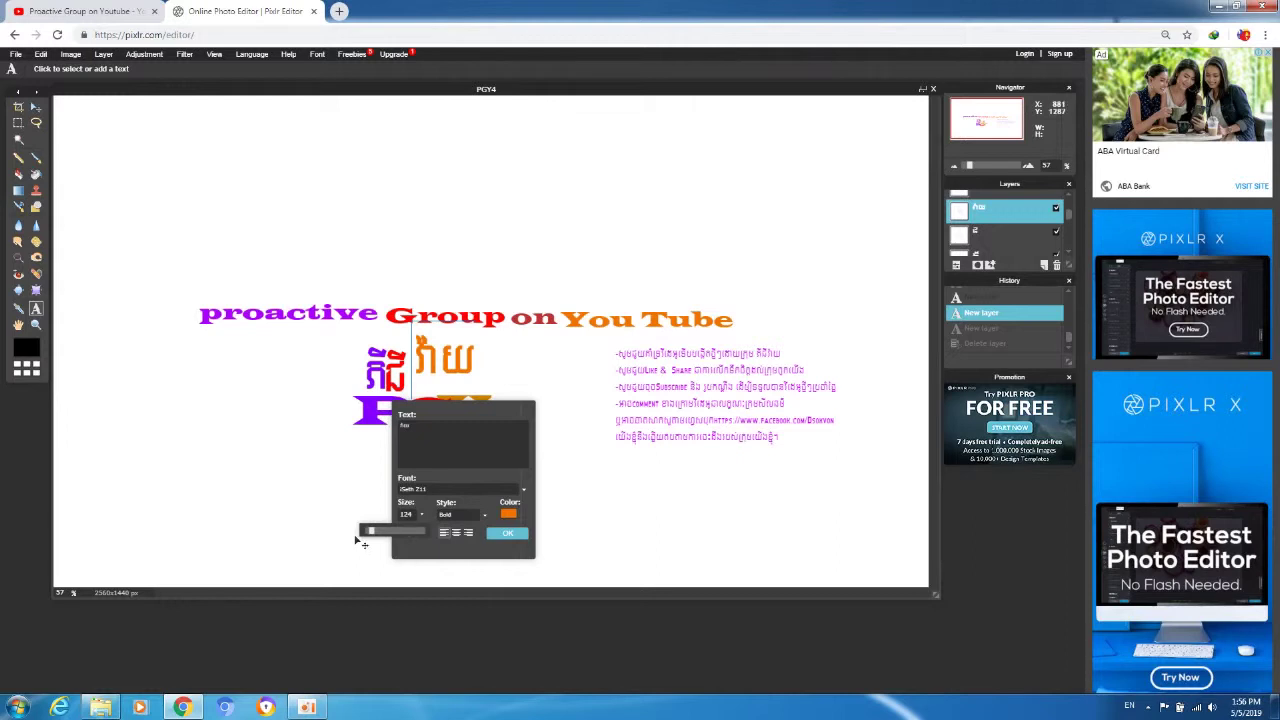
drag(374, 537, 370, 537)
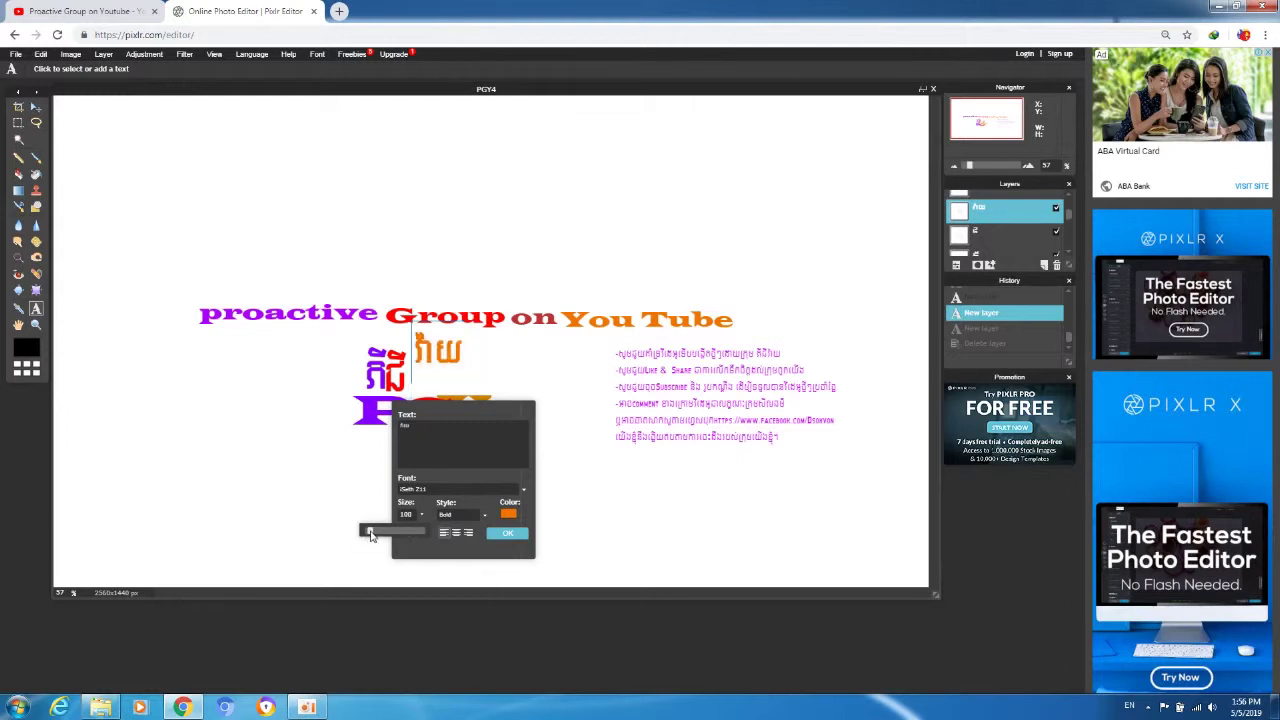
click(507, 533)
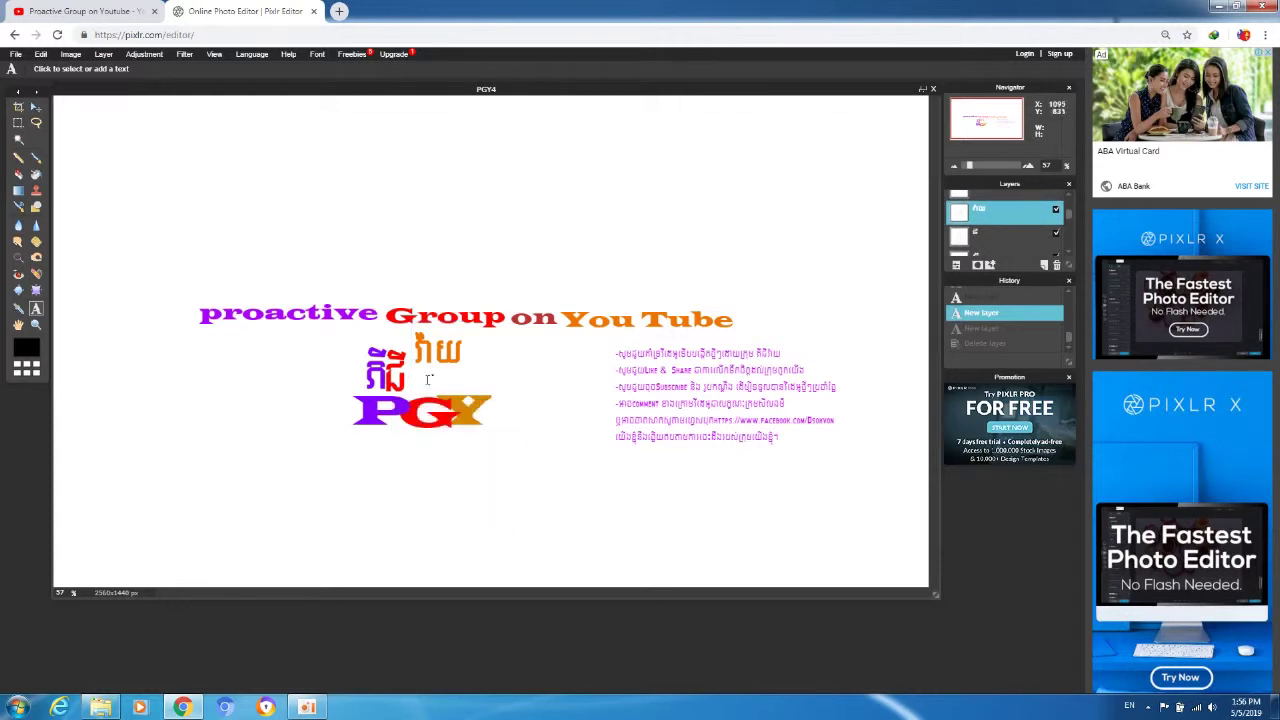
Move the red Khmer letter "ជី" up beside the orange "វ៉ាយ" and set its font size to 104
click(369, 411)
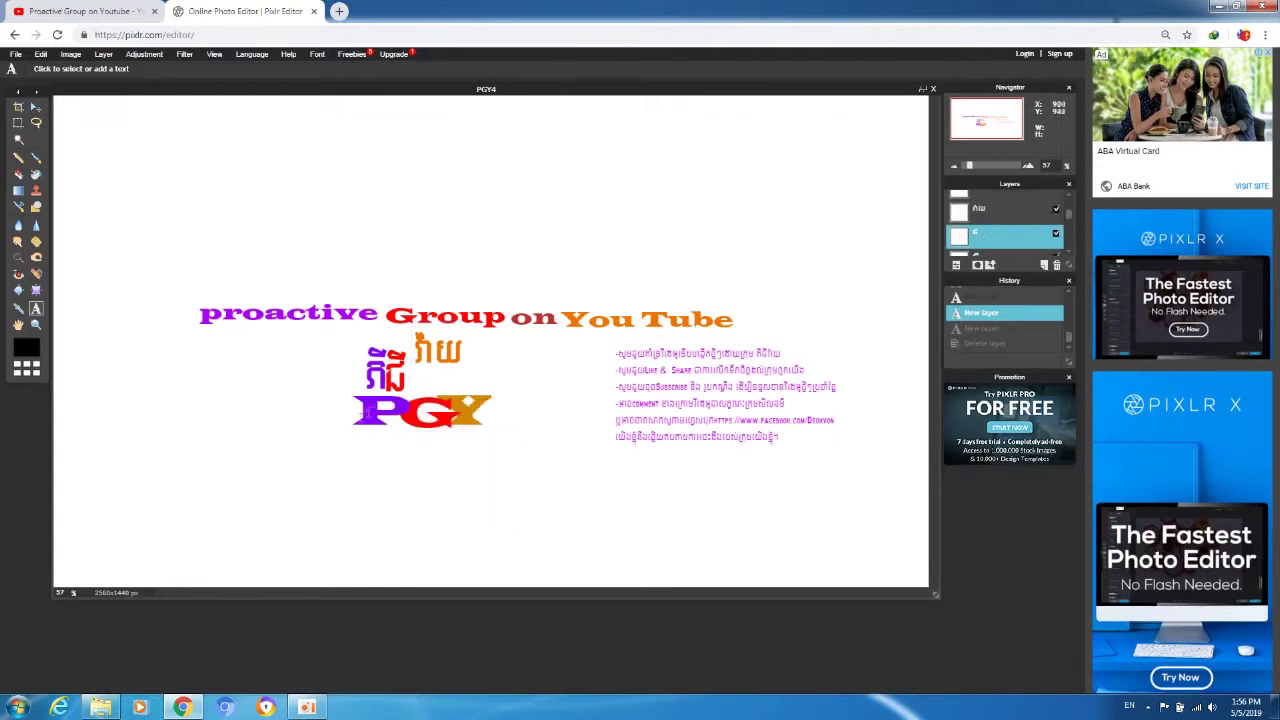
click(385, 388)
text(ដឹ)
drag(411, 357, 414, 364)
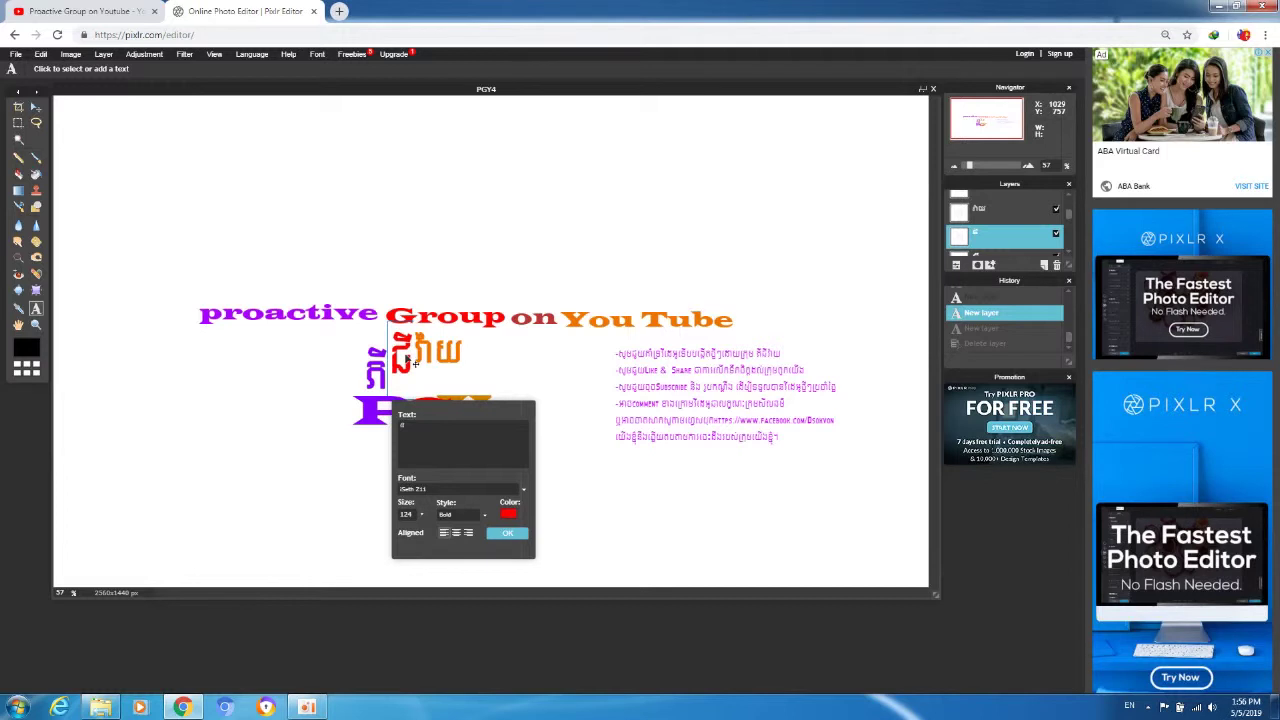
drag(414, 364, 412, 361)
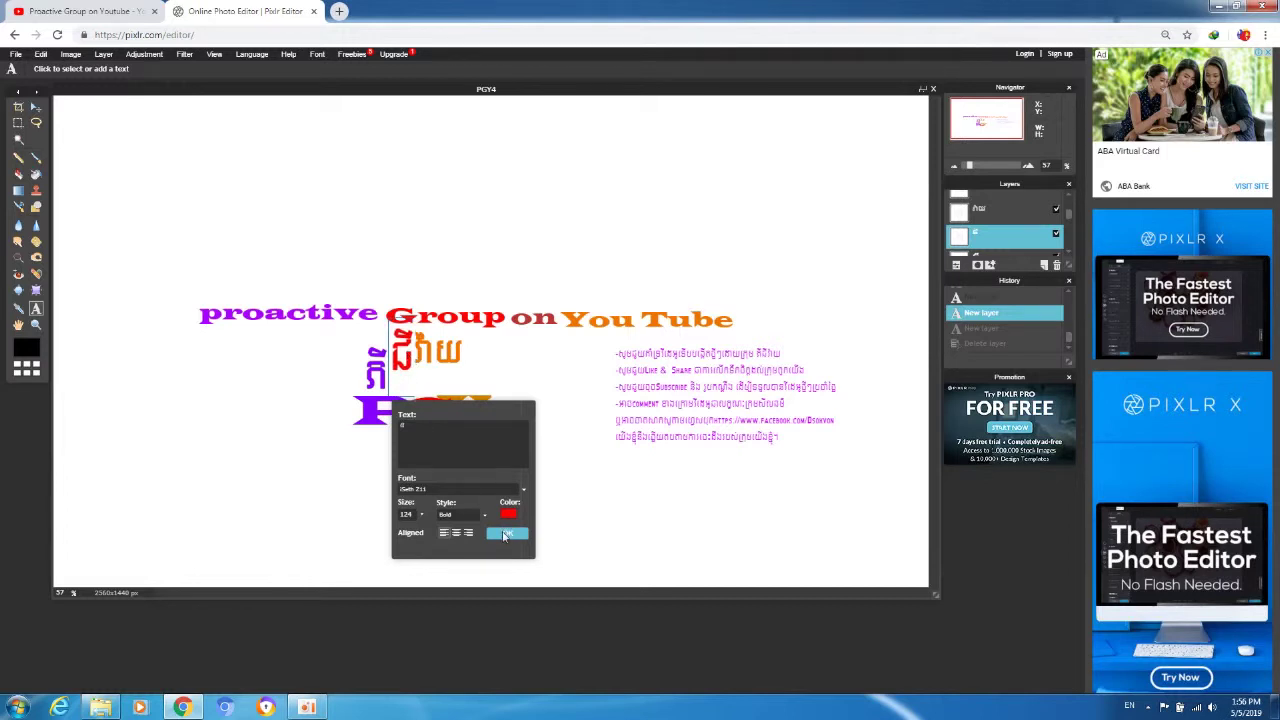
click(421, 516)
drag(374, 541, 370, 535)
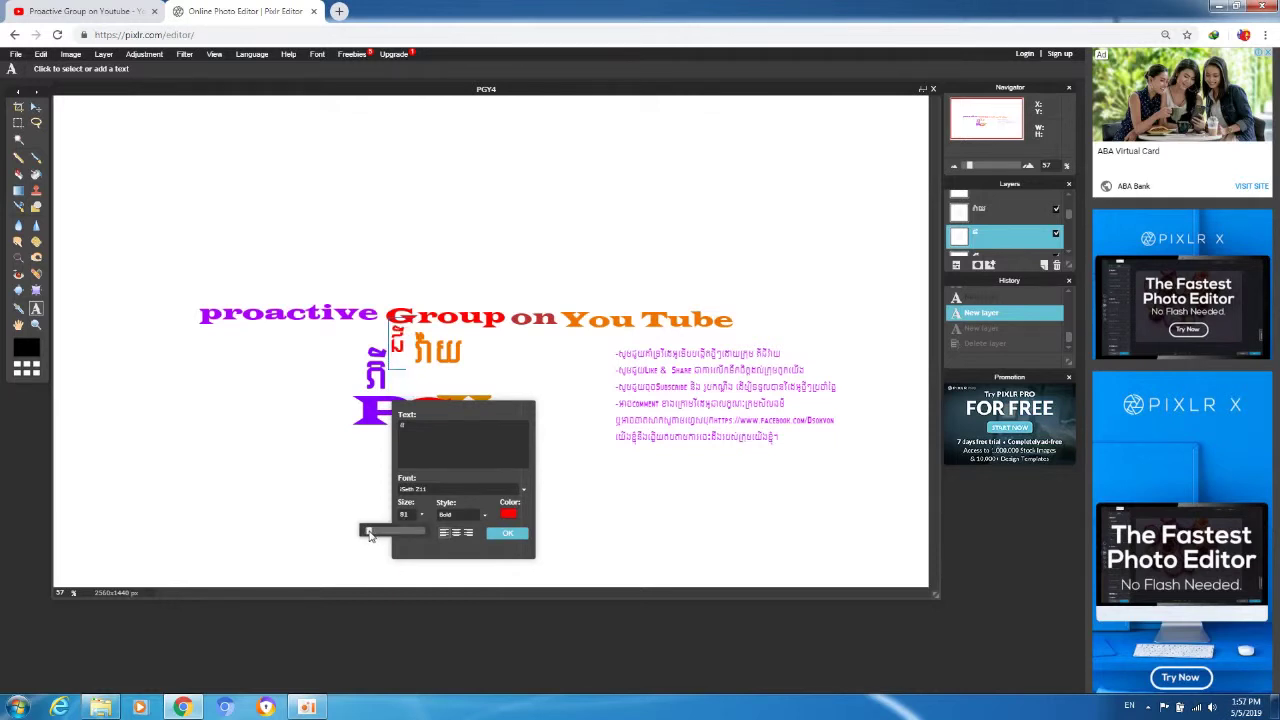
drag(370, 535, 370, 536)
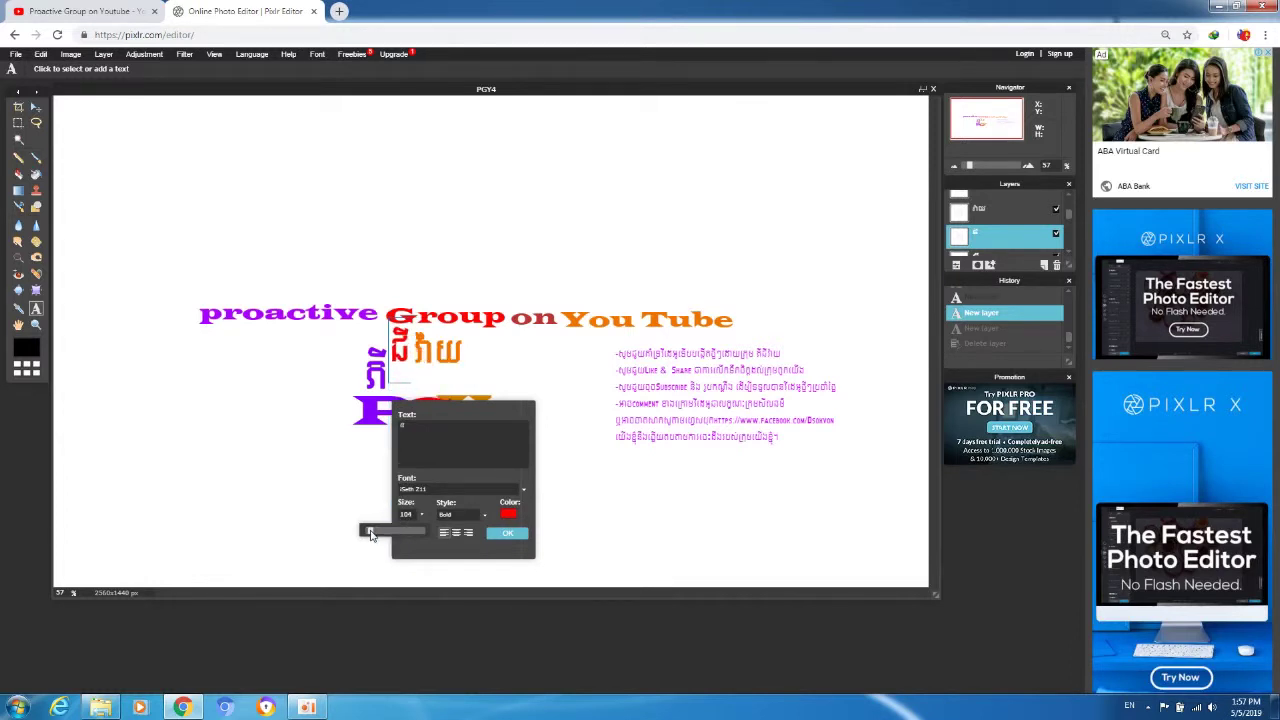
click(509, 534)
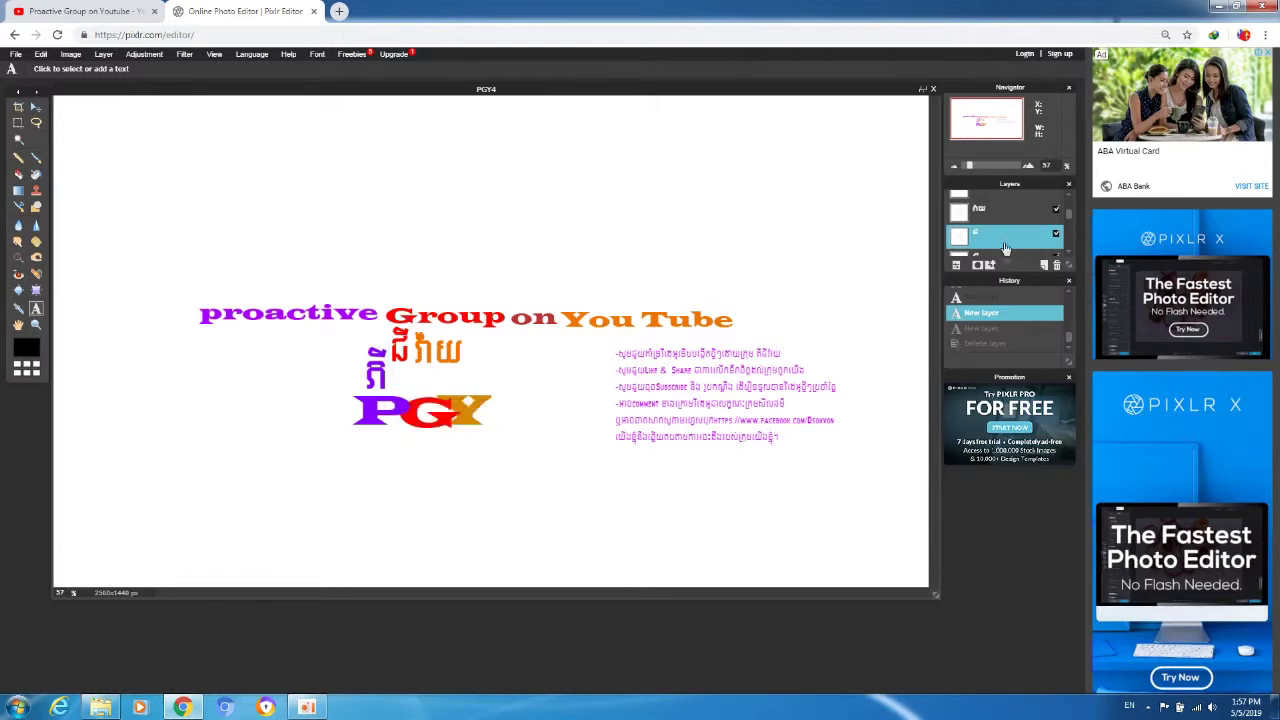
Move the purple Khmer letter "ភី" up directly against the red "ជី" and set its font size to 104
drag(1068, 215, 1068, 224)
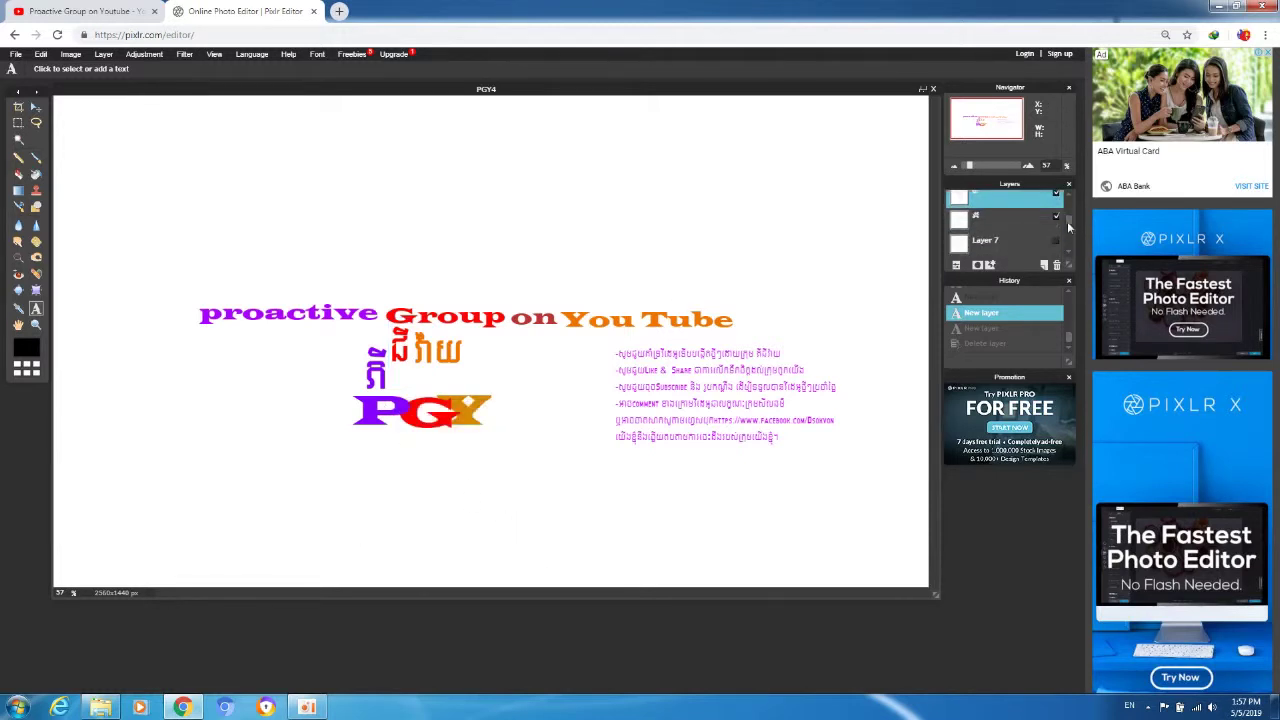
click(1018, 220)
click(376, 367)
drag(378, 372, 384, 360)
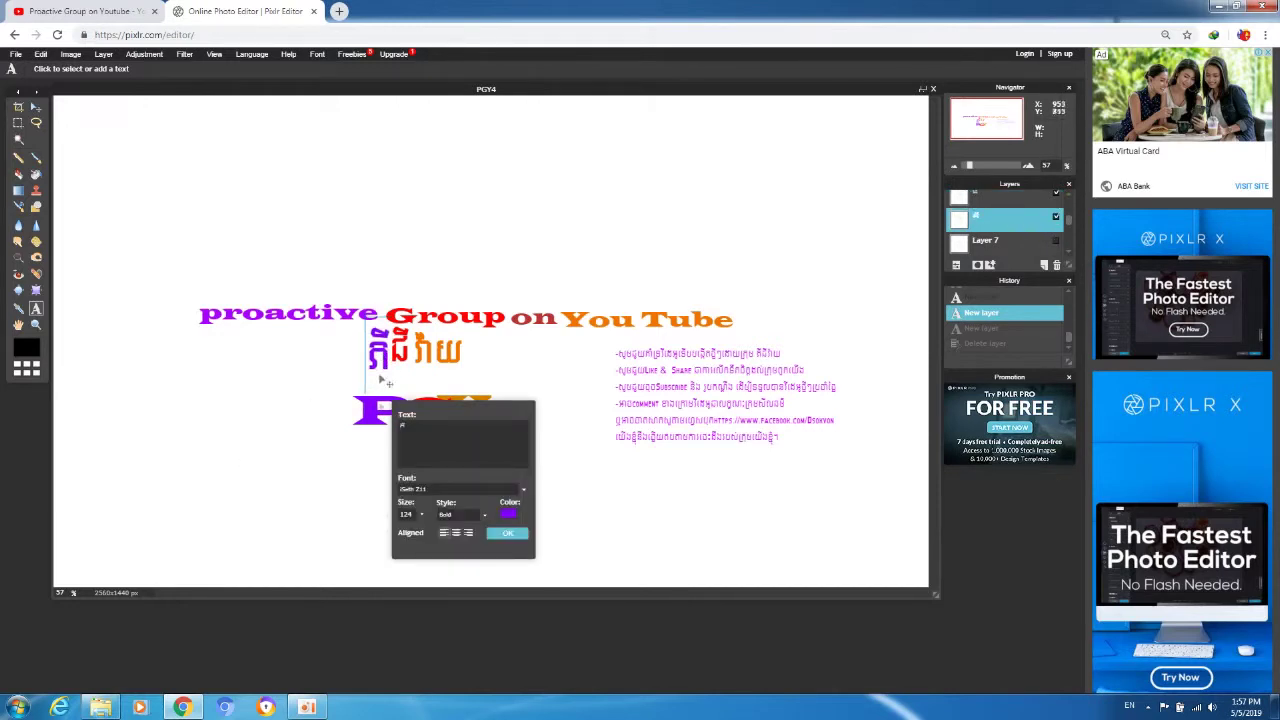
click(421, 515)
drag(370, 533, 371, 535)
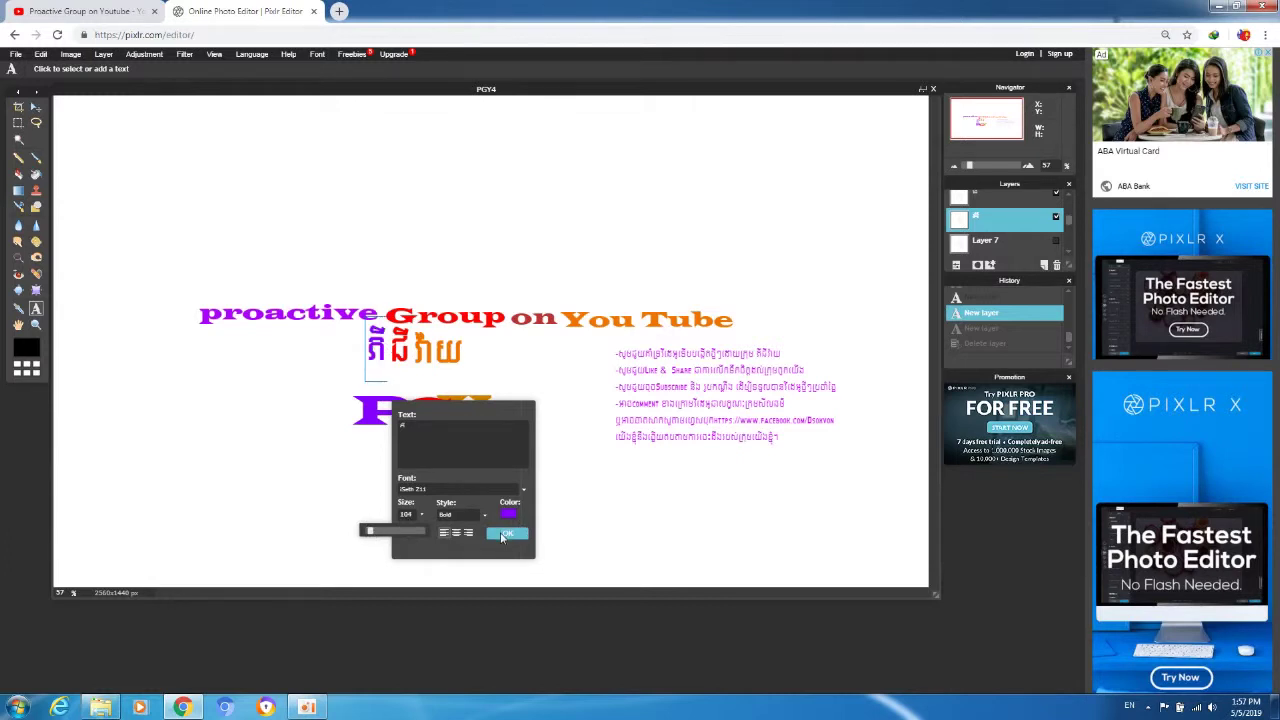
drag(368, 348, 378, 347)
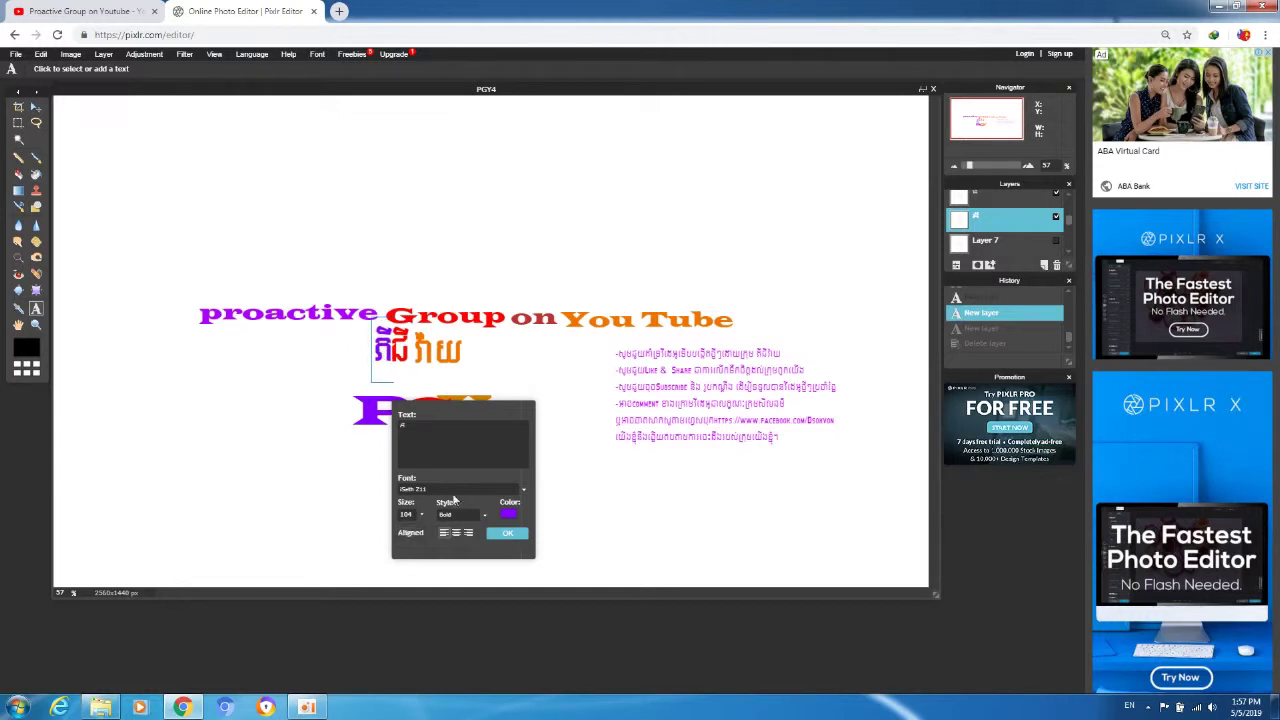
click(503, 538)
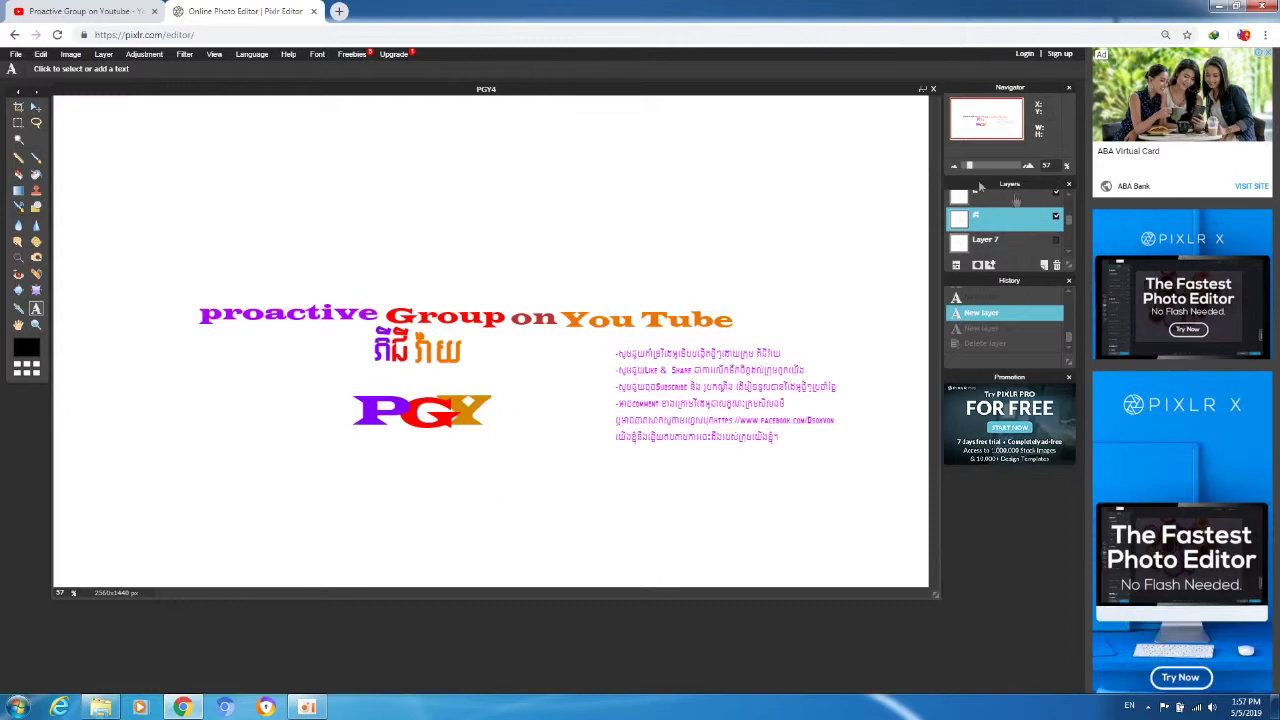
Reorder the layers so the orange Khmer text "វ៉ាយ" lies below the red "ជី" and purple "ភី" letters
scroll(1068, 224, up, 1)
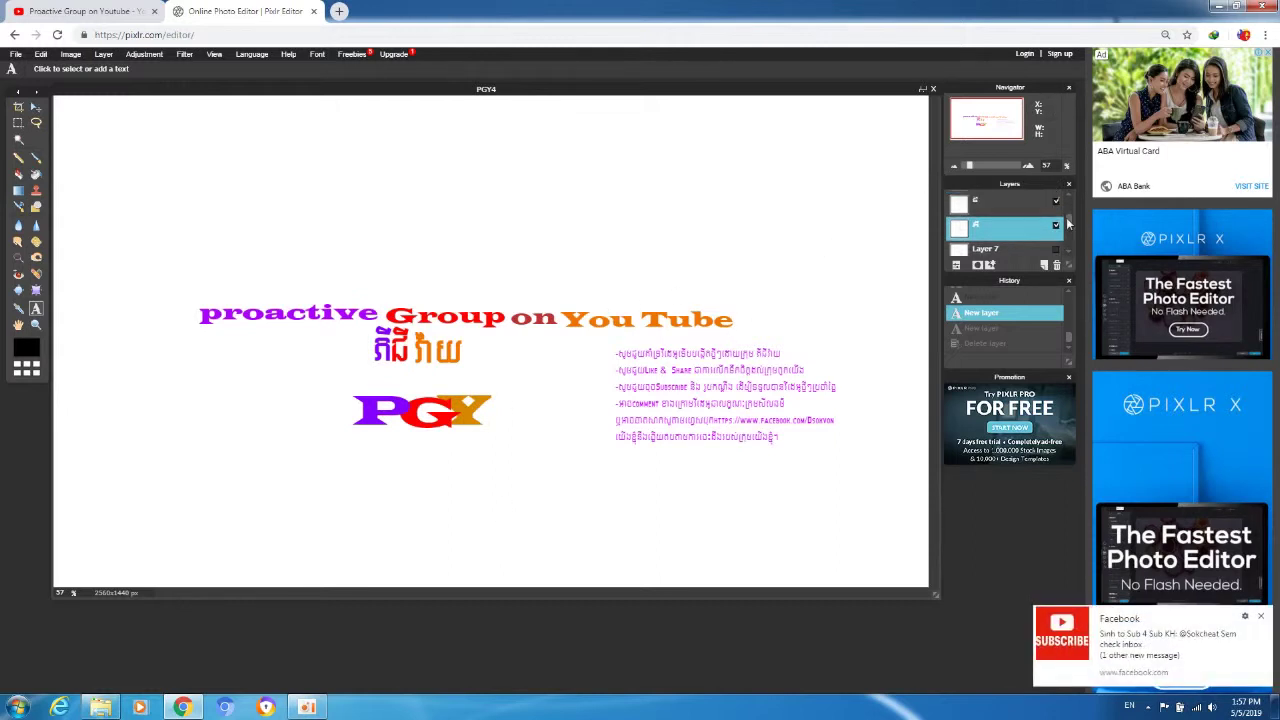
drag(1000, 234, 1000, 255)
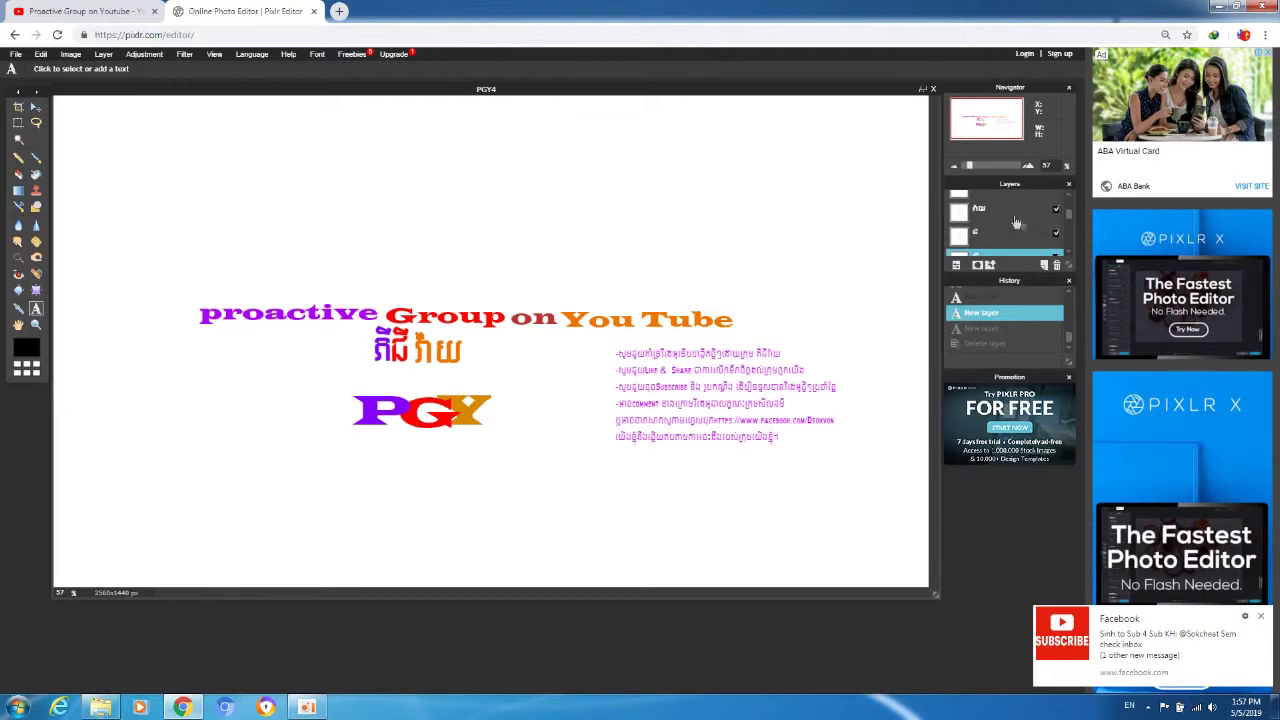
Set the orange Khmer text "វ៉ាយ" to font size 104 and move it directly against the red "ជី"
click(416, 360)
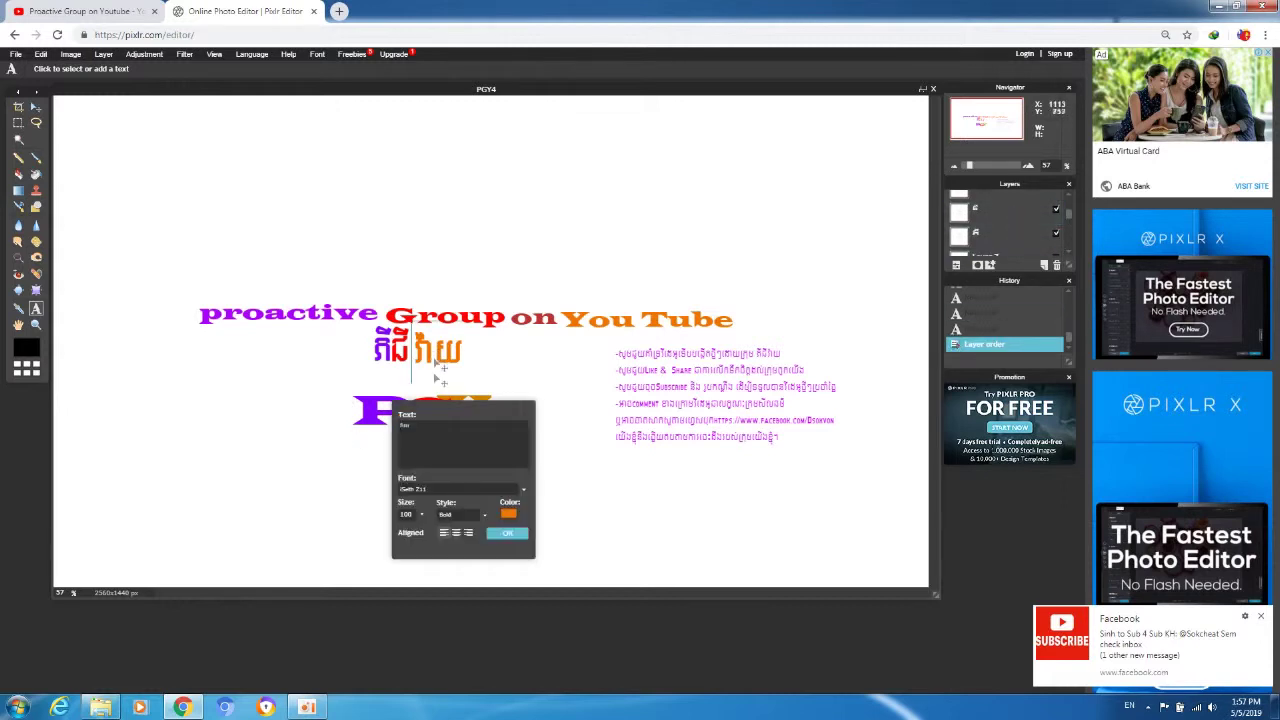
click(422, 514)
drag(369, 535, 370, 536)
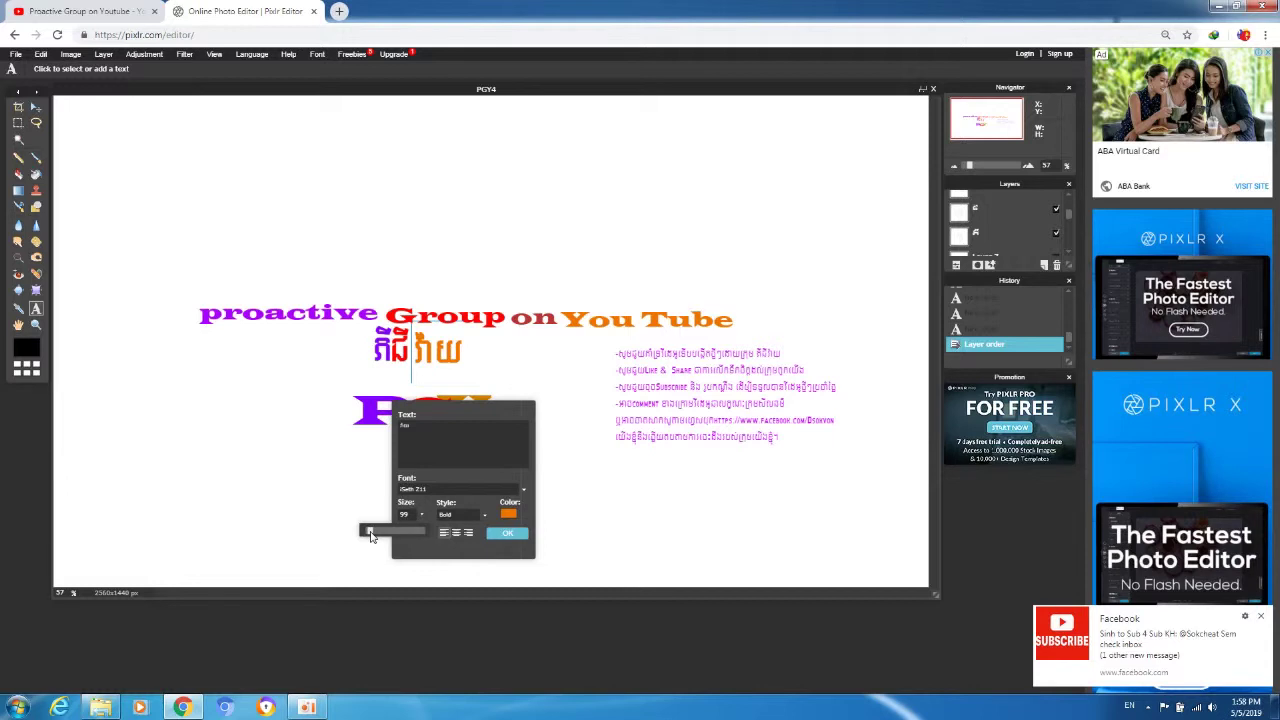
drag(370, 535, 371, 533)
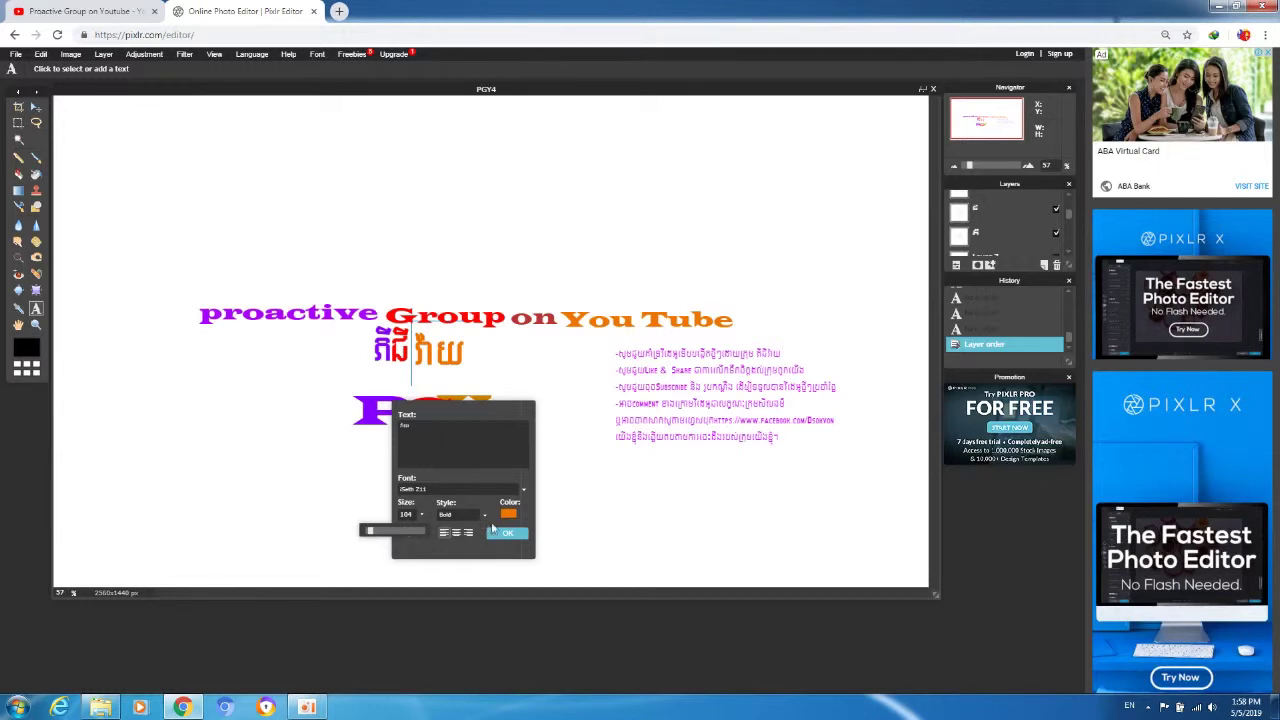
drag(450, 363, 446, 349)
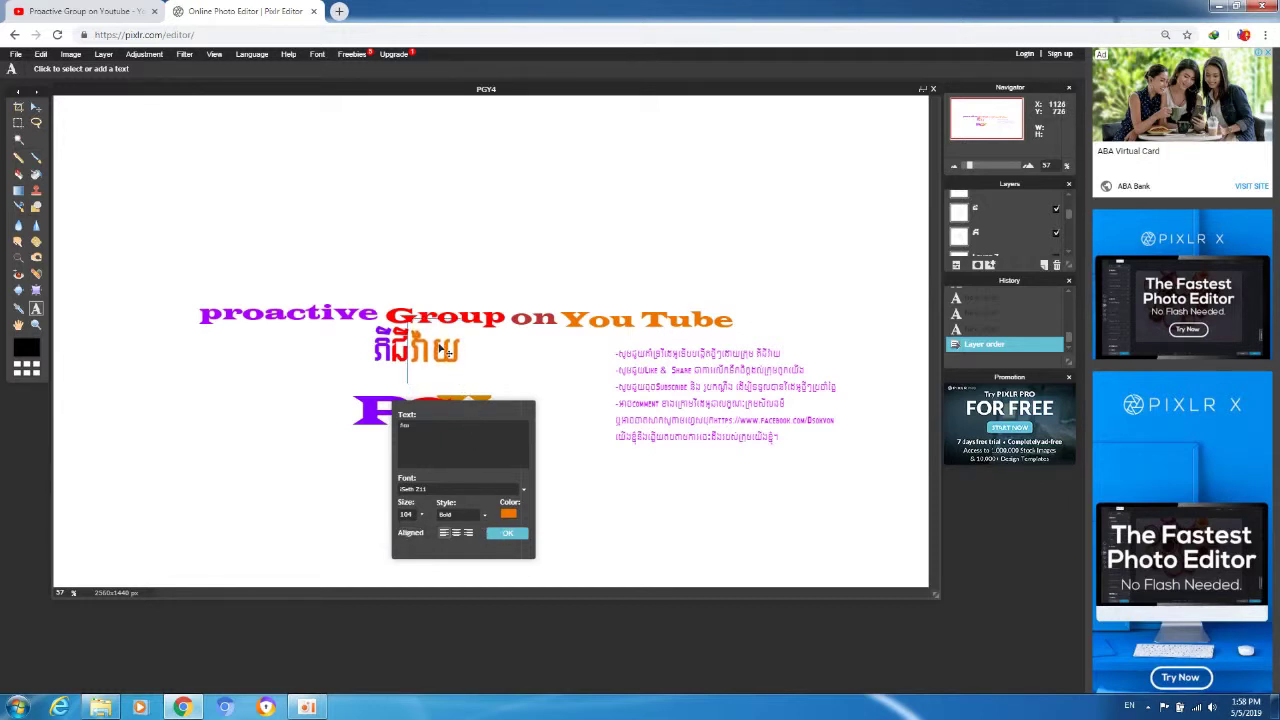
click(505, 534)
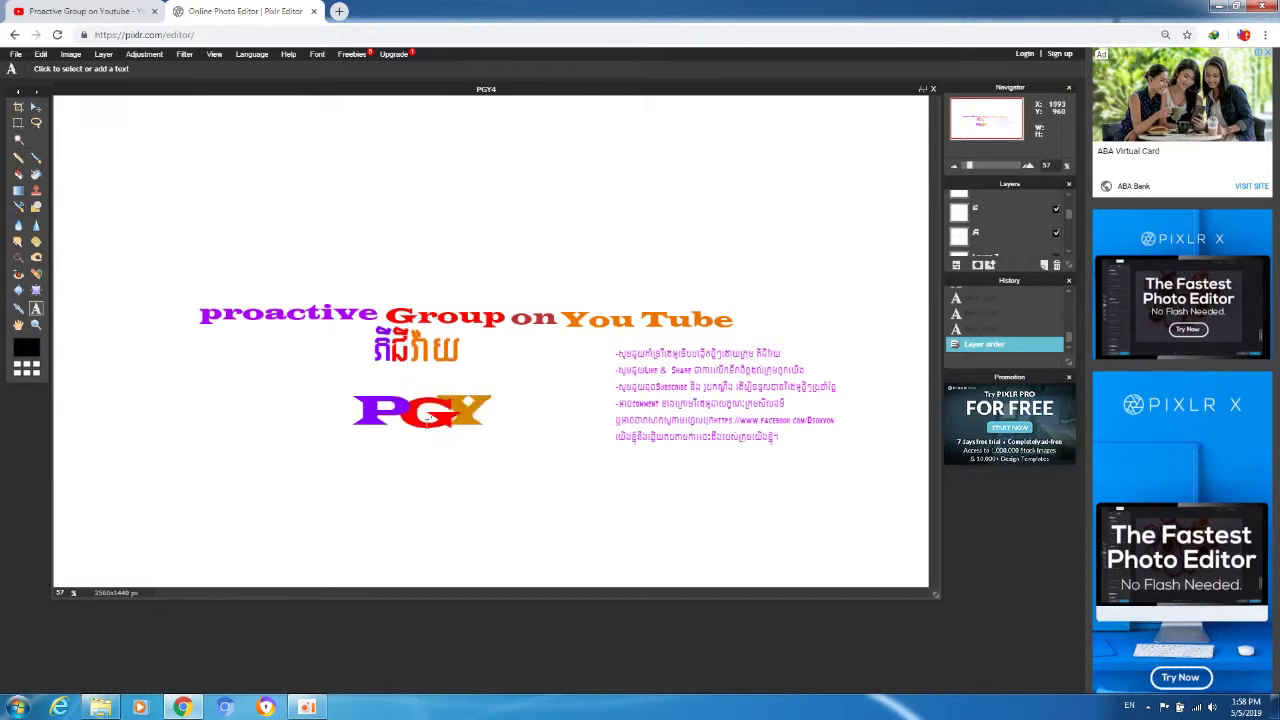
Move the orange letter "Y" up to just below the Khmer title and set its font size to 123
drag(1070, 228, 1066, 200)
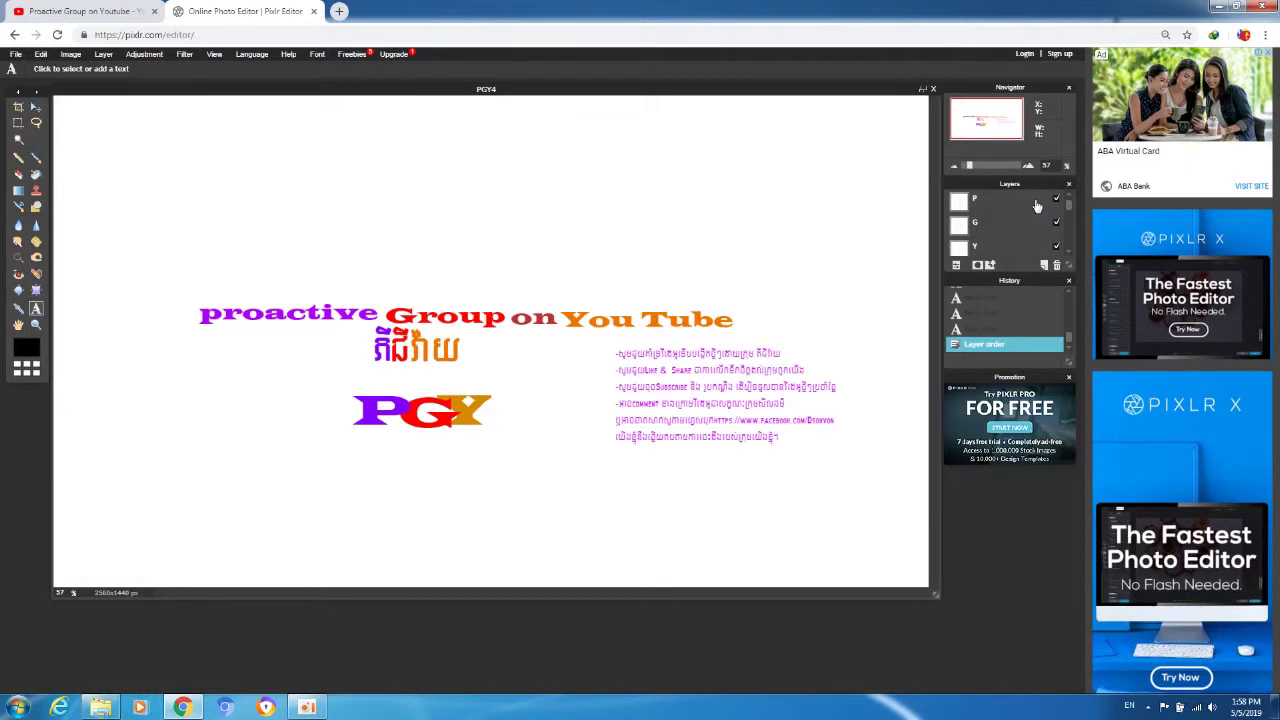
click(1015, 249)
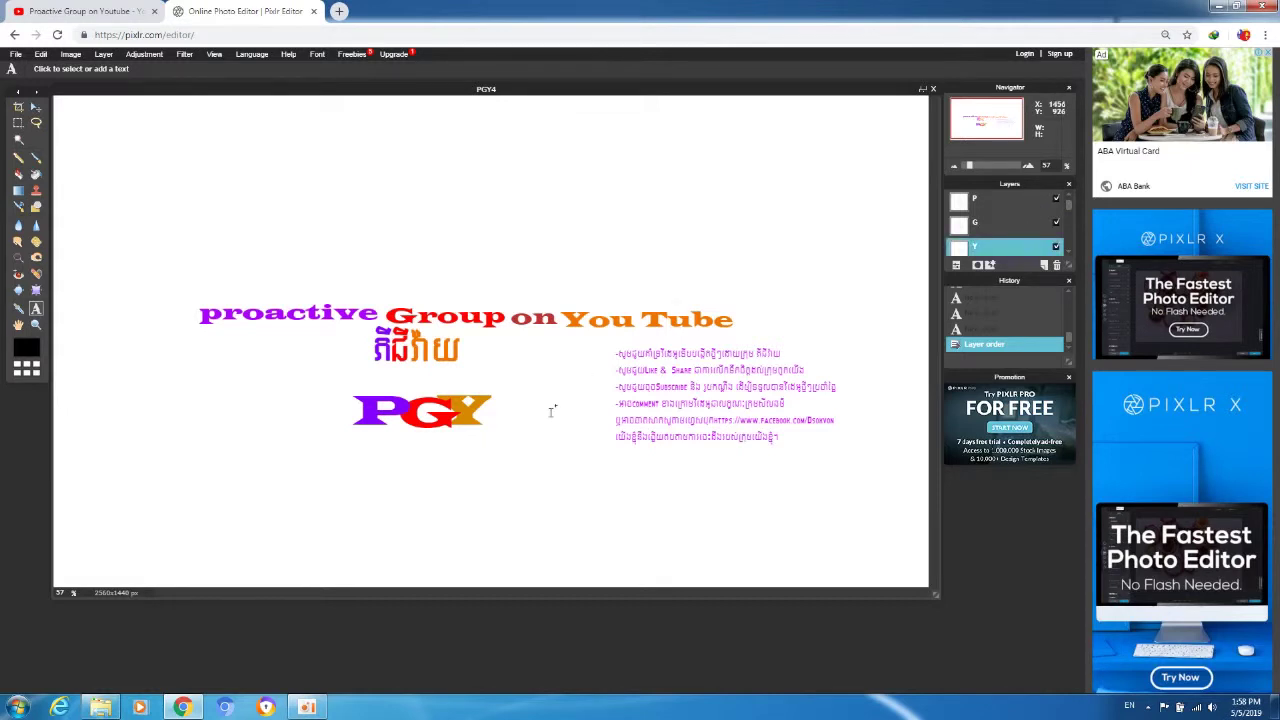
click(467, 402)
drag(470, 400, 466, 370)
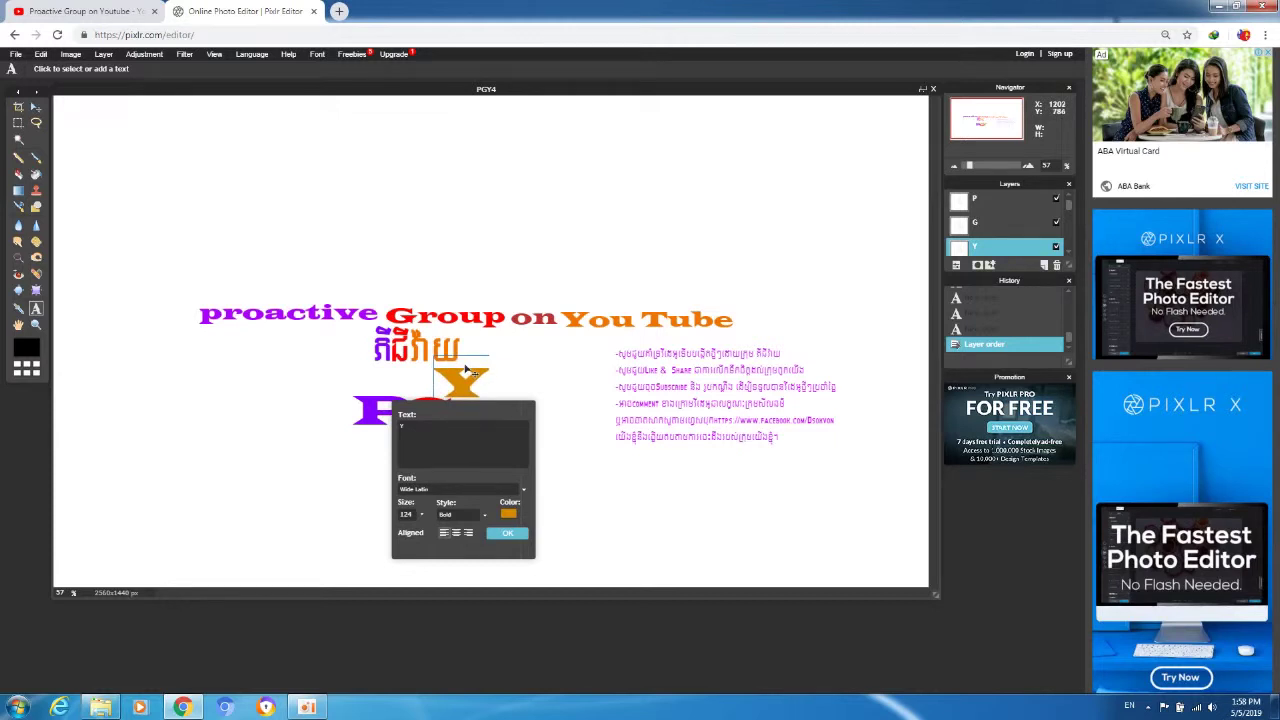
drag(390, 535, 370, 537)
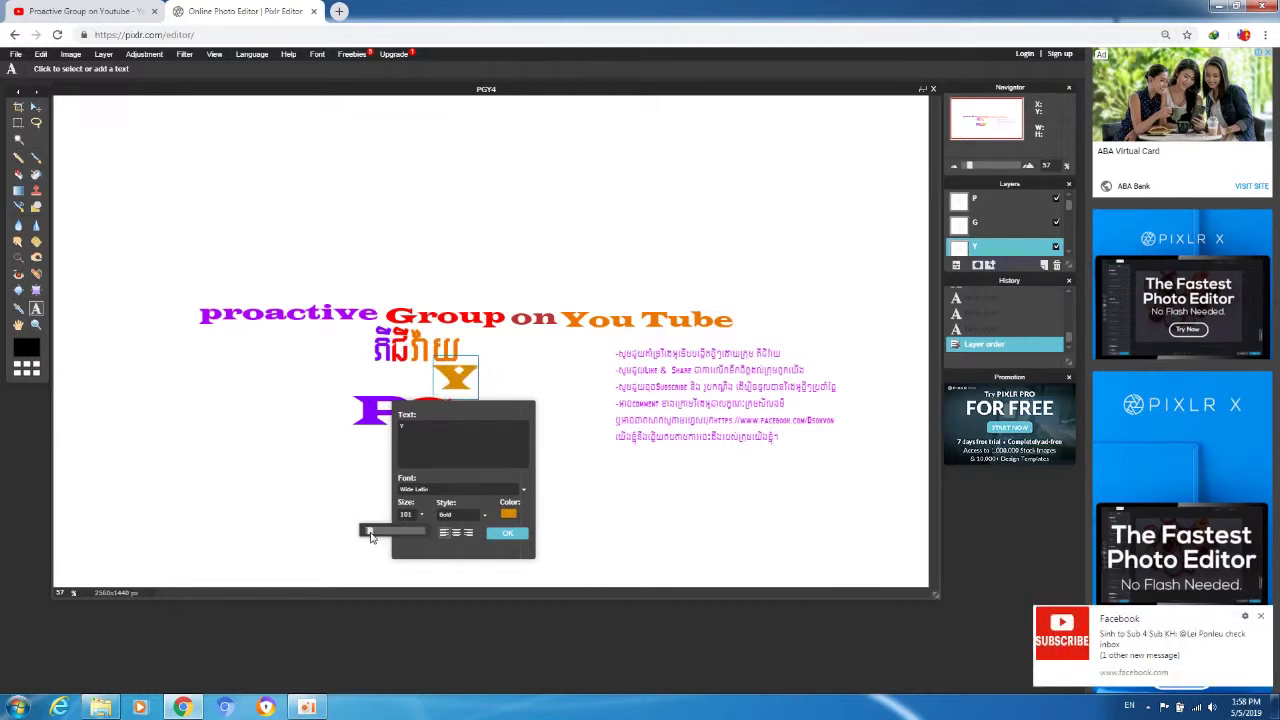
scroll(370, 537, up, 3)
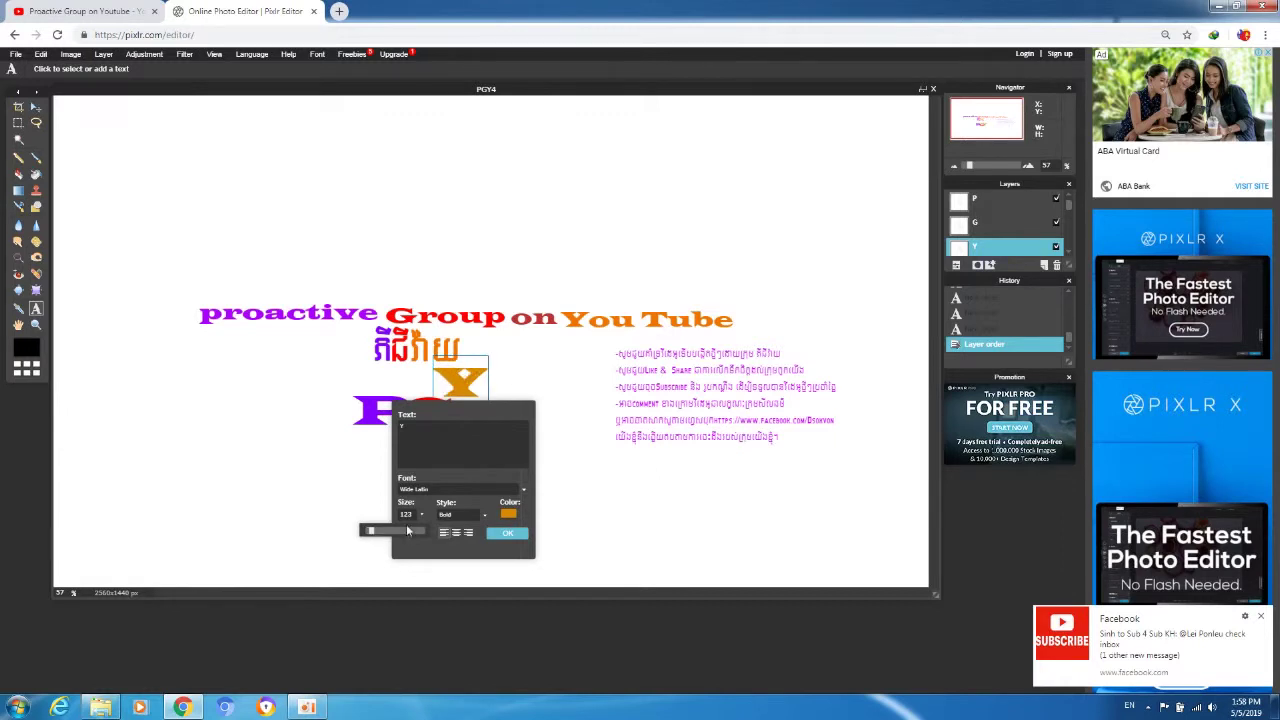
click(505, 533)
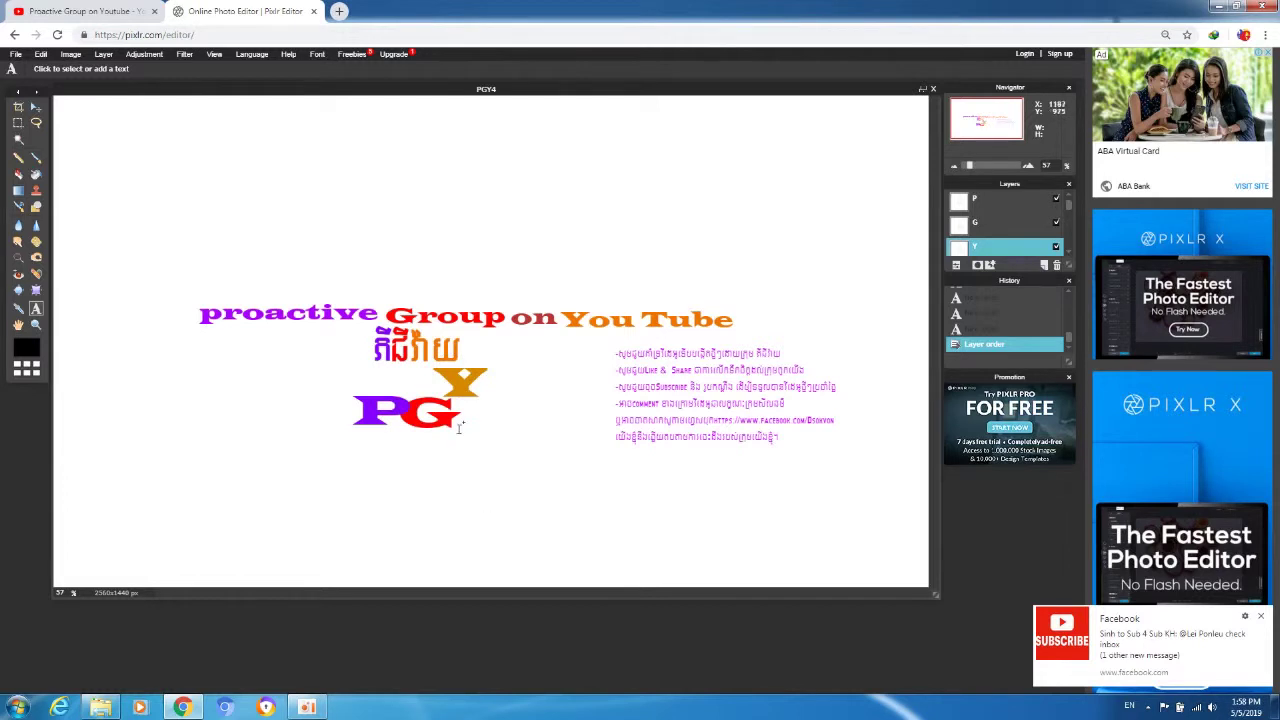
Move the red letter "G" up beside the "Y", slightly overlapping it, with its font size at 124
click(984, 228)
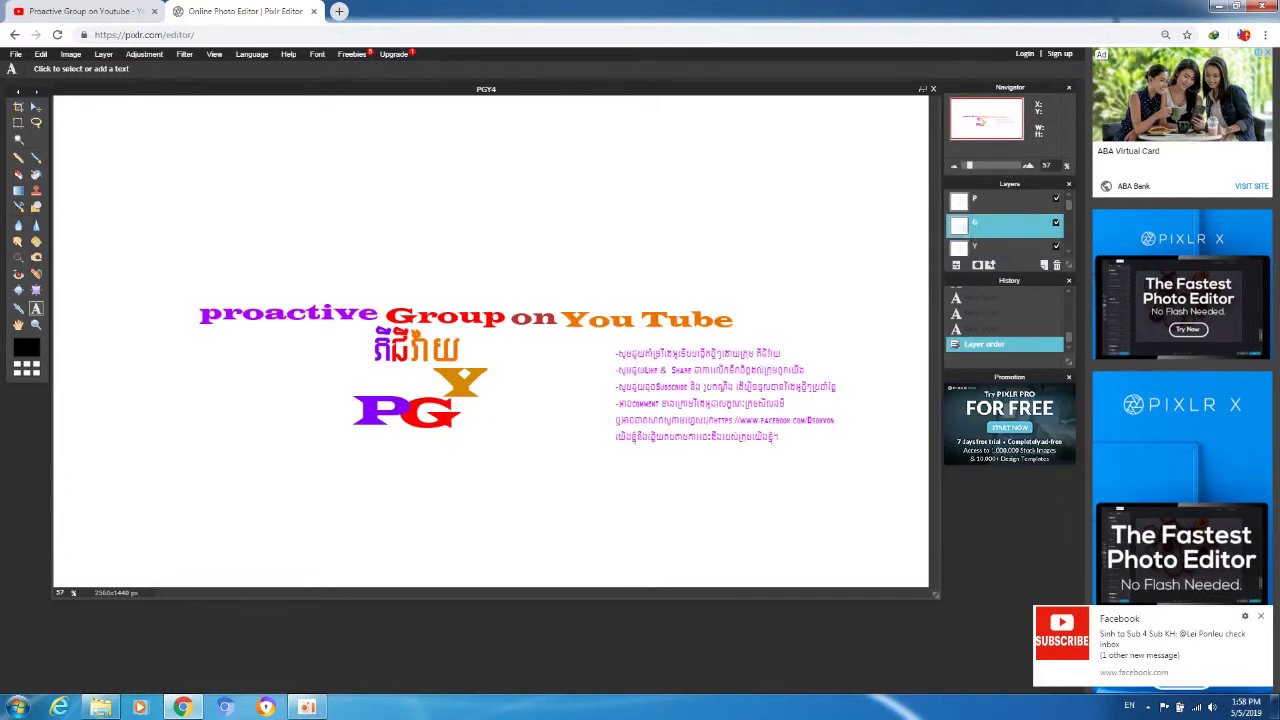
click(429, 430)
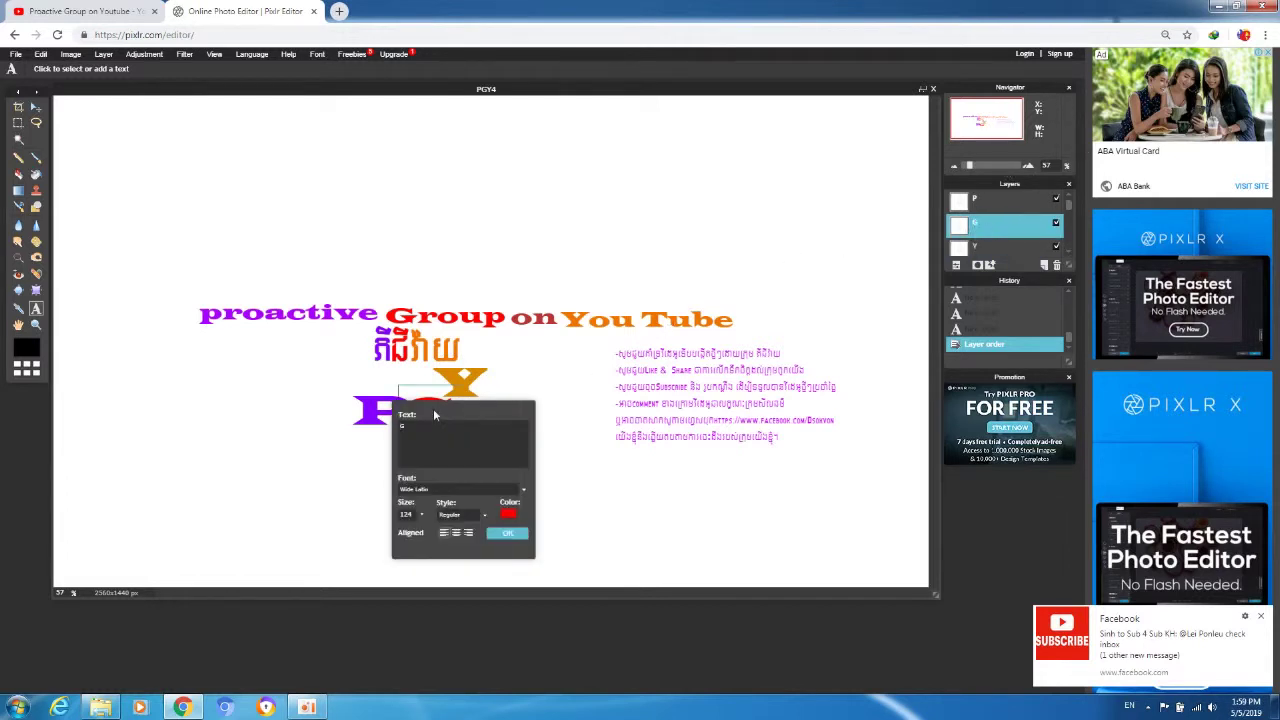
drag(433, 408, 430, 376)
click(421, 514)
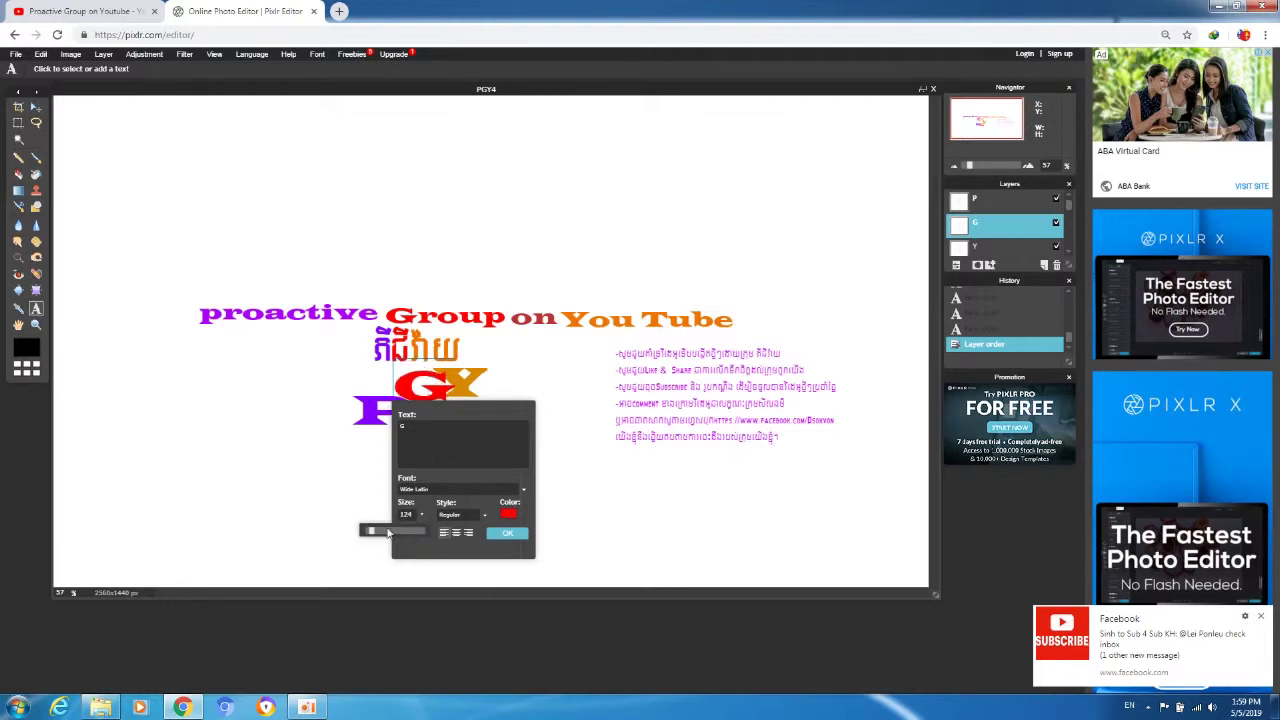
drag(374, 533, 373, 534)
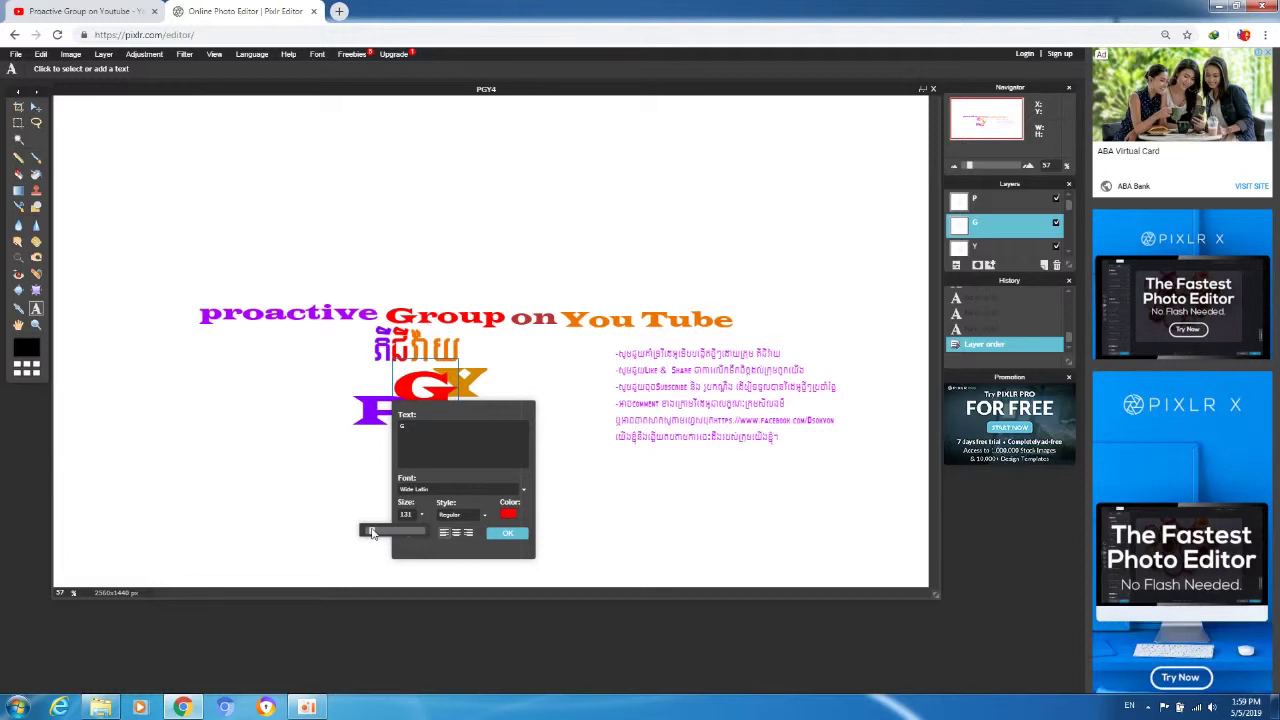
drag(373, 533, 372, 533)
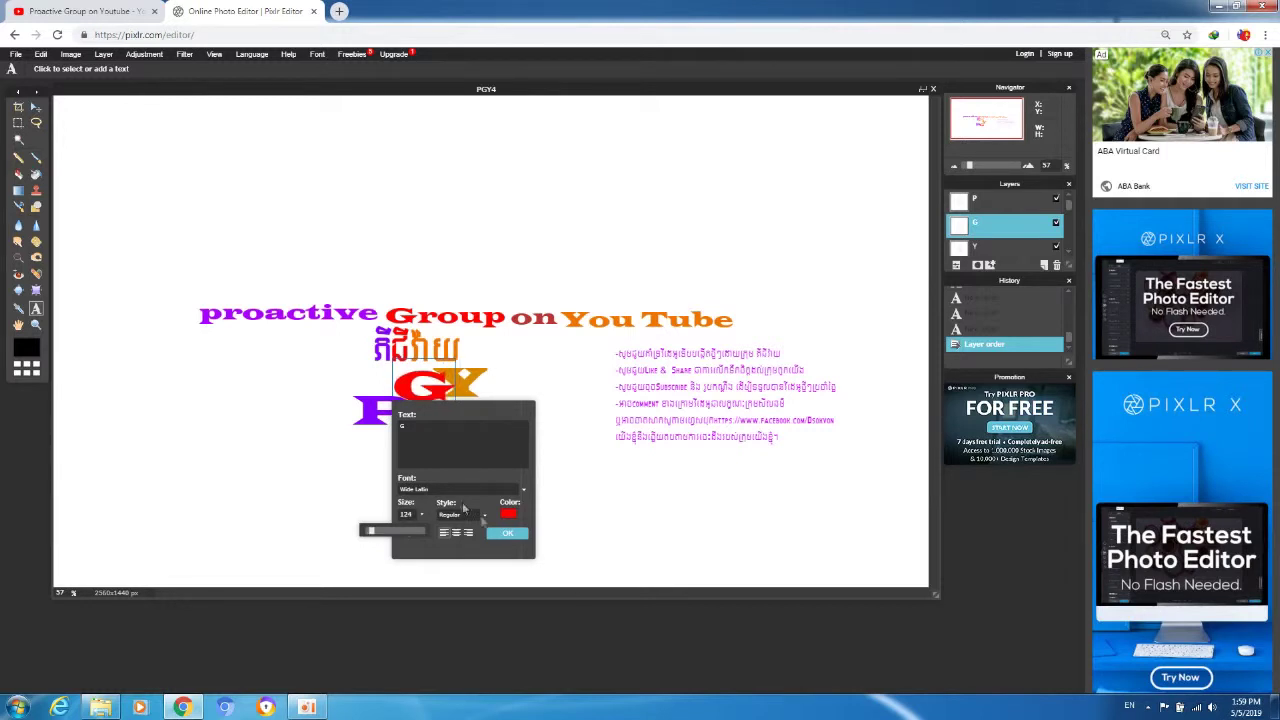
click(506, 533)
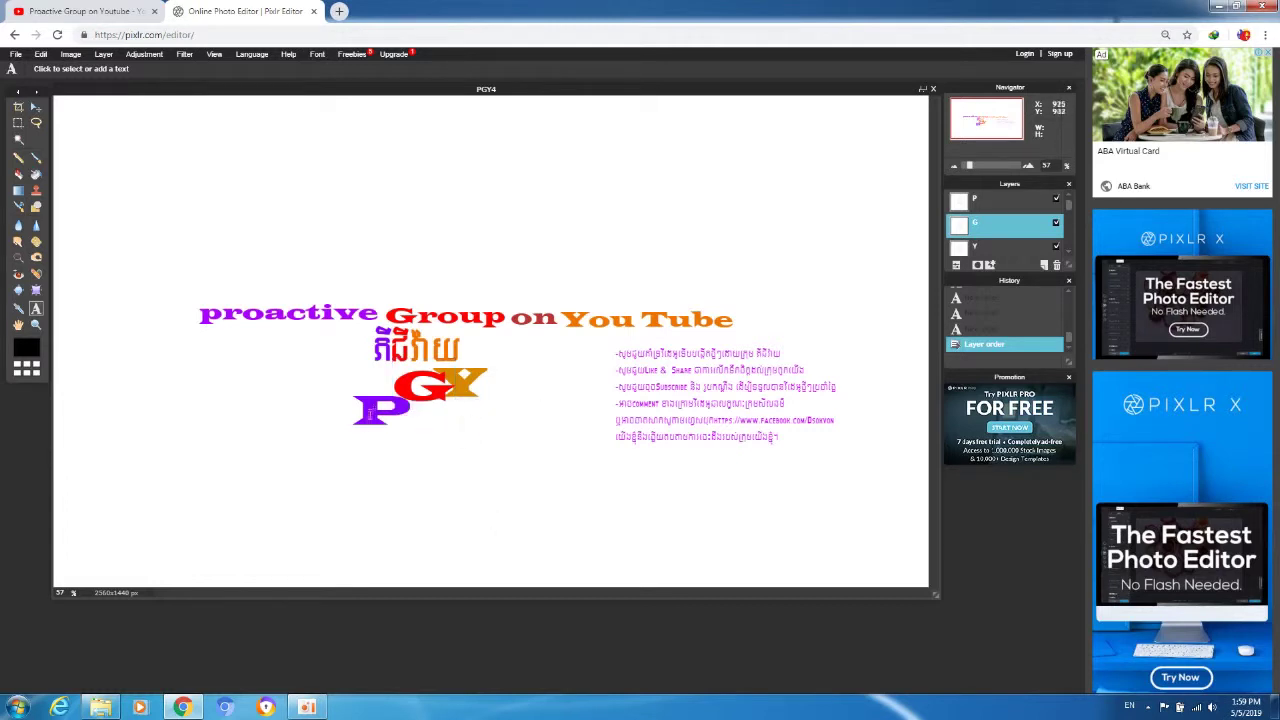
click(436, 394)
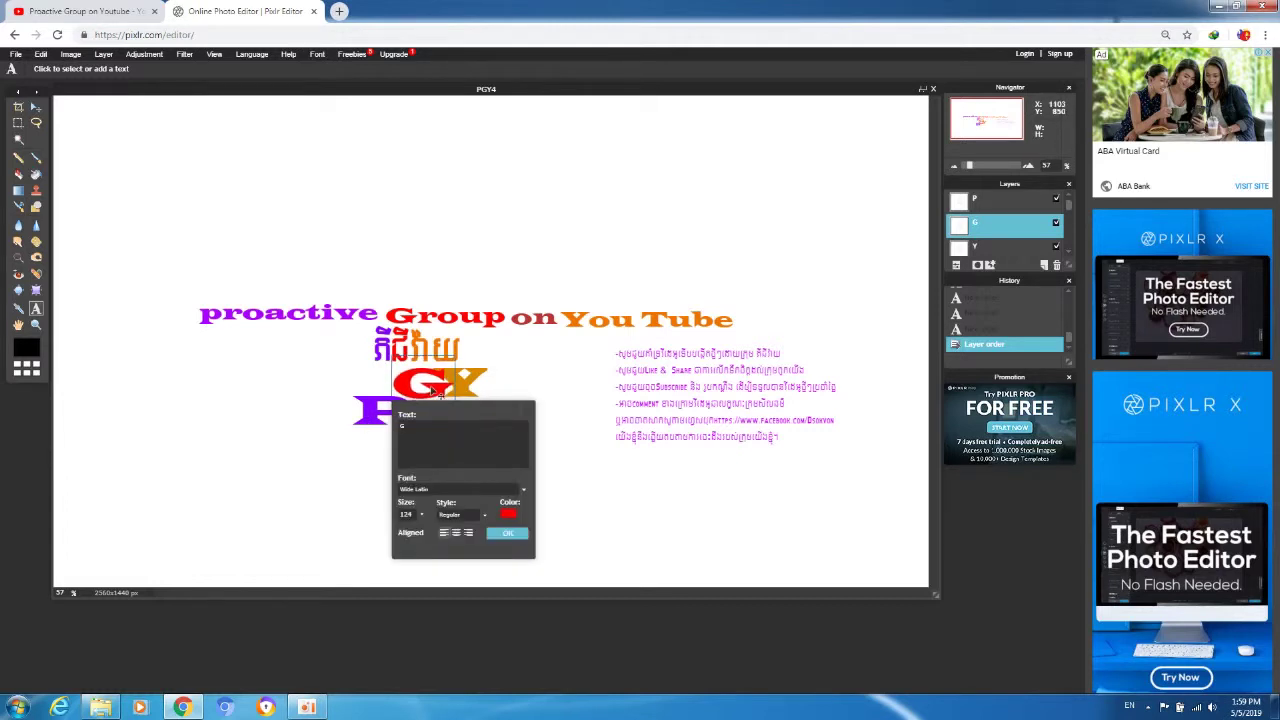
click(506, 533)
Move the purple letter "P" up level with the "G" and "Y" to complete the "PGY" lettering under the Khmer title
click(1008, 200)
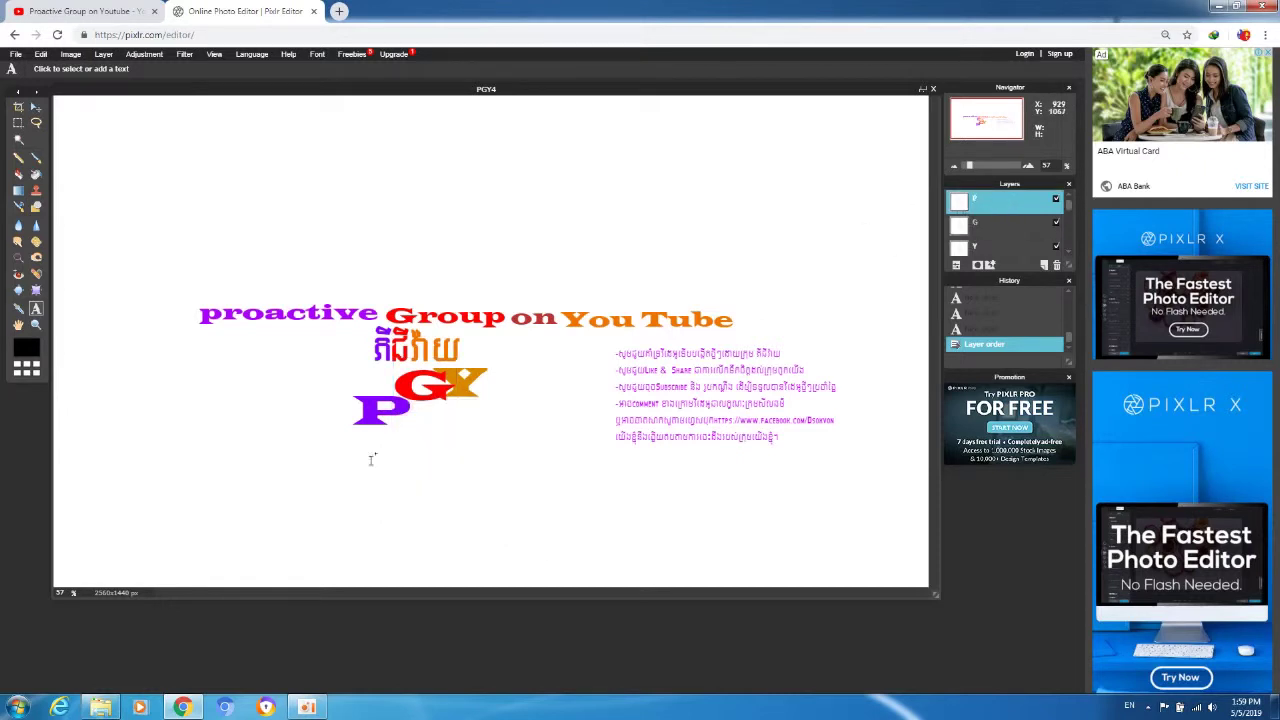
click(362, 418)
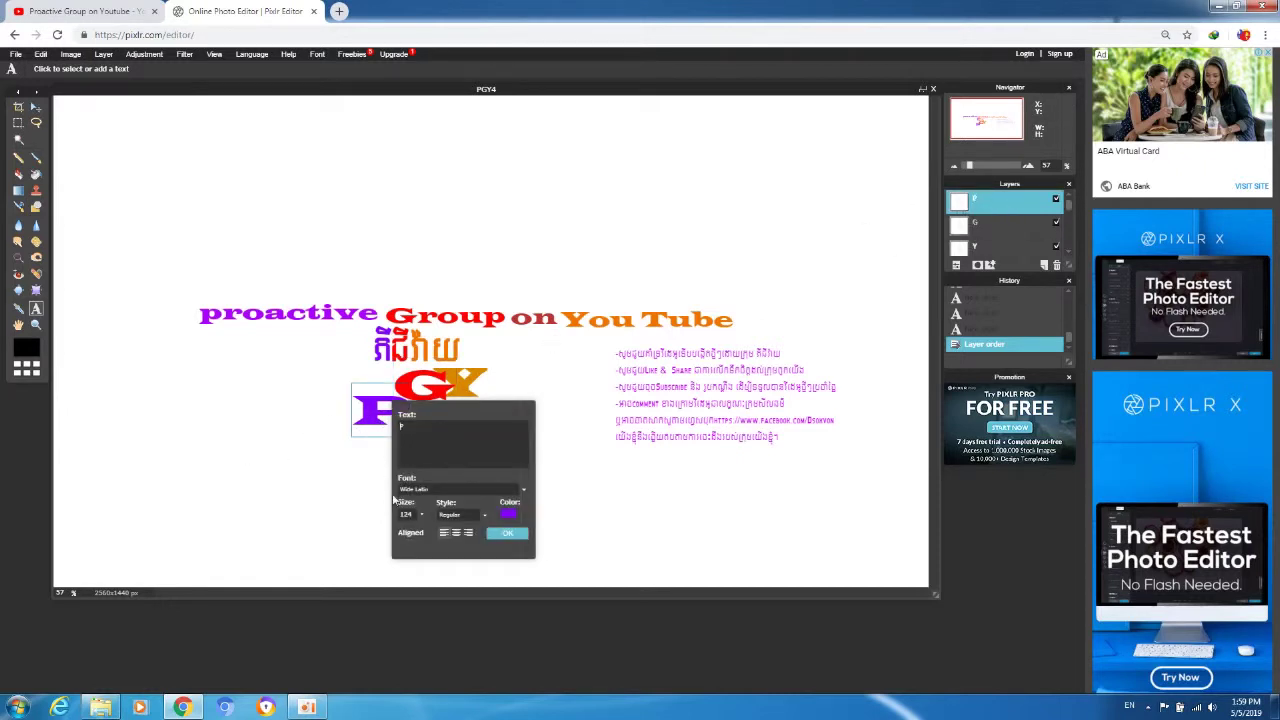
click(421, 516)
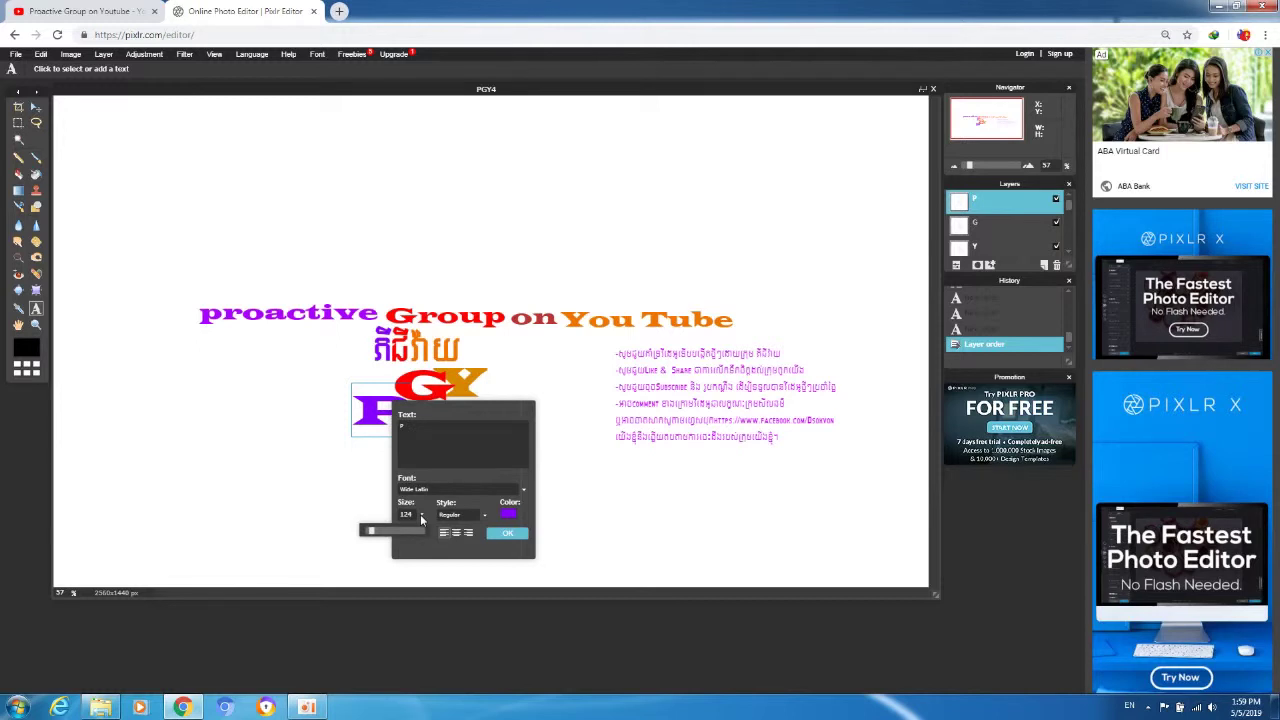
click(500, 535)
click(371, 398)
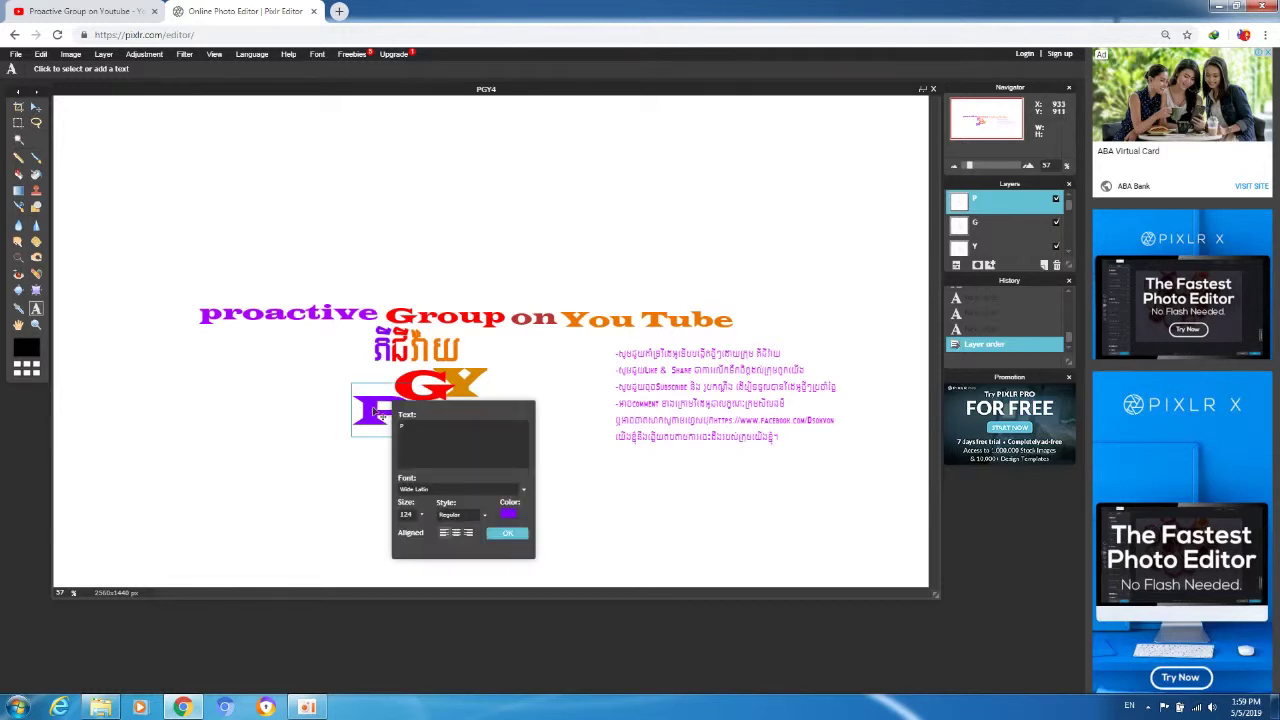
drag(378, 419, 378, 393)
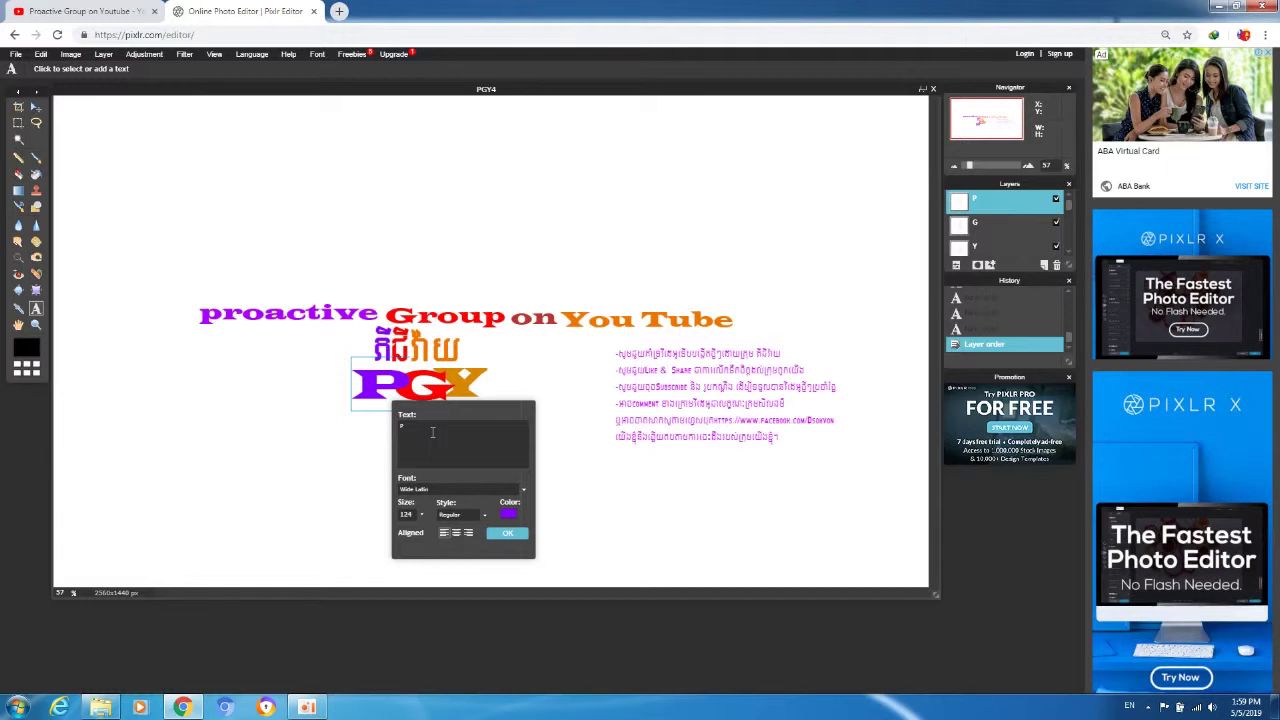
click(506, 532)
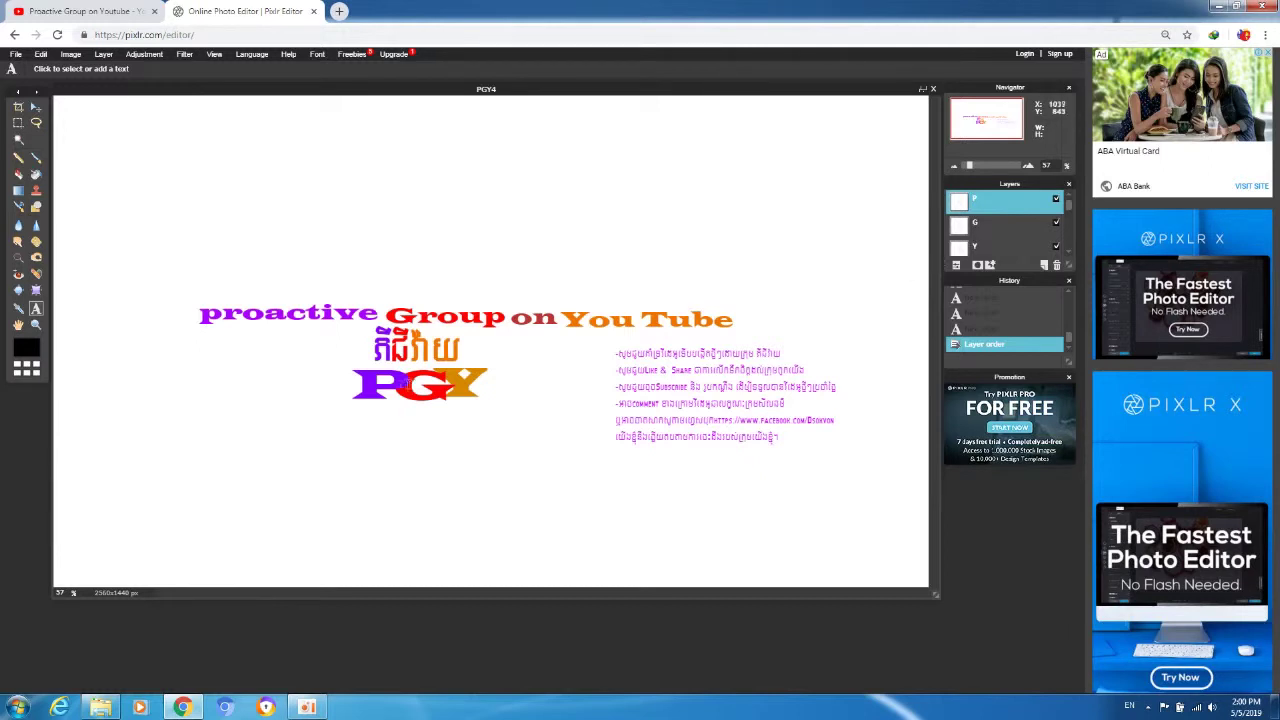
click(381, 396)
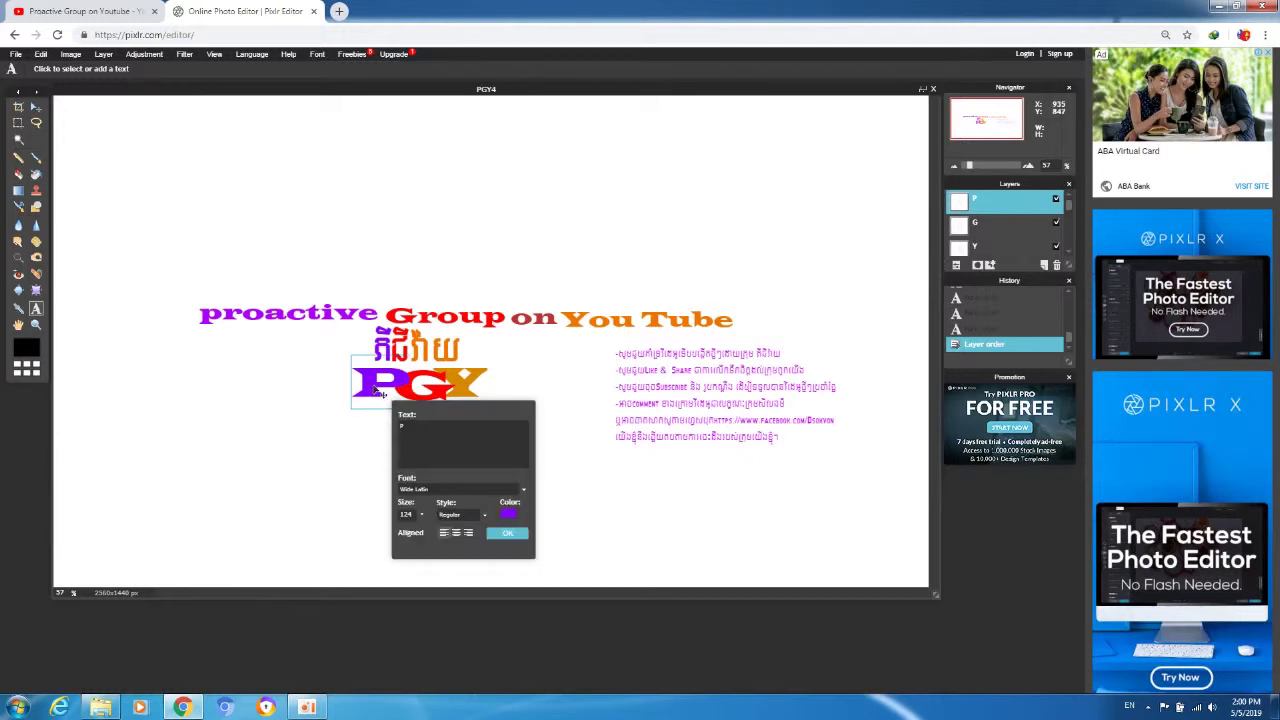
click(506, 534)
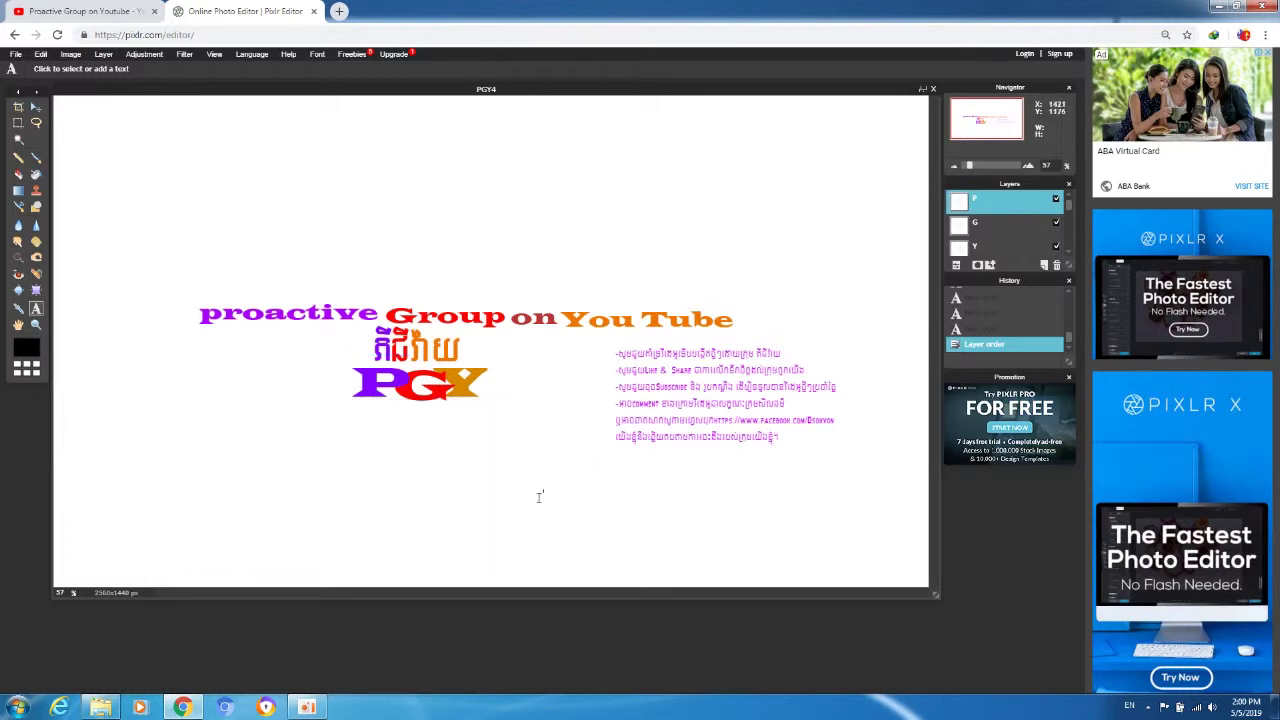
Move the multi-line purple Khmer text block up and slightly left, to just below the "You Tube" title
drag(1069, 212, 1071, 236)
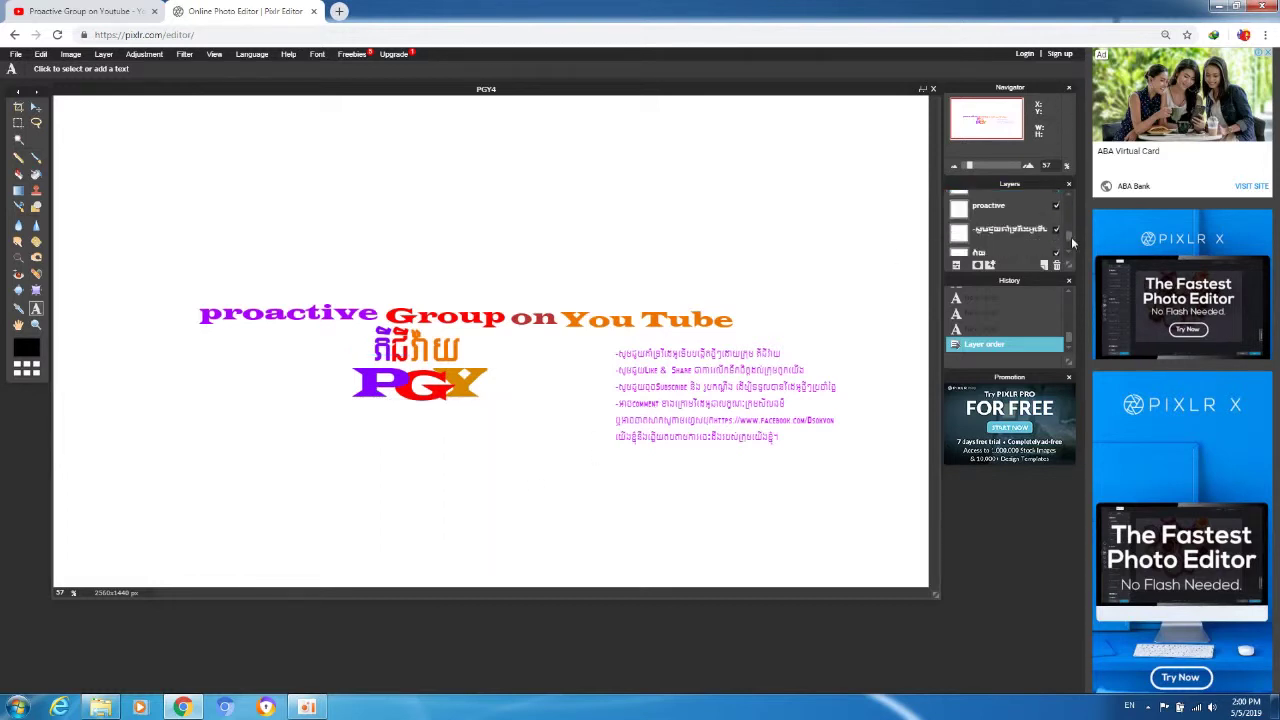
click(1016, 232)
click(745, 392)
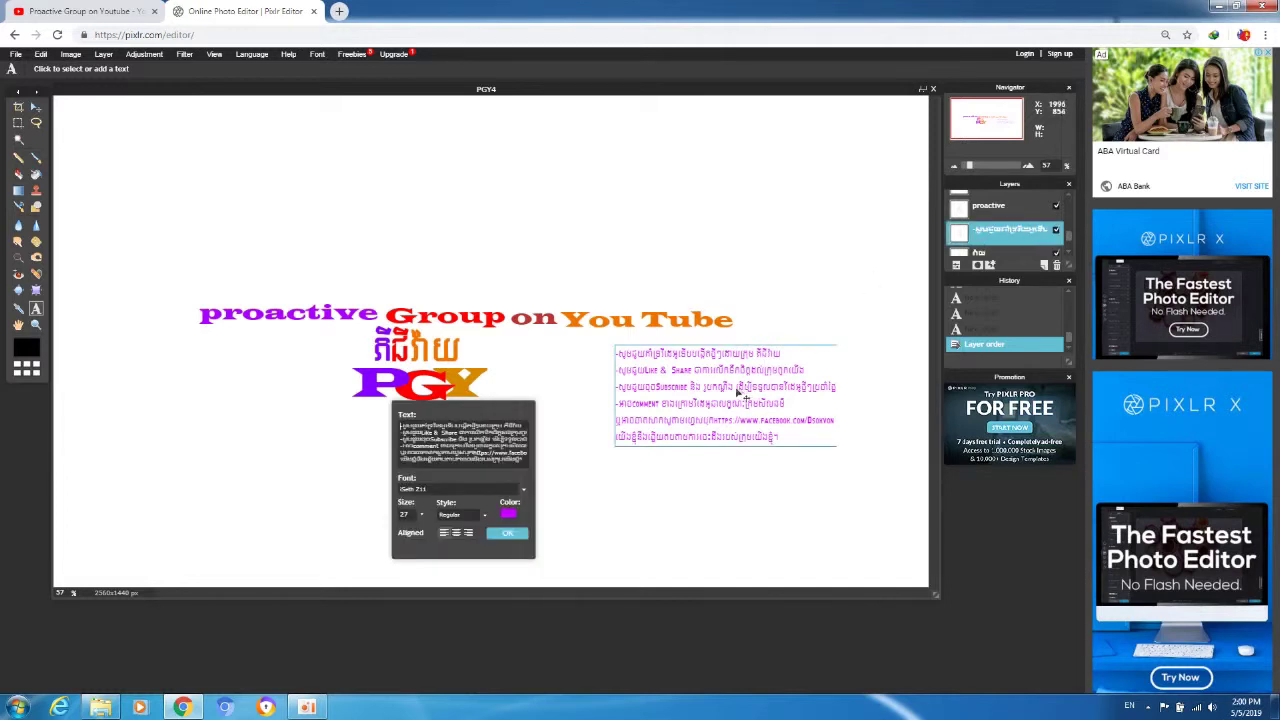
drag(729, 397, 717, 381)
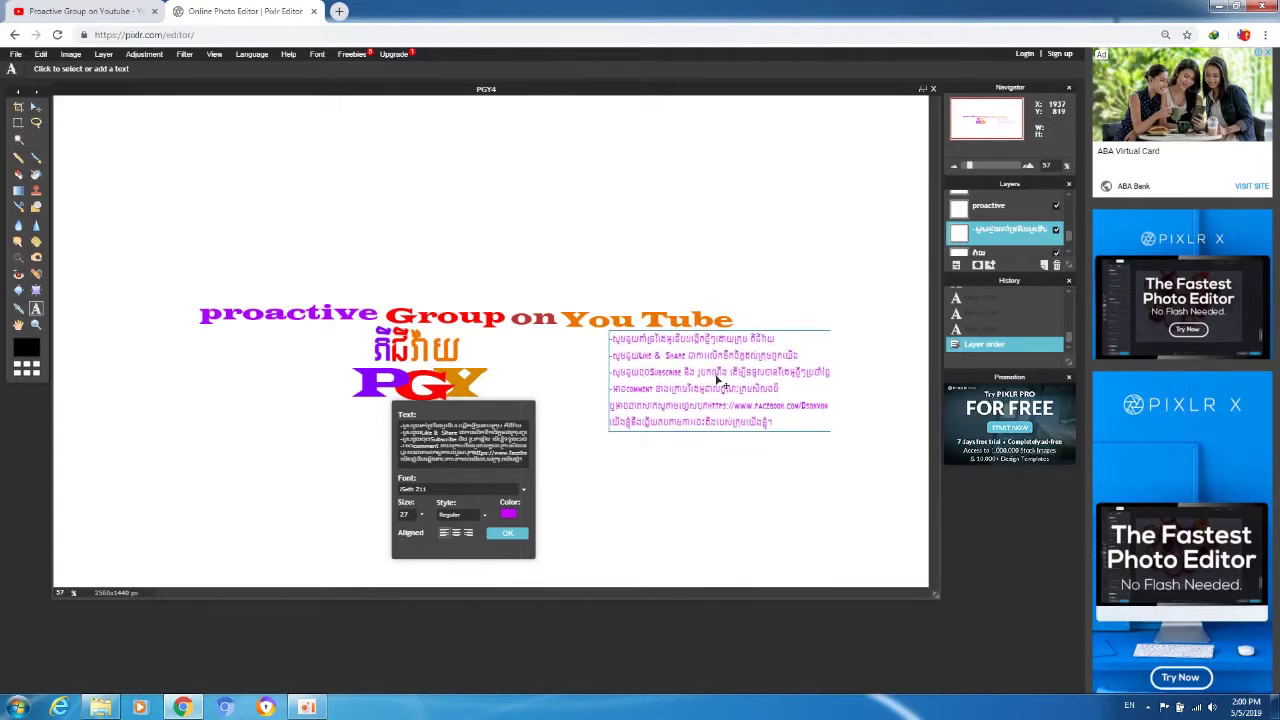
click(509, 534)
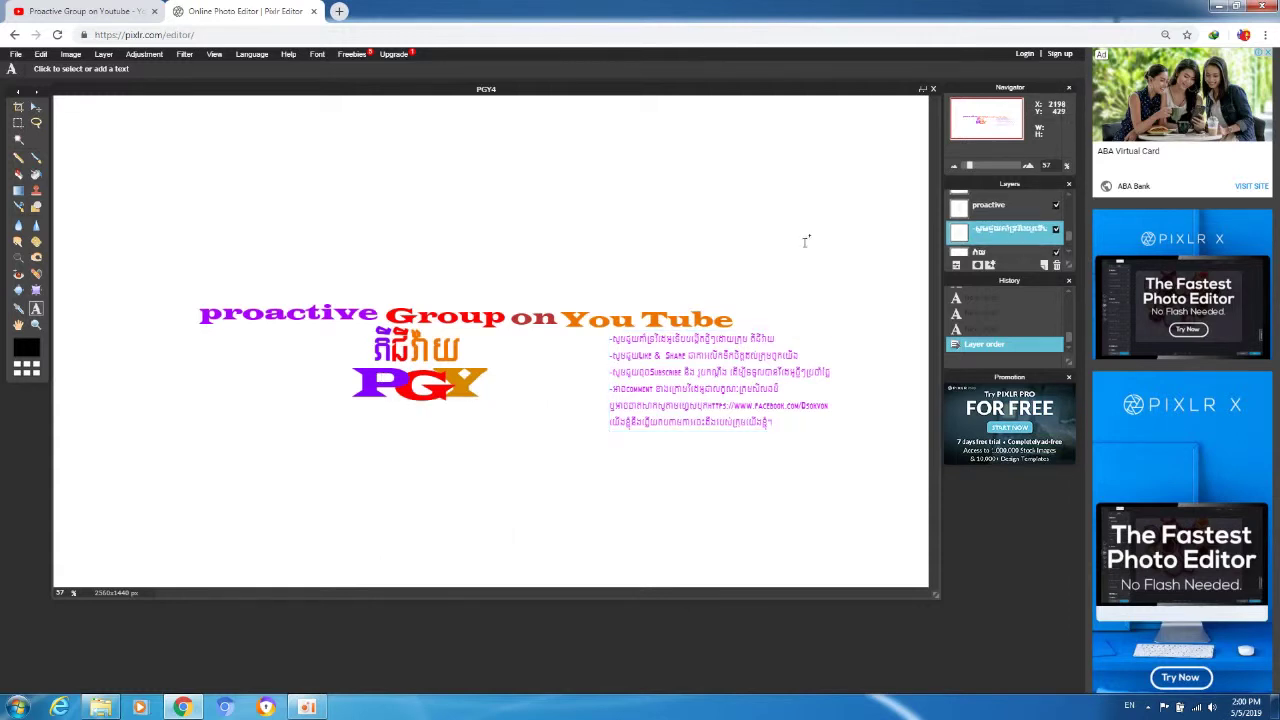
Move the purple title word "proactive" straight up slightly, widening its distance from the Khmer title below
scroll(1068, 242, up, 3)
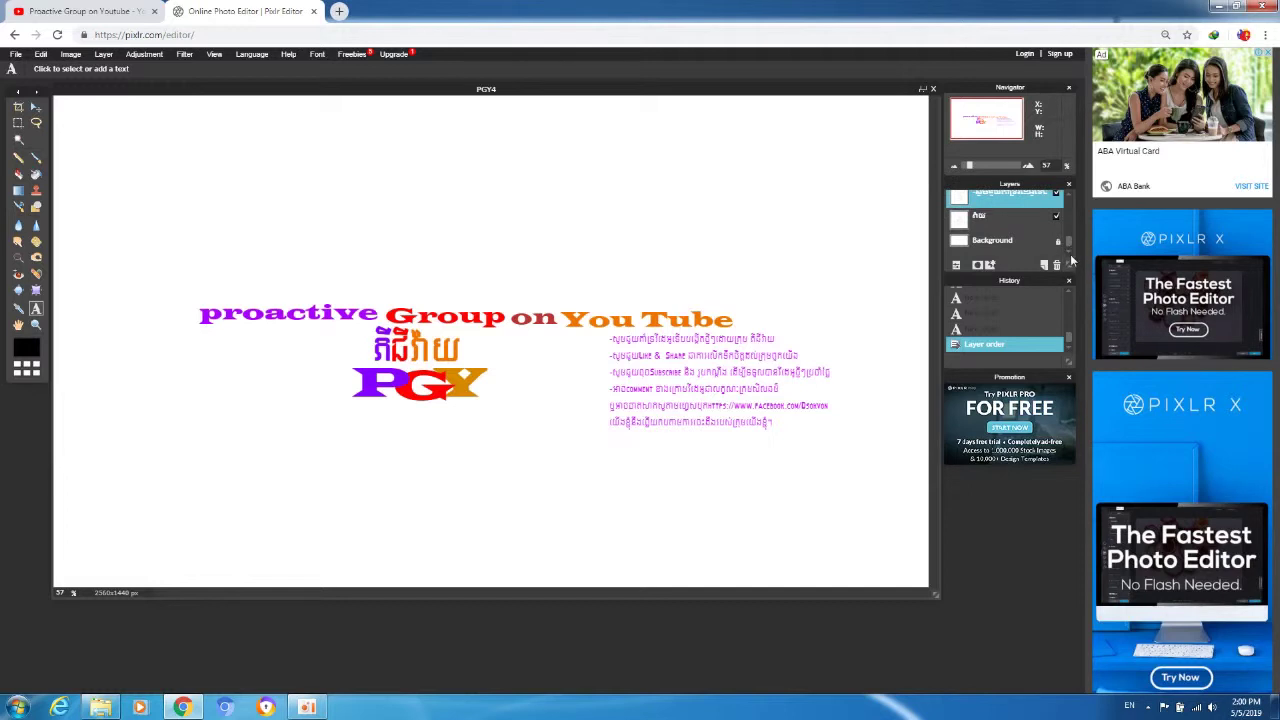
scroll(1070, 227, down, 3)
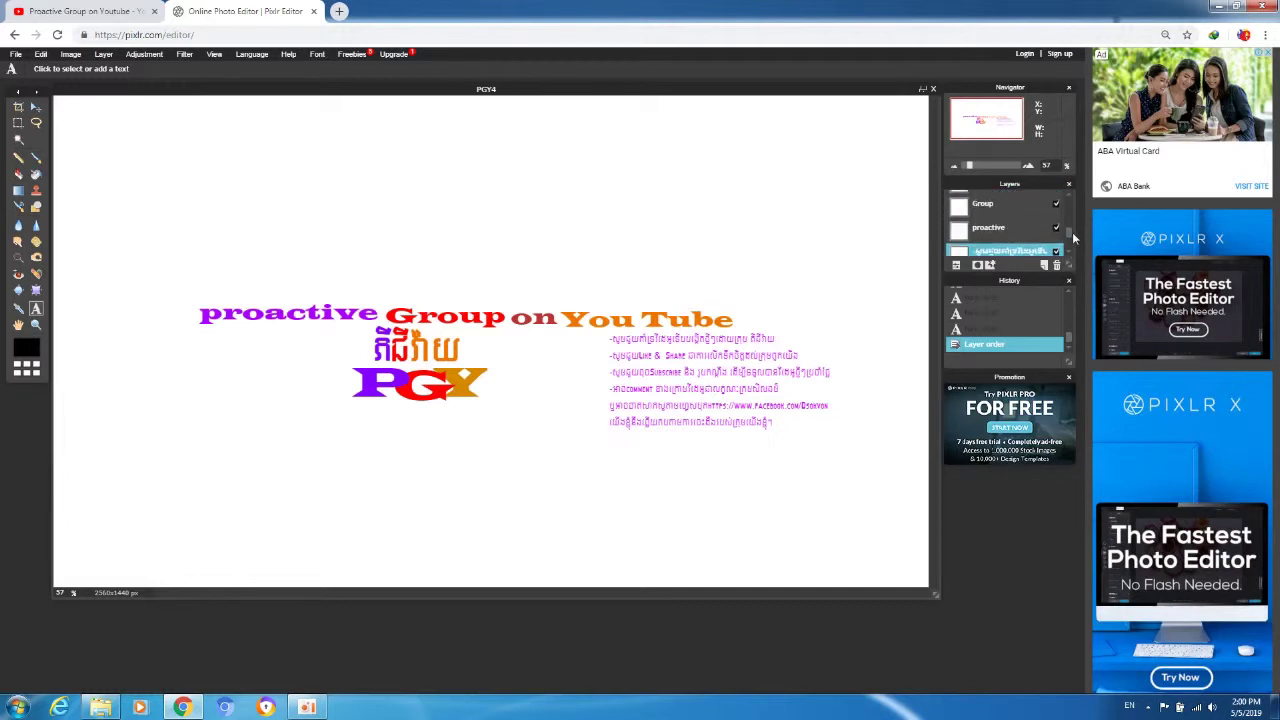
click(997, 236)
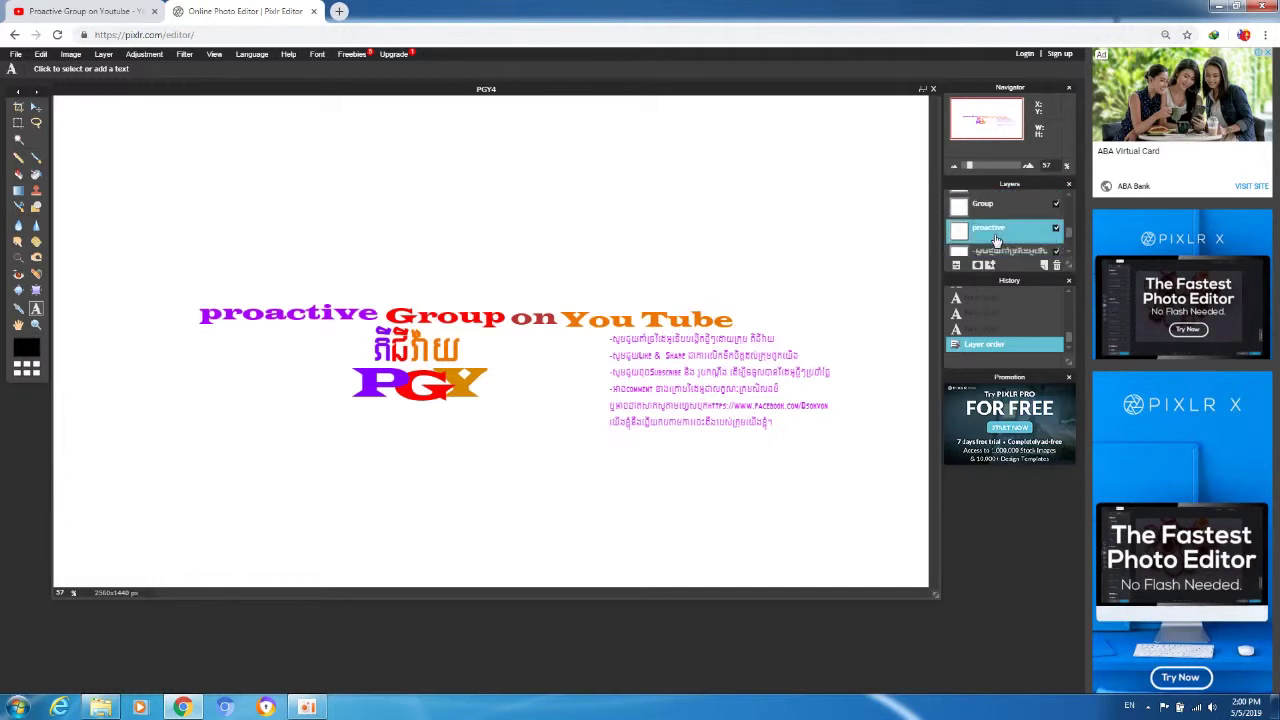
click(287, 320)
drag(290, 320, 290, 305)
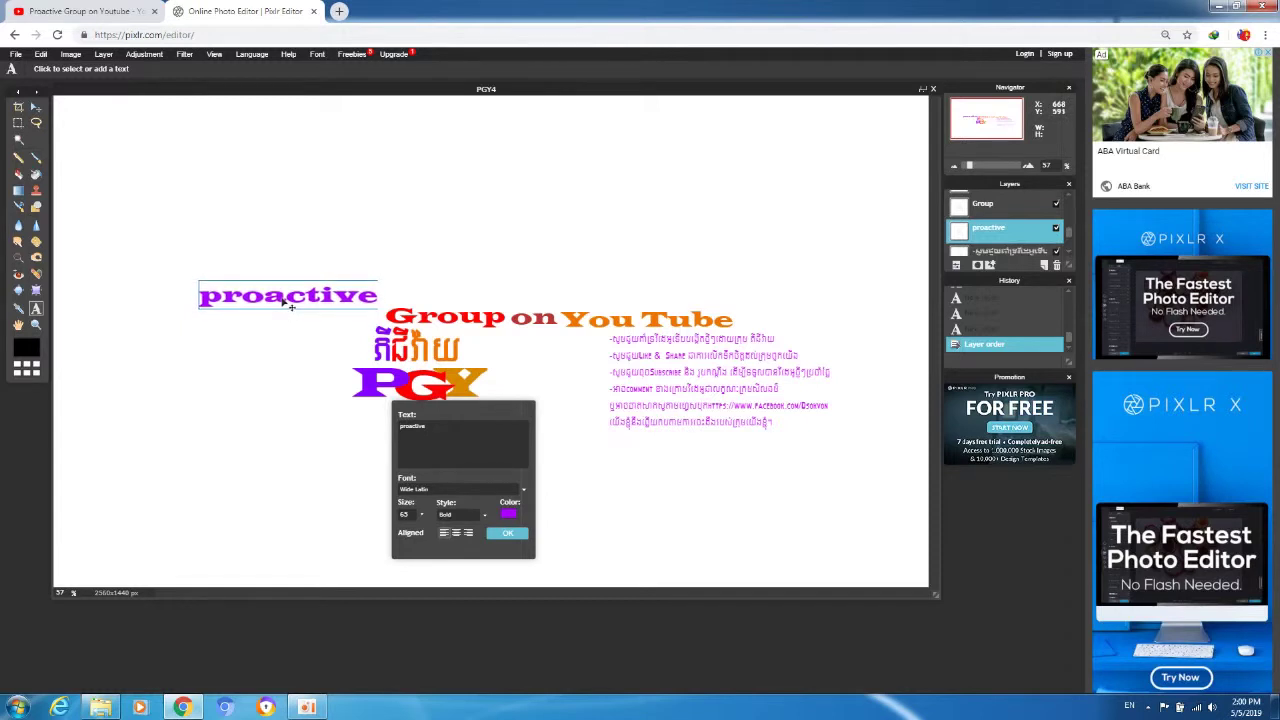
click(505, 535)
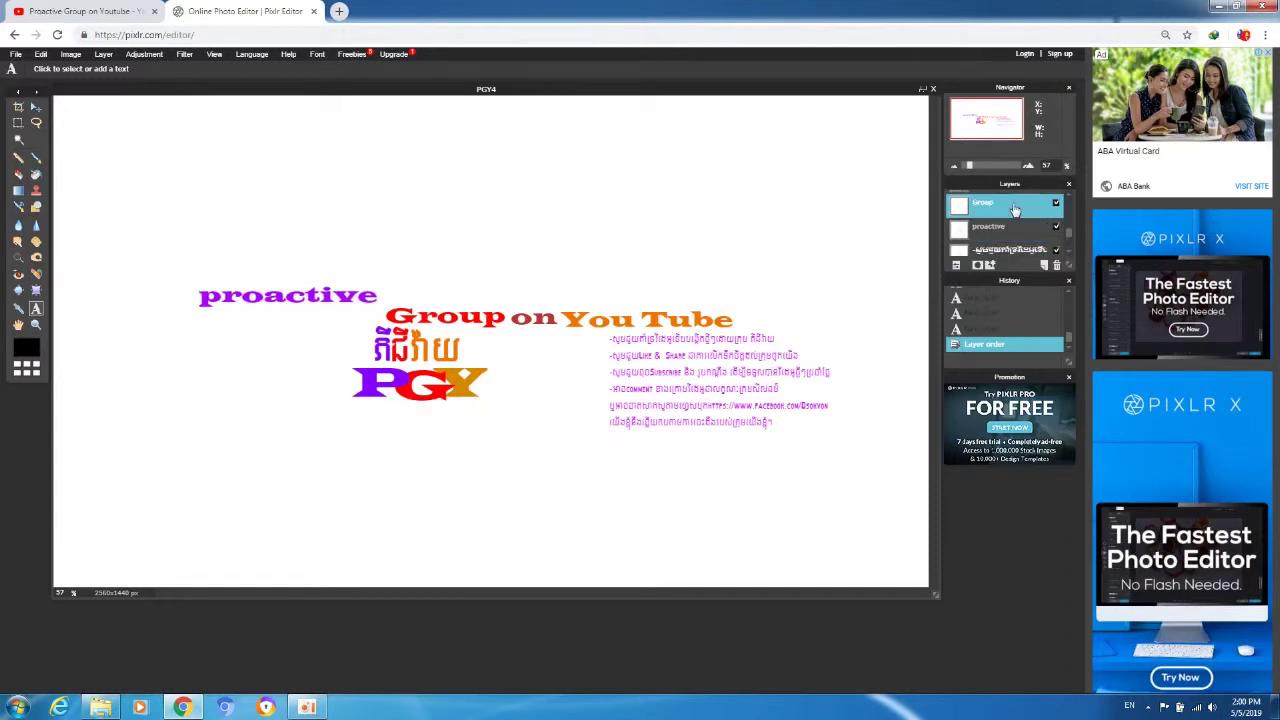
Move the title words "Group" and "on" up and slightly left, in line with "proactive"
drag(466, 314, 456, 305)
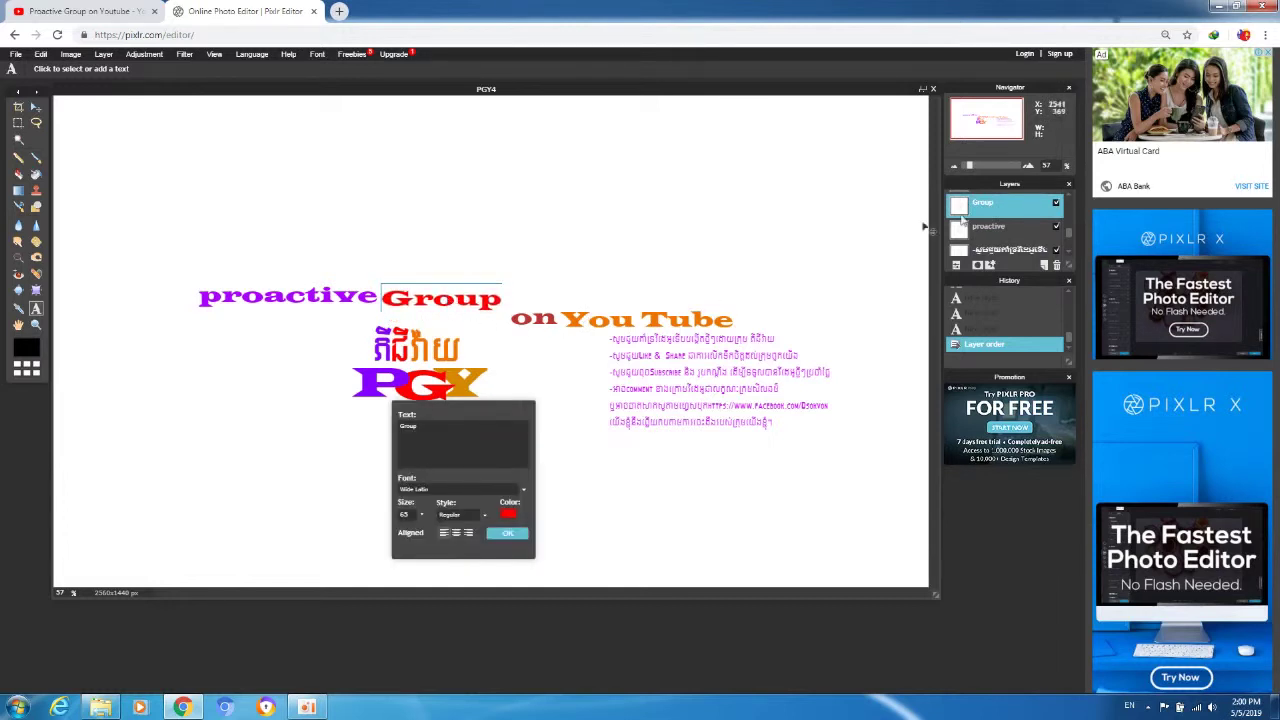
scroll(1068, 230, up, 2)
click(1040, 223)
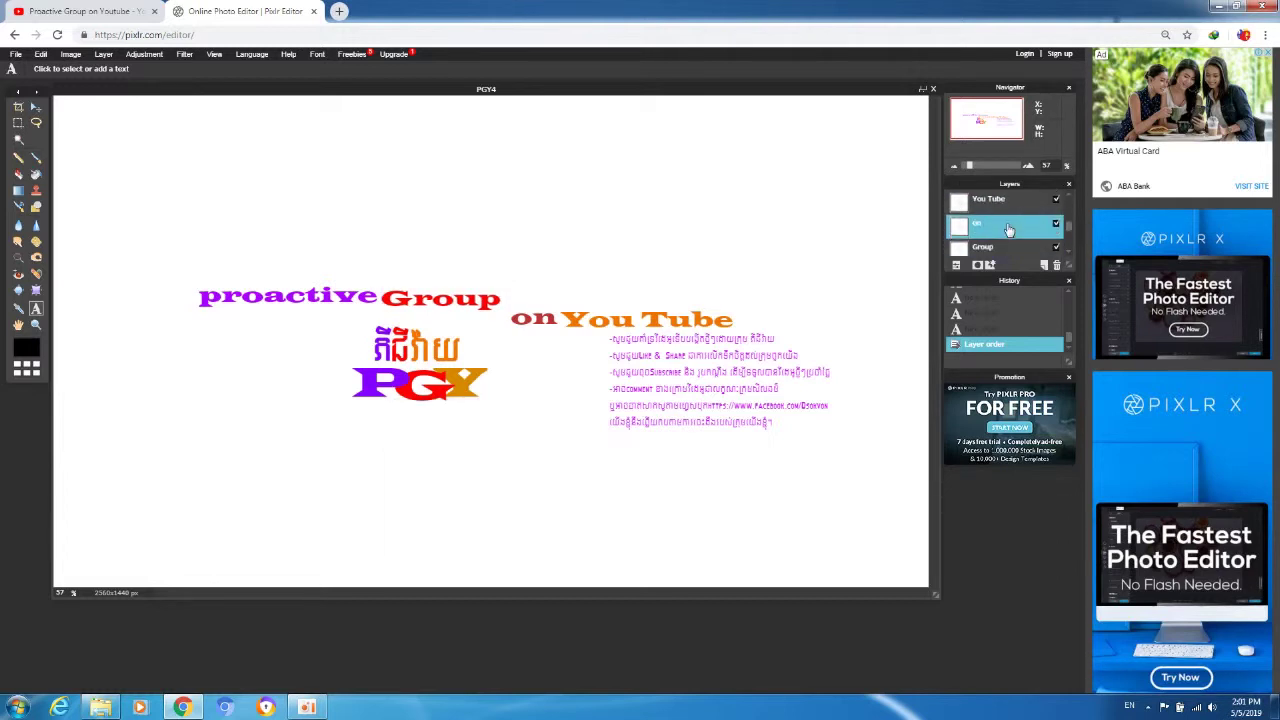
click(530, 320)
drag(545, 322, 540, 302)
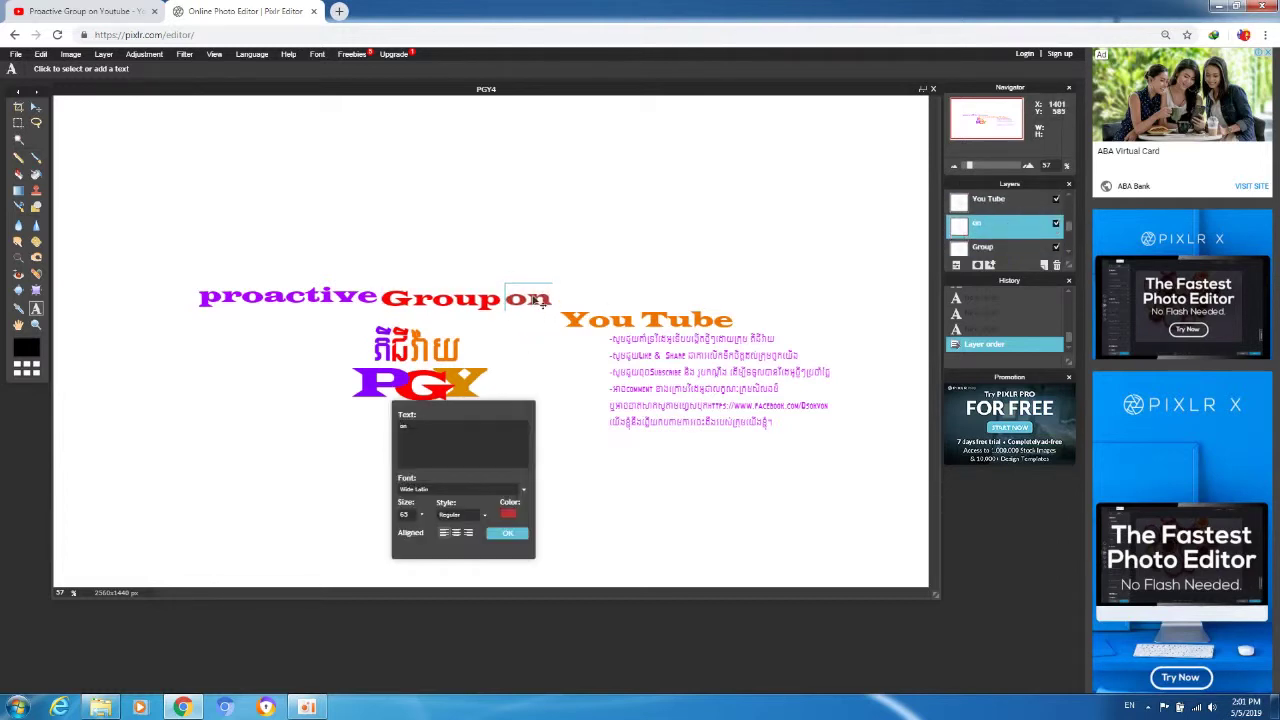
Move the orange title words "You Tube" straight up, in line with "proactive Group on"
click(1016, 205)
click(592, 330)
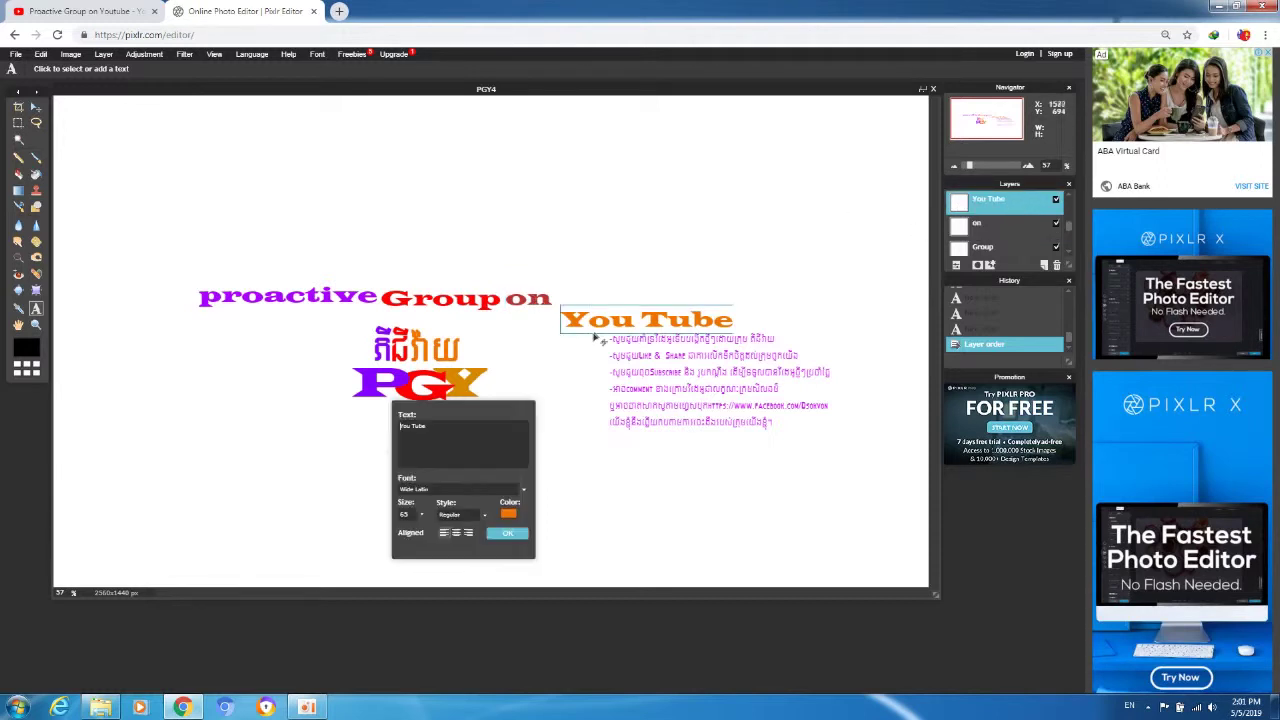
drag(597, 323, 597, 308)
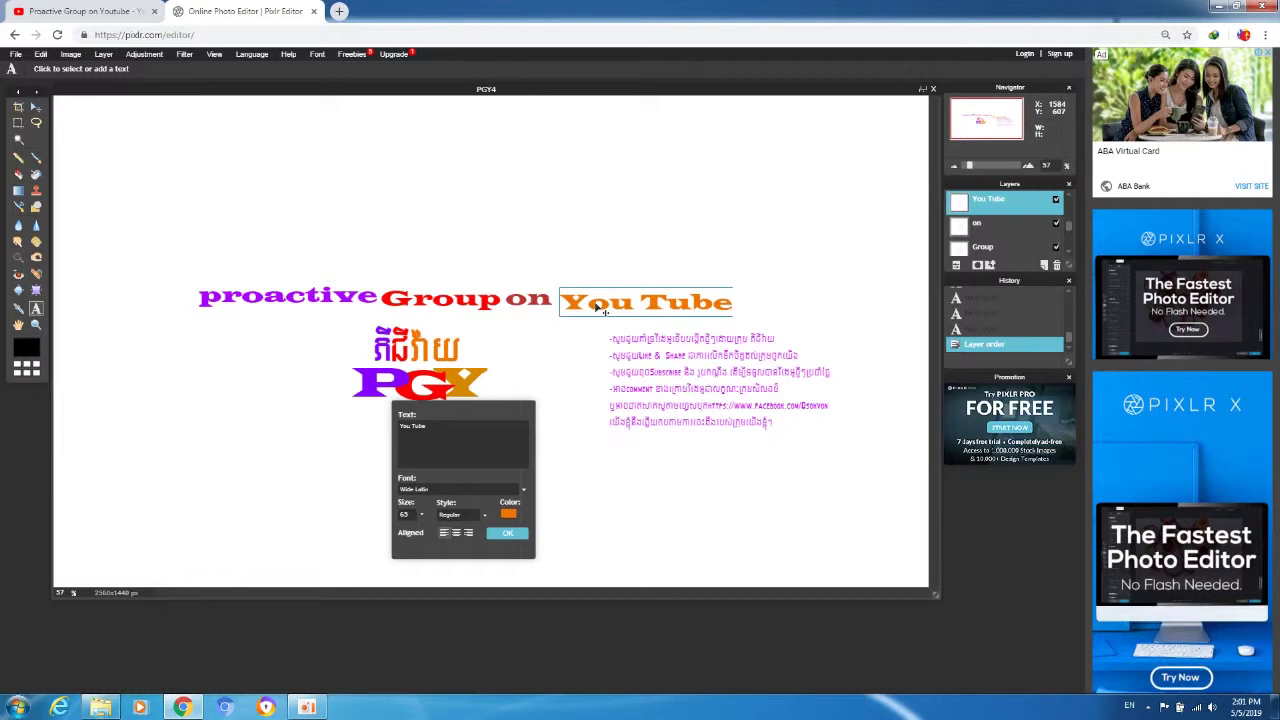
click(508, 535)
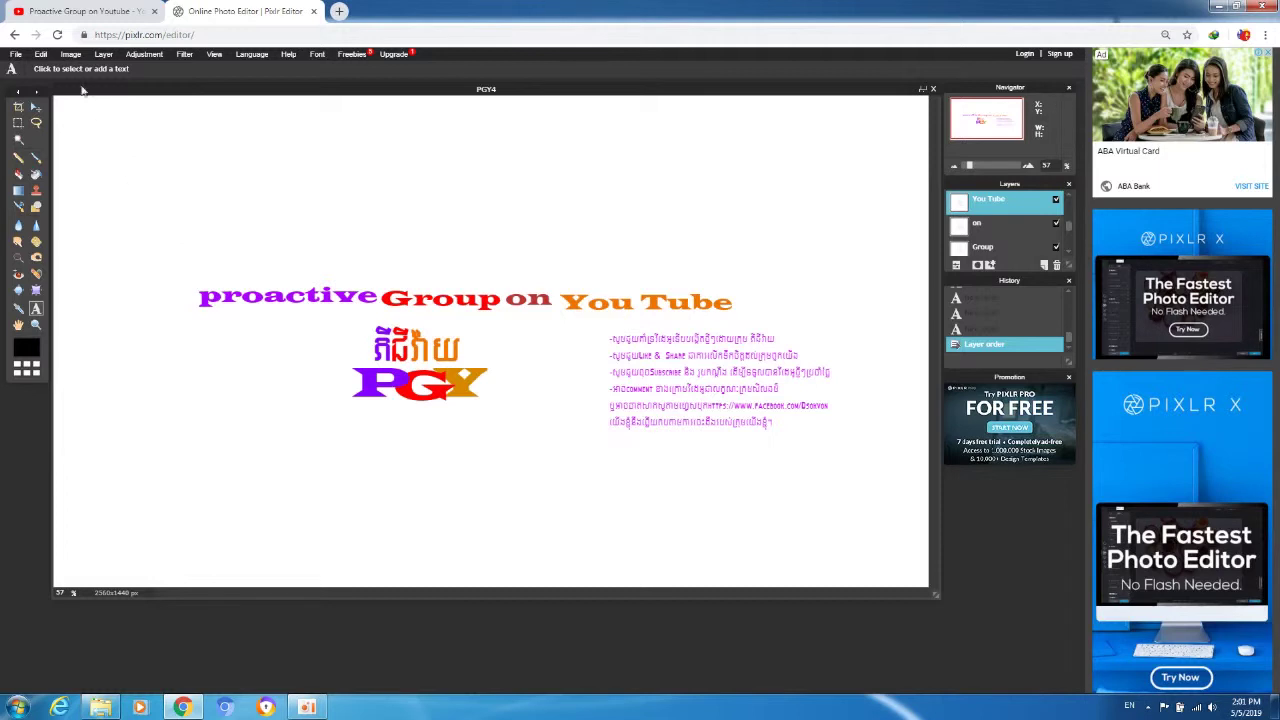
Save the banner as the JPEG image PGY5 on Local Disk (D:), with the quality raised to maximum
click(28, 56)
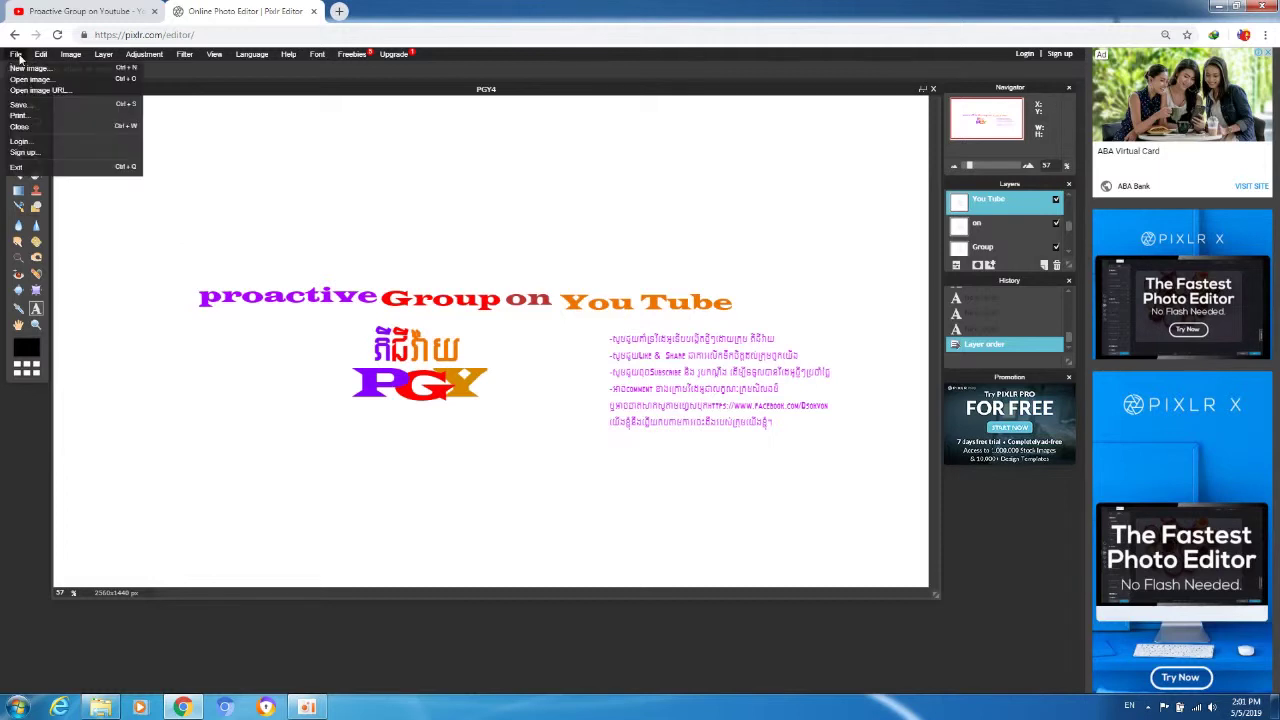
click(38, 107)
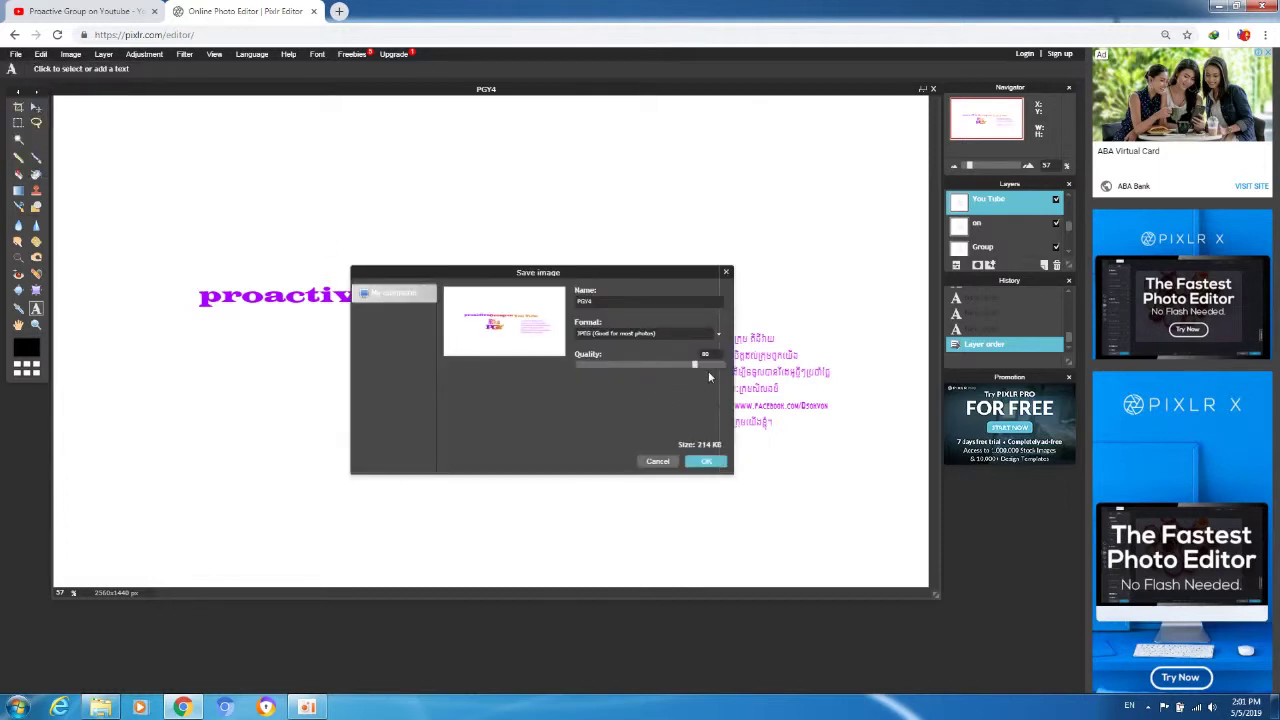
drag(697, 369, 748, 369)
click(705, 462)
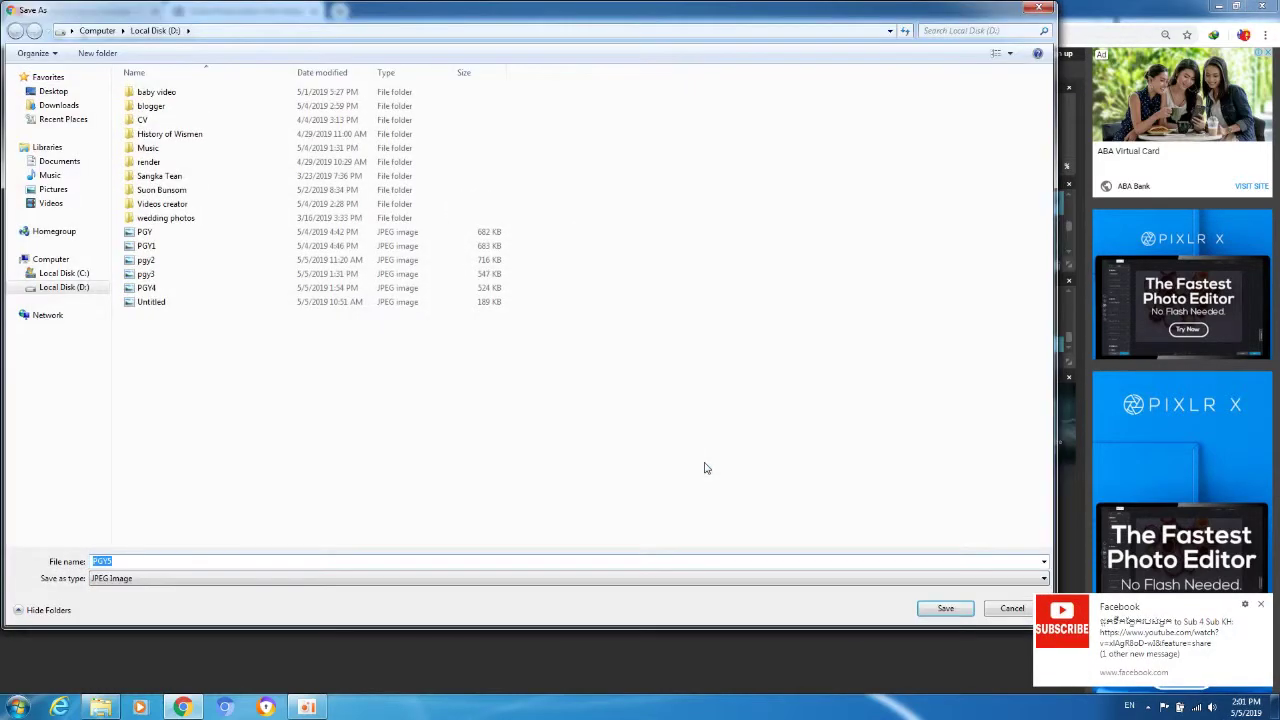
click(944, 607)
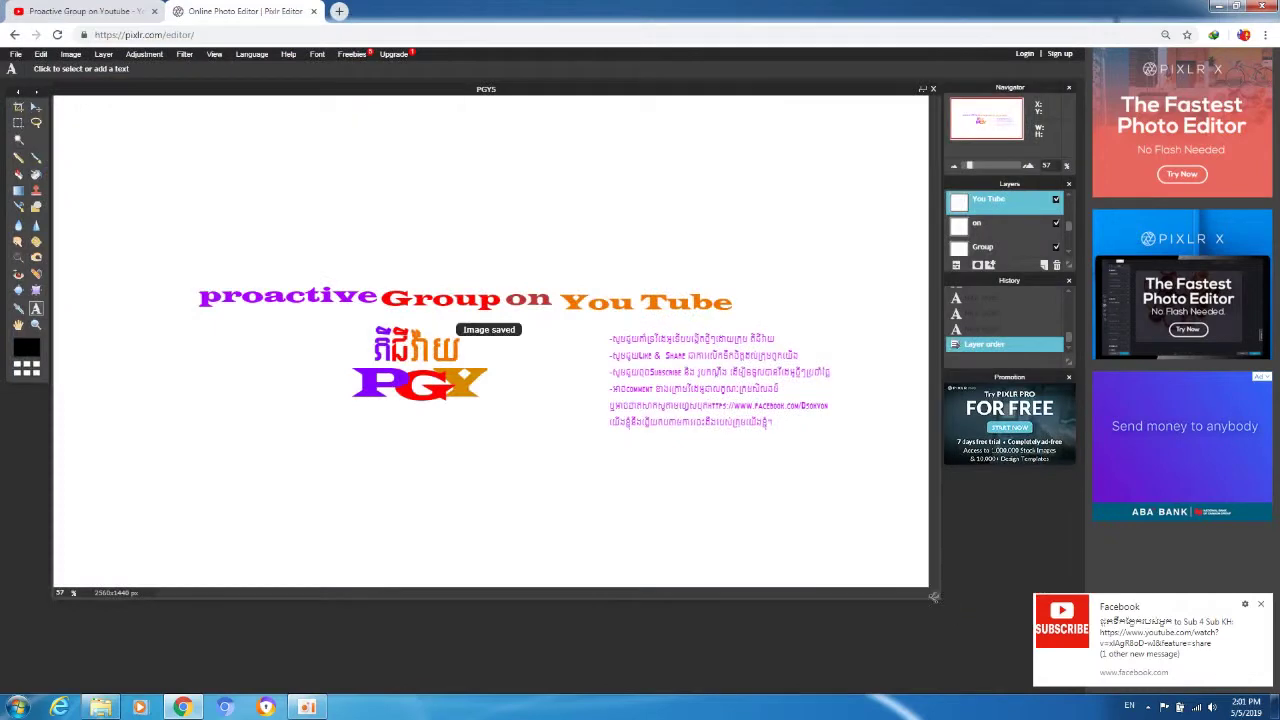
Switch to the YouTube channel page and upload PGY5 from Local Disk (D:) as new channel art
click(128, 10)
mouse_move(880, 228)
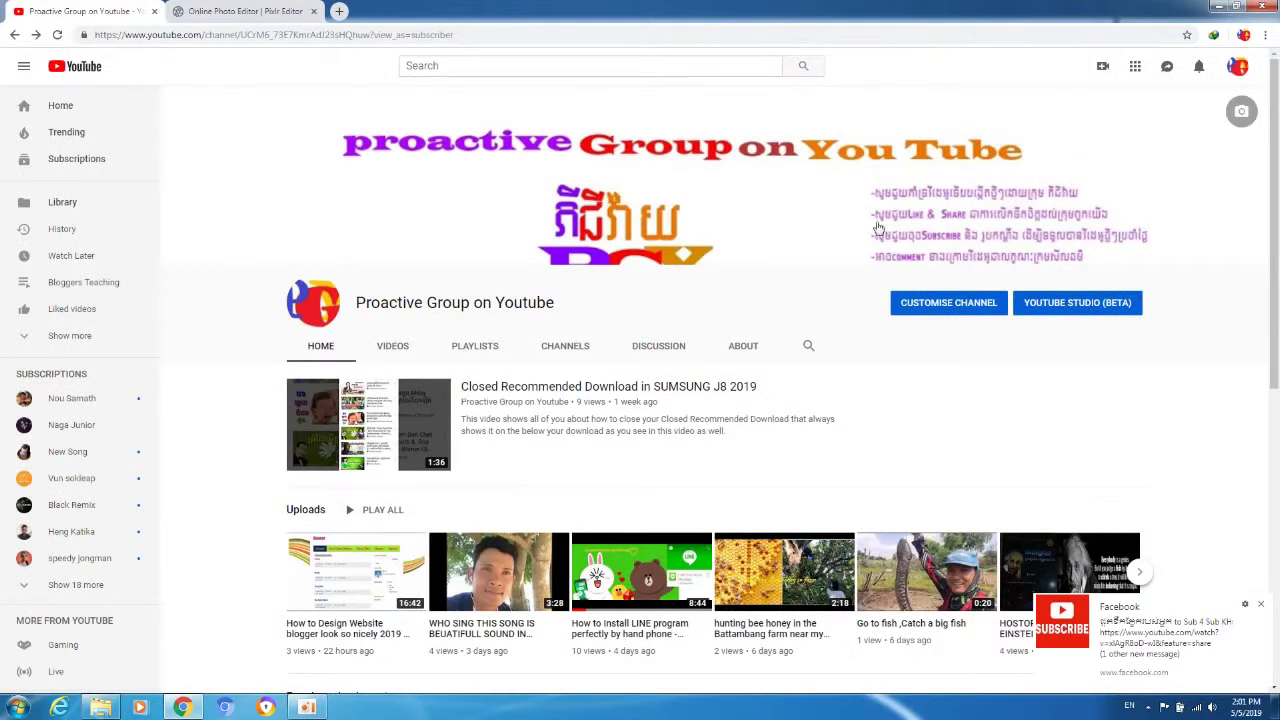
click(1240, 113)
click(620, 403)
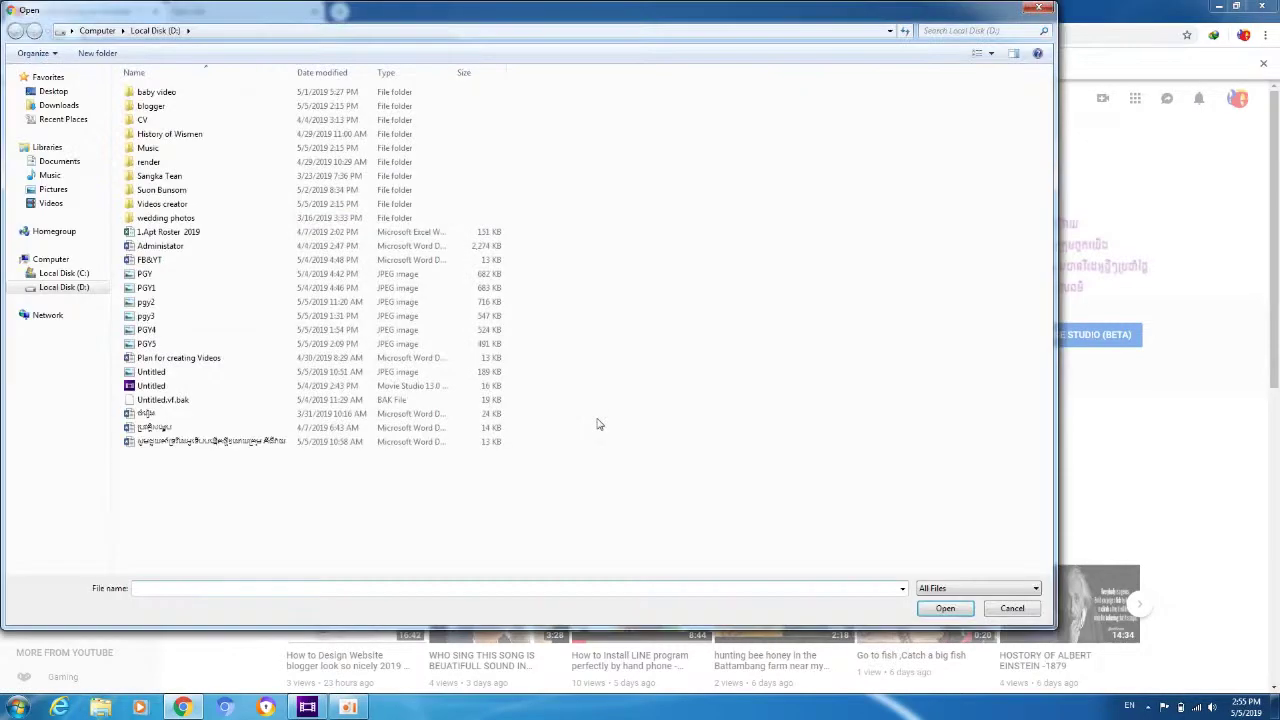
click(210, 344)
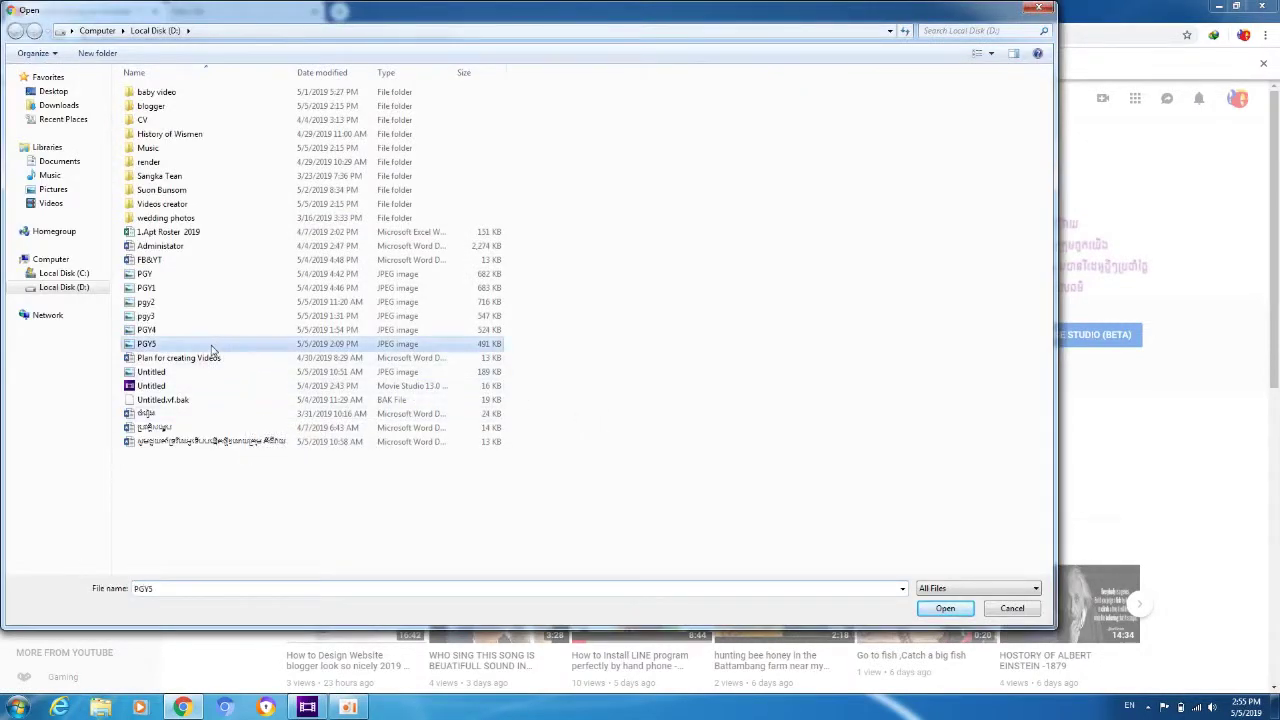
click(946, 609)
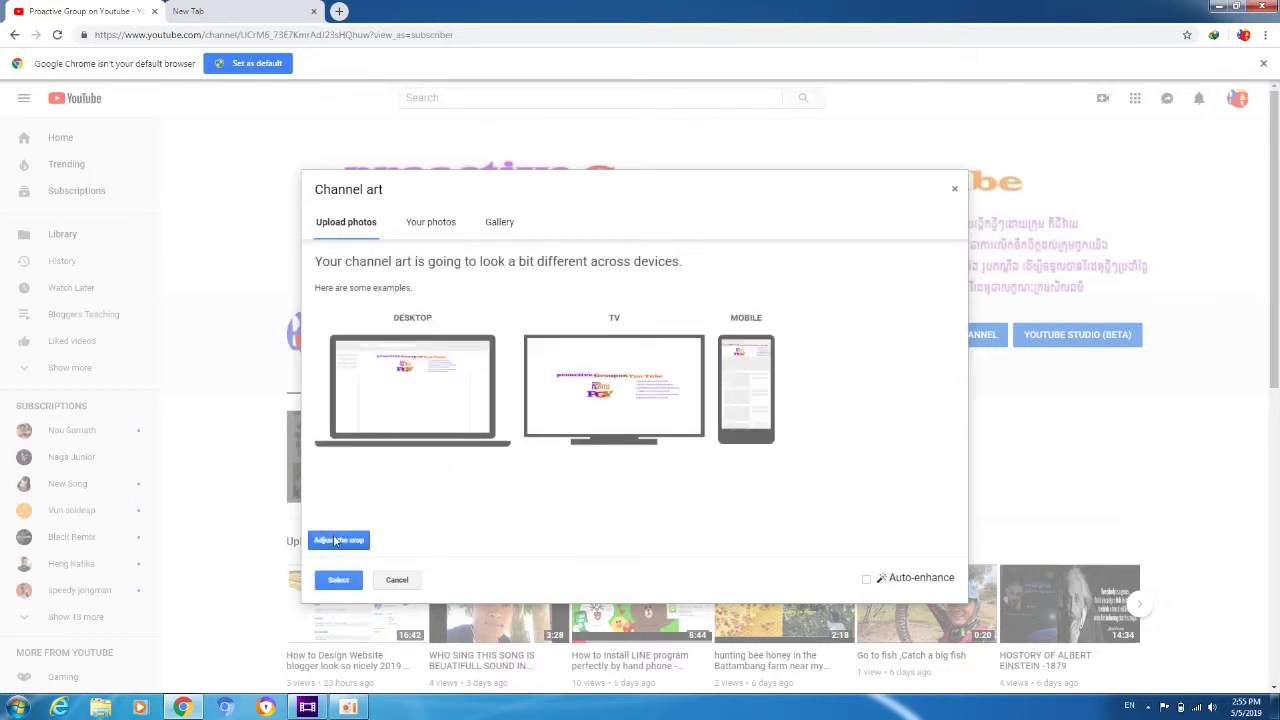
Check the banner's crop region and device preview, and apply the uploaded image as the channel art
click(335, 541)
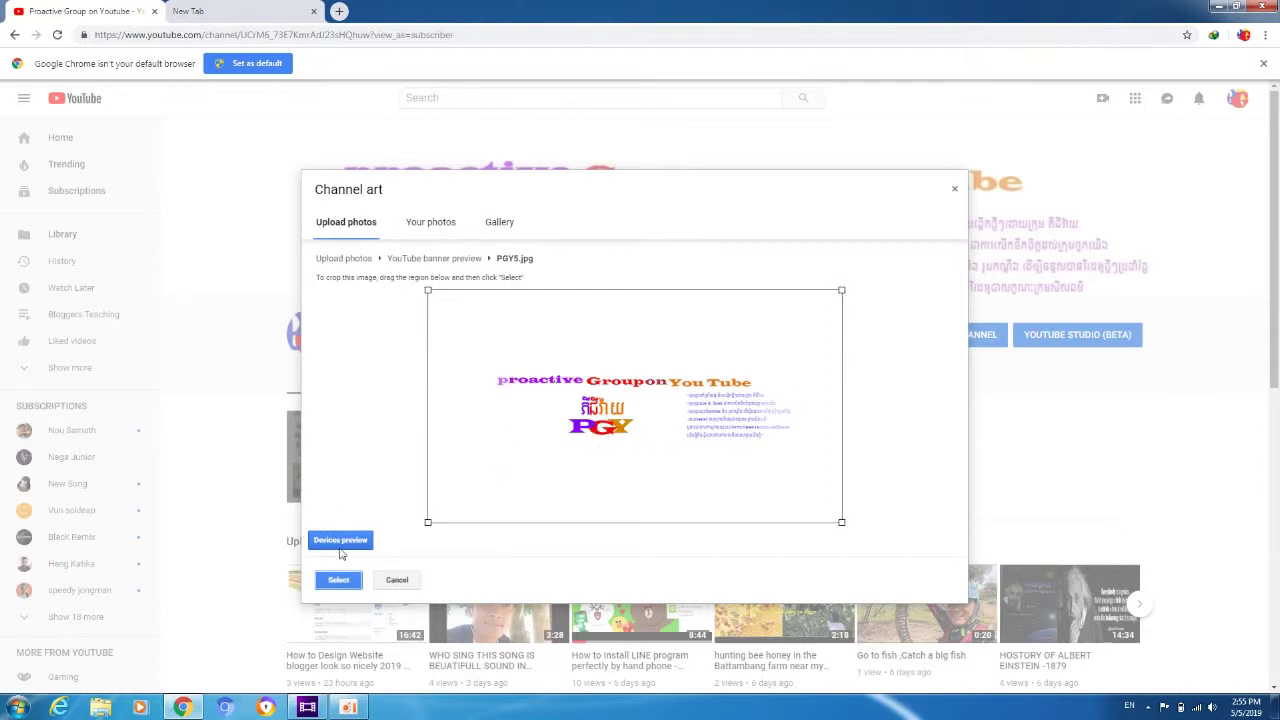
click(342, 546)
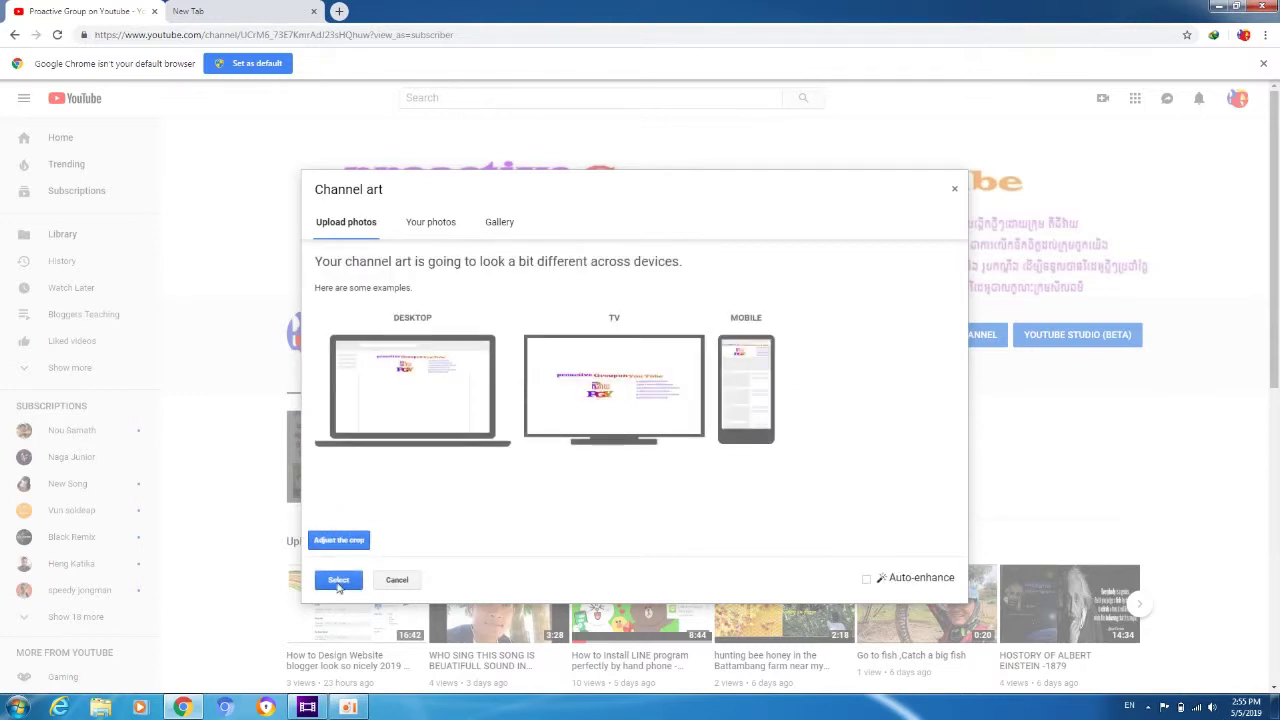
click(338, 580)
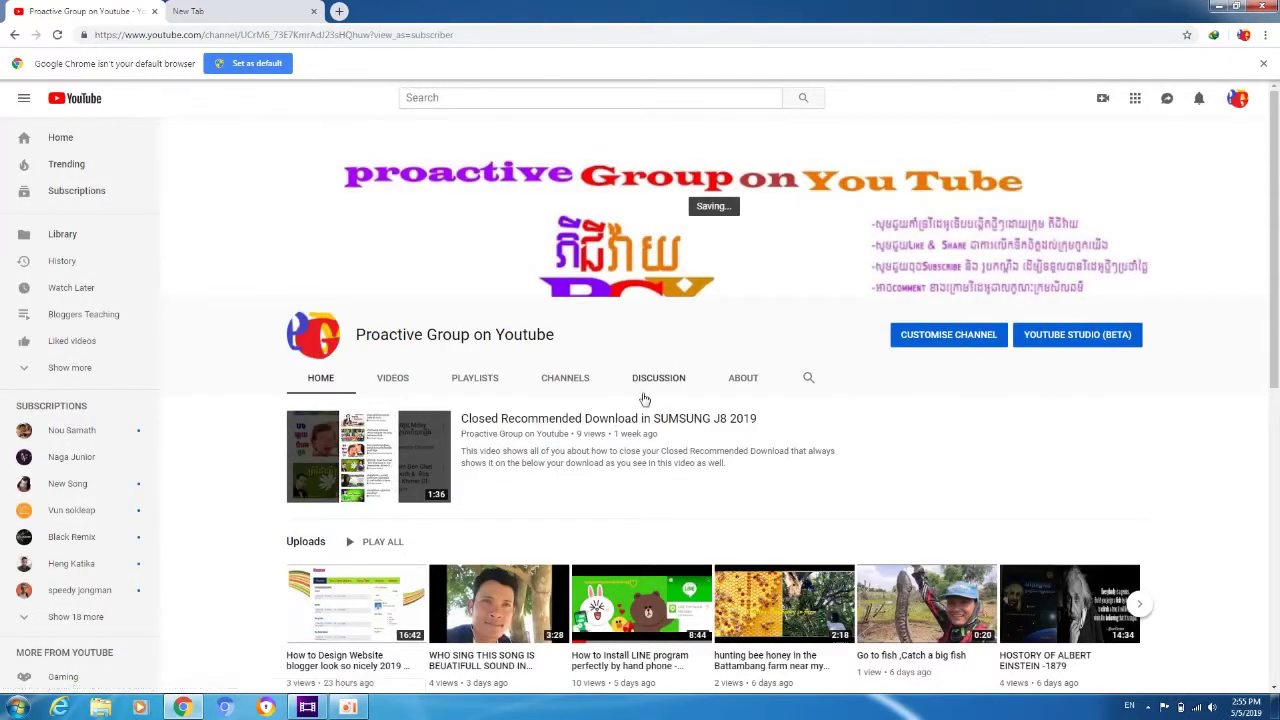